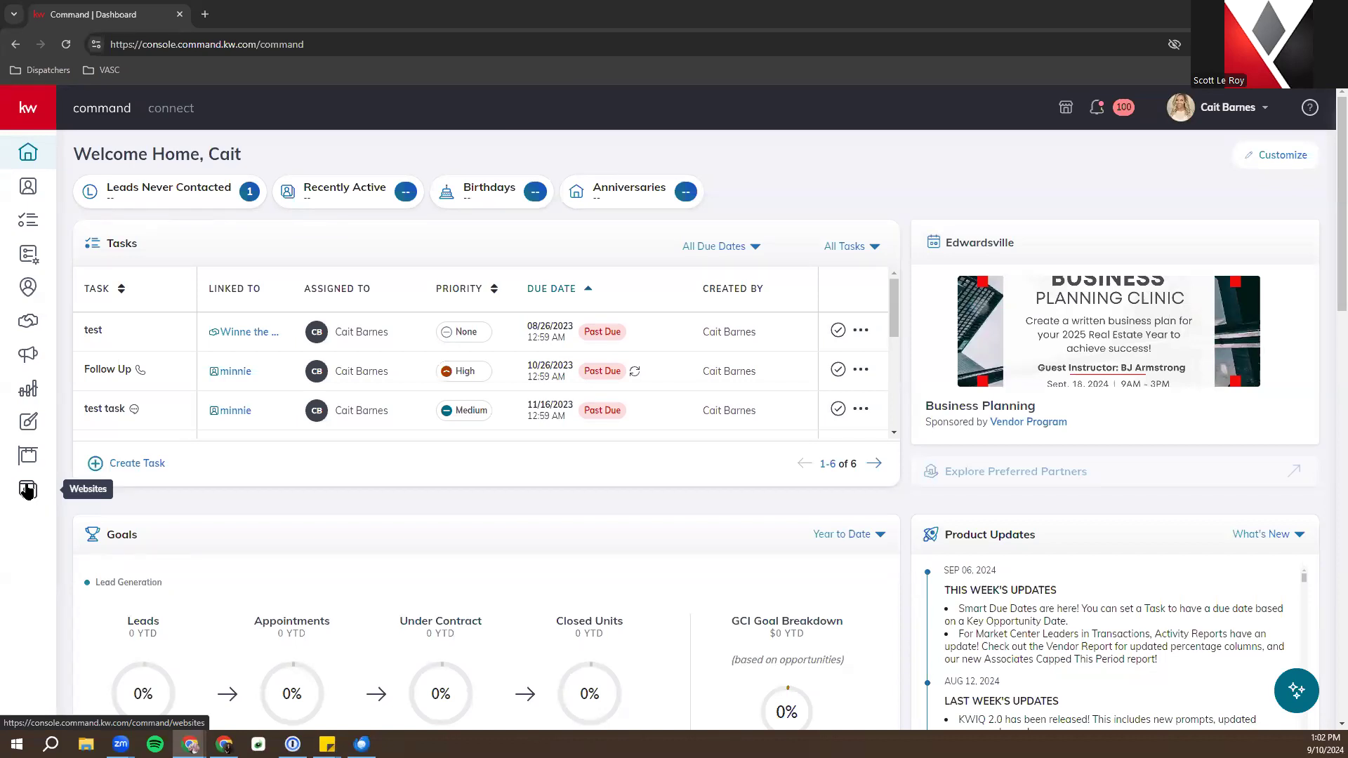
Open Websites from the sidebar and go to its settings page
click(28, 491)
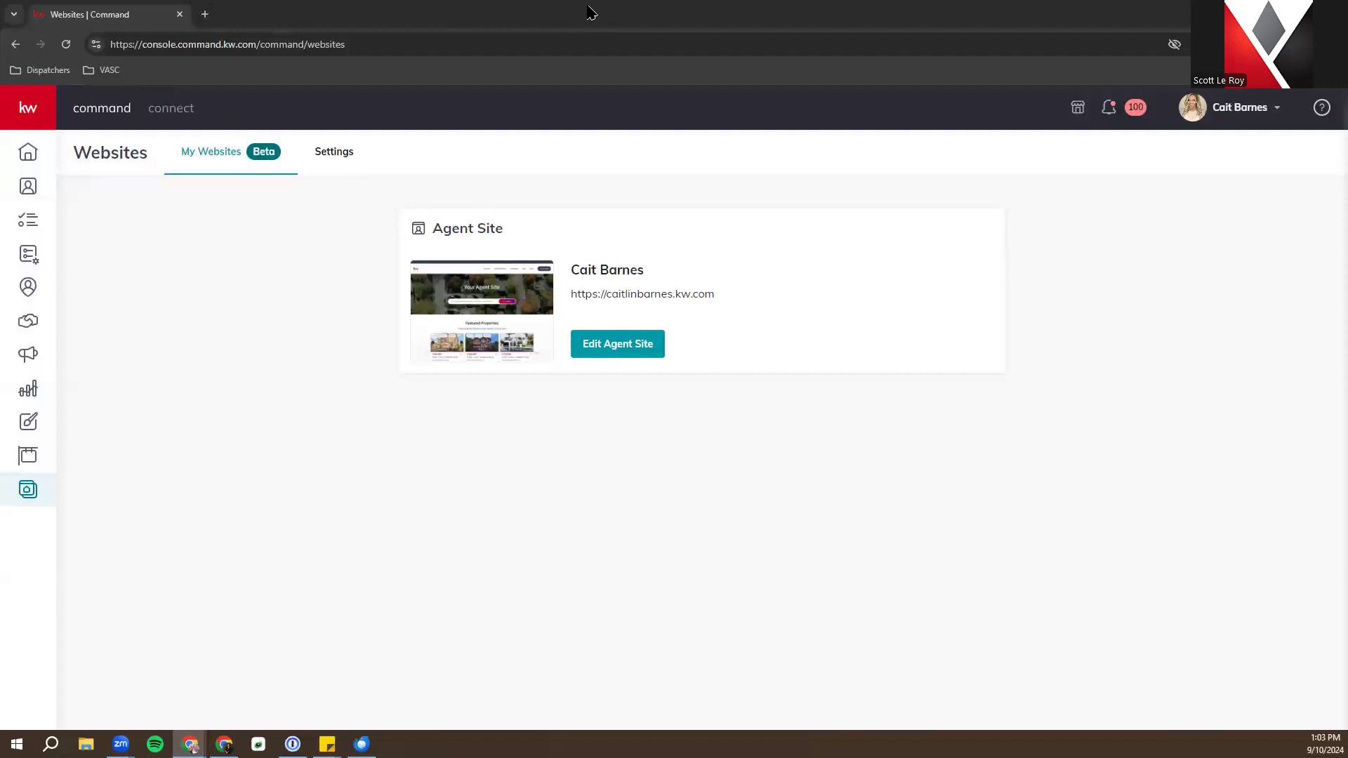
click(321, 153)
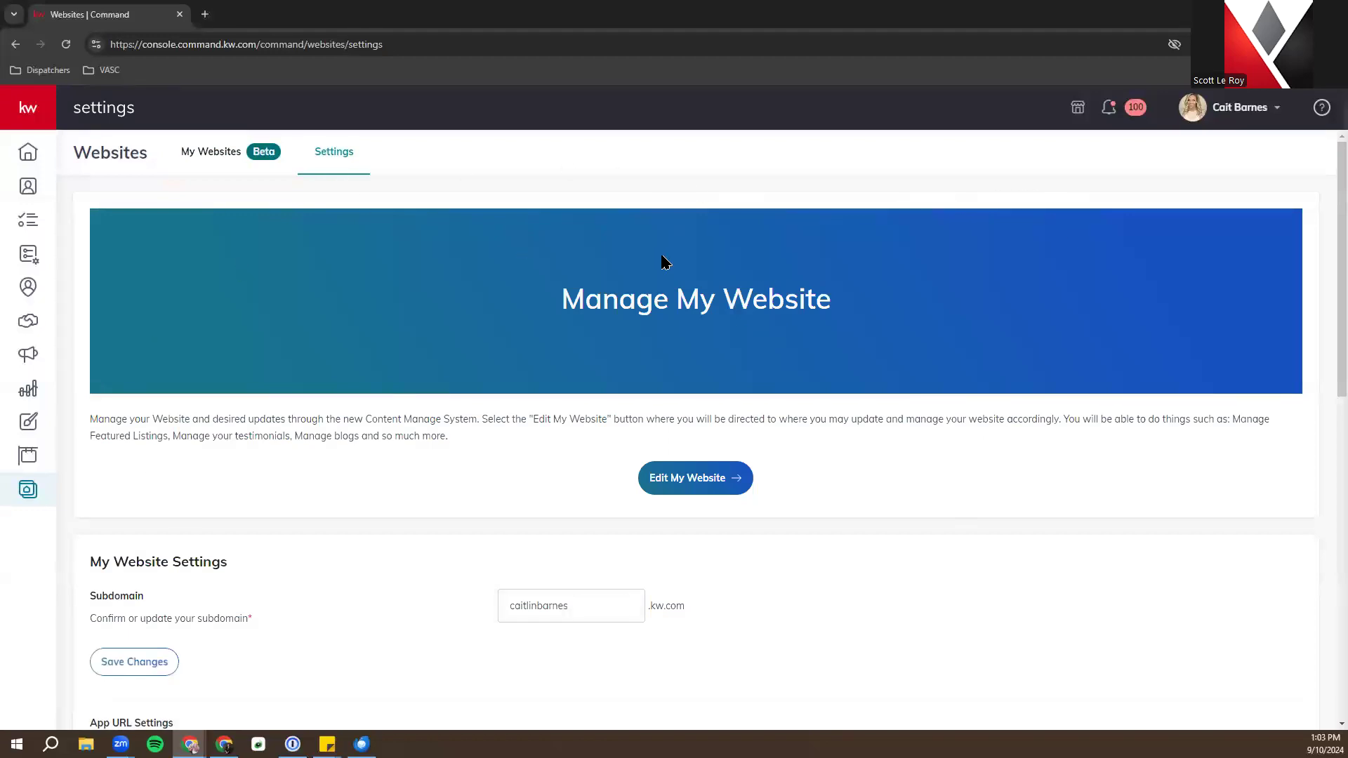
Scroll to My Website Settings and select the subdomain name to inspect it
scroll(642, 257, down, 4)
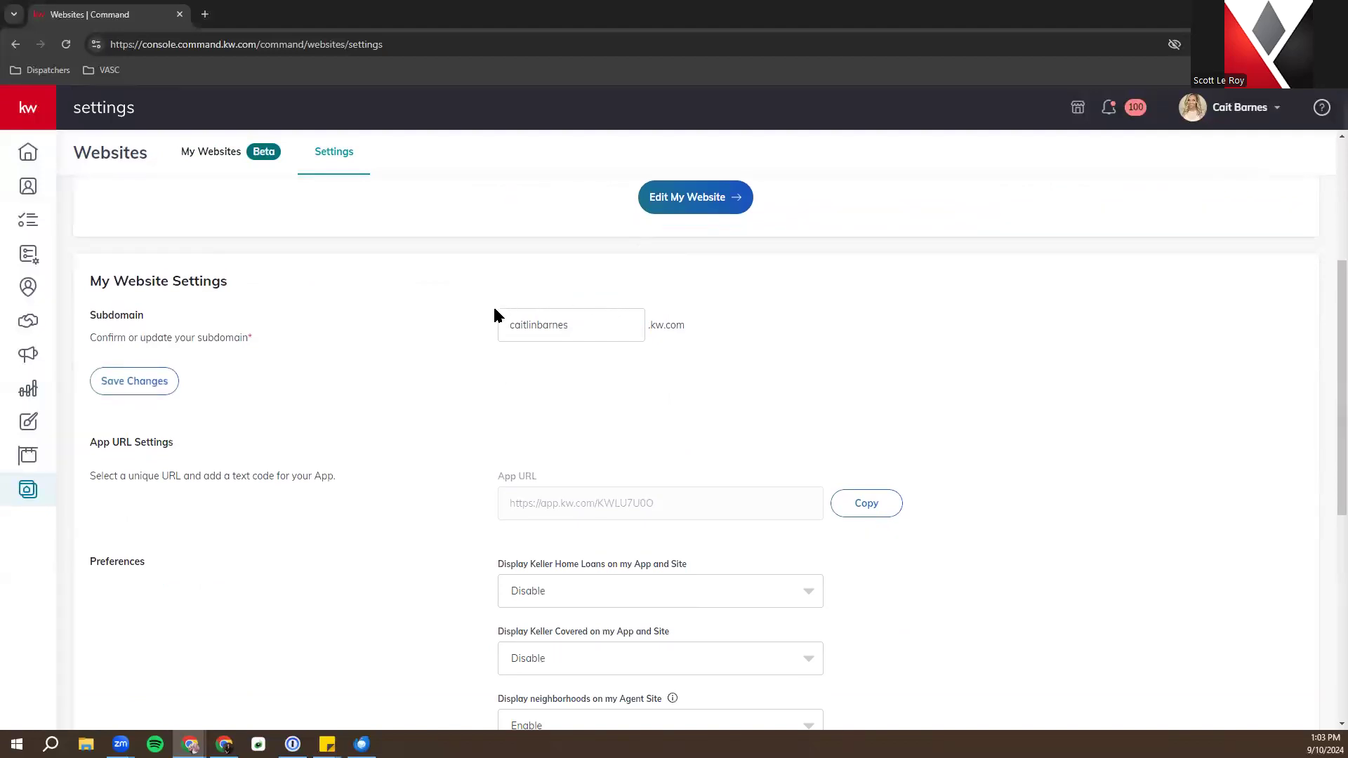
double_click(631, 315)
right_click(631, 314)
click(876, 262)
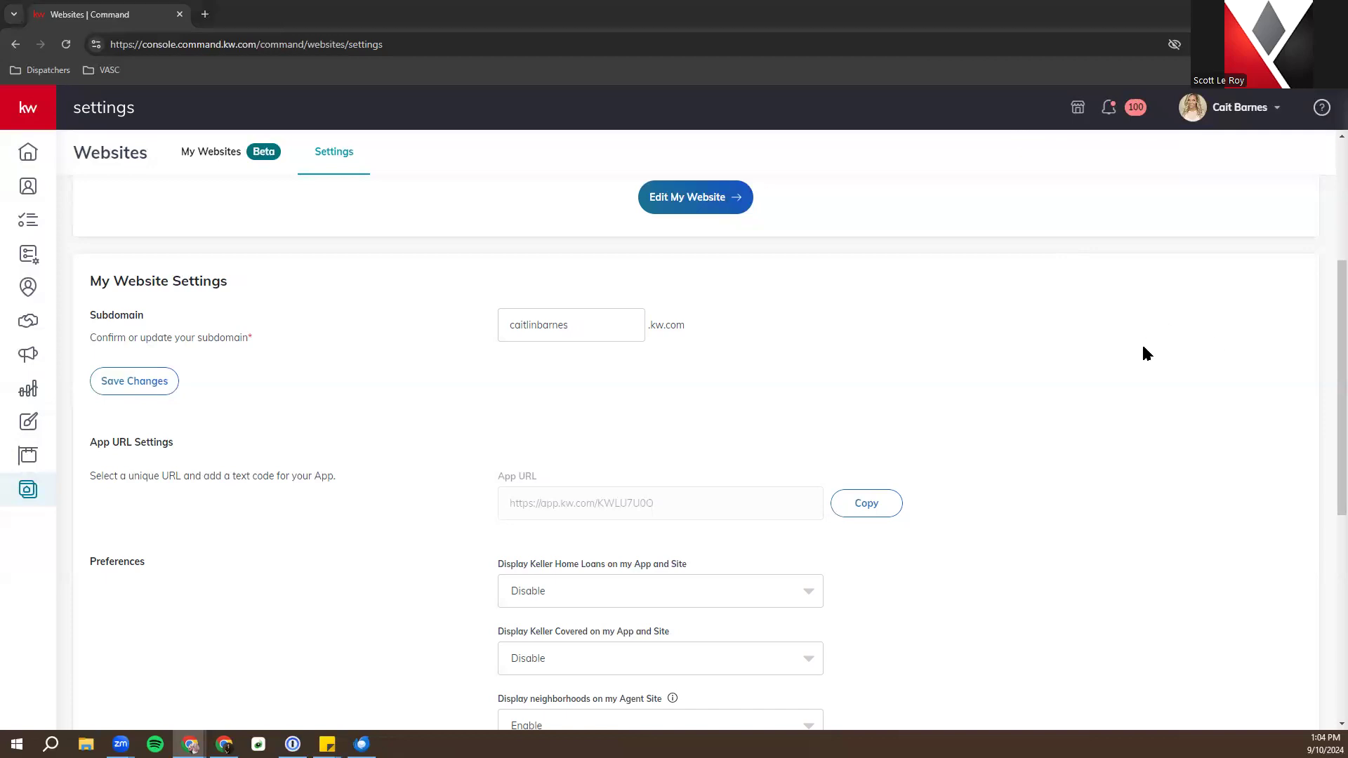
scroll(1095, 355, down, 2)
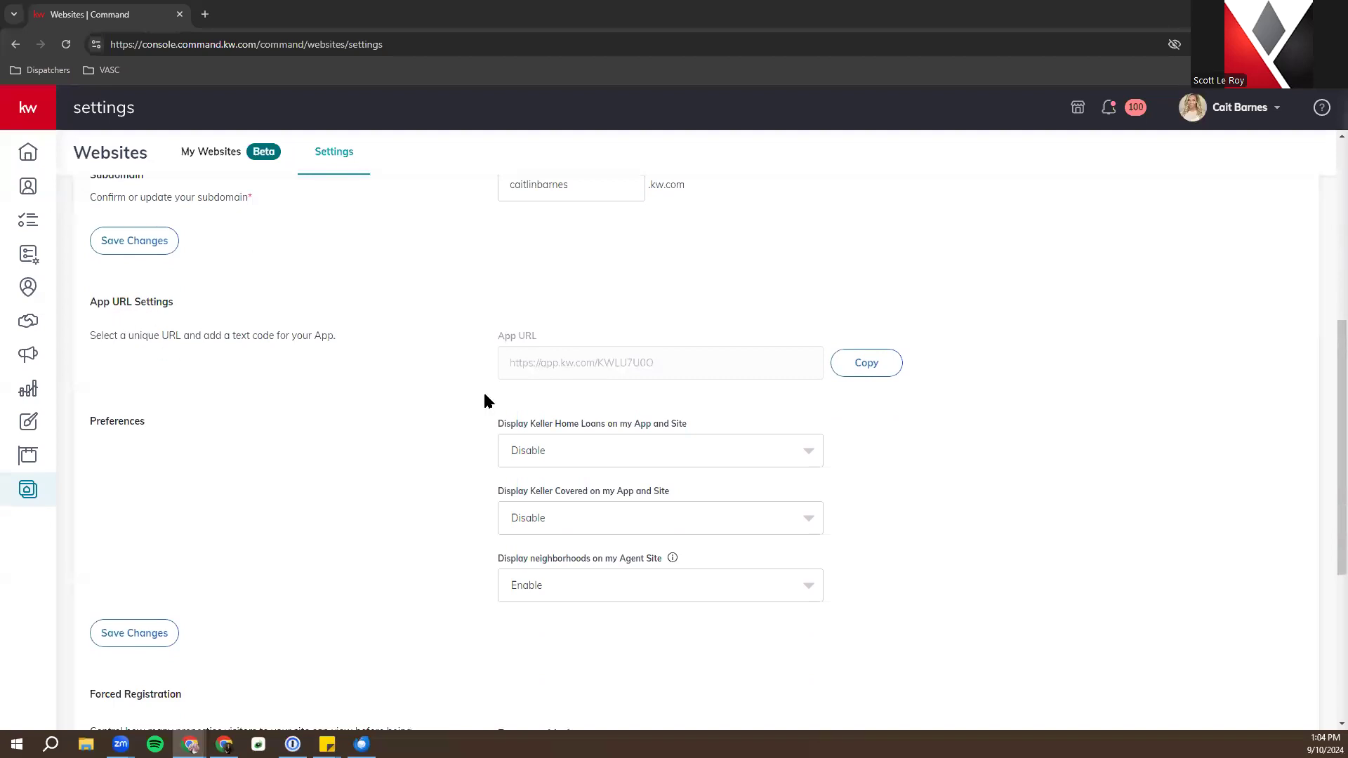
Select the code at the end of the App URL and copy it to the clipboard
drag(532, 360, 684, 359)
double_click(684, 360)
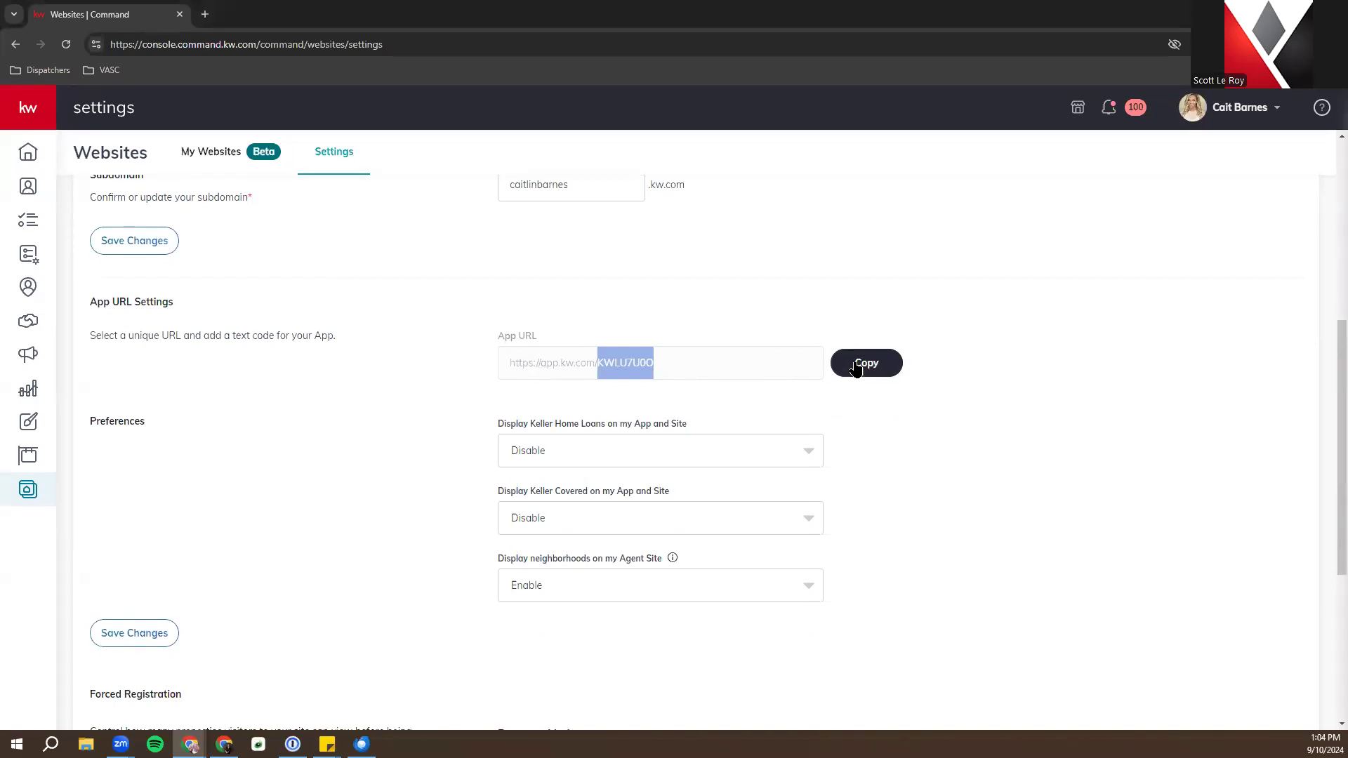
click(706, 347)
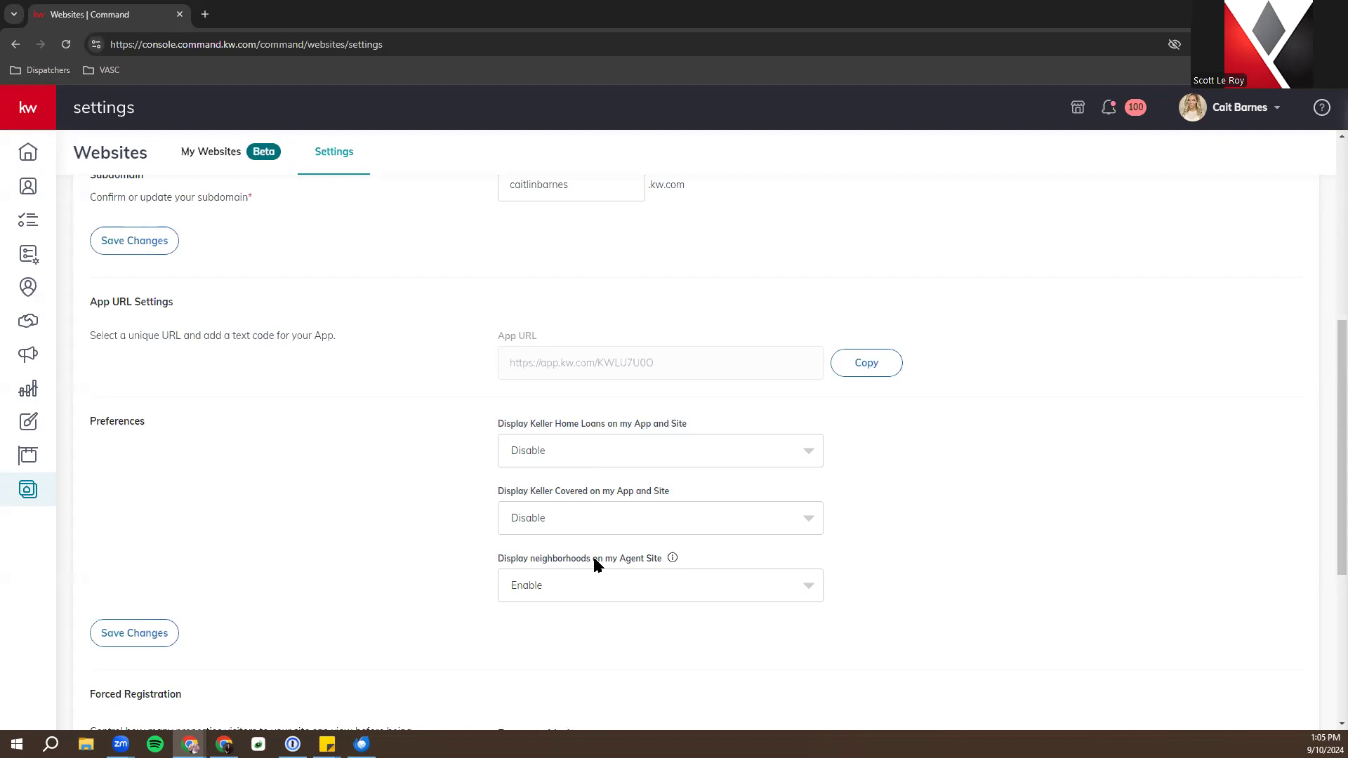
scroll(592, 560, down, 1)
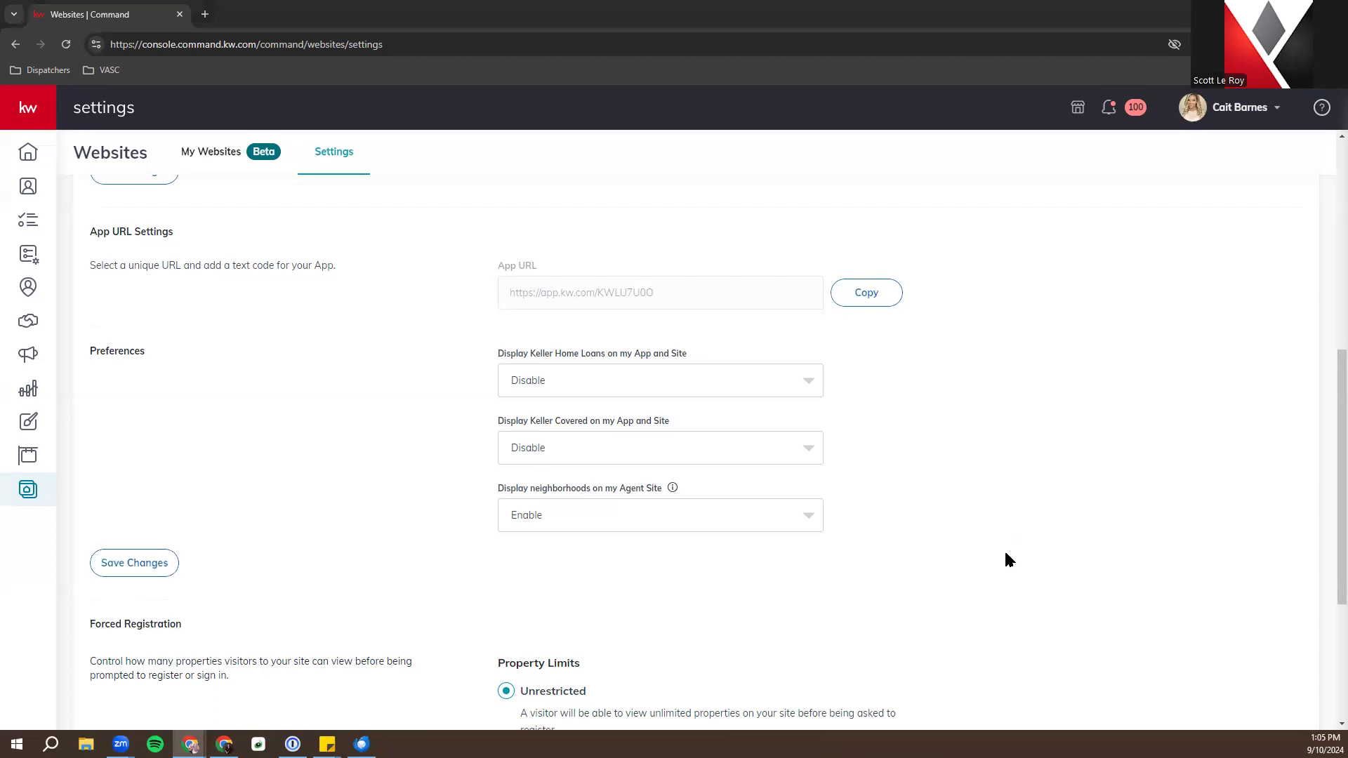
scroll(1010, 541, down, 2)
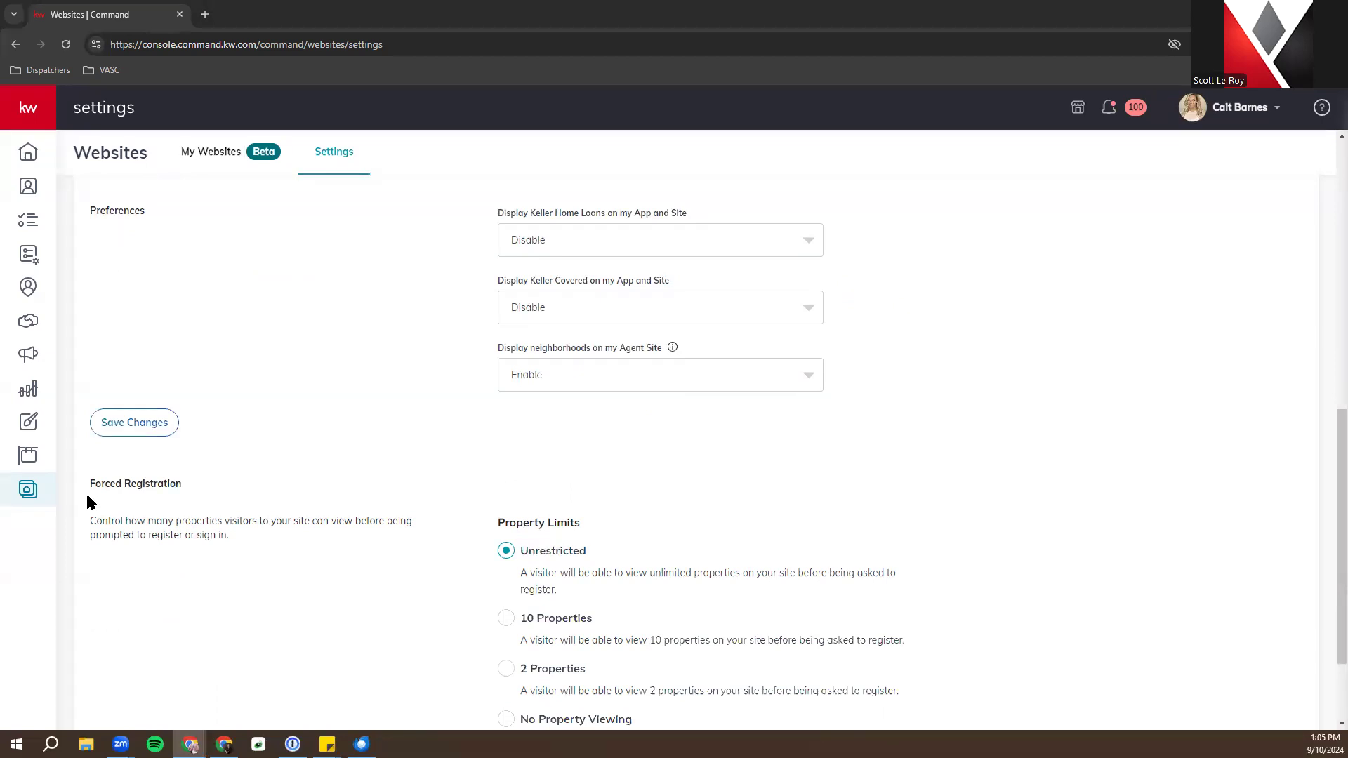
Scroll past Preferences and Forced Registration, then return to the Welcome Home dashboard
scroll(88, 497, down, 2)
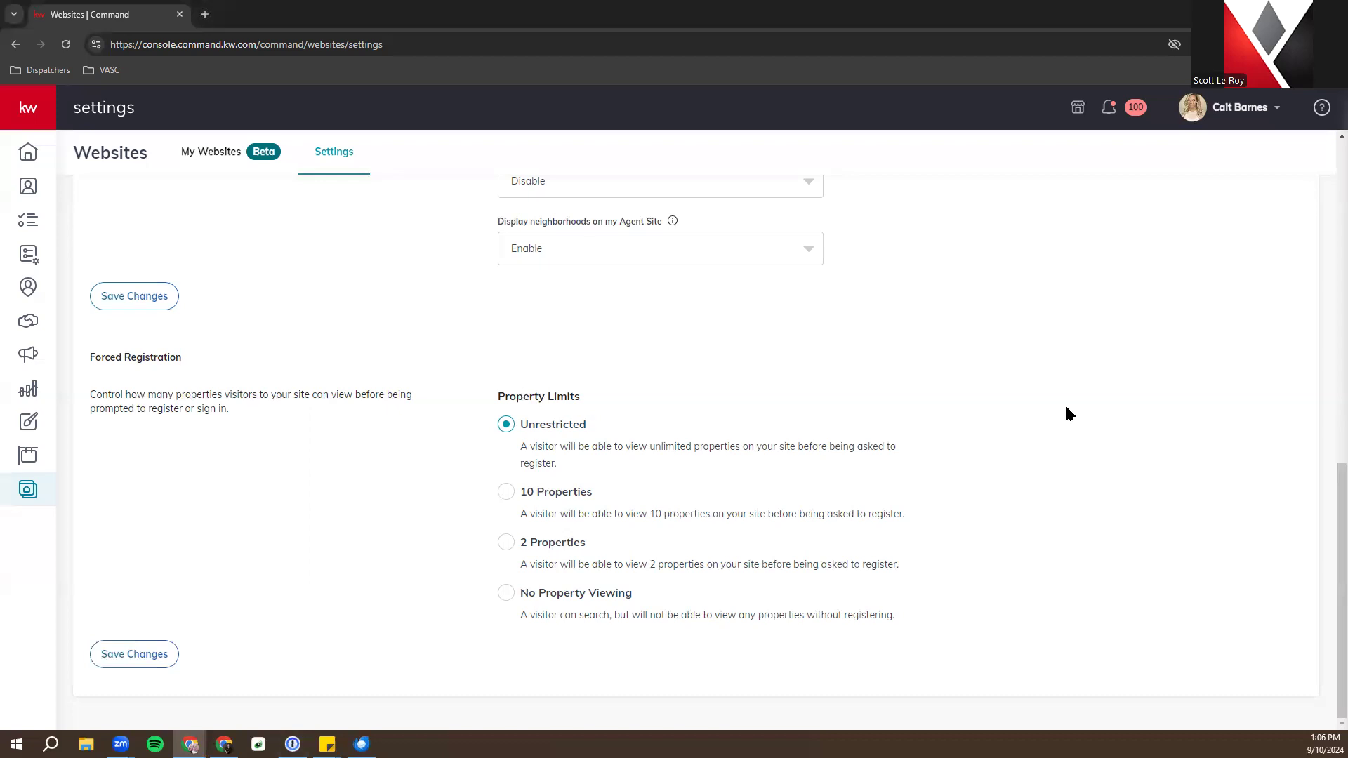
click(36, 162)
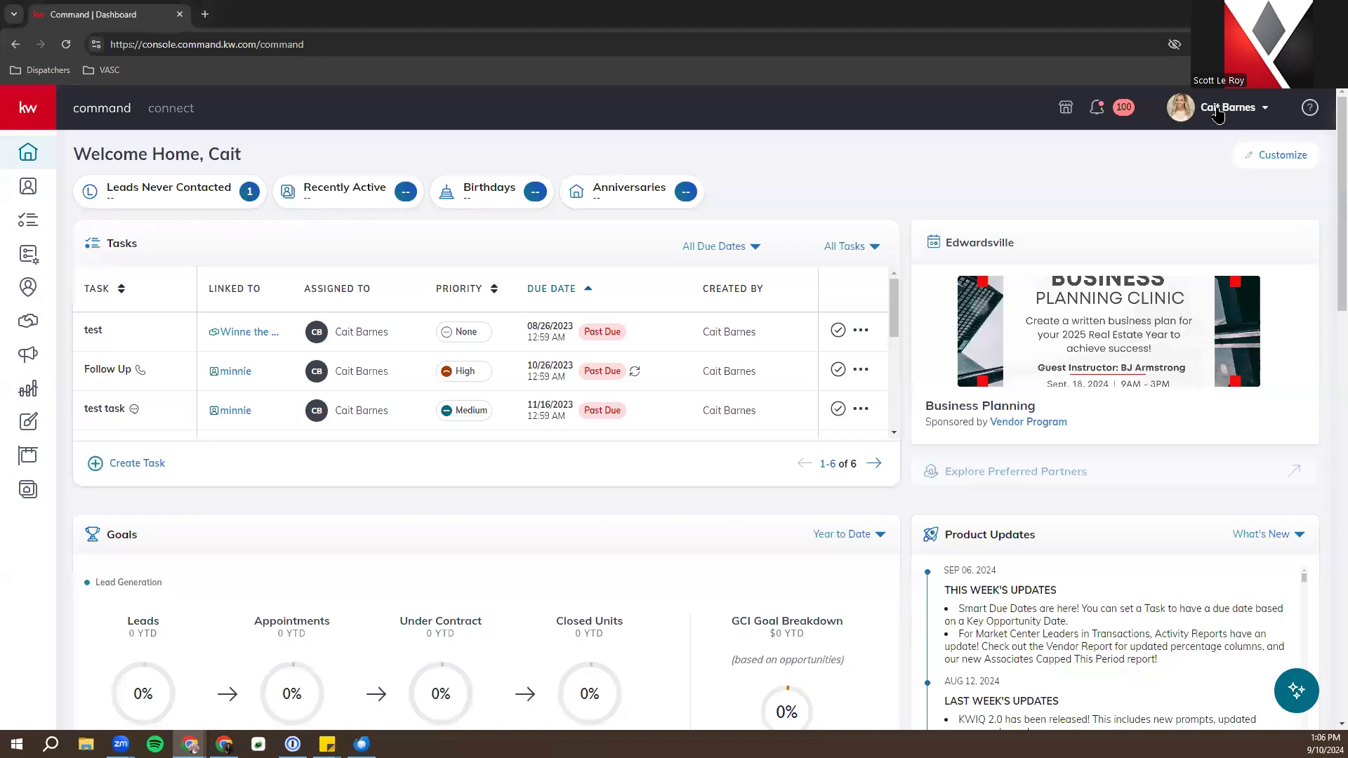
Go to account Settings, expand Connect Settings and open the Marketing Profile page
click(1219, 119)
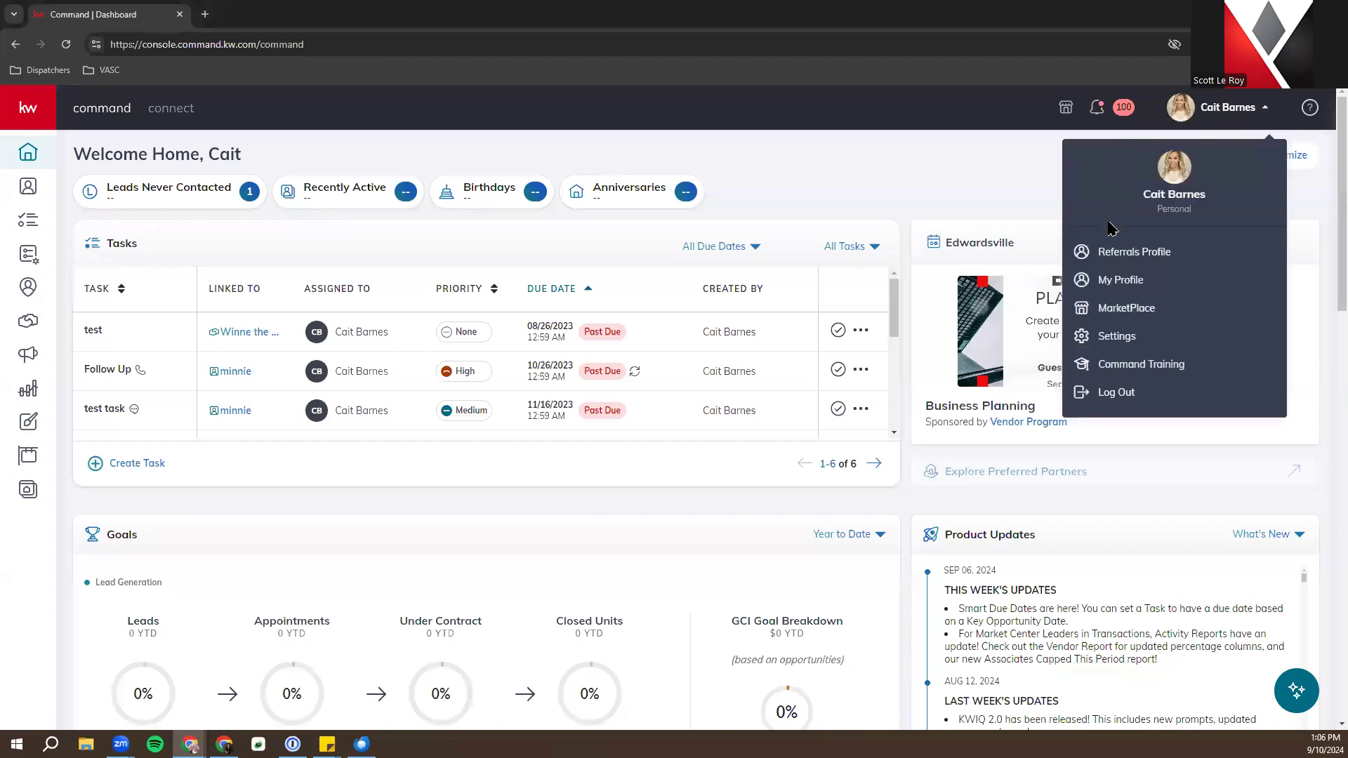
click(1116, 337)
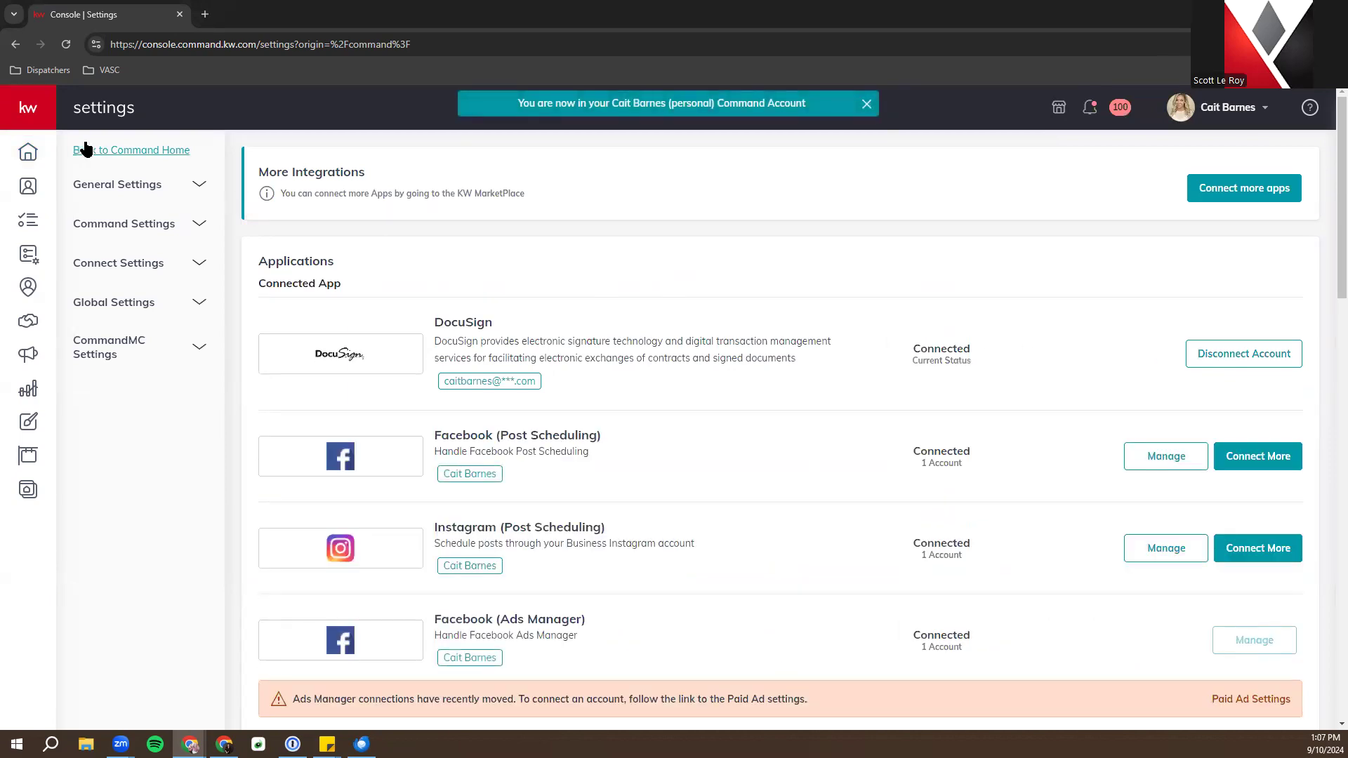
click(118, 263)
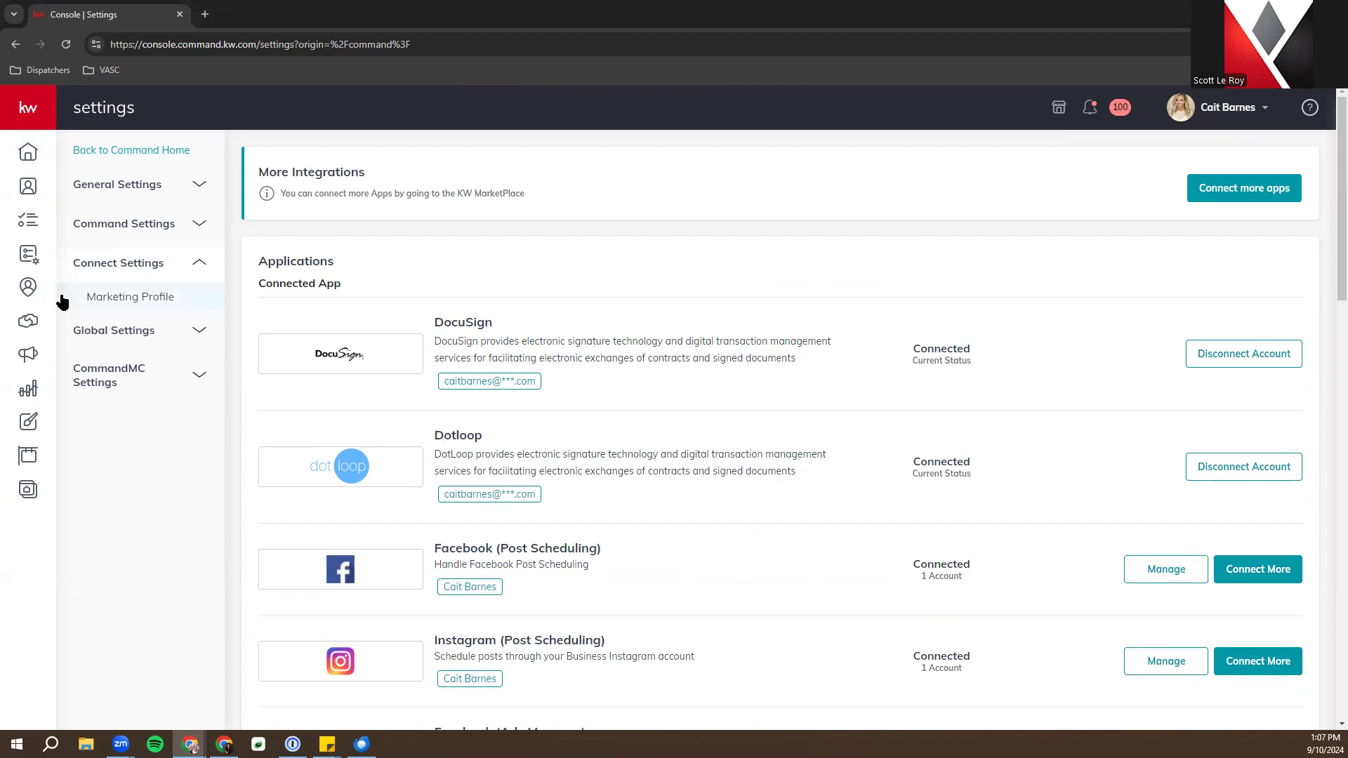
click(131, 297)
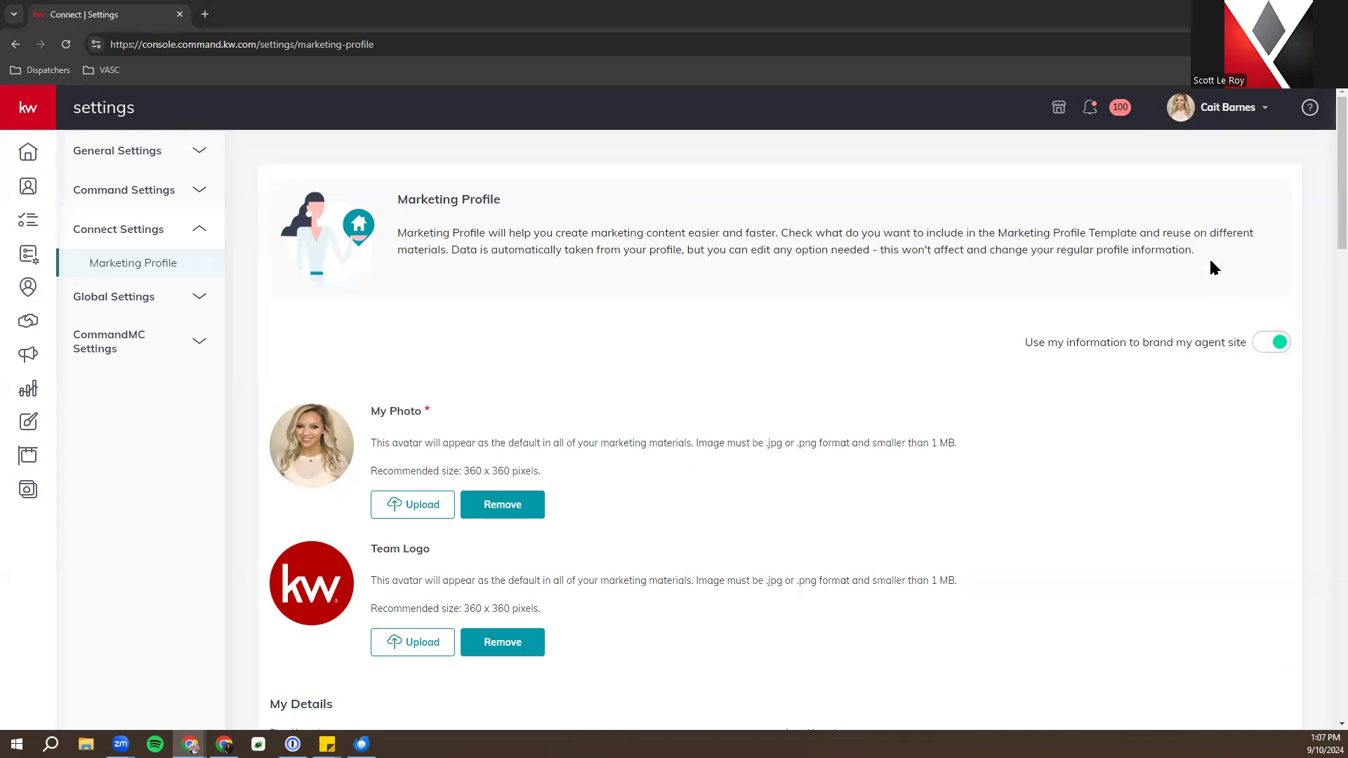
Scroll the Marketing Profile past My Details to review the slogan, affiliations and bio
scroll(826, 397, down, 1)
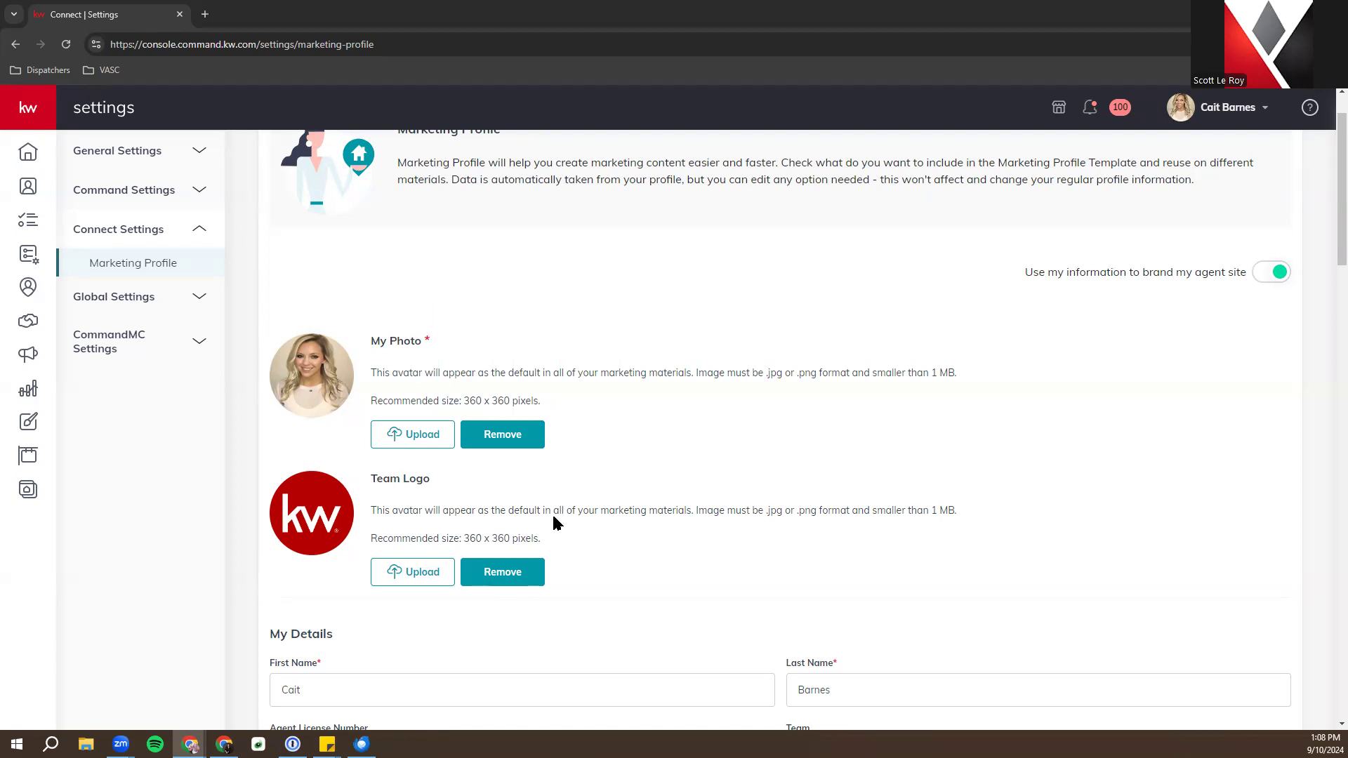
scroll(553, 512, down, 2)
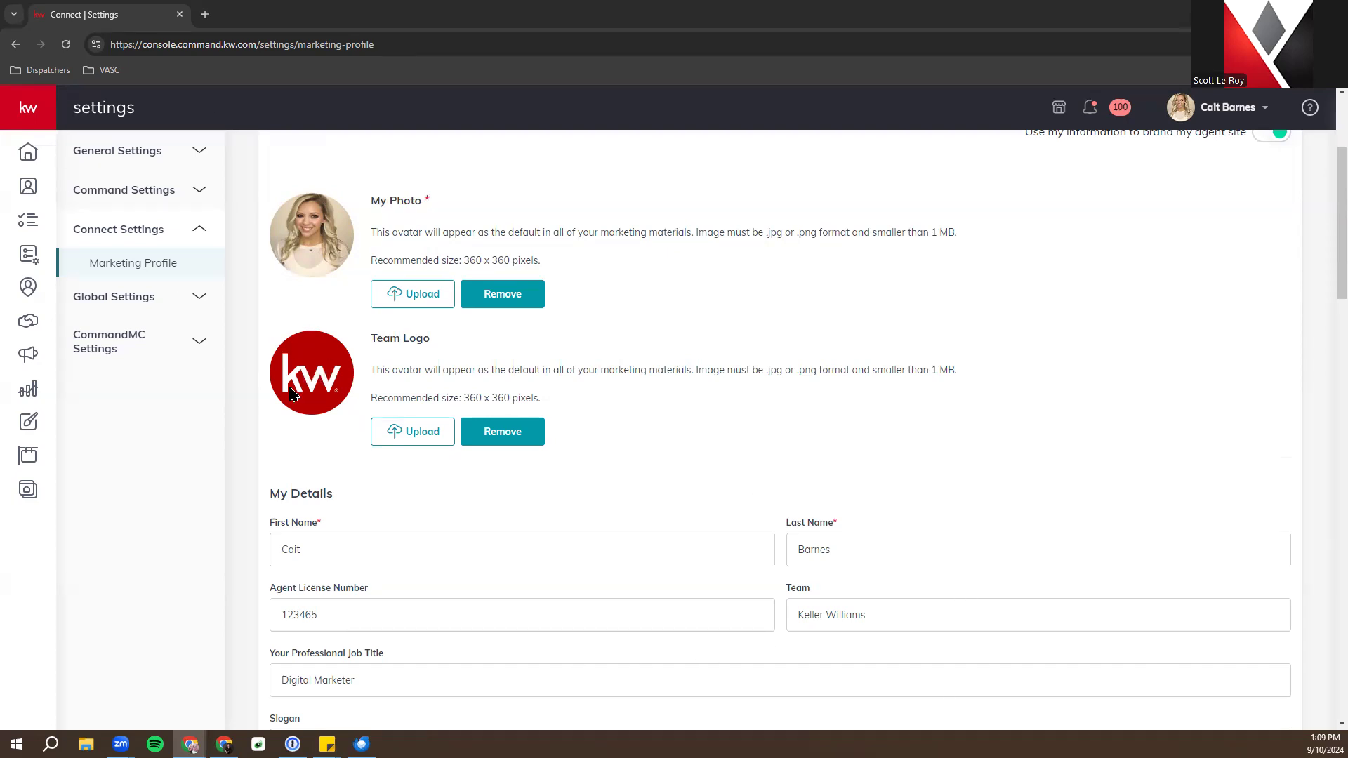
scroll(295, 386, down, 3)
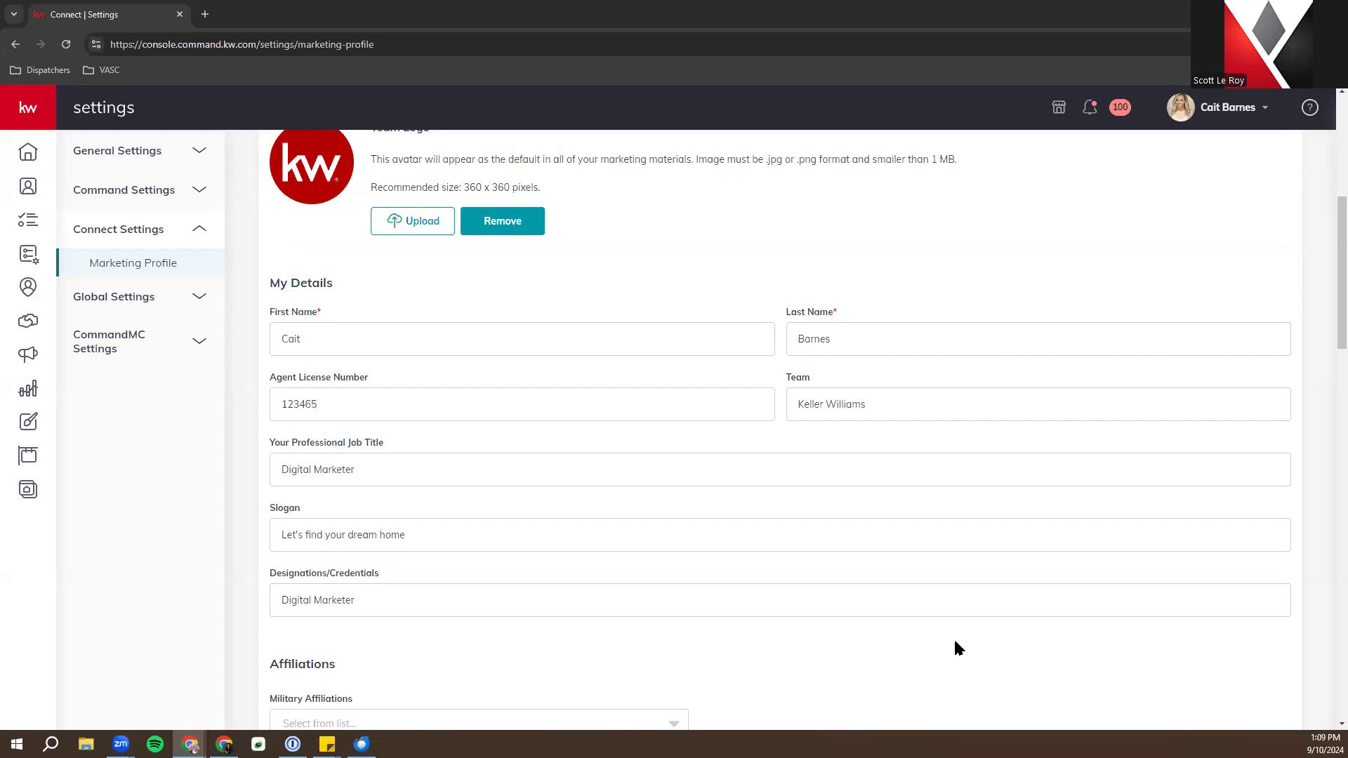
scroll(405, 524, down, 2)
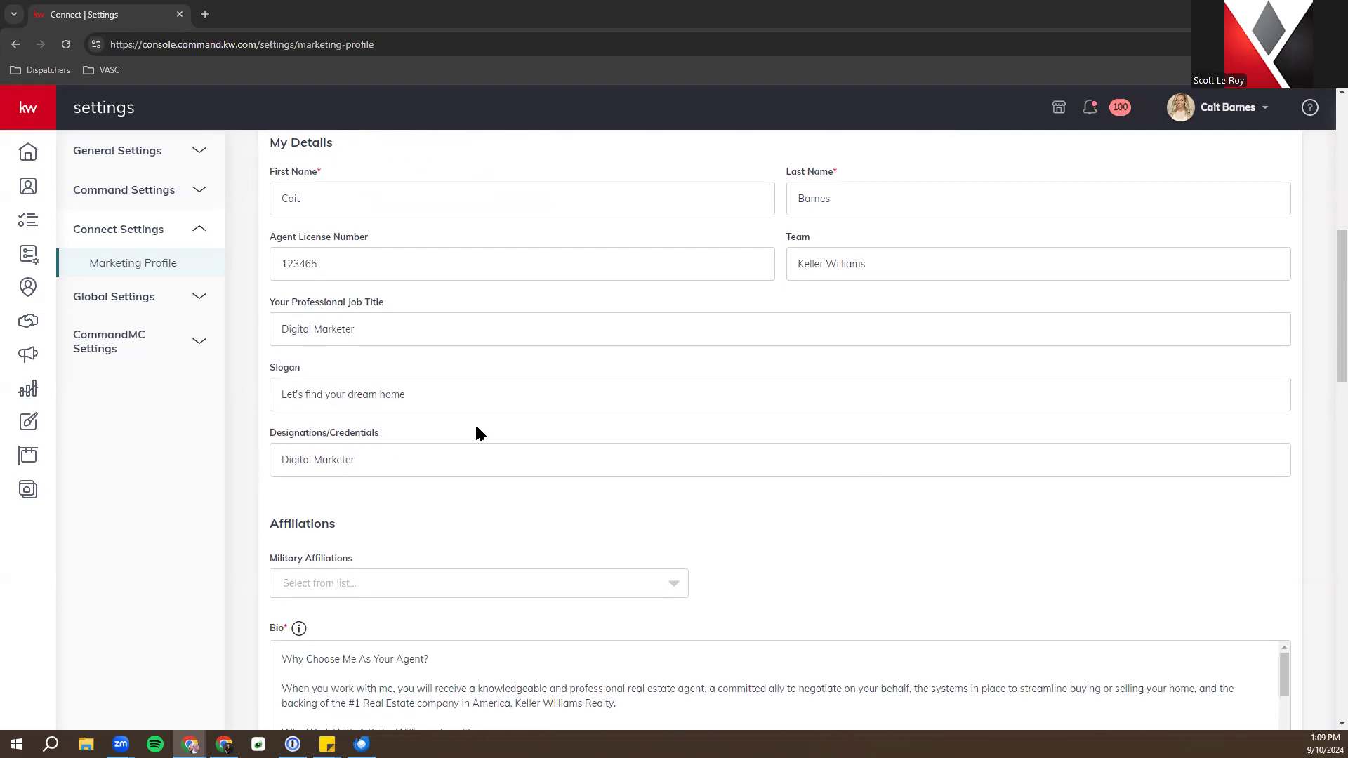
scroll(434, 427, down, 2)
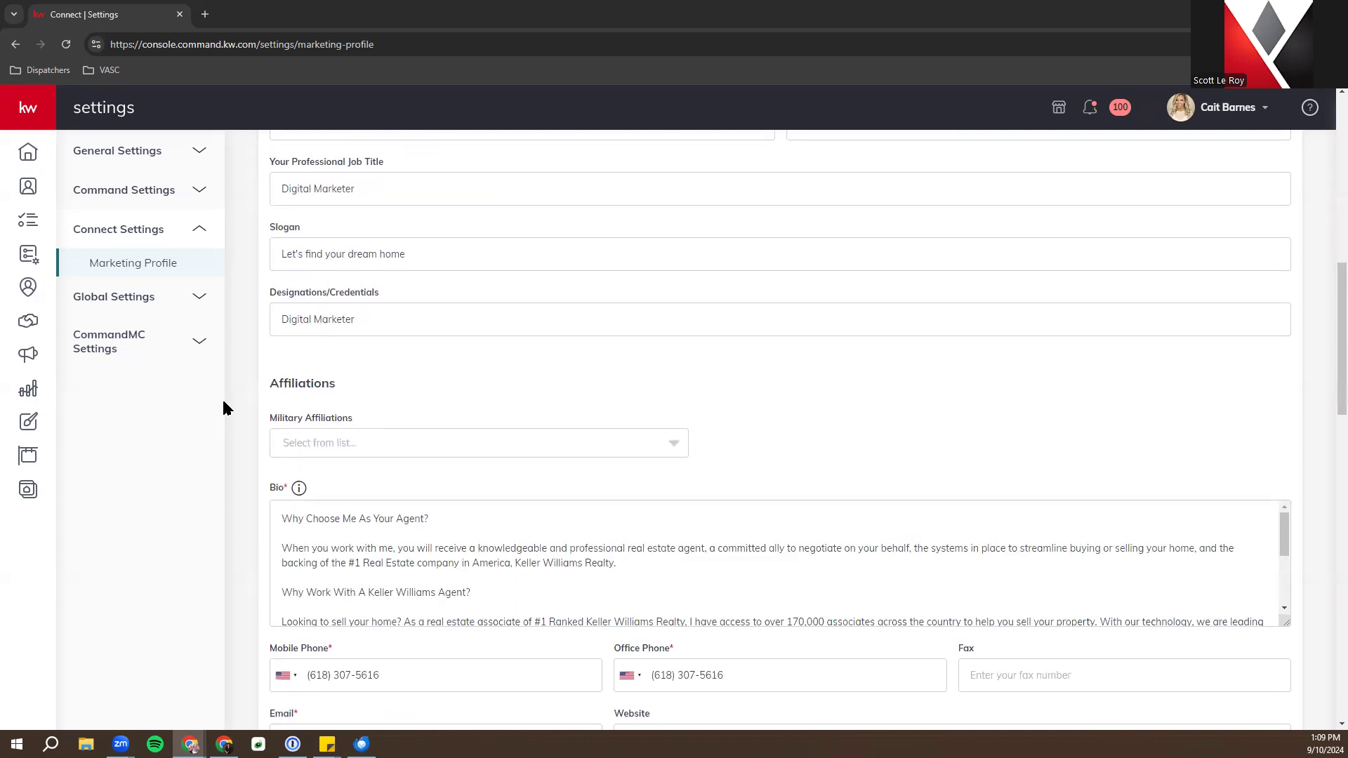
click(349, 441)
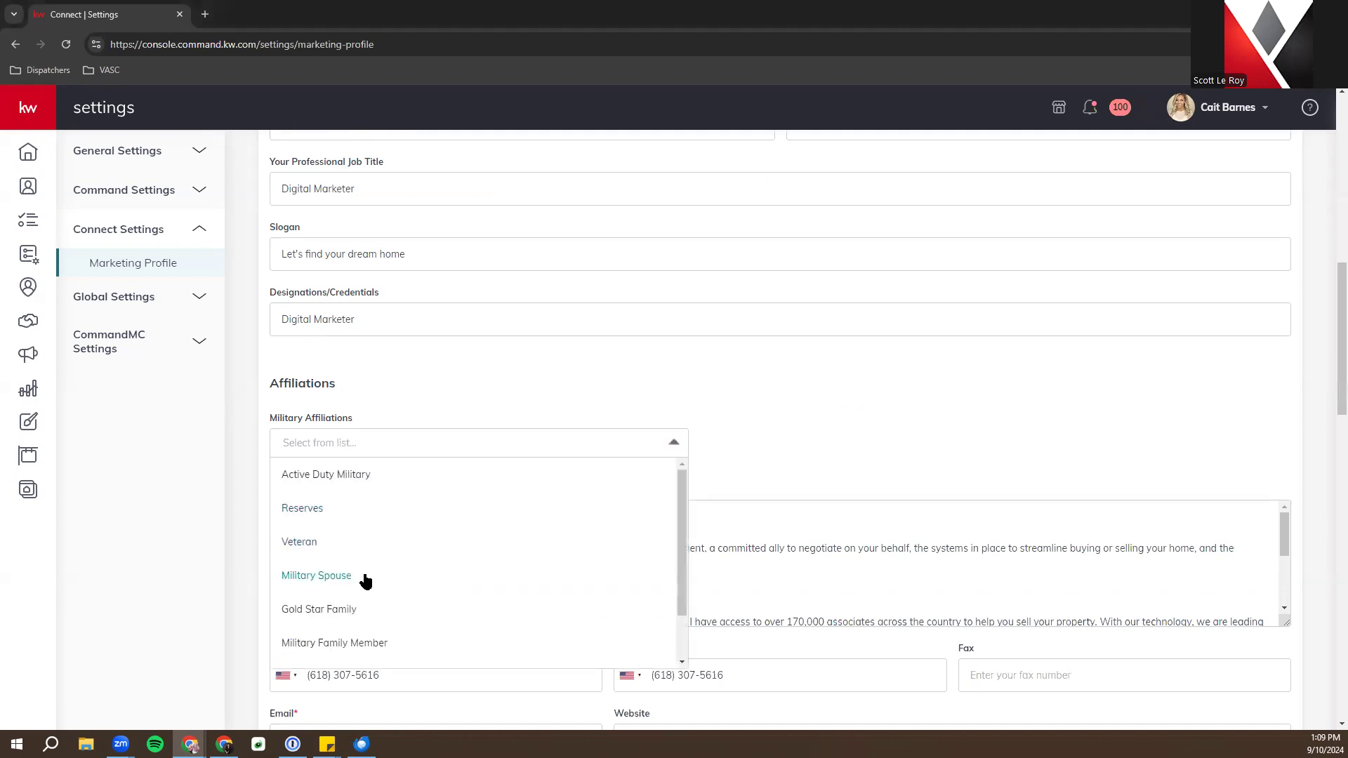
click(362, 478)
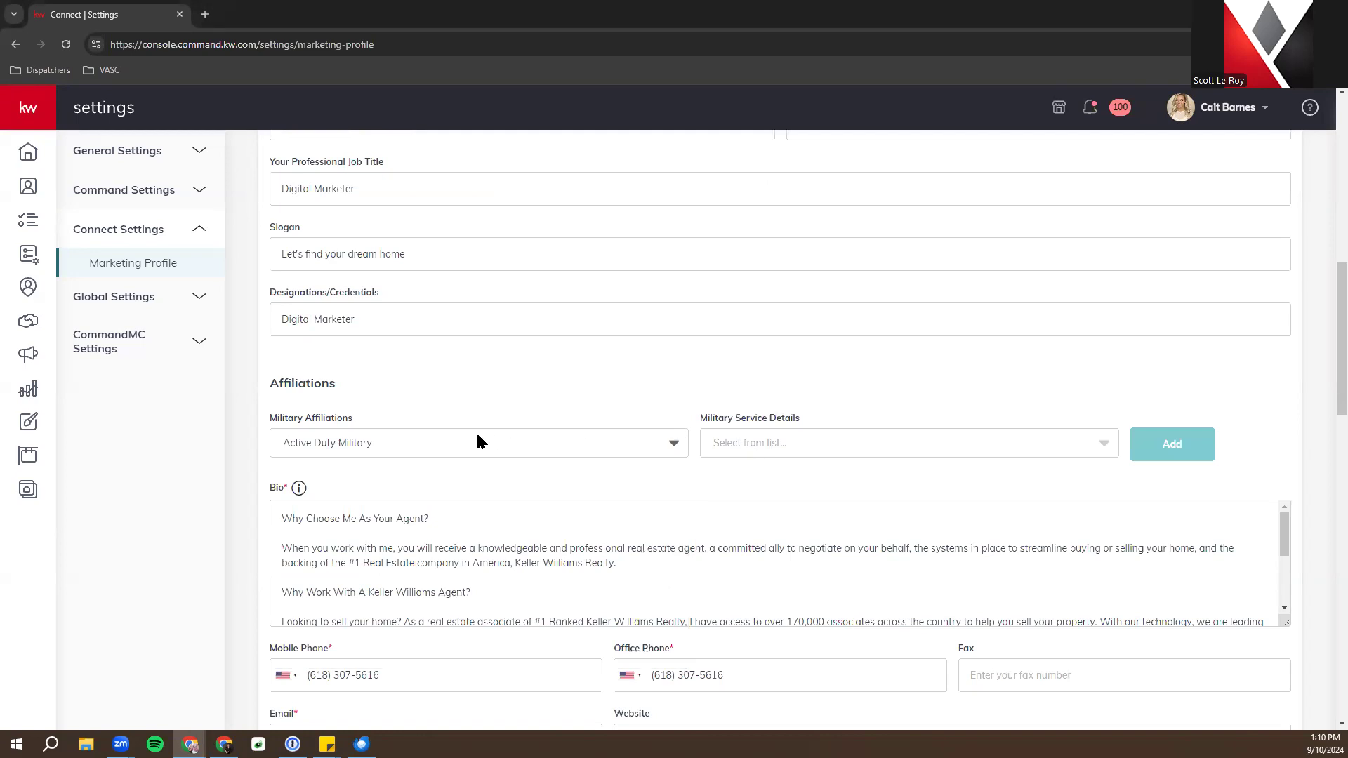
click(295, 445)
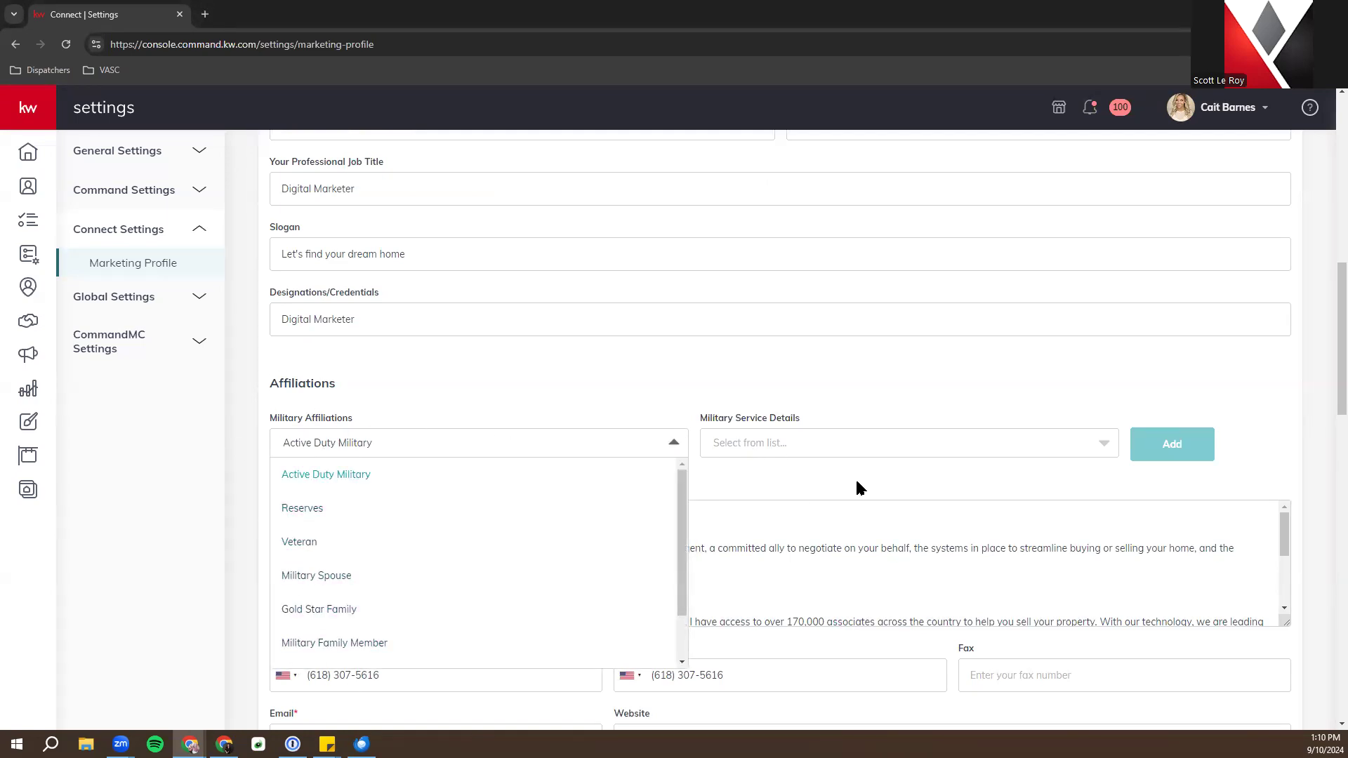
click(785, 445)
scroll(830, 490, up, 5)
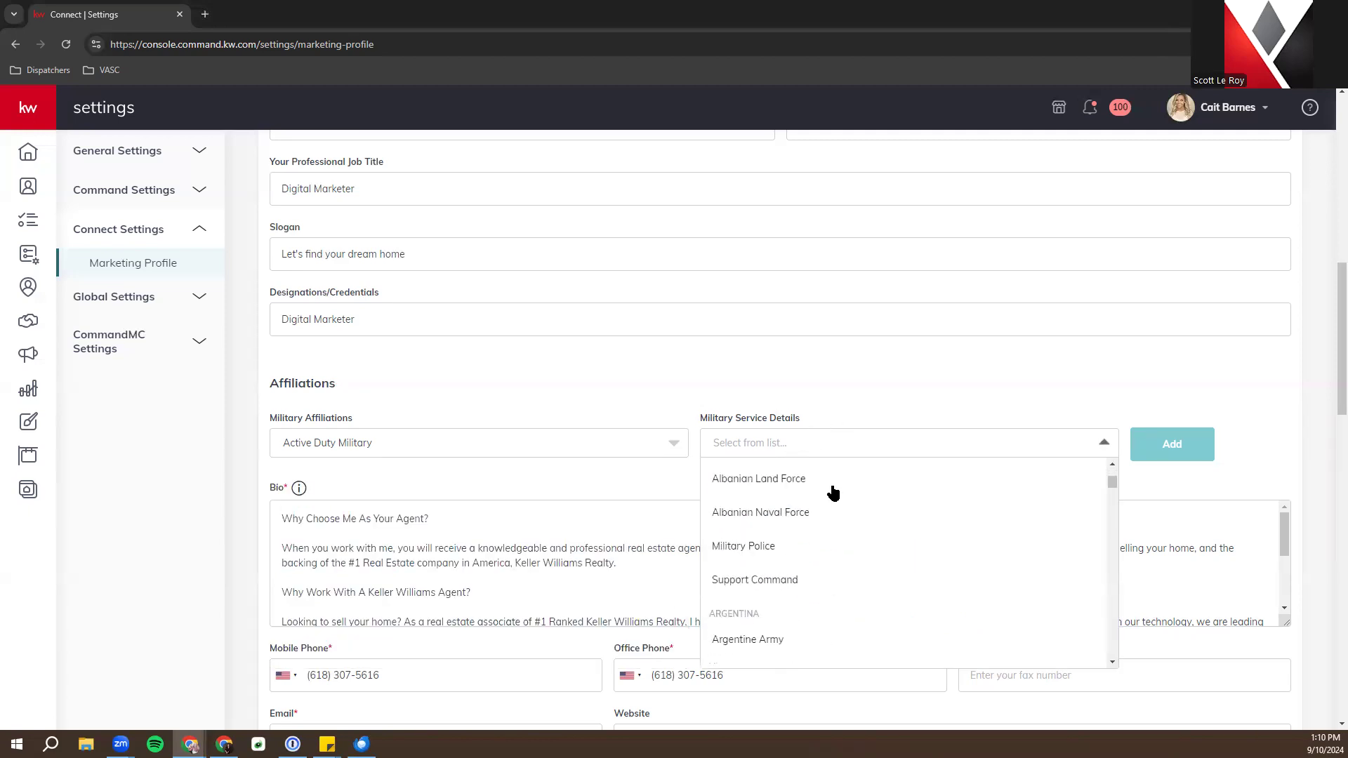
scroll(788, 590, down, 2)
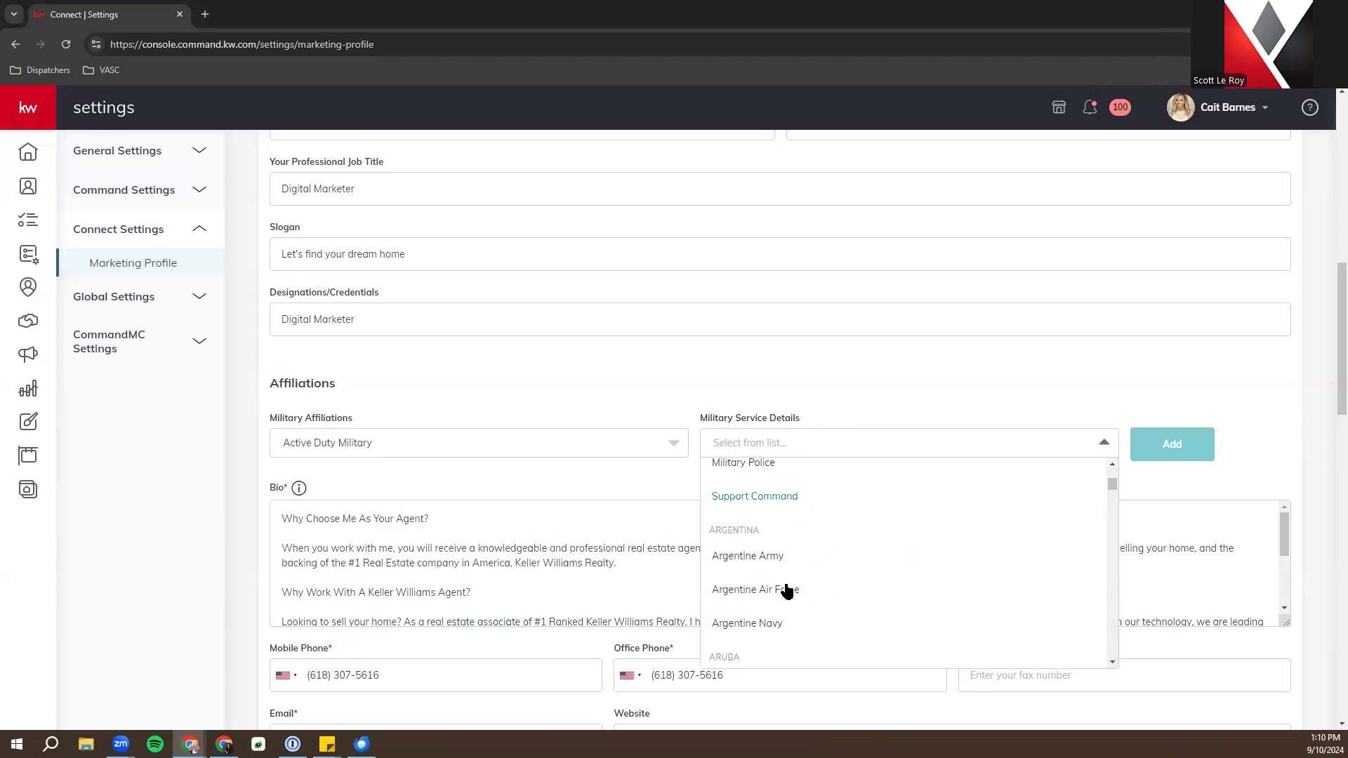
click(724, 383)
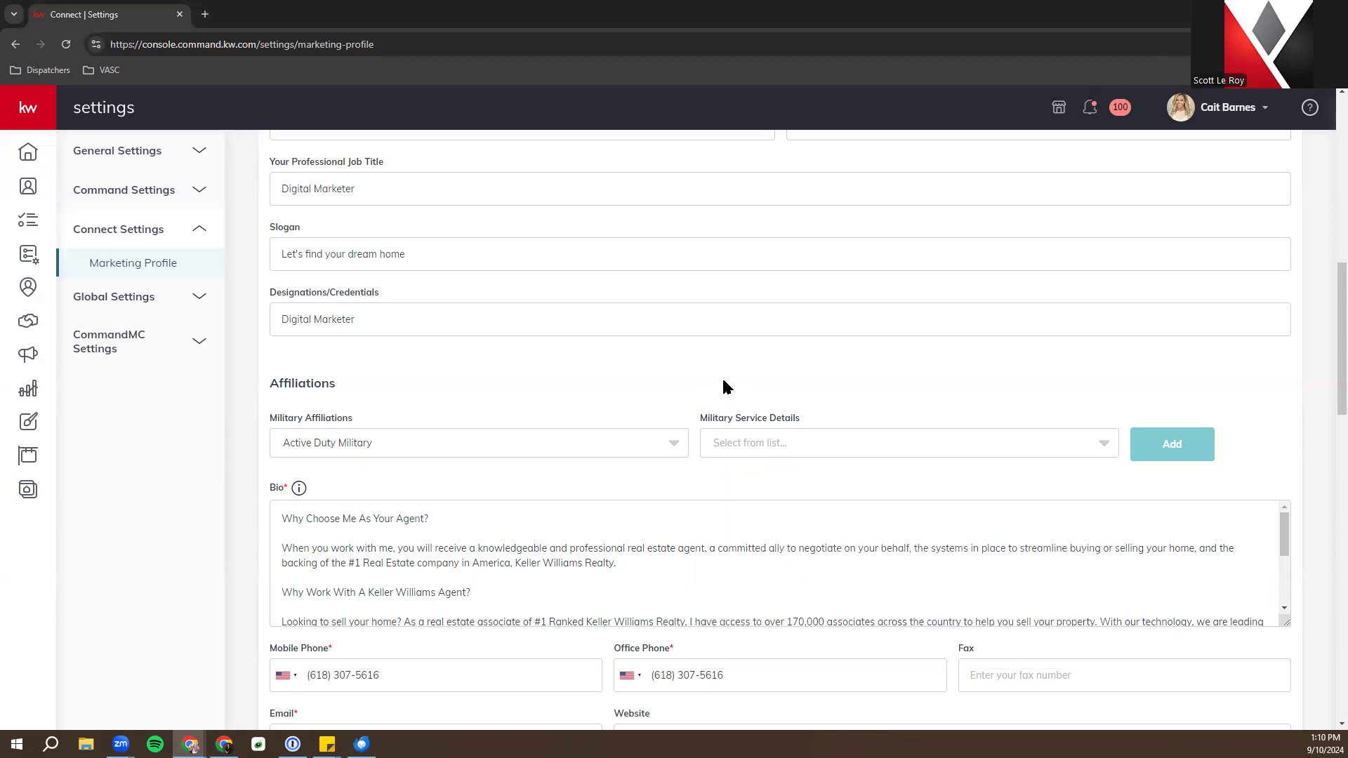
click(472, 453)
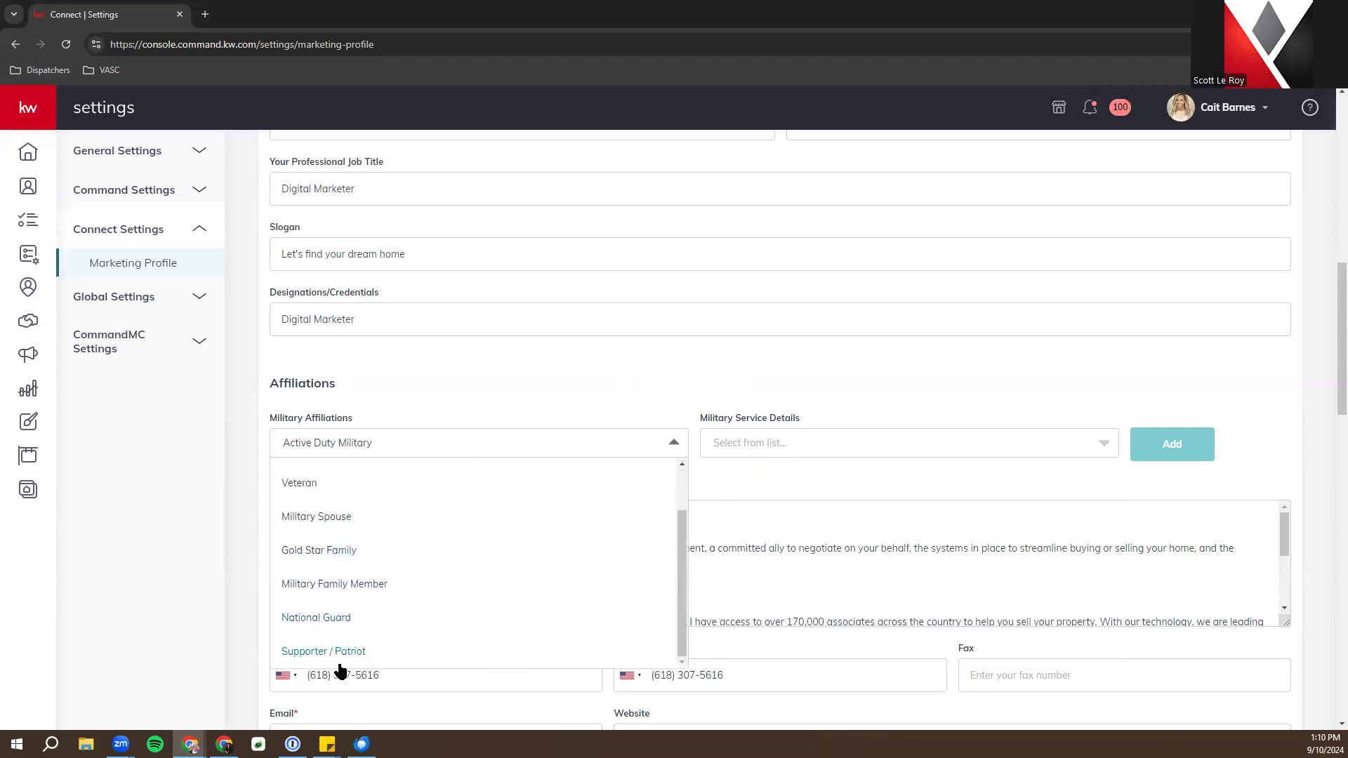
click(454, 379)
scroll(496, 324, down, 3)
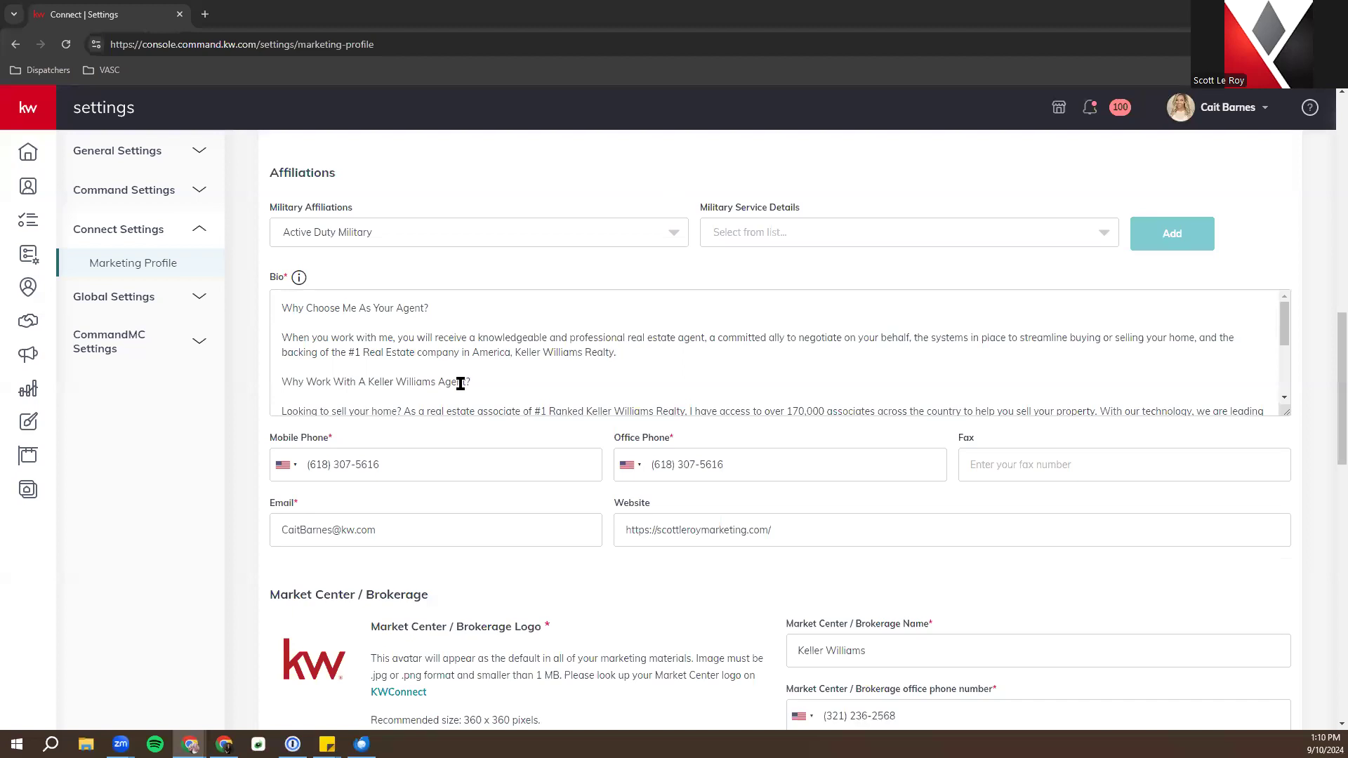
scroll(451, 385, down, 3)
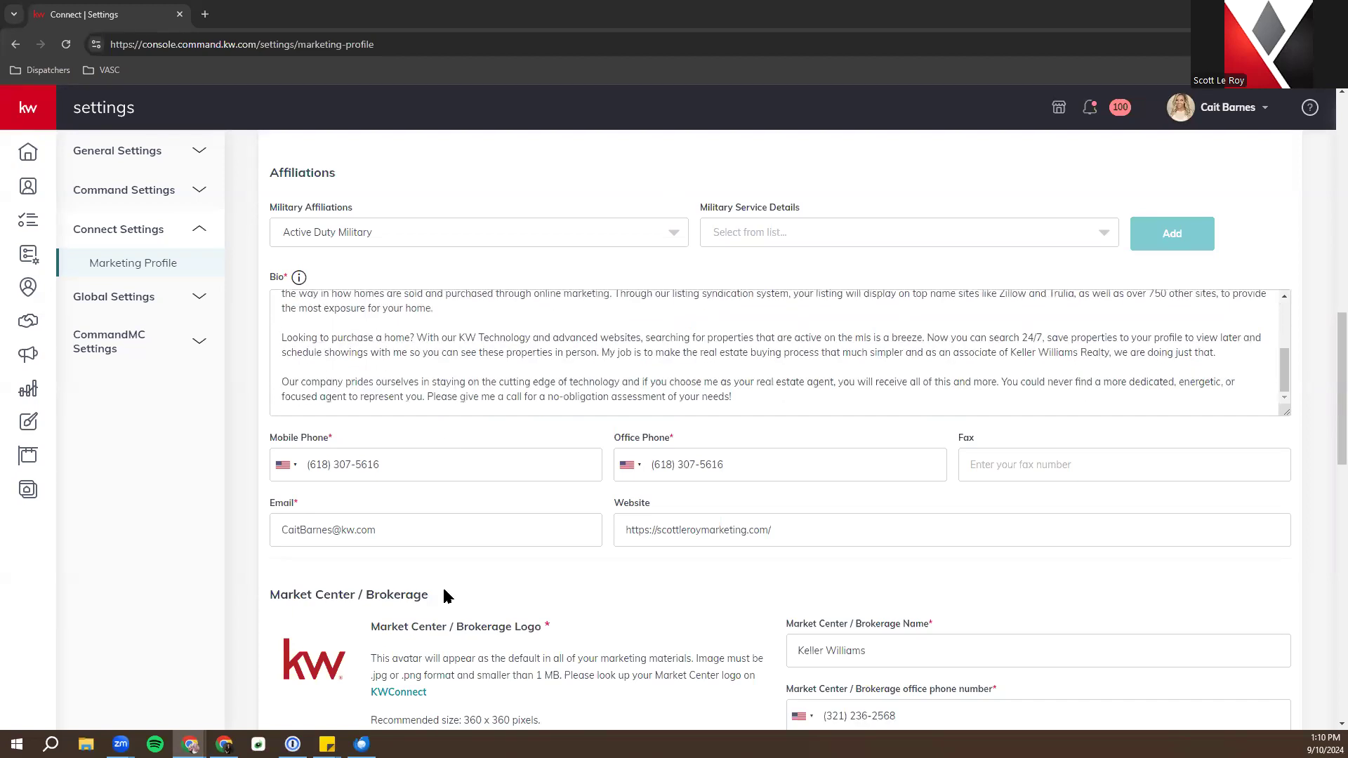
scroll(448, 597, down, 4)
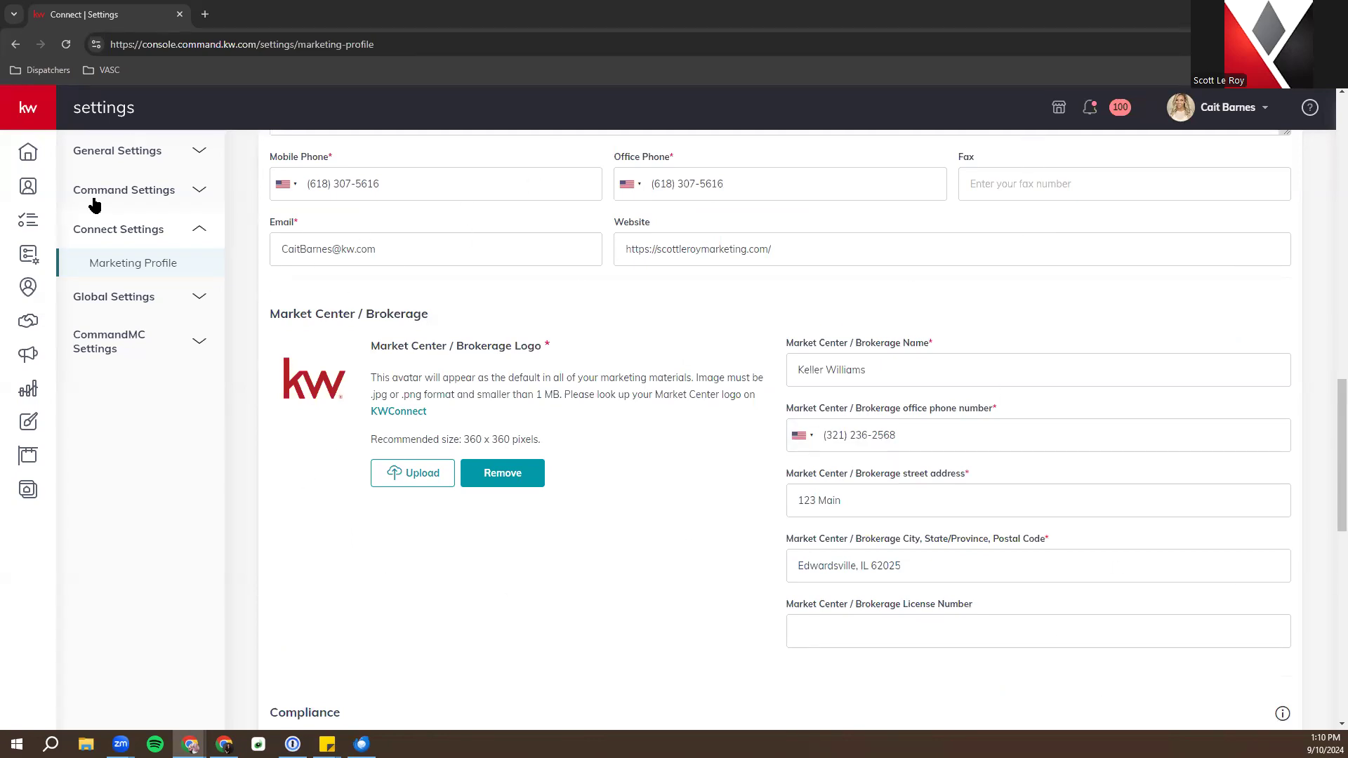
scroll(674, 335, down, 6)
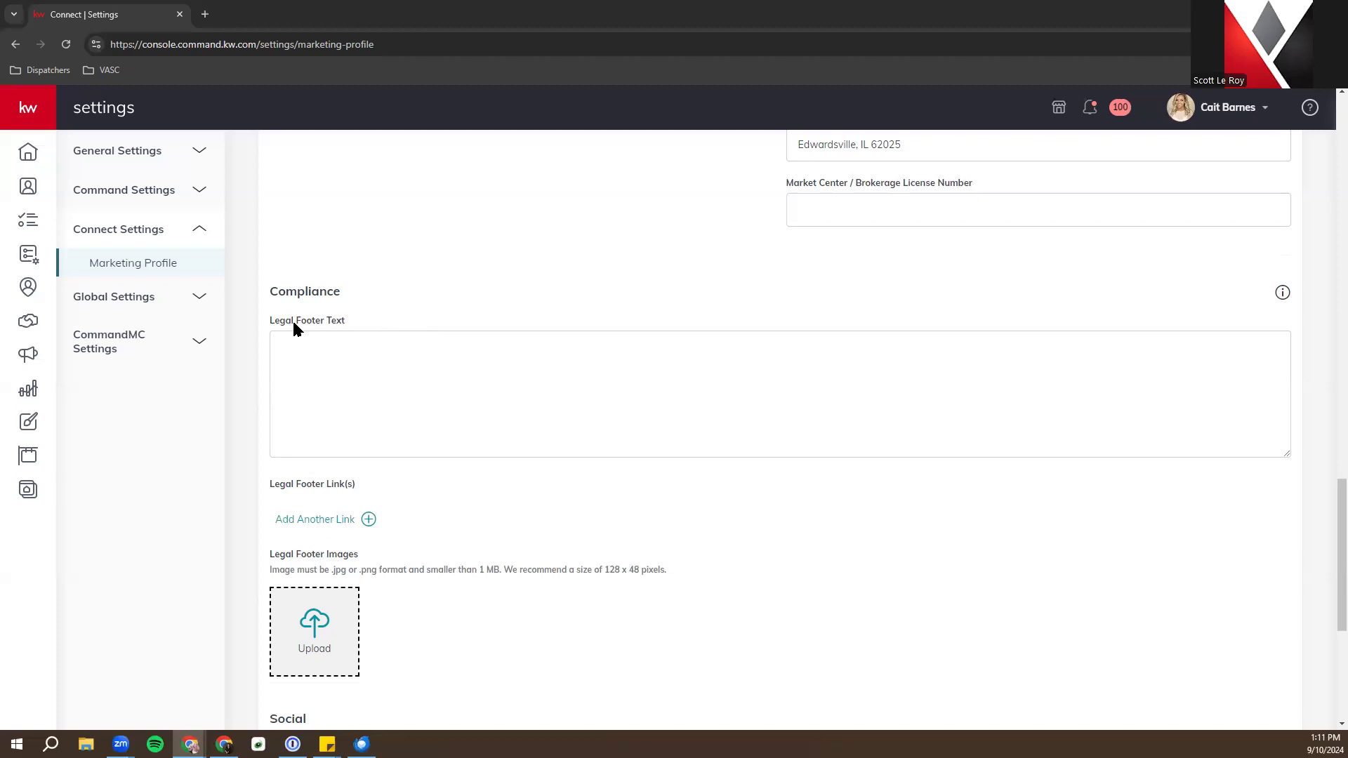
scroll(661, 502, down, 1)
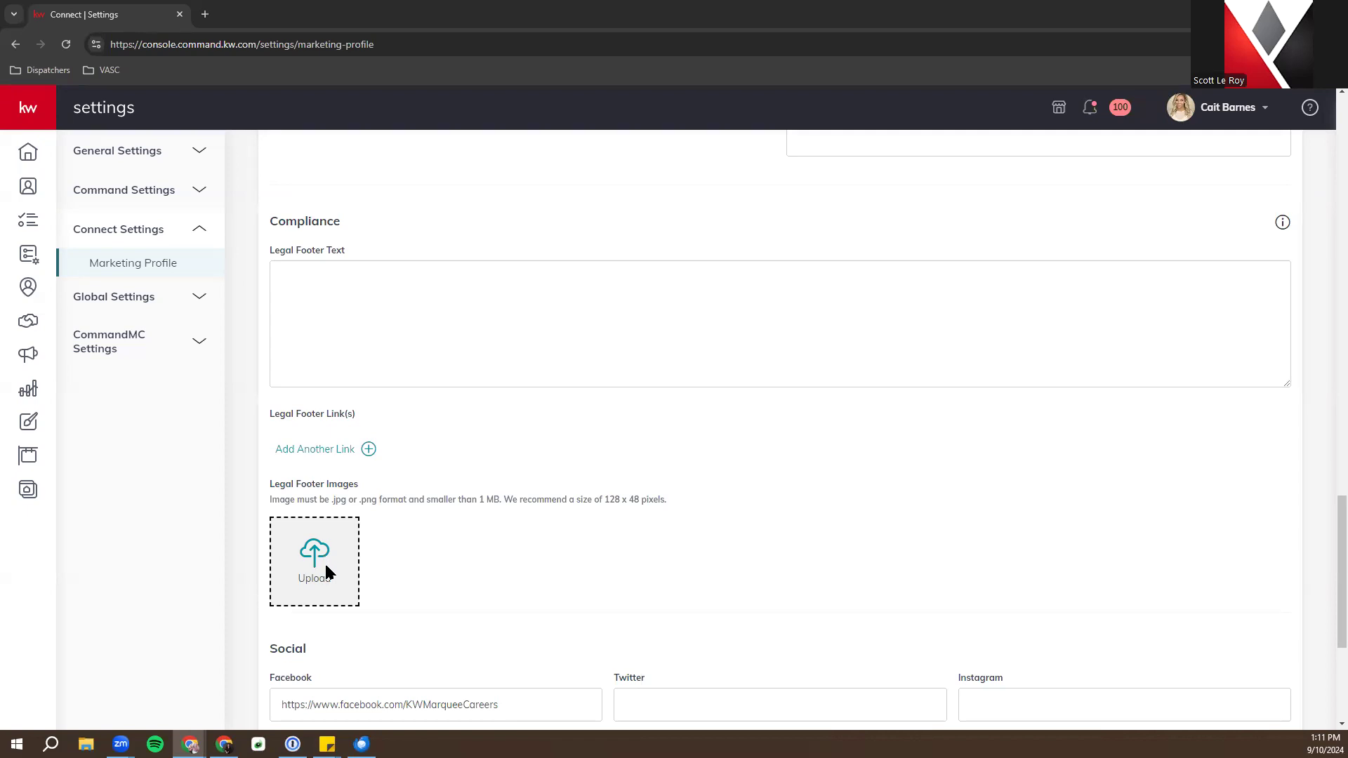
scroll(549, 483, down, 4)
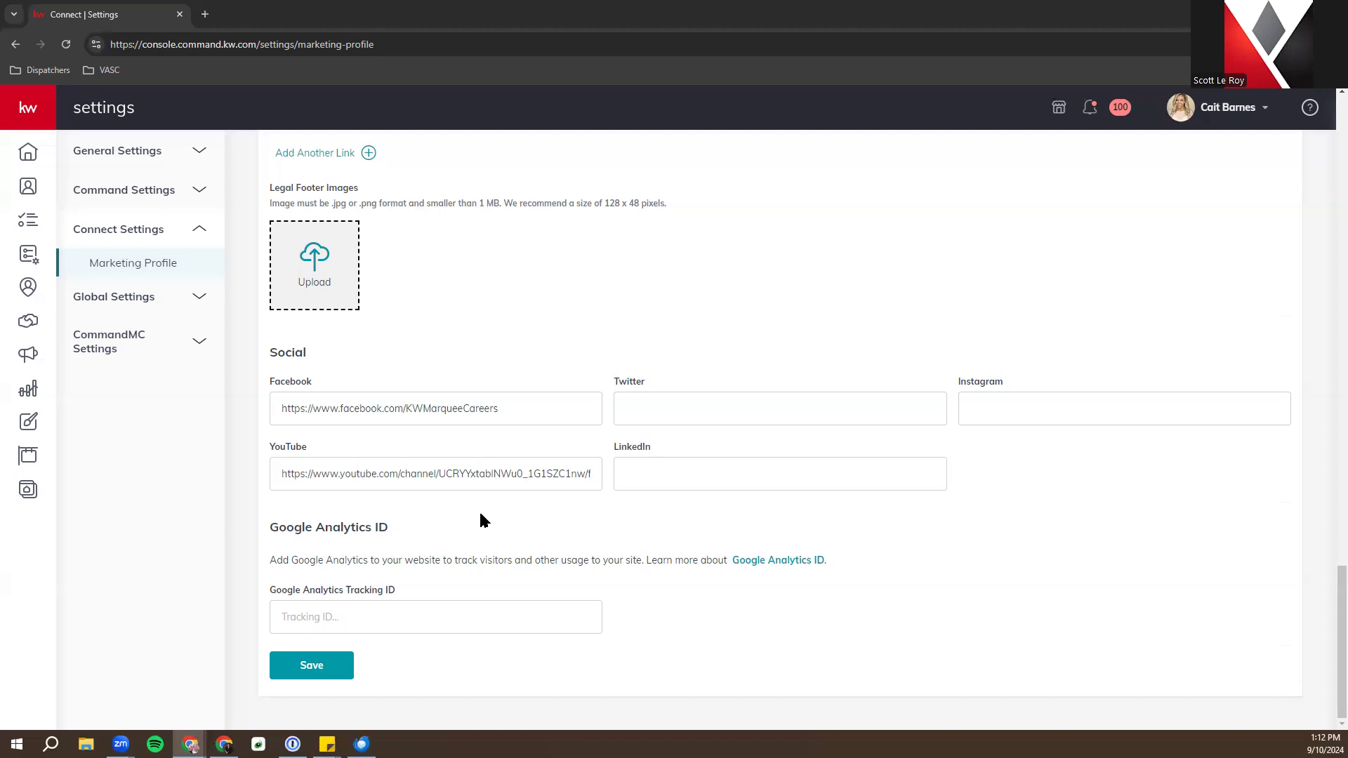
Go from the Home dashboard to Websites and start editing the Agent Site
click(32, 154)
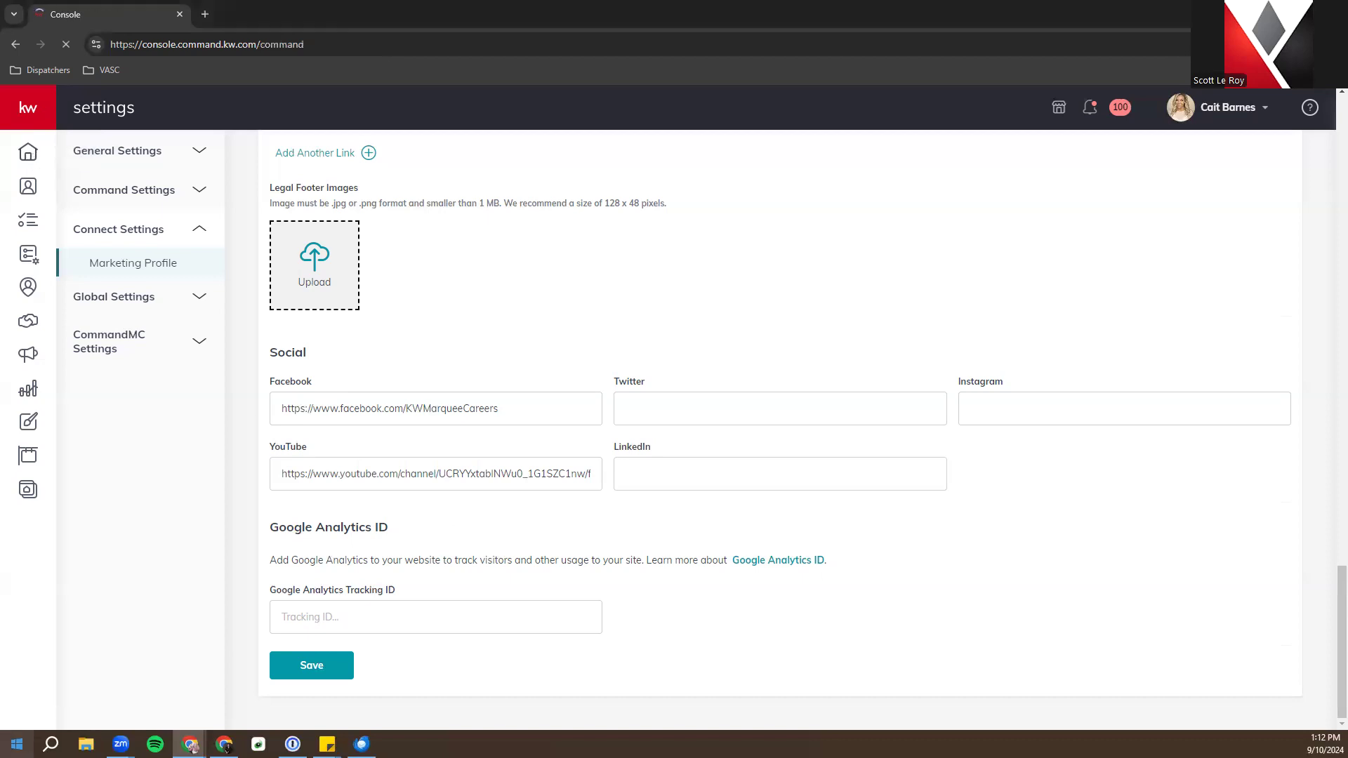
click(29, 490)
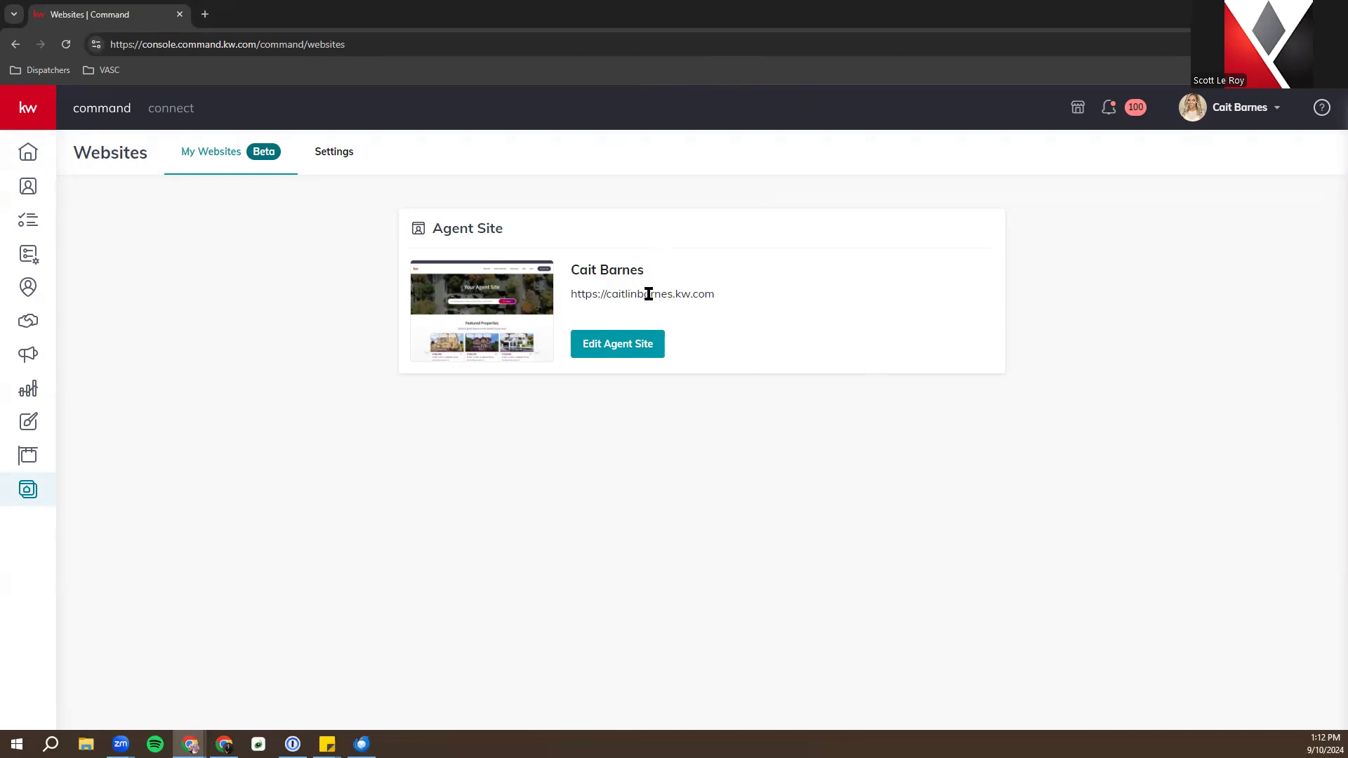
click(605, 345)
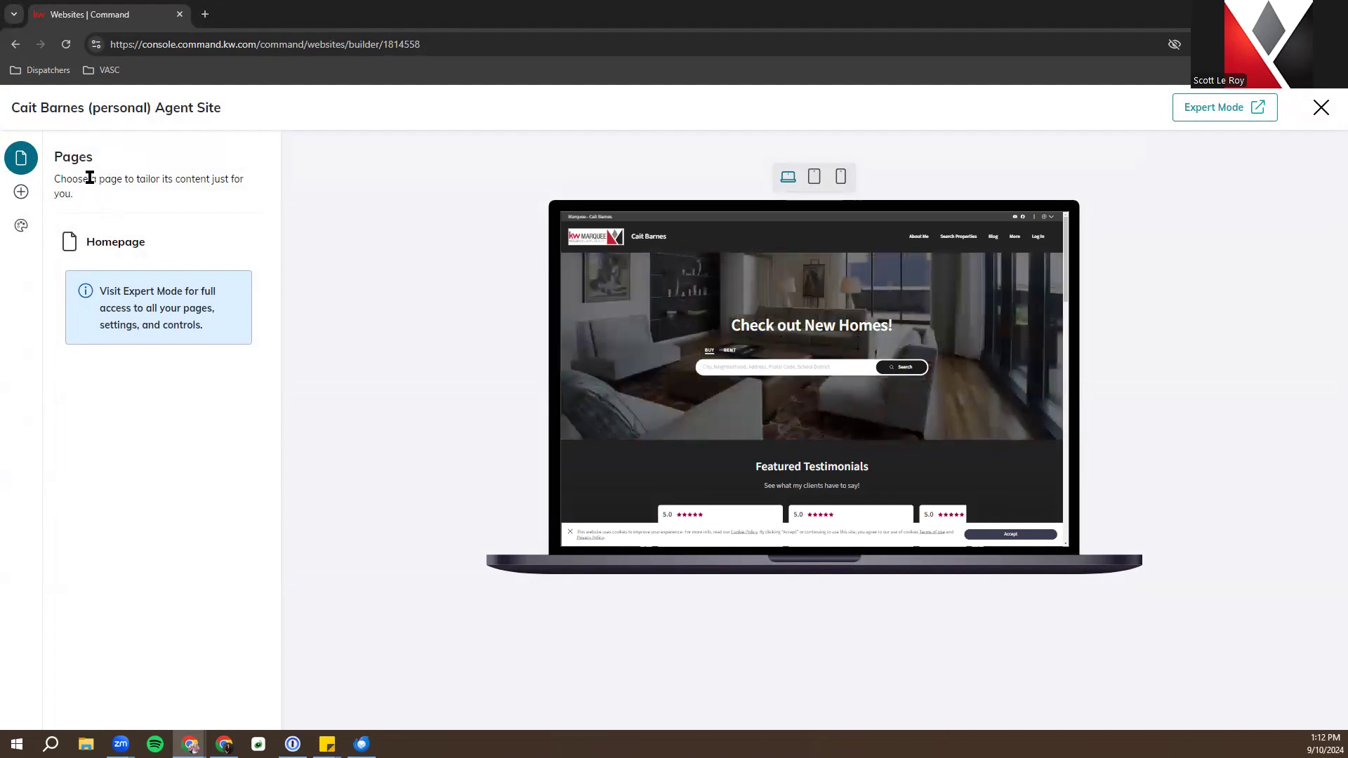
Review the Homepage's Banner, Featured Properties, Testimonials and Blog List settings, then view Styling themes
click(104, 243)
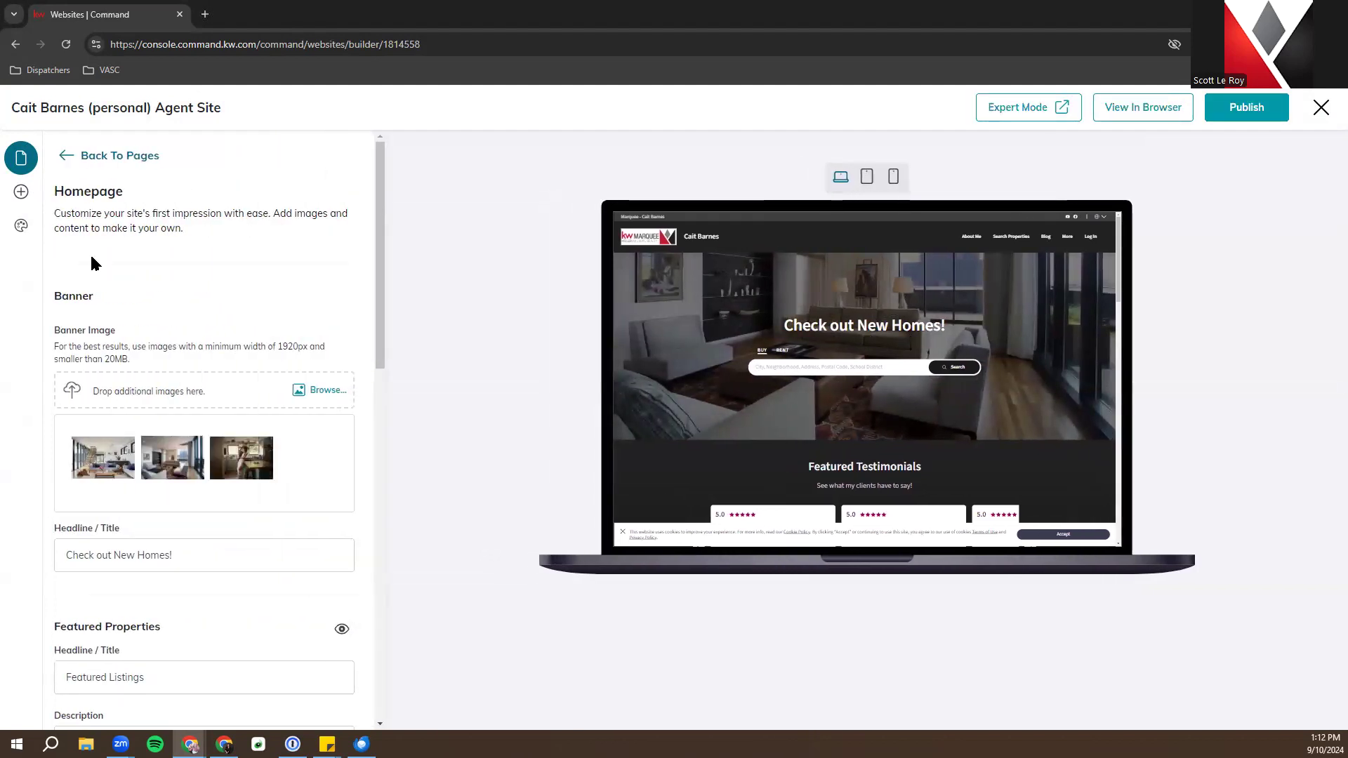
scroll(100, 278, down, 1)
mouse_move(180, 410)
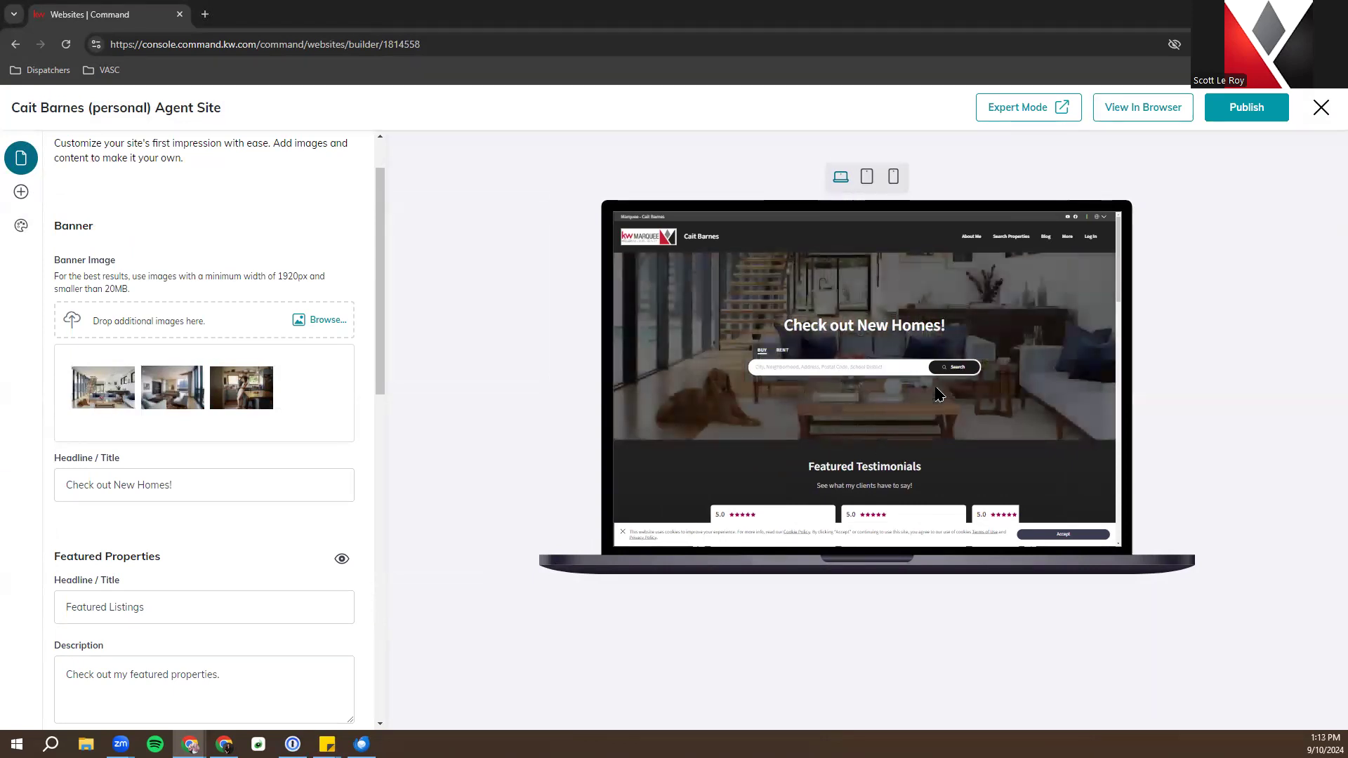
scroll(123, 439, down, 1)
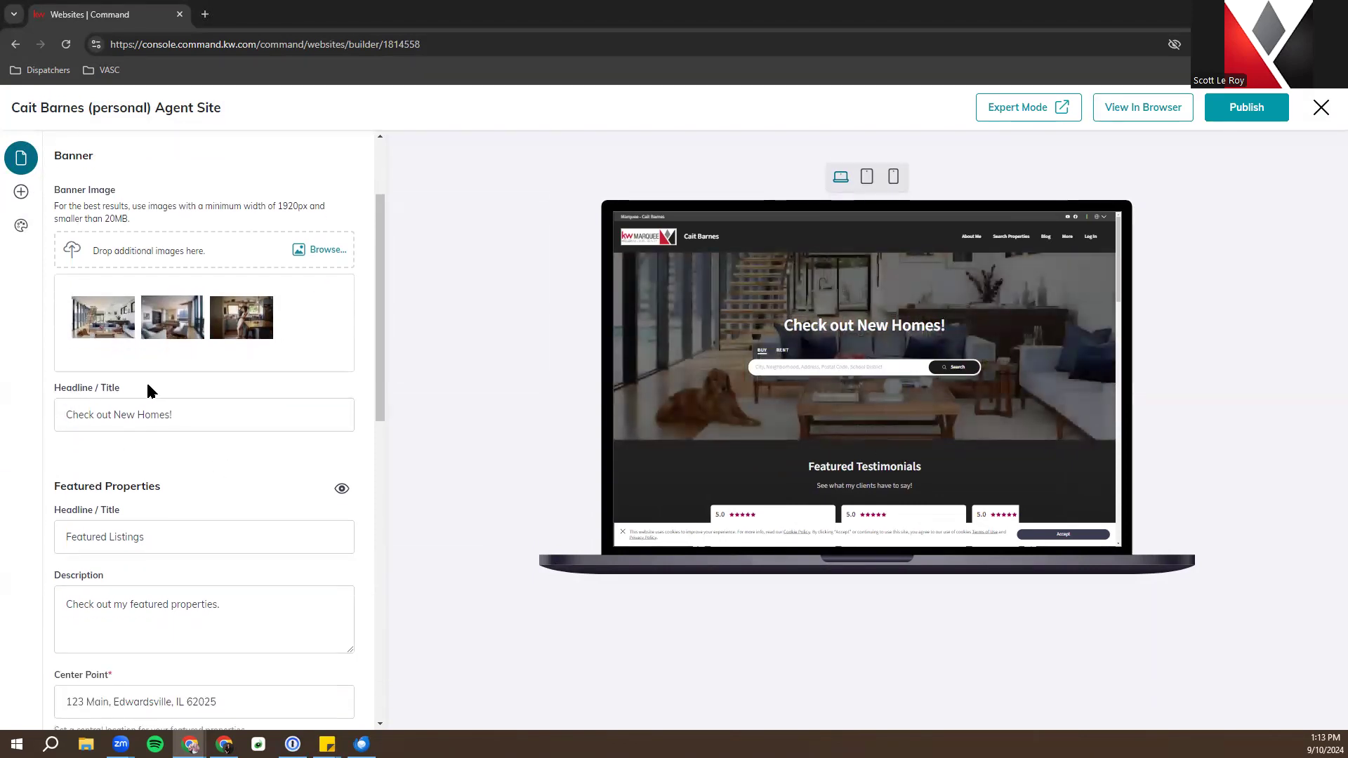
scroll(162, 414, down, 2)
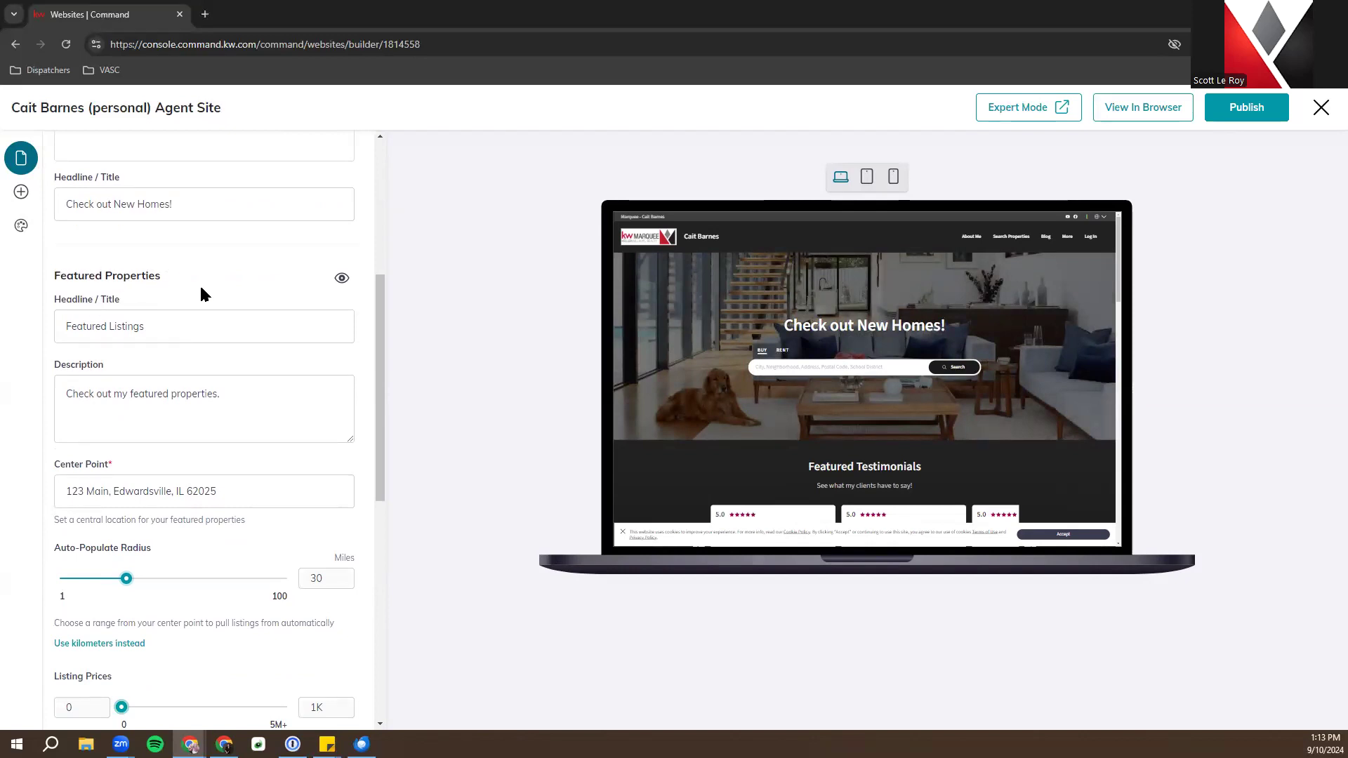
scroll(201, 290, down, 1)
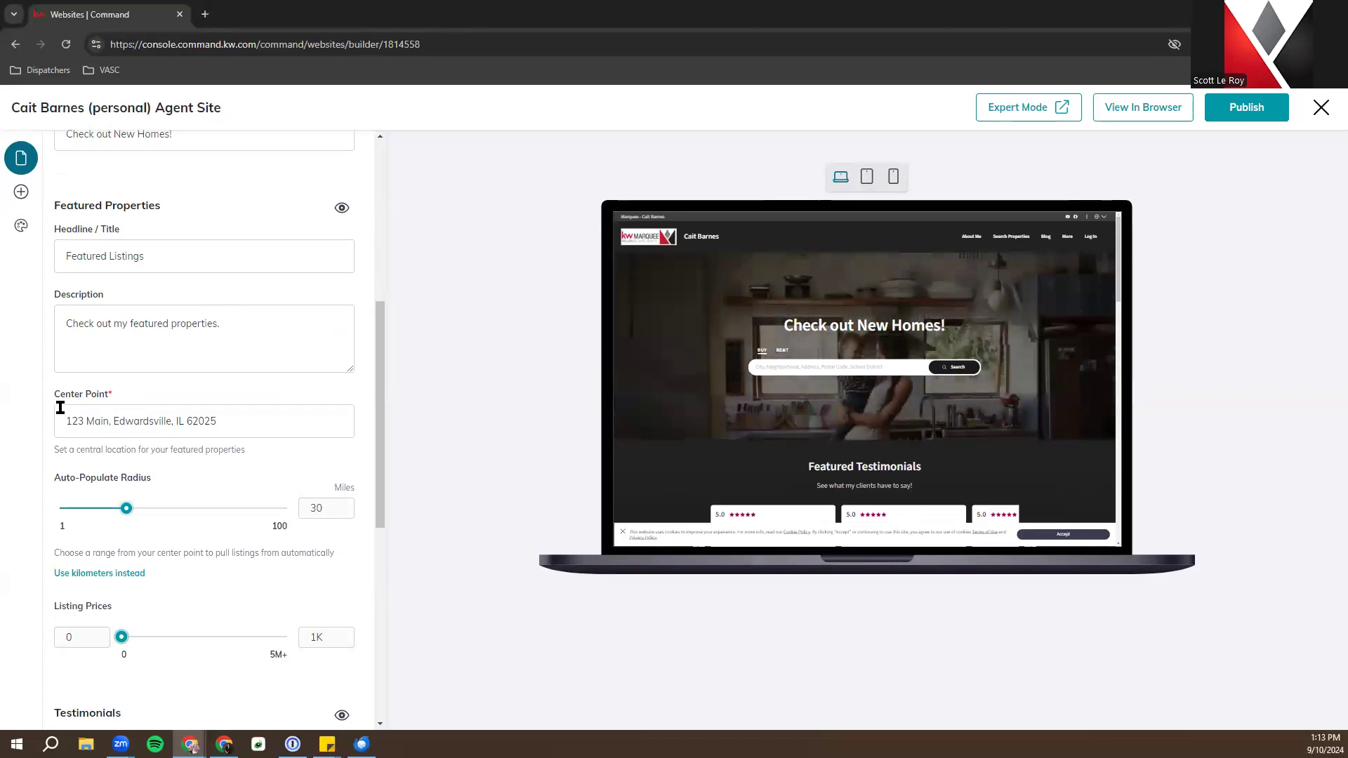
scroll(56, 404, down, 1)
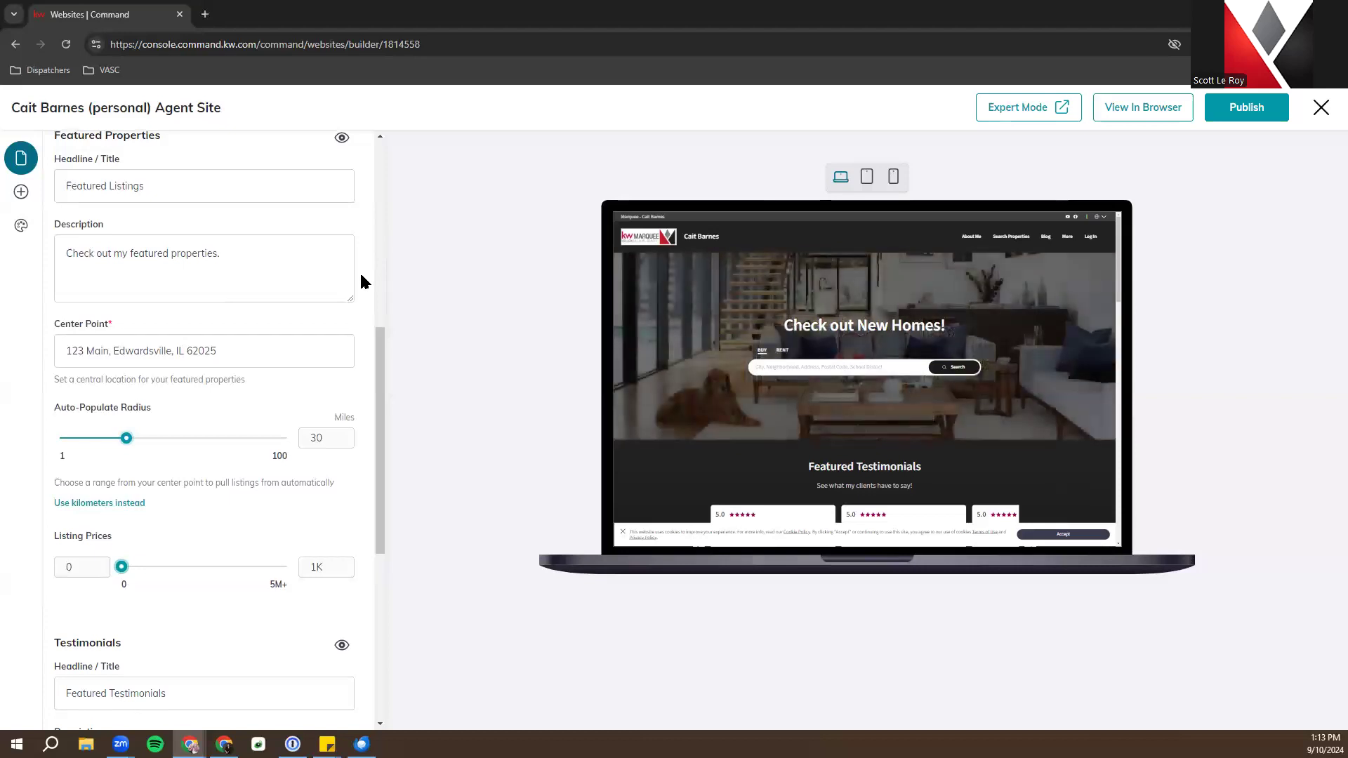
scroll(361, 281, down, 4)
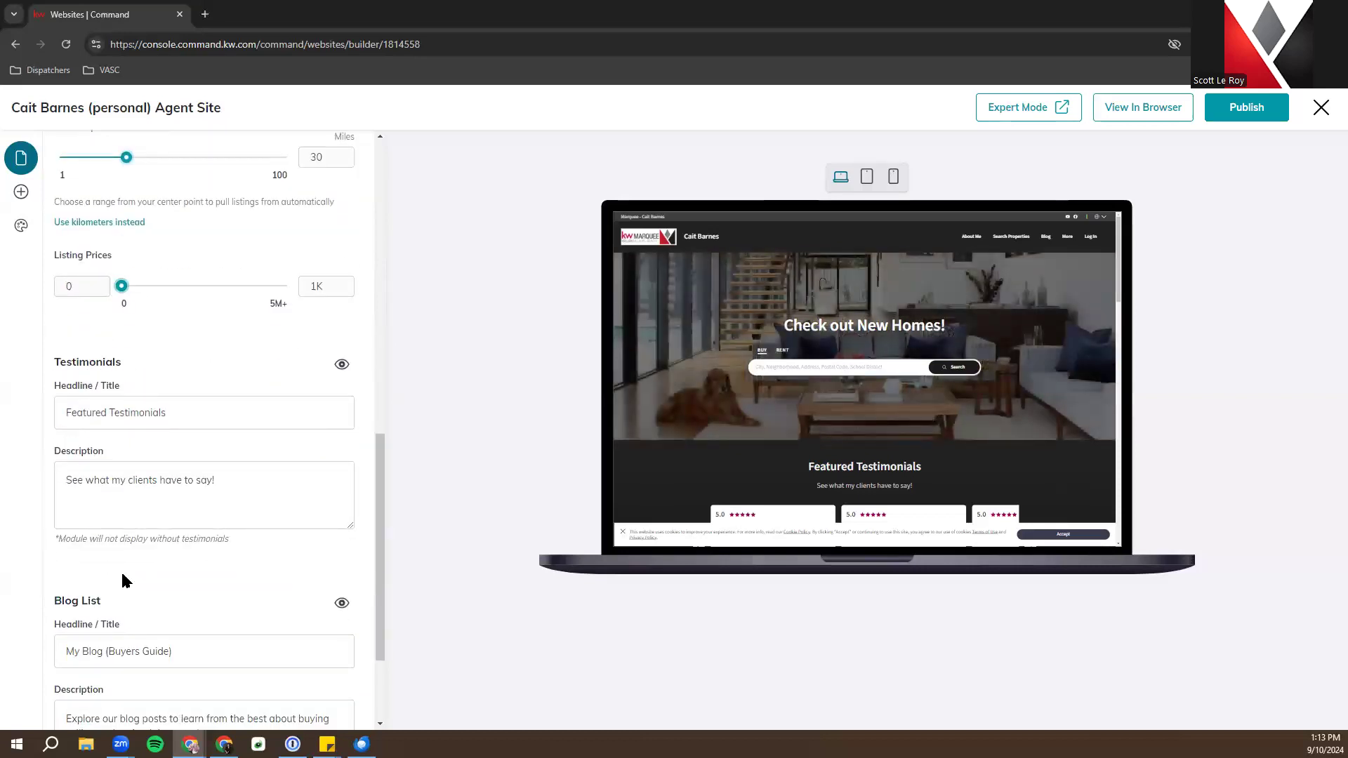
scroll(116, 617, down, 2)
scroll(115, 635, up, 3)
scroll(116, 630, down, 3)
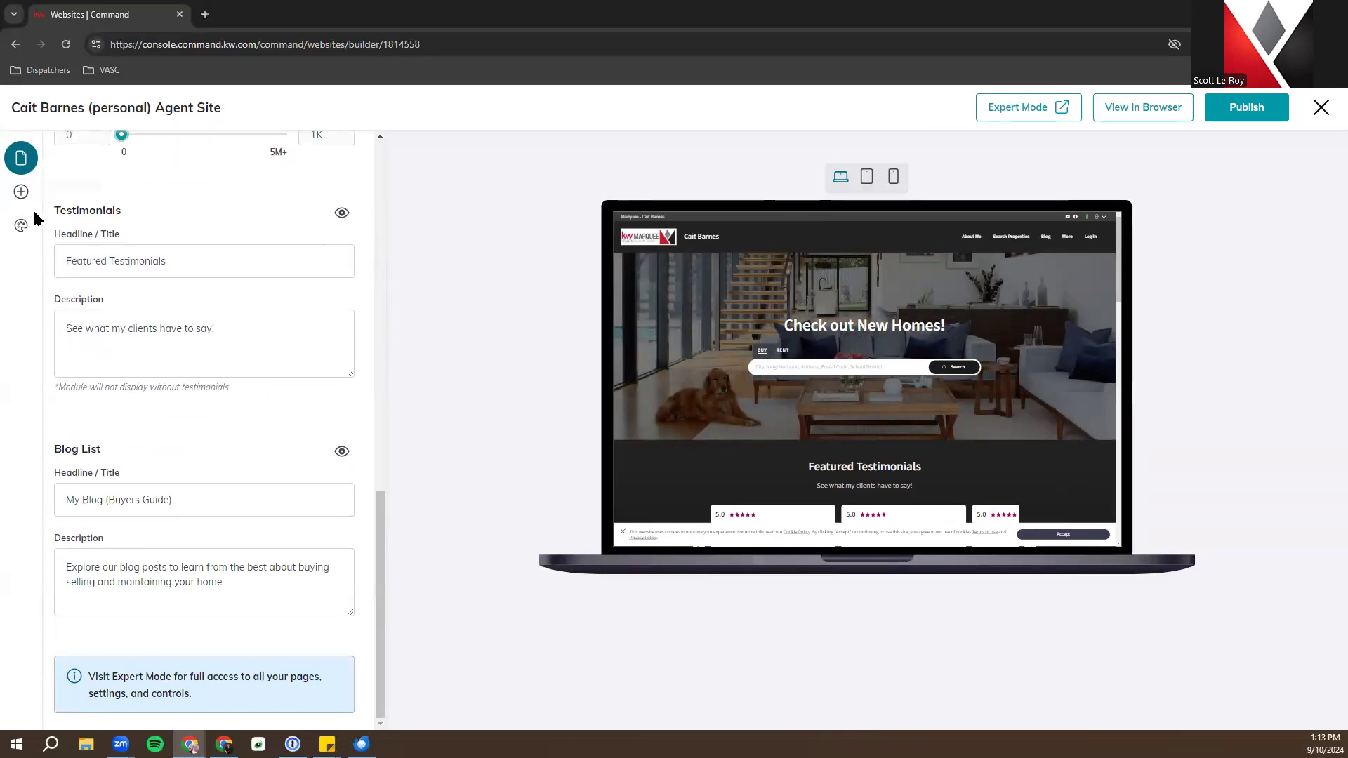
click(20, 227)
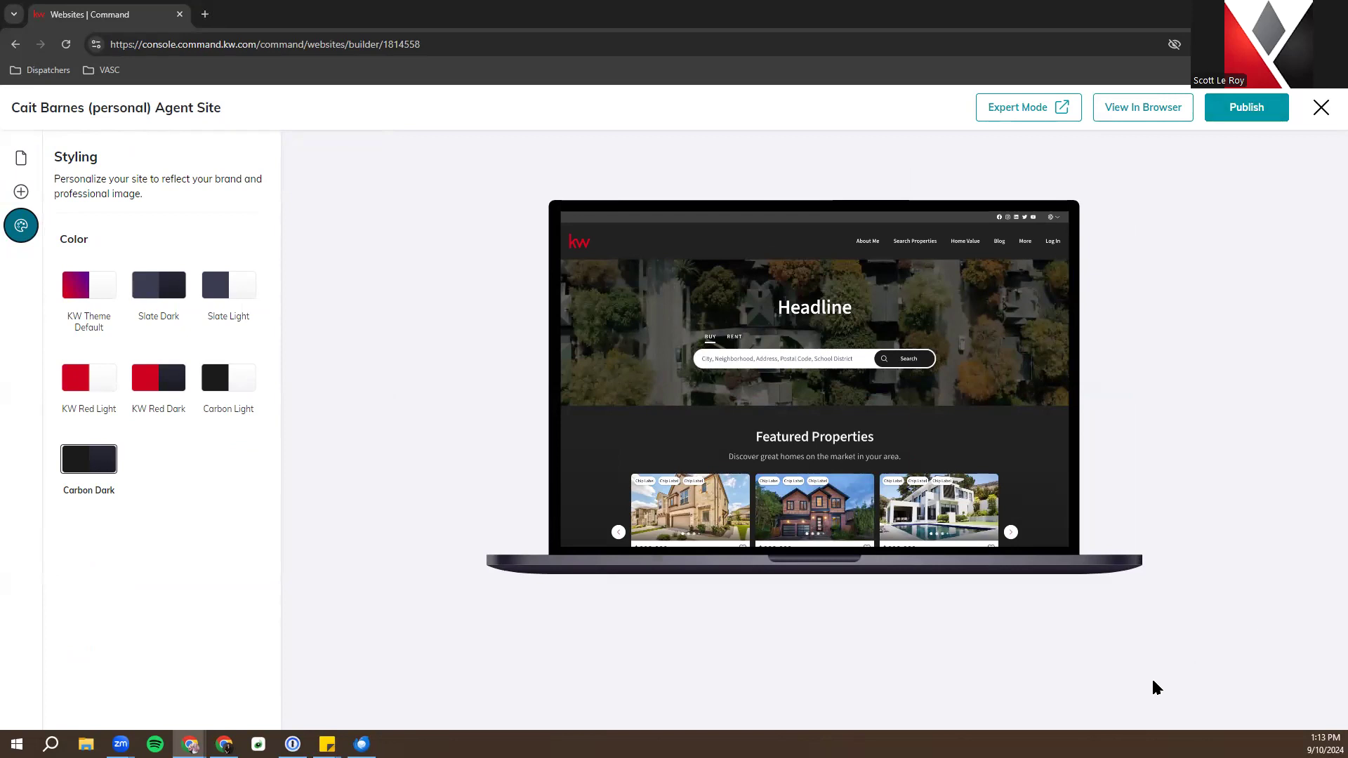
Launch Expert Mode to open the Brightspot CMS dashboard in a new tab
click(995, 109)
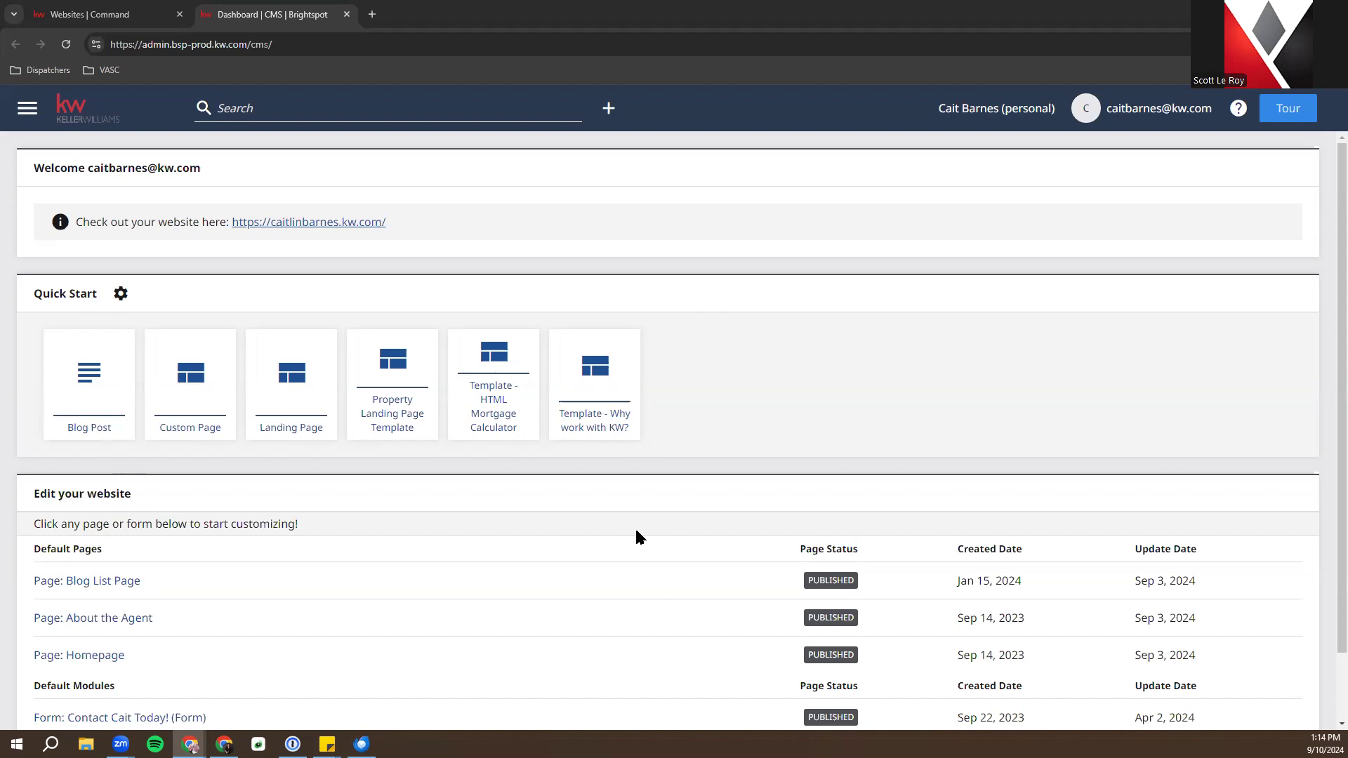
Create a 'Why Keller Williams?' page from the Why work with KW? template and publish it
click(570, 371)
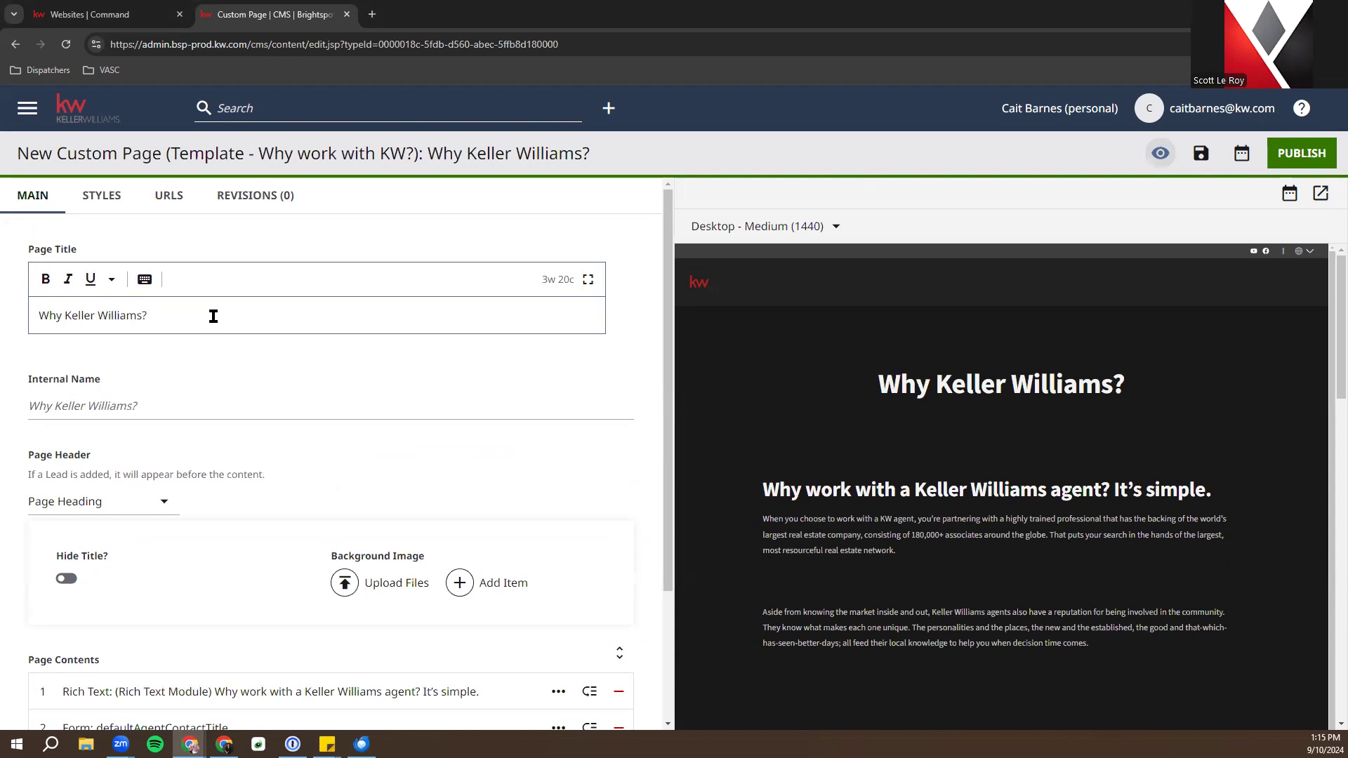
scroll(213, 316, down, 2)
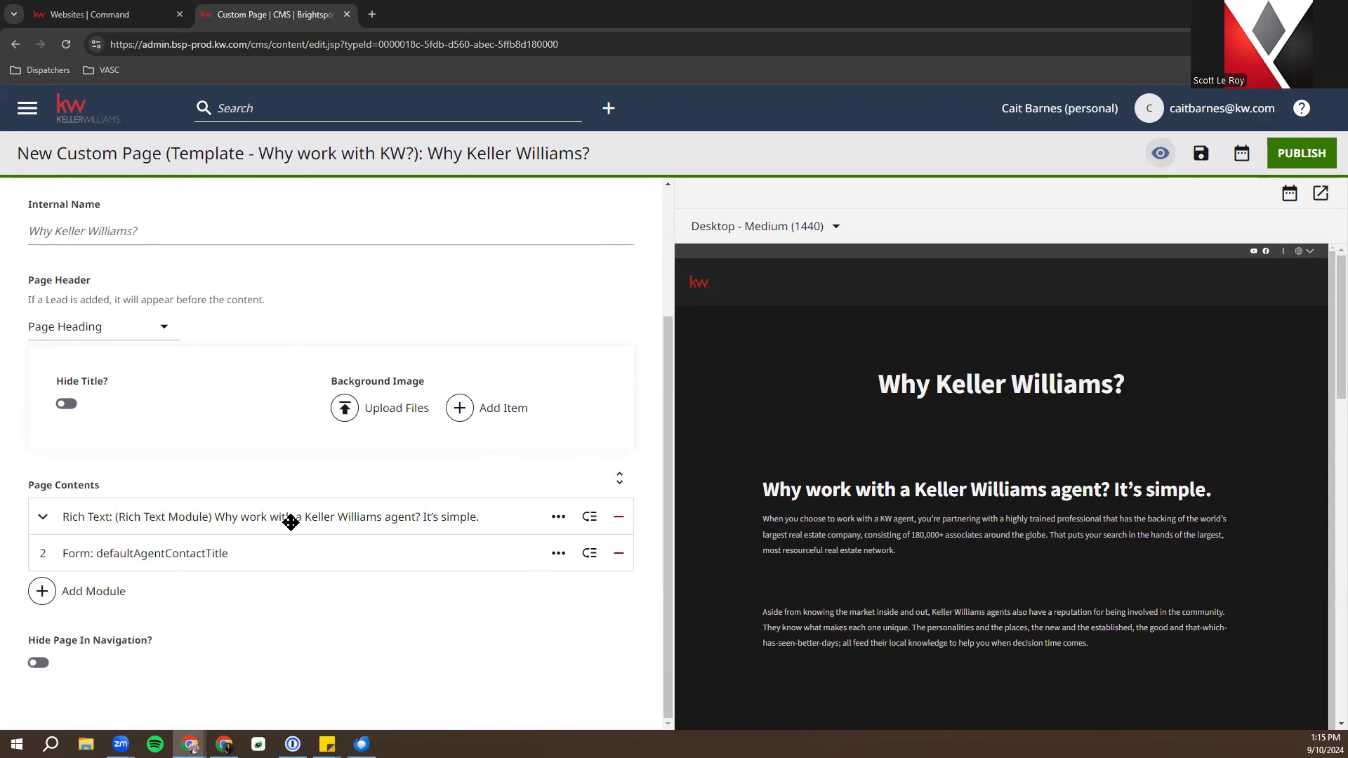
click(1278, 149)
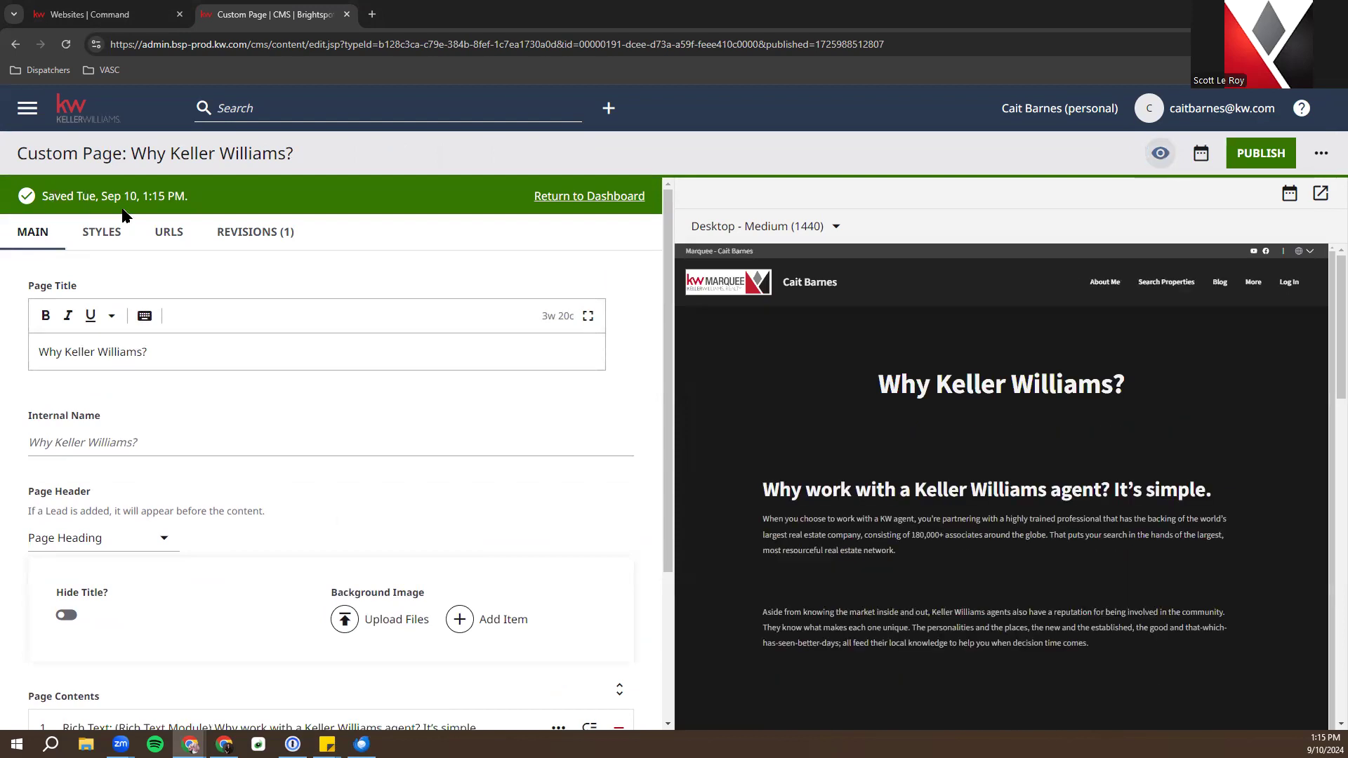
click(572, 196)
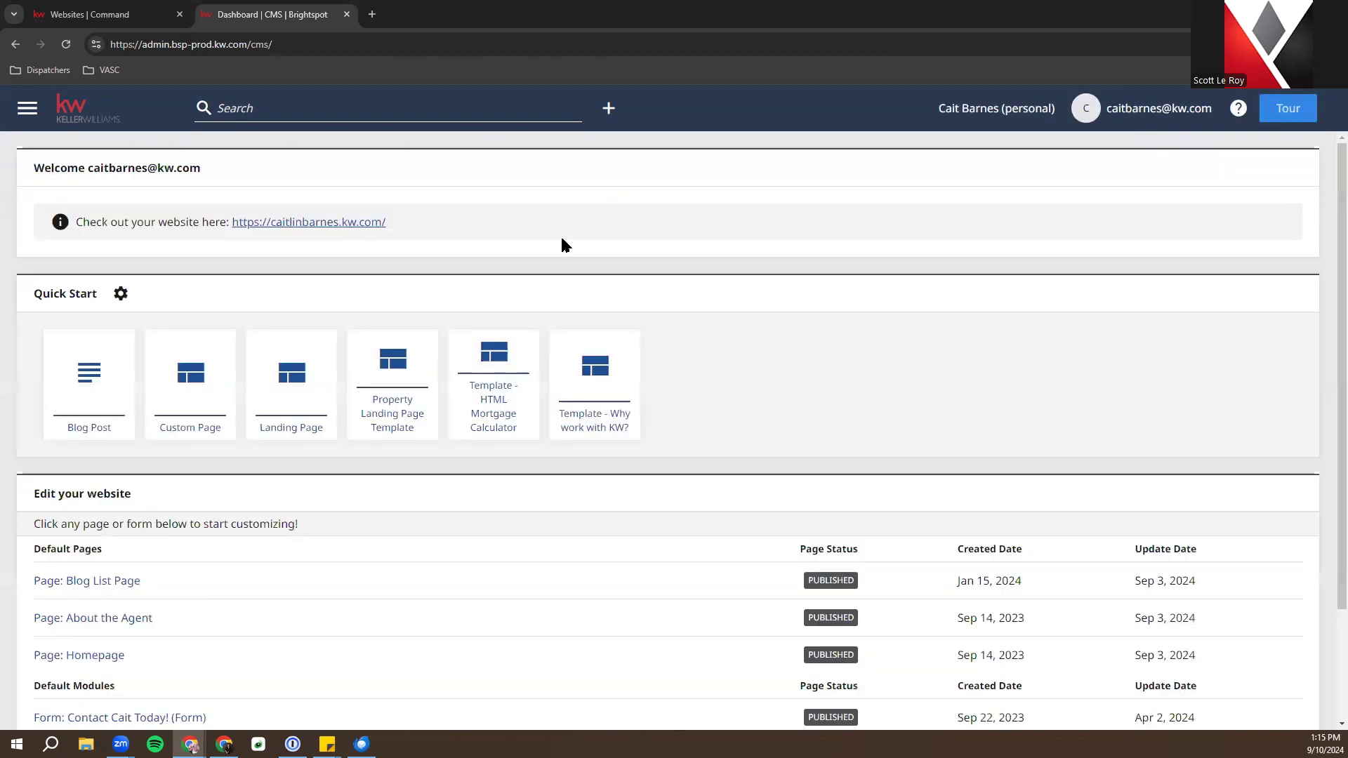
Publish a 'Mortgage Calculator' page from the HTML Mortgage Calculator template, its internal name filled from the title
scroll(728, 368, down, 2)
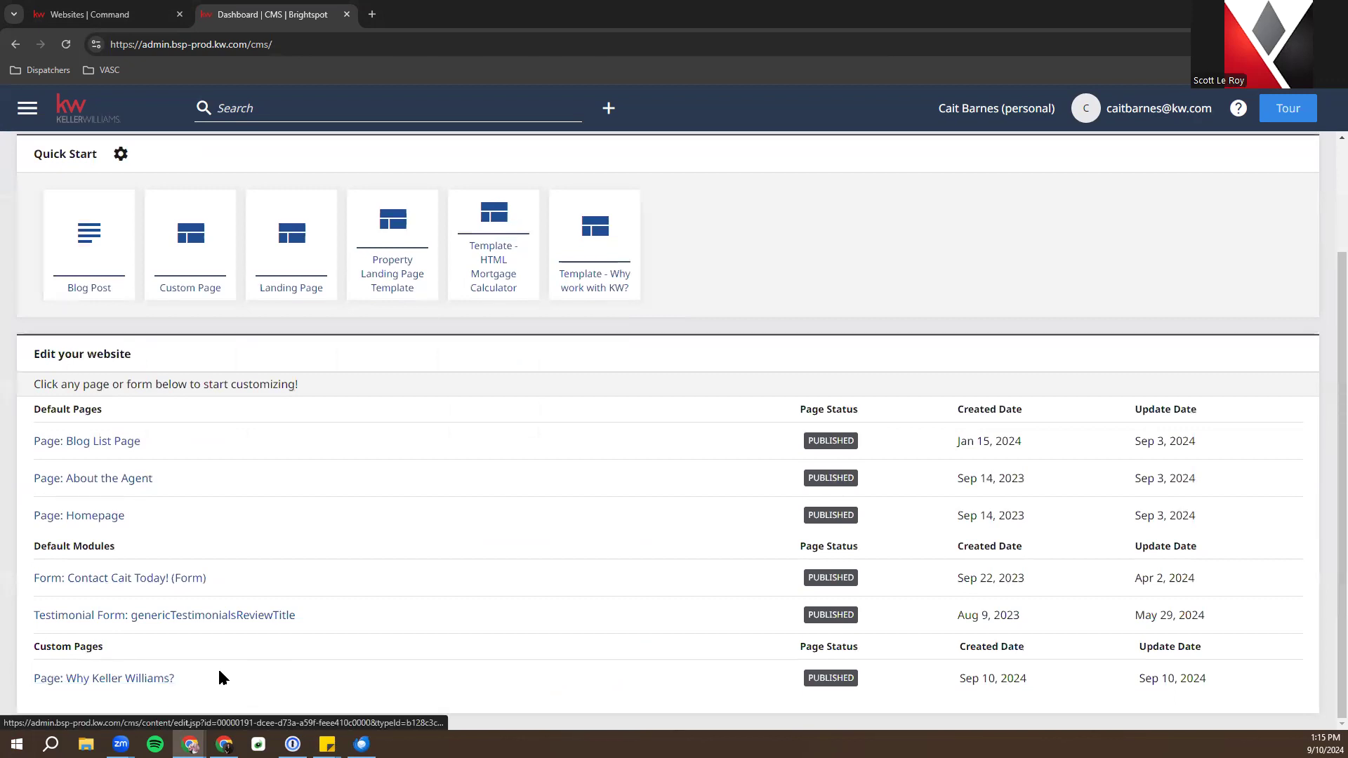
scroll(978, 390, up, 1)
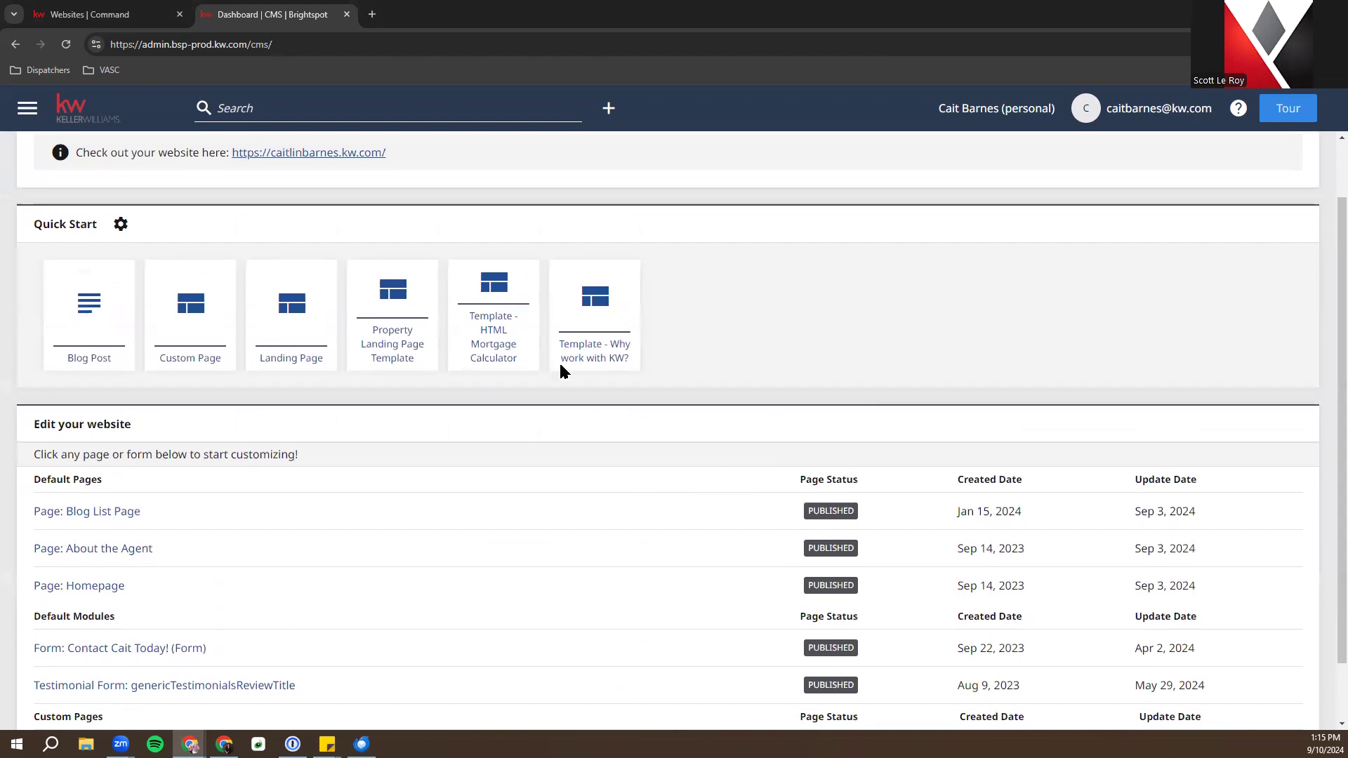
click(495, 313)
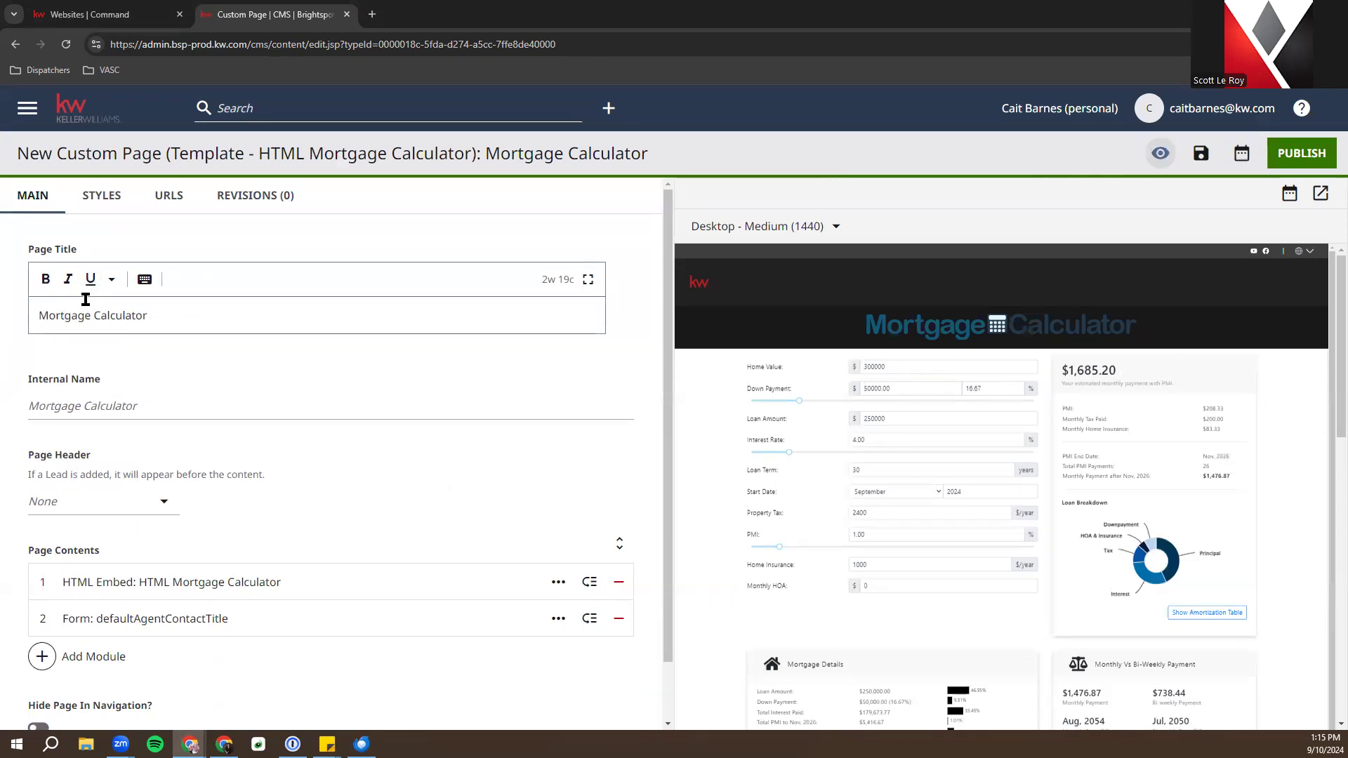
click(146, 406)
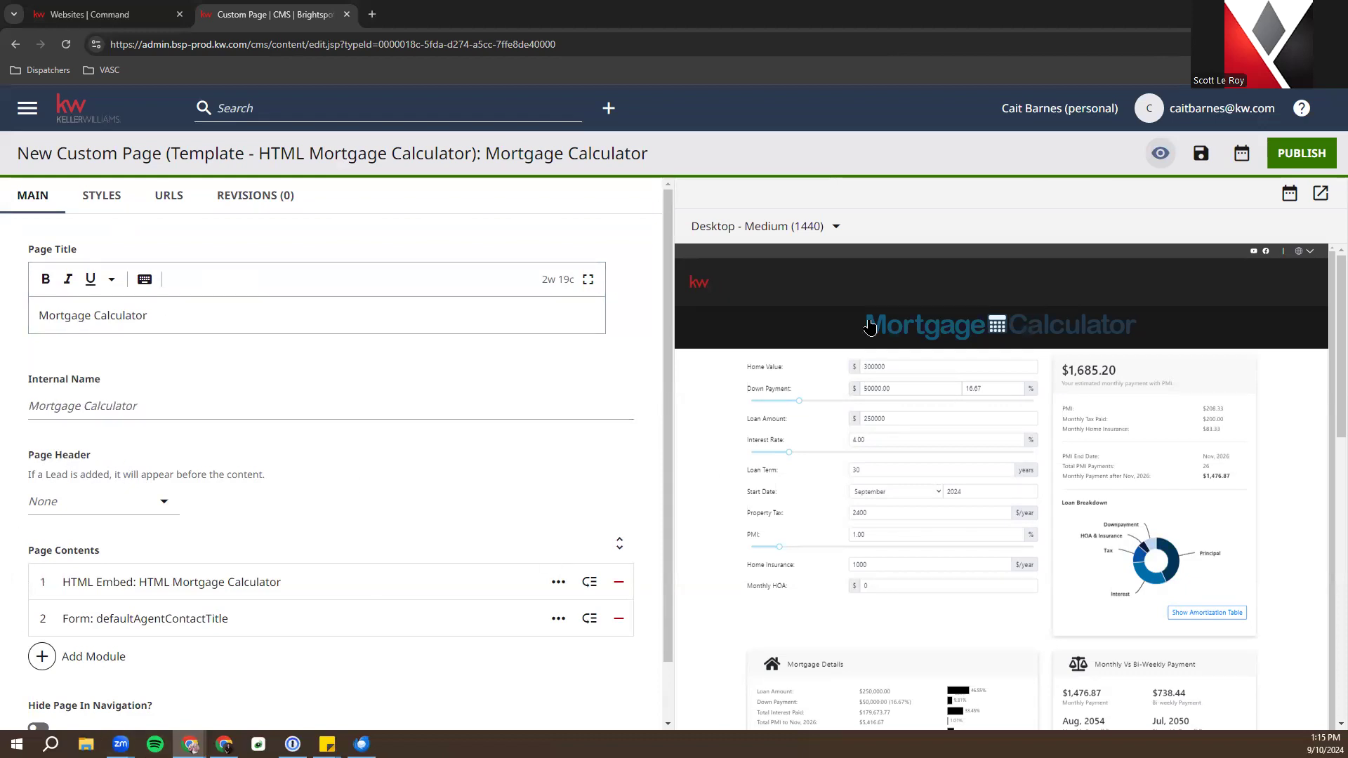
click(1282, 159)
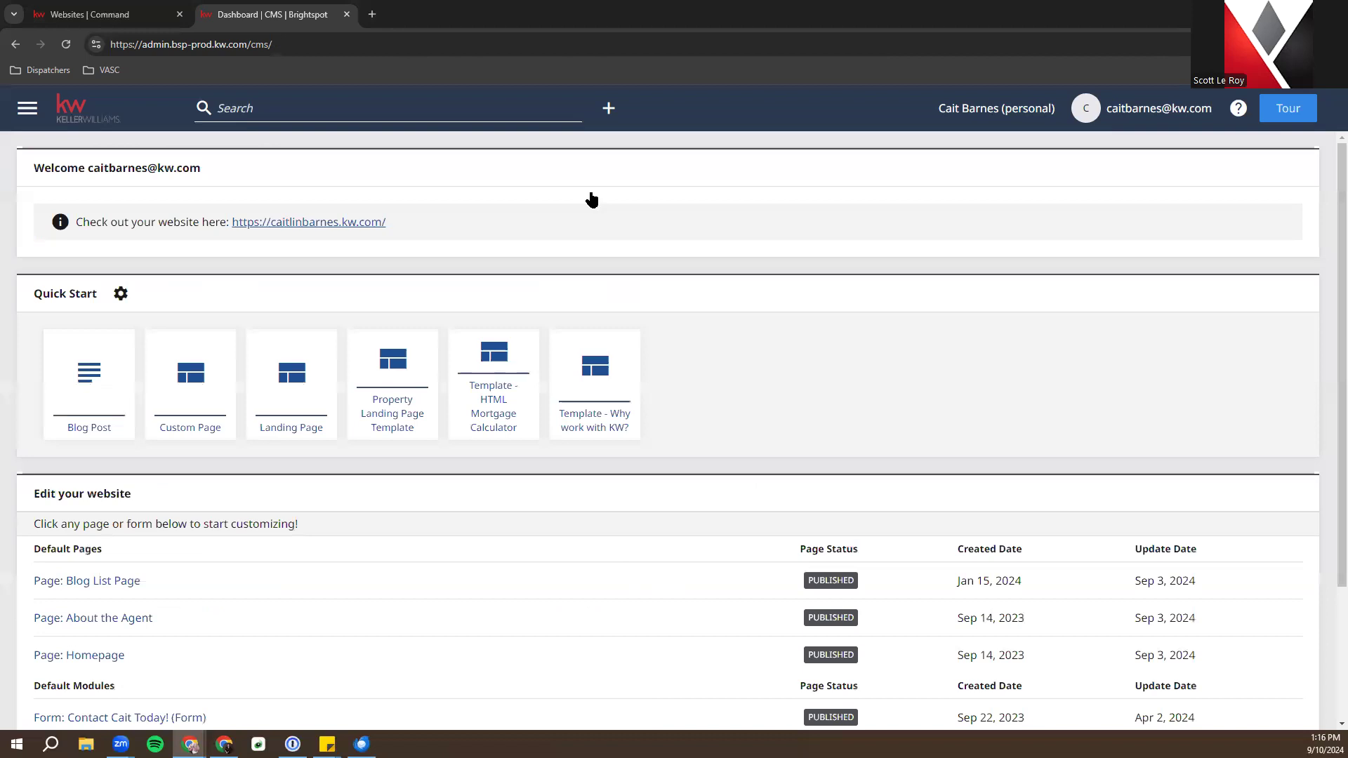
Open a new custom page's module picker, showing Listing Carousel, Rich Text and Stat List
scroll(566, 326, down, 3)
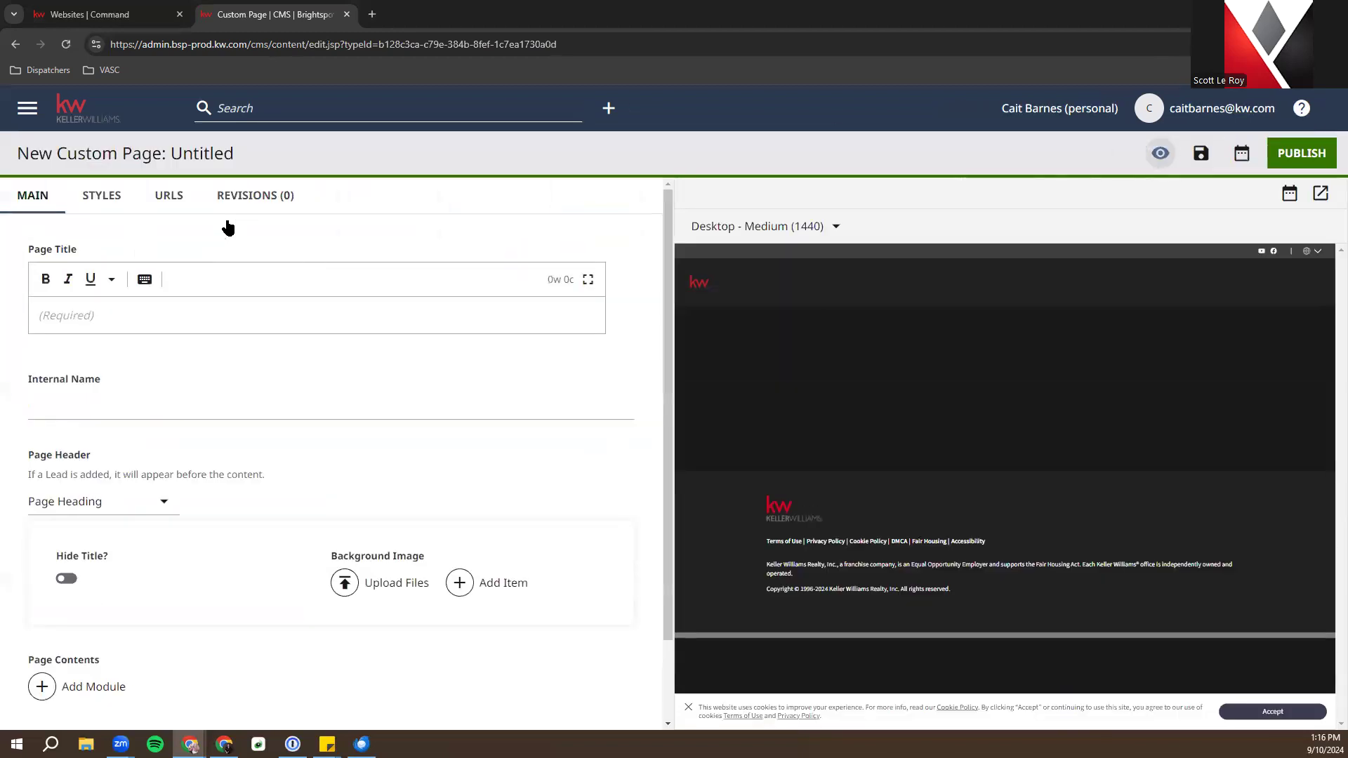
scroll(227, 223, down, 1)
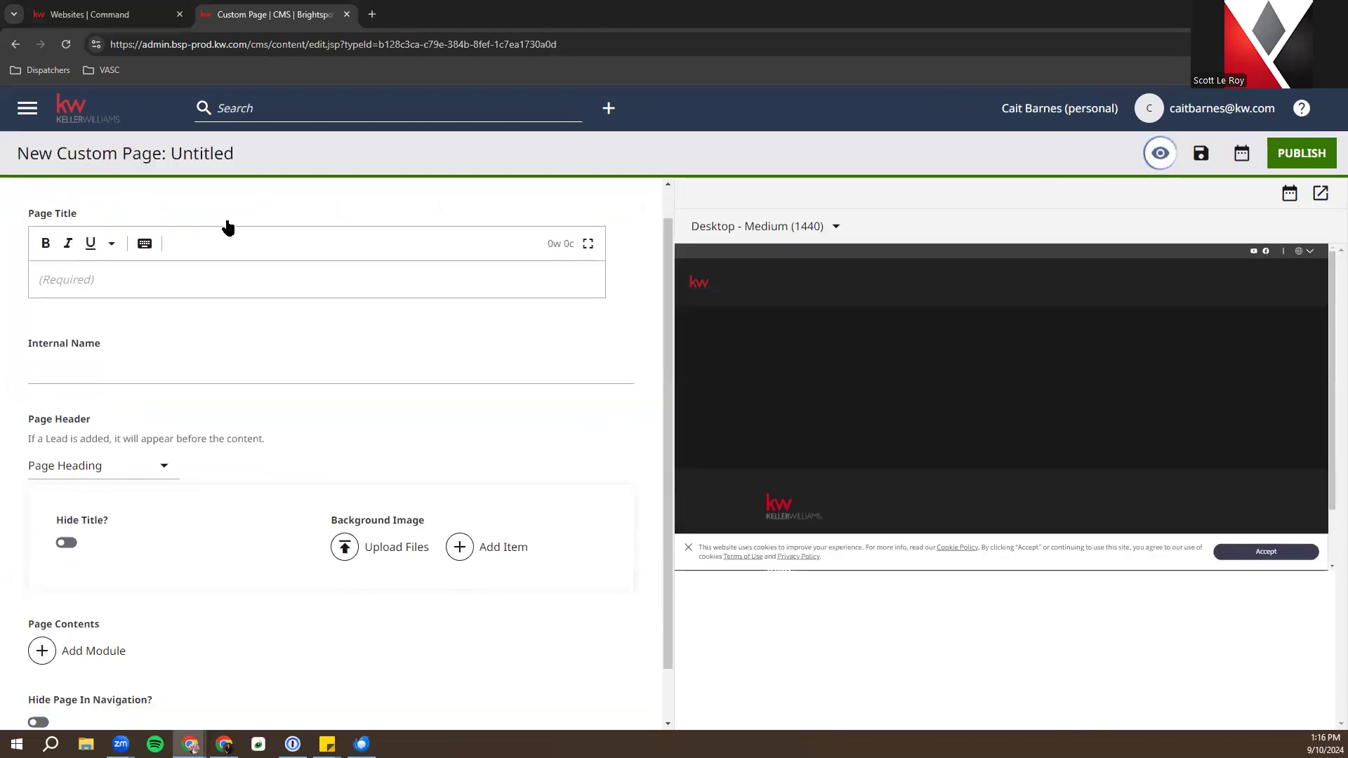
scroll(227, 225, down, 2)
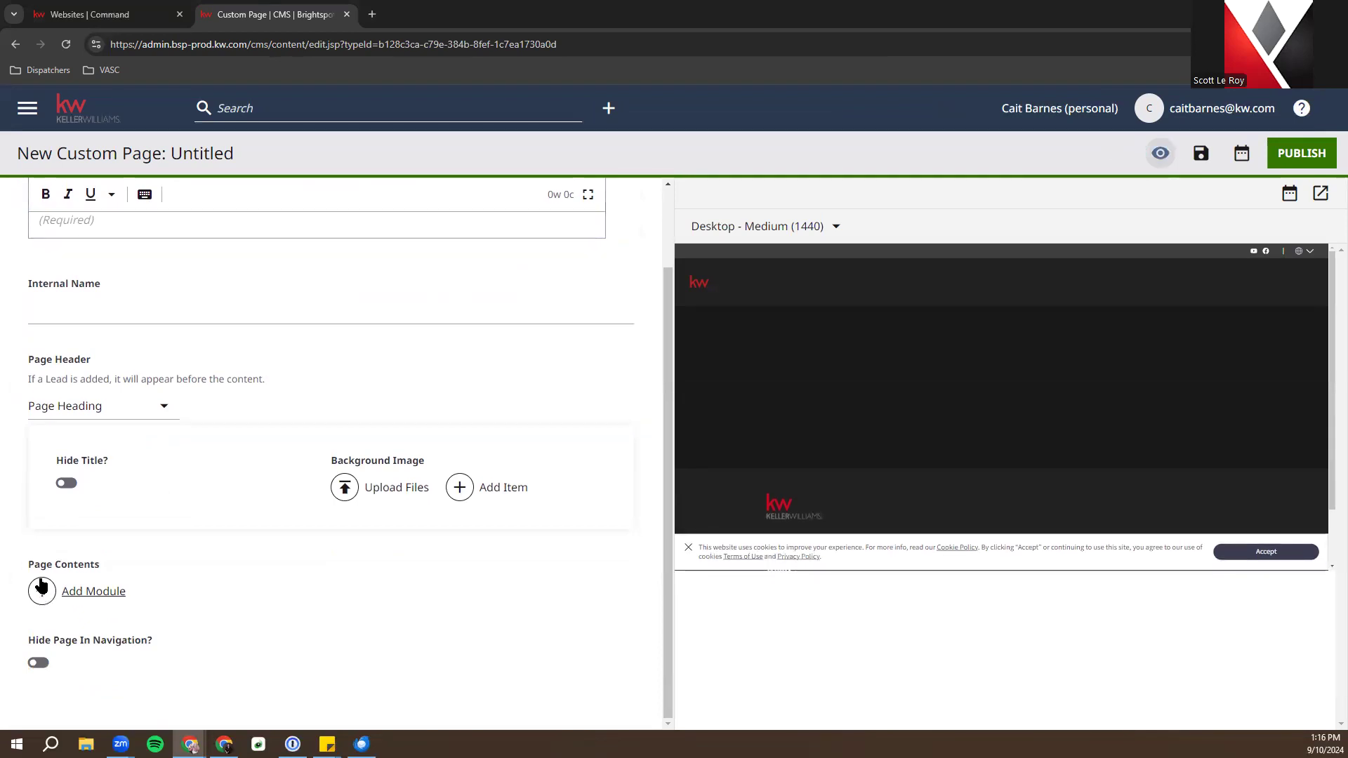
click(96, 593)
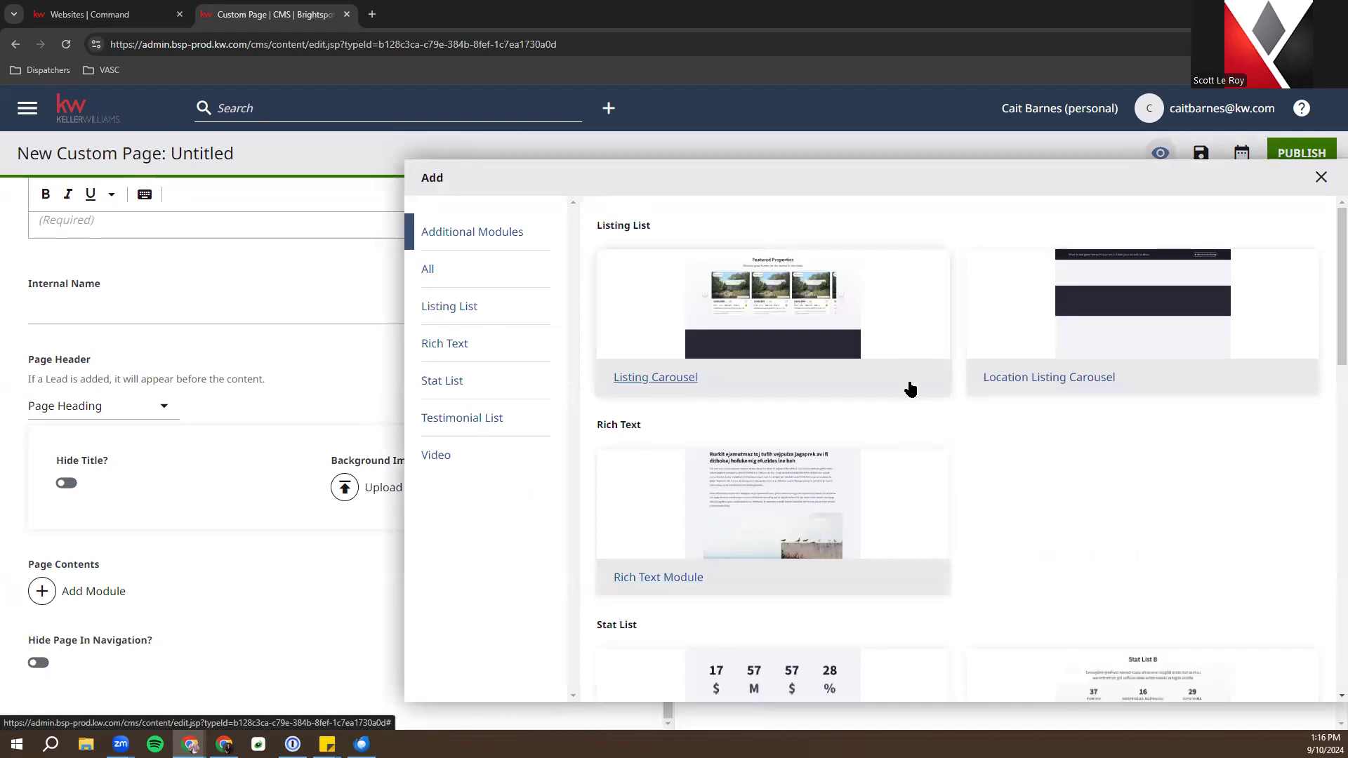
scroll(911, 388, down, 15)
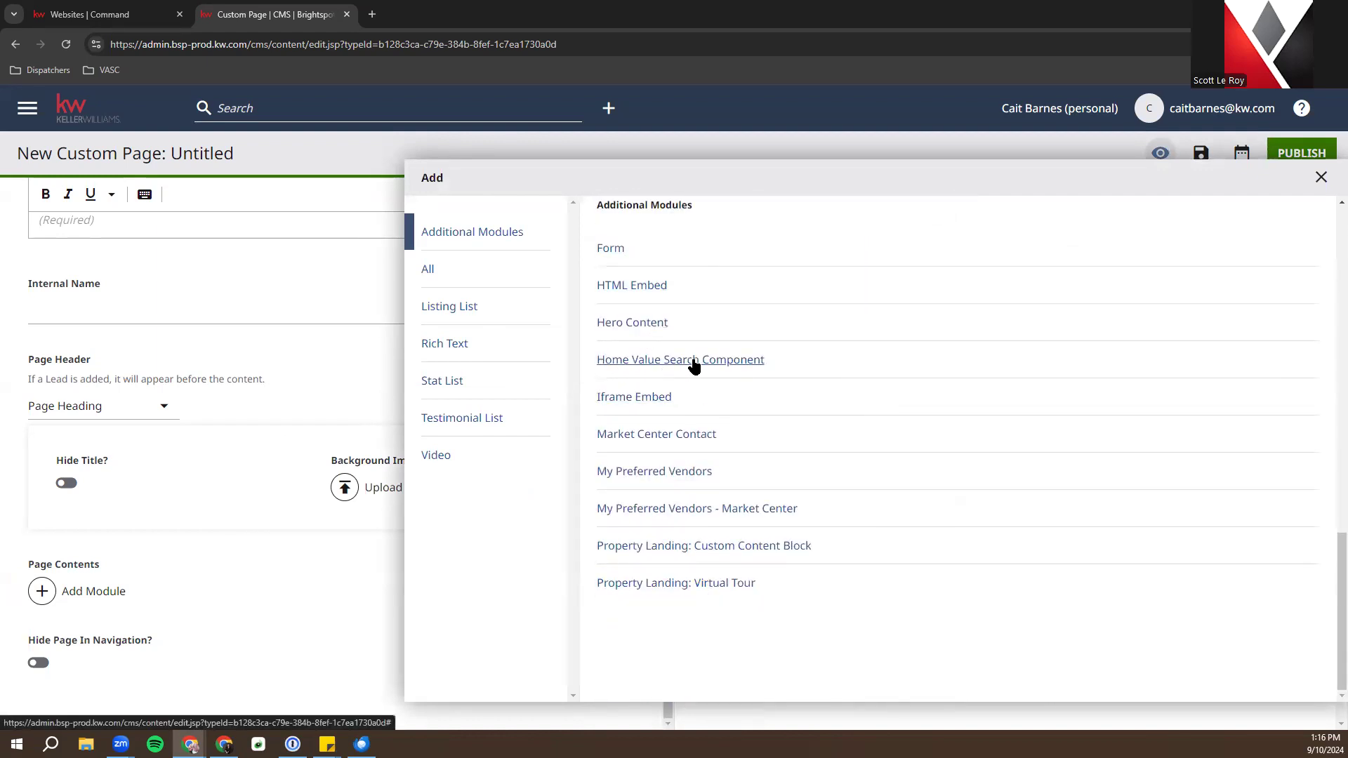
Add the Home Value Search Component module to the page
click(740, 361)
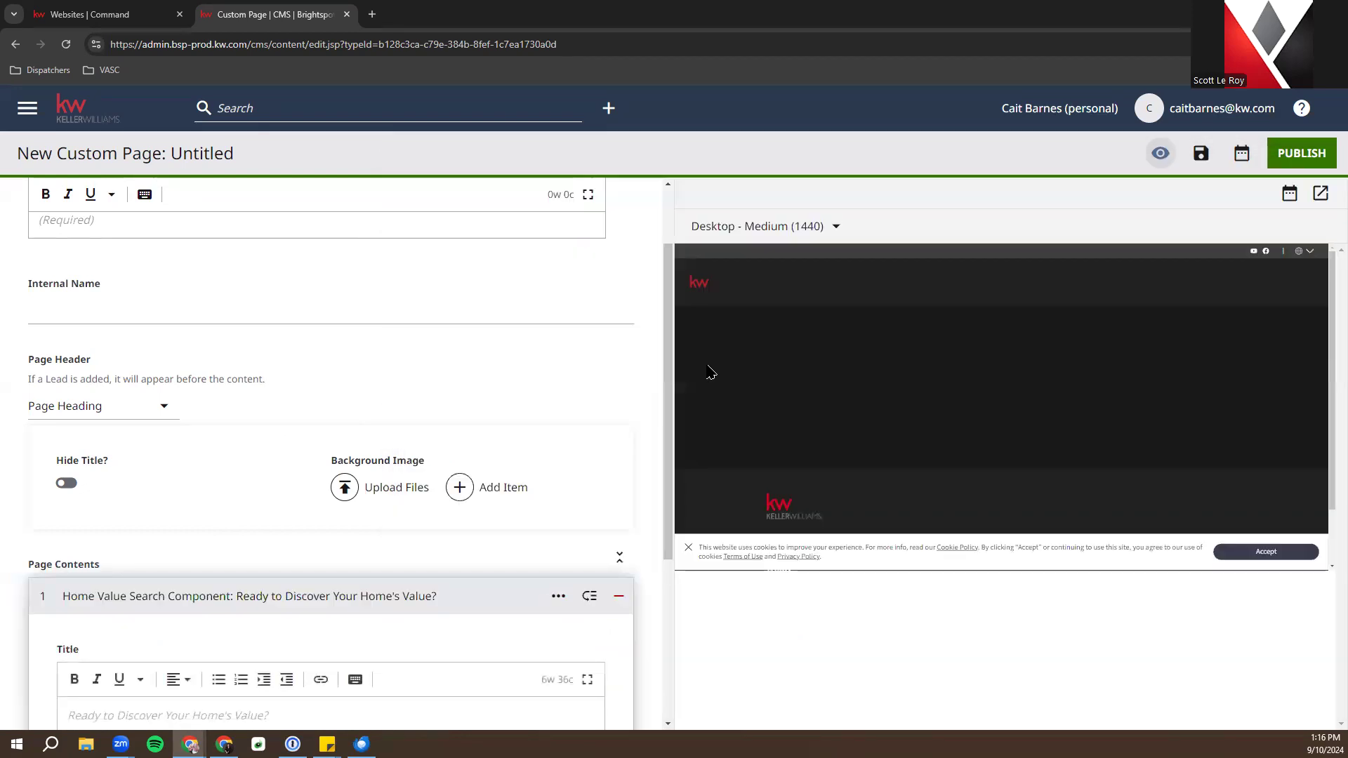
scroll(511, 424, down, 2)
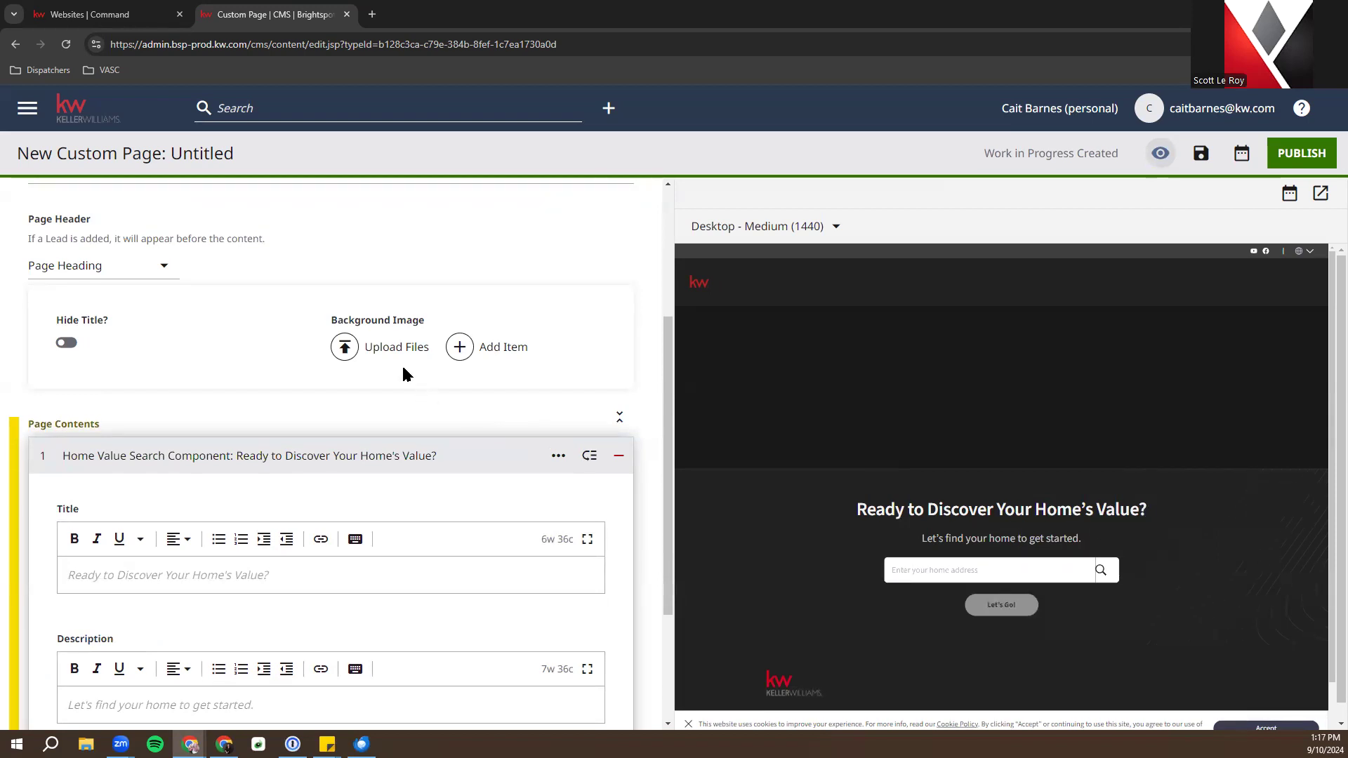
scroll(402, 364, up, 4)
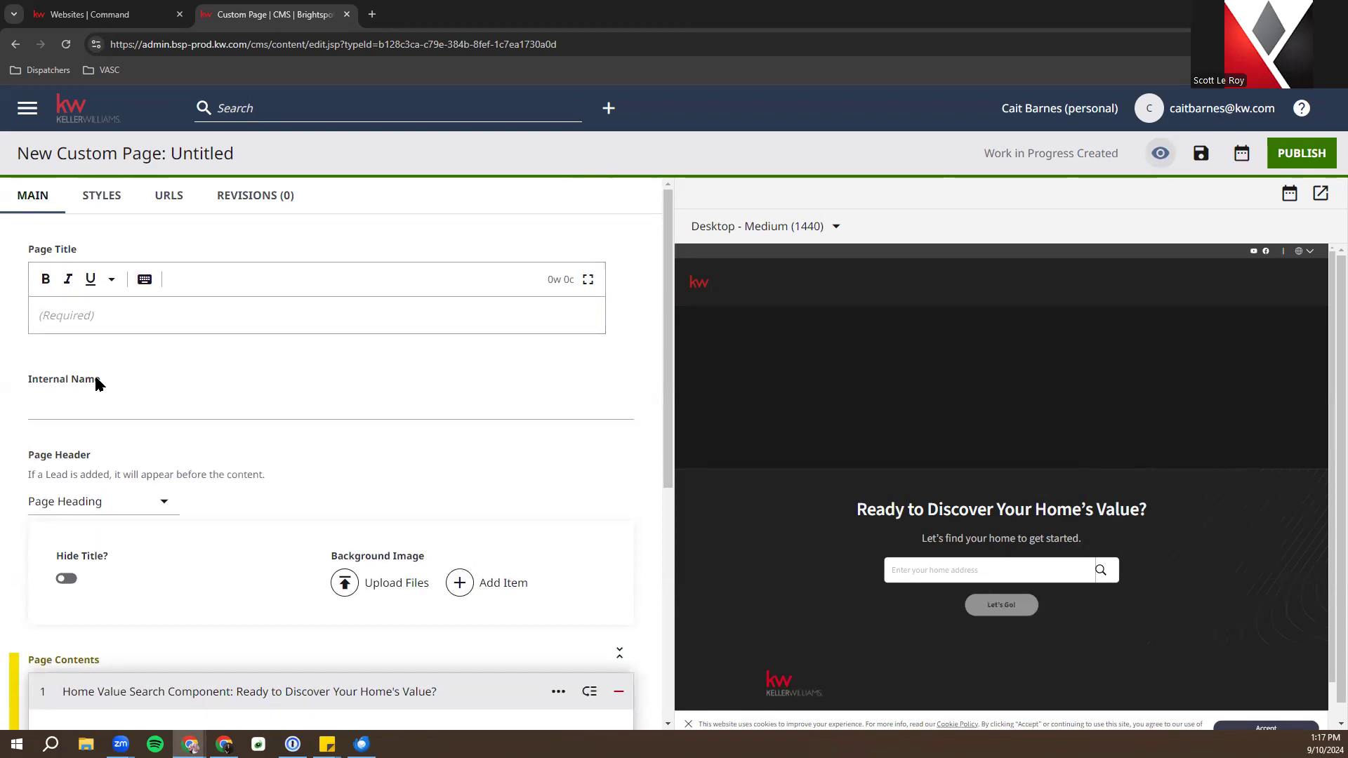
Title the page 'What's My Home Worth' and publish it
click(84, 308)
text(What's )
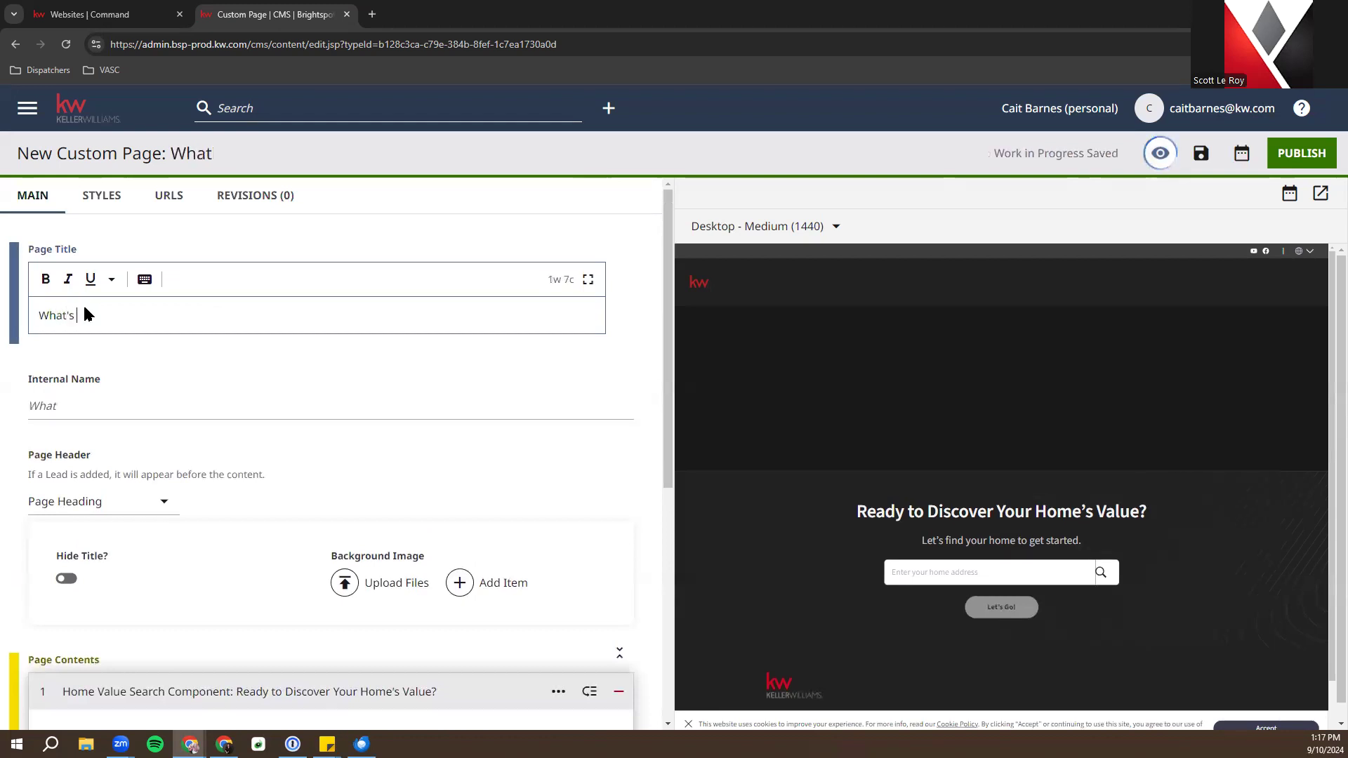
text(My Home Worth?)
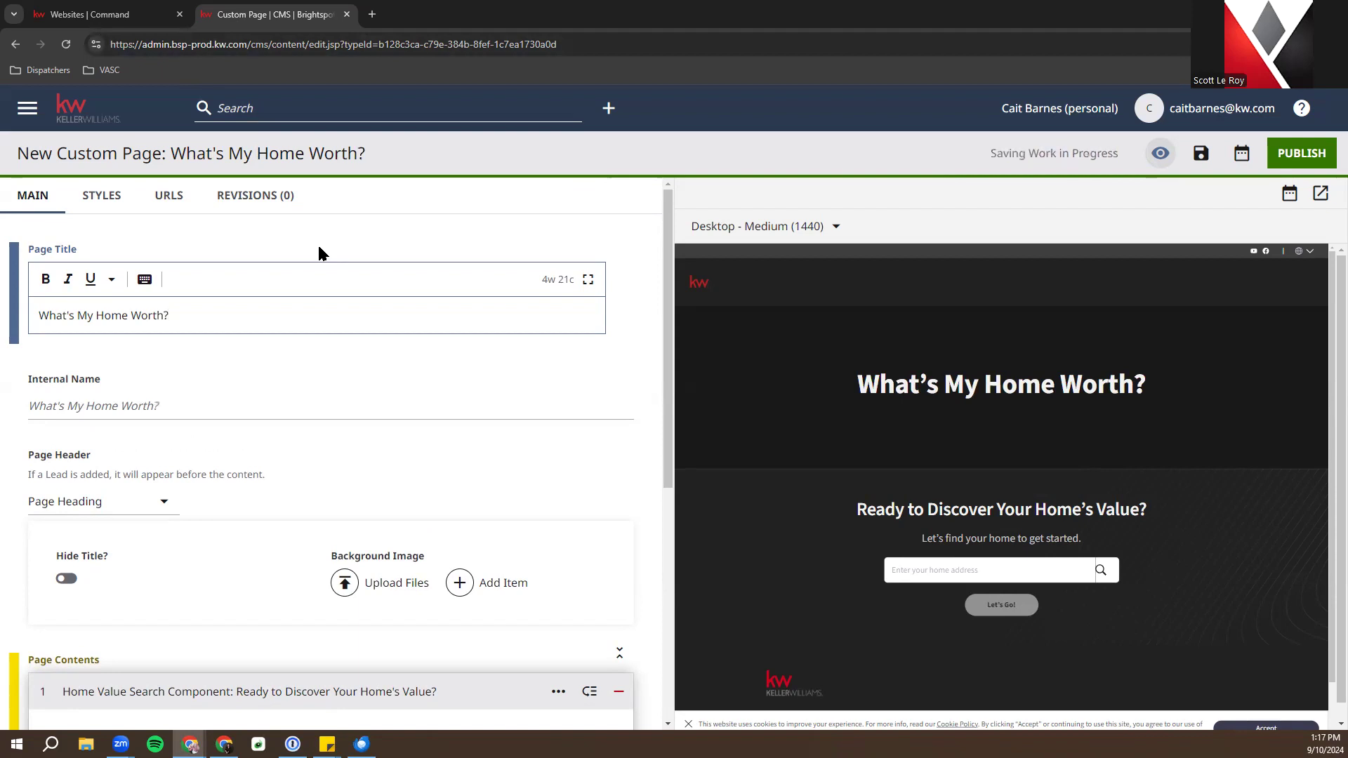
click(1318, 154)
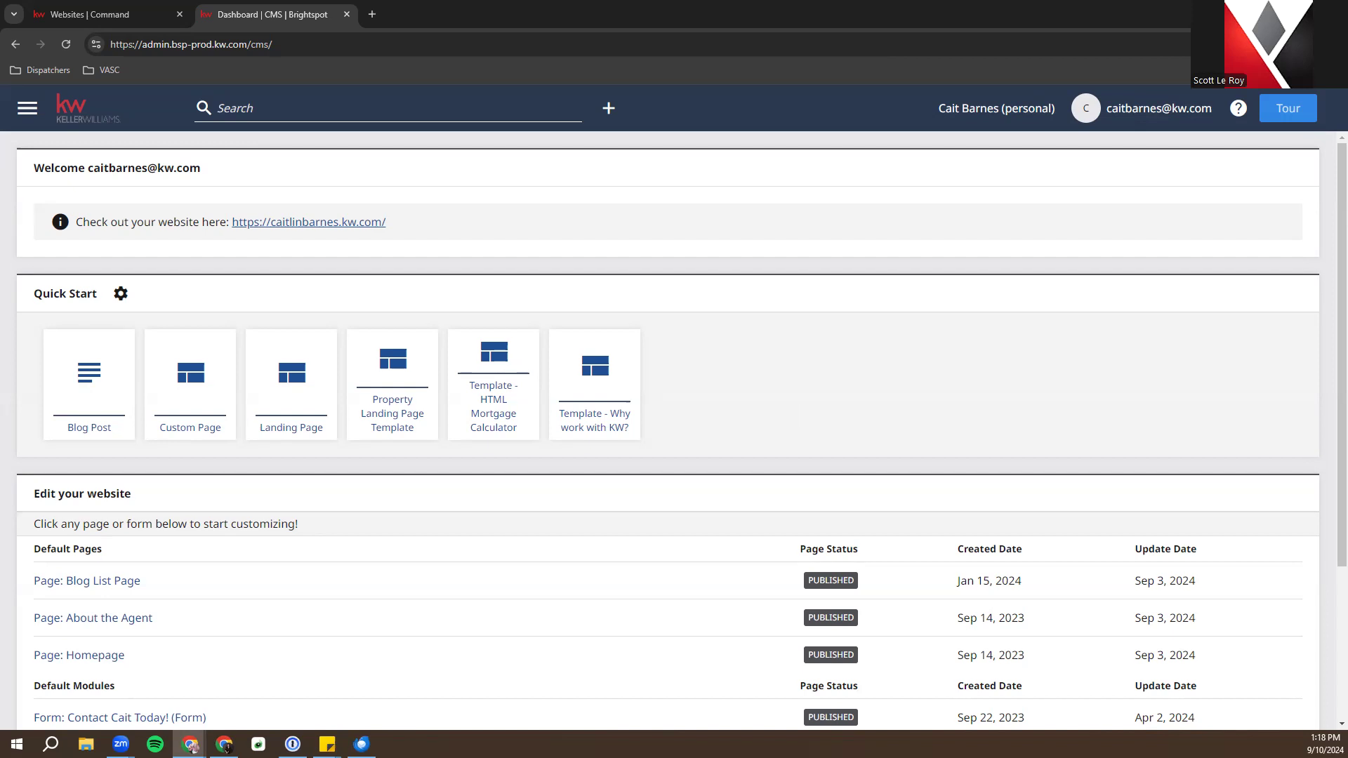
Load the copied school widget URL in a new private browsing window
key(alt+Tab)
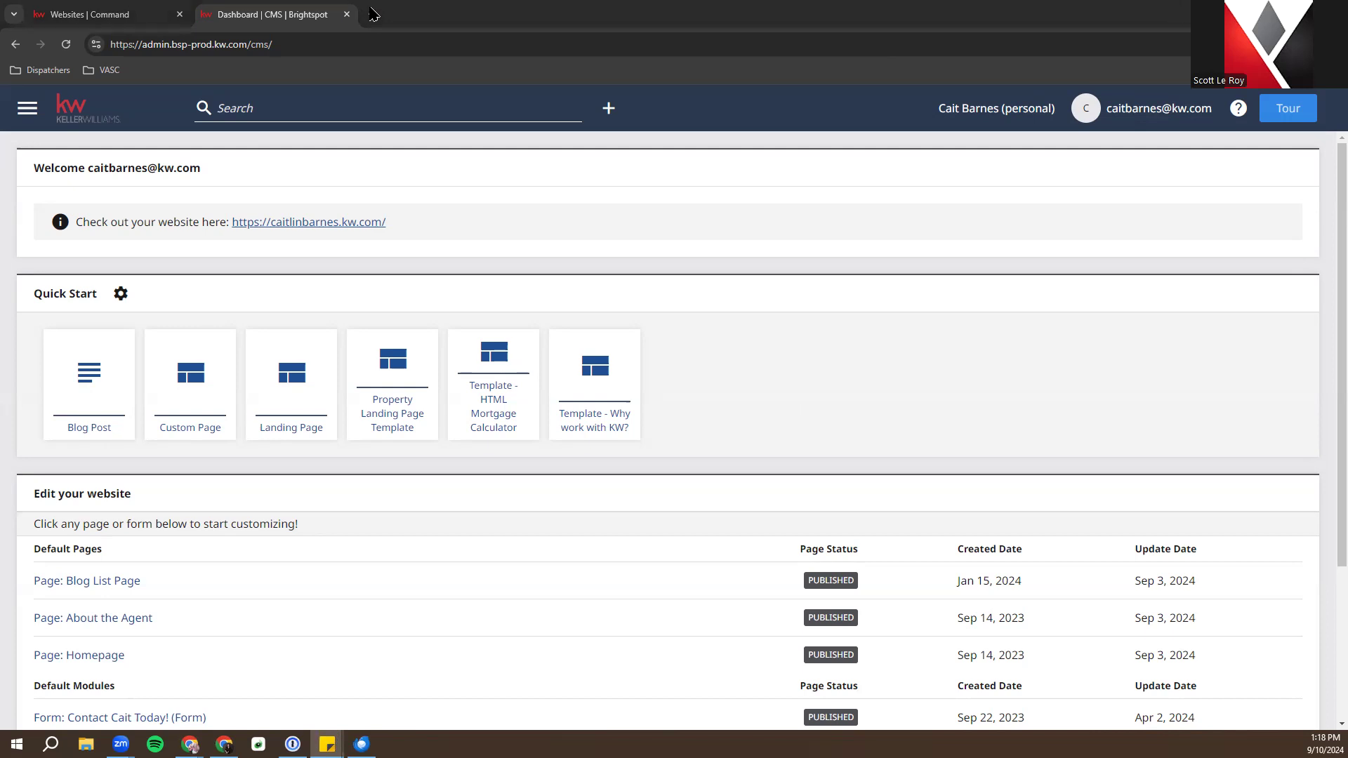
key(ctrl+shift+n)
right_click(388, 45)
click(379, 55)
right_click(344, 44)
click(405, 167)
key(Return)
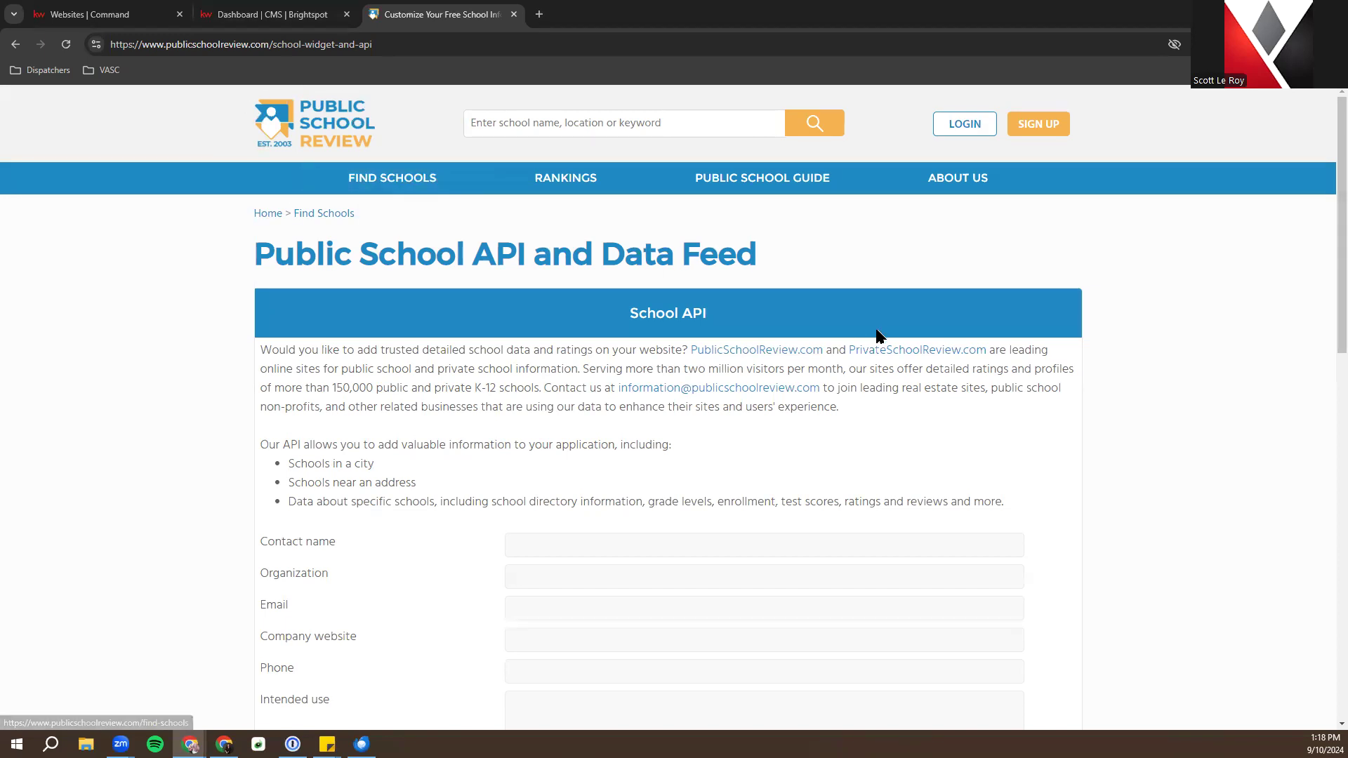
Change the widget location from Austin, TX to 30305
scroll(893, 330, down, 8)
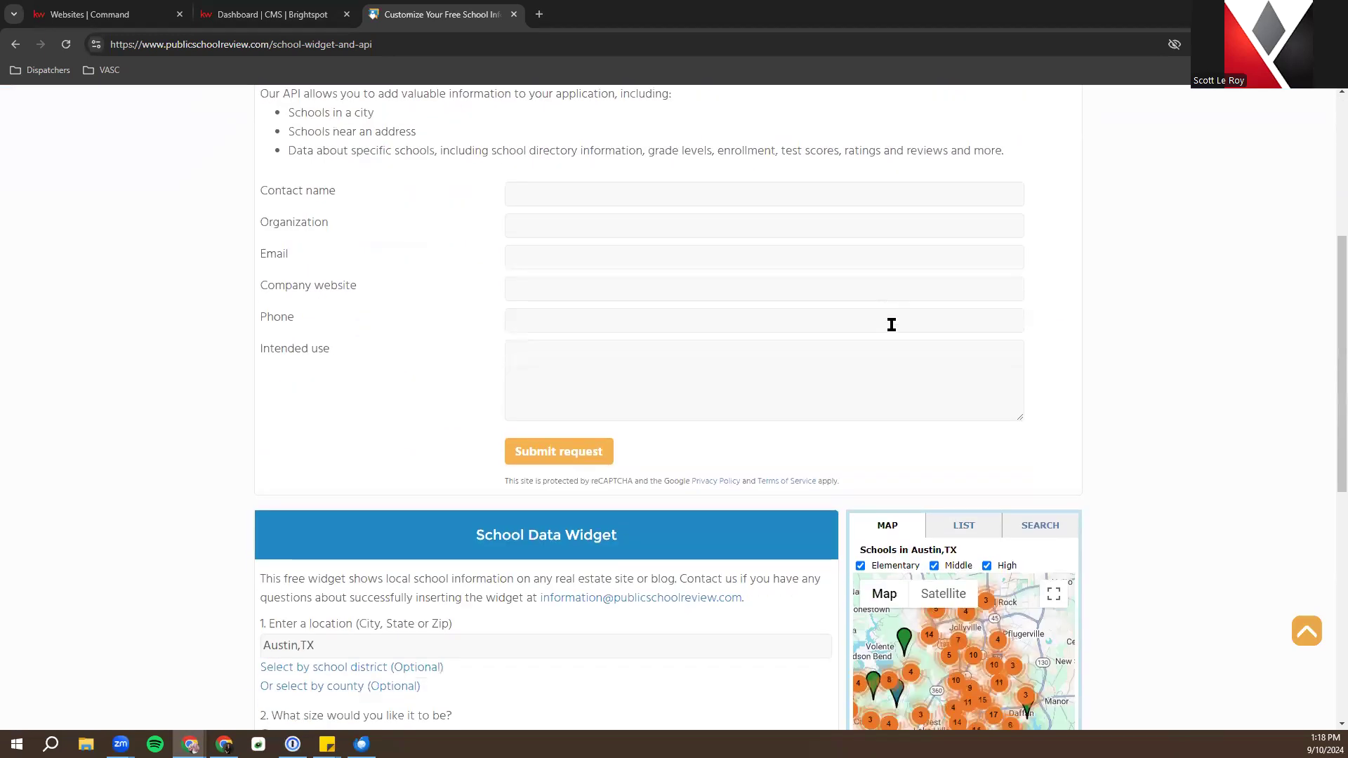
scroll(892, 330, down, 2)
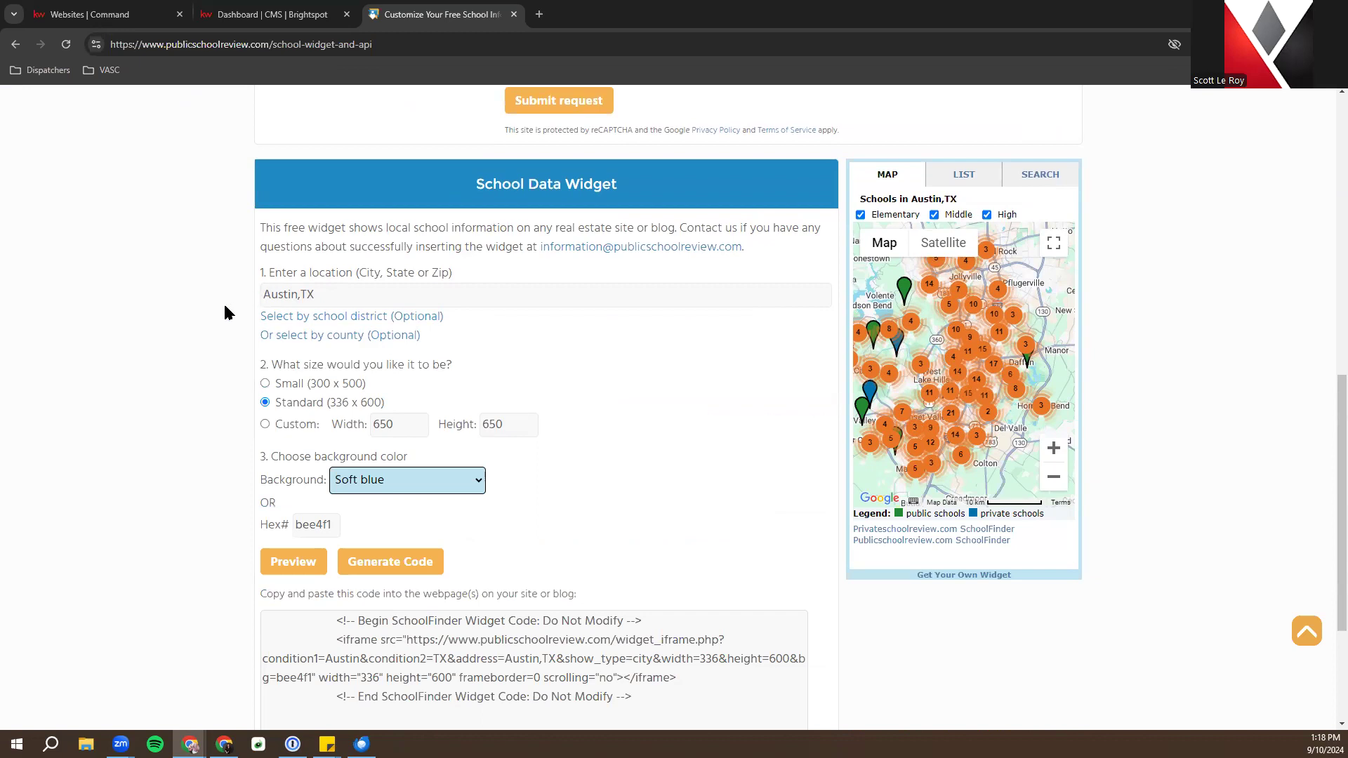
triple_click(379, 294)
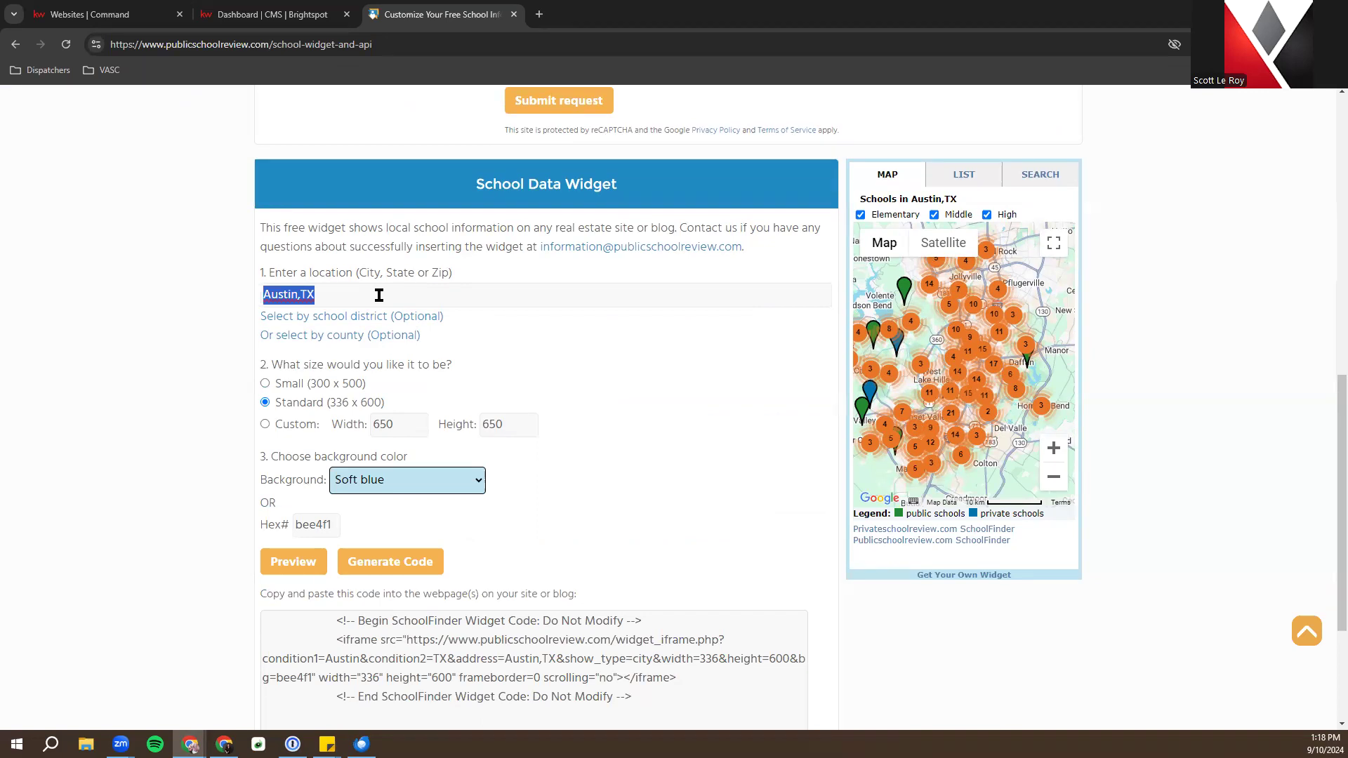
text(30305)
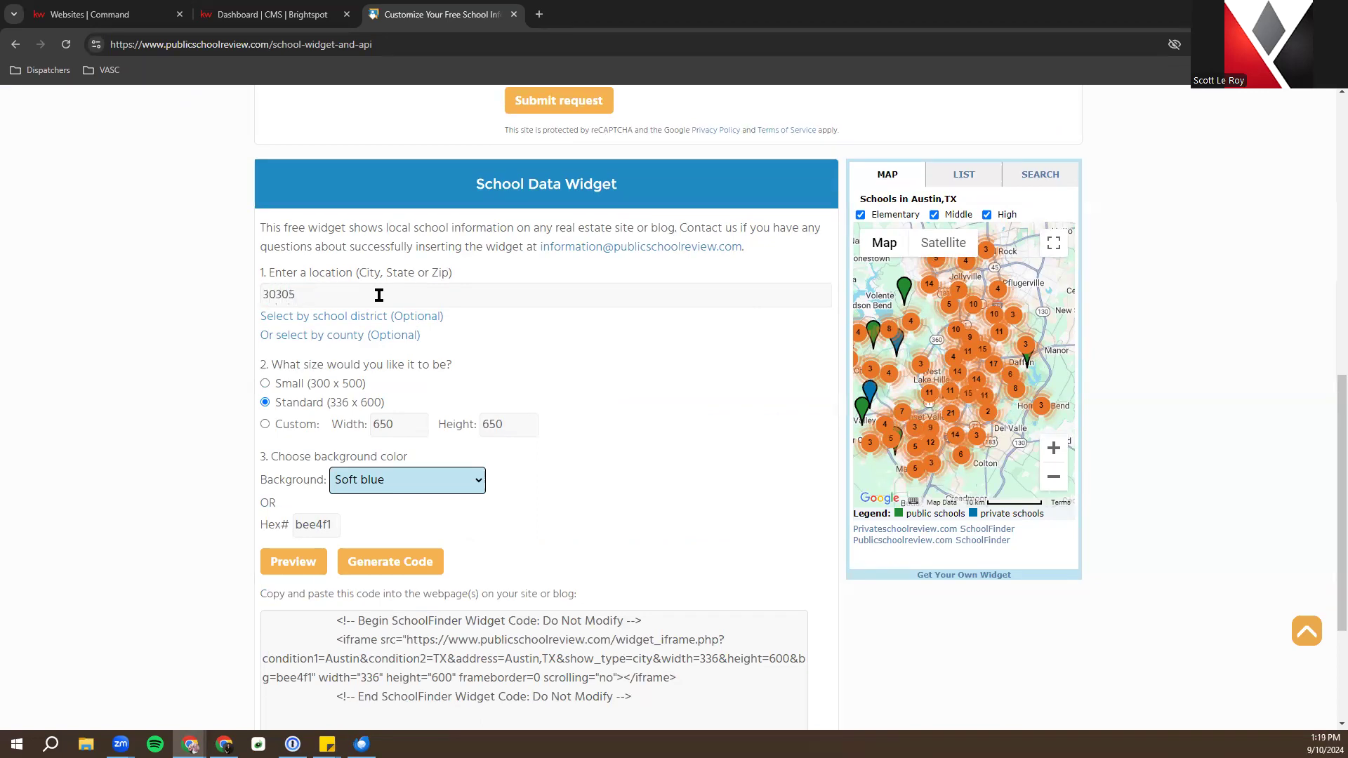
click(593, 368)
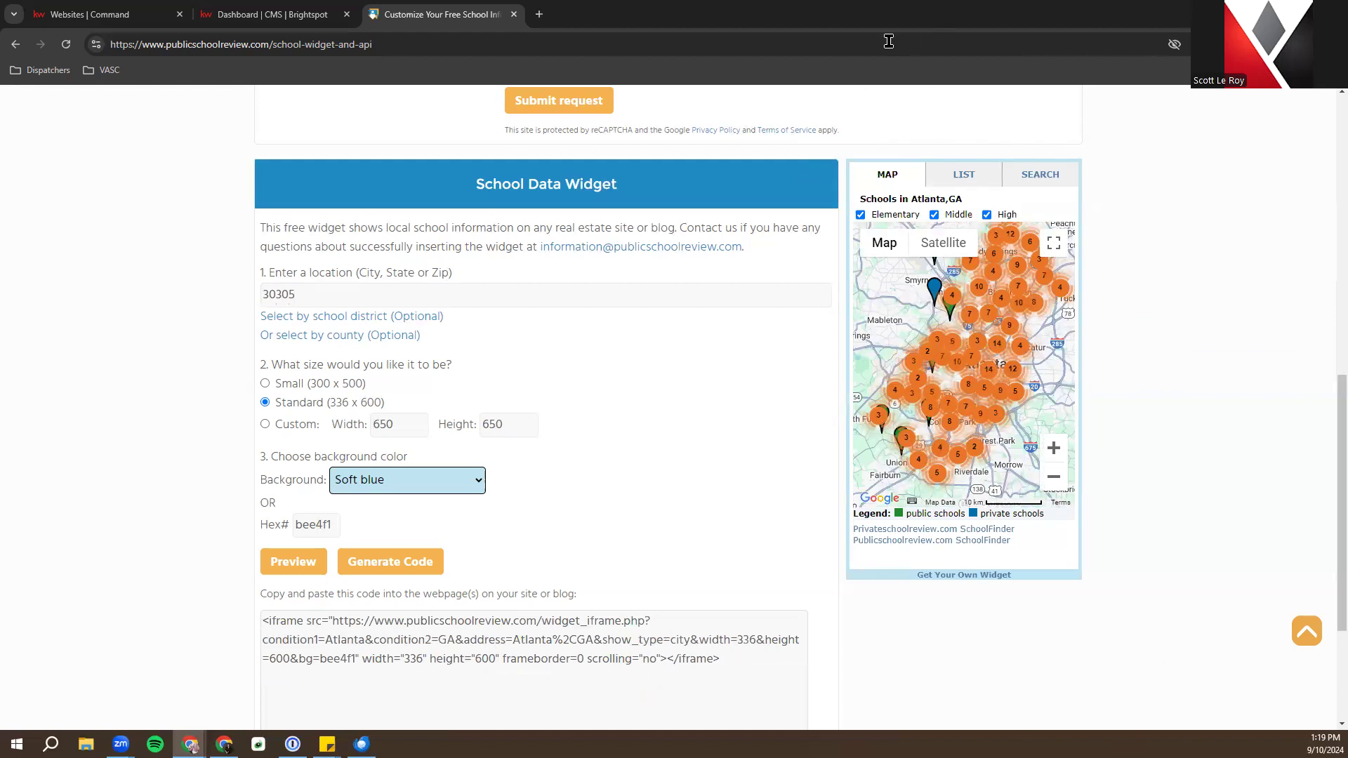
Set the widget to a custom size of 800 width by 800 height
double_click(403, 434)
text(800)
click(489, 424)
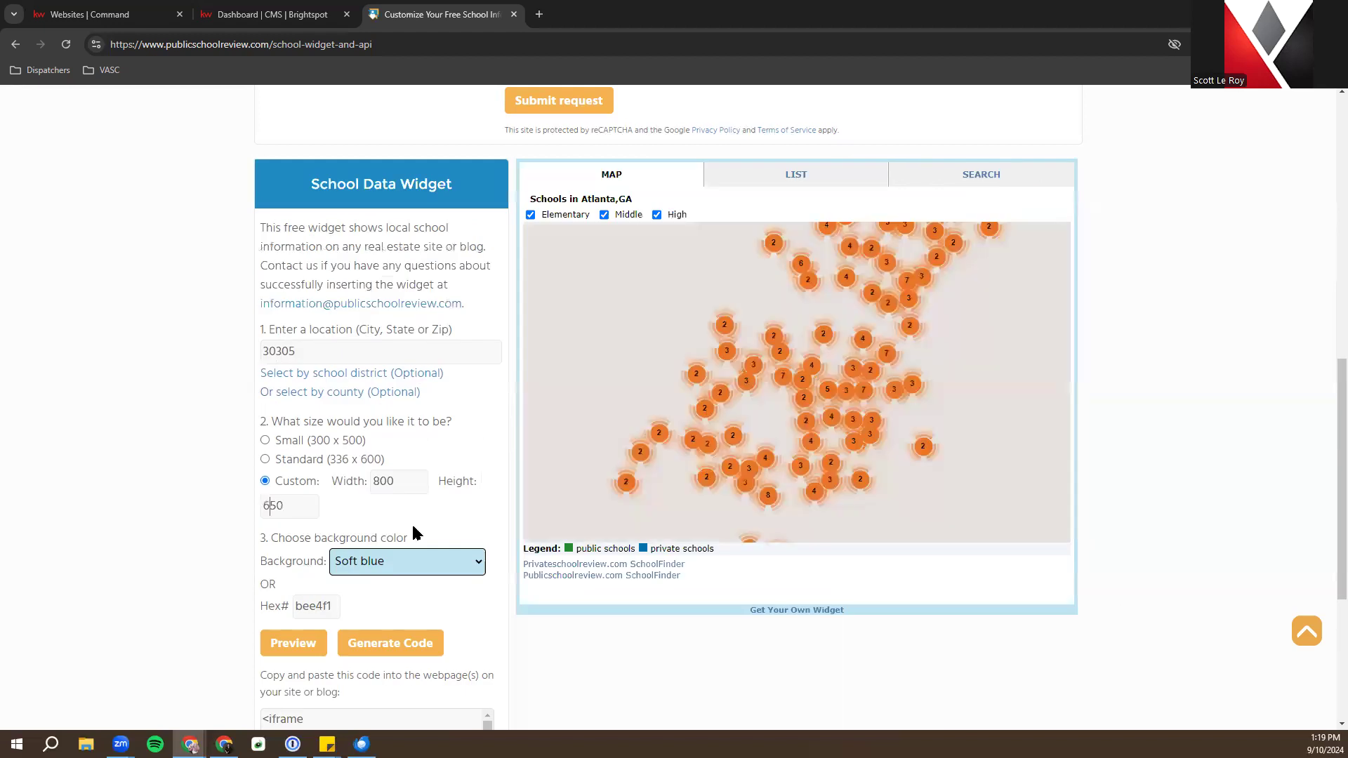
double_click(295, 511)
text(800)
click(422, 525)
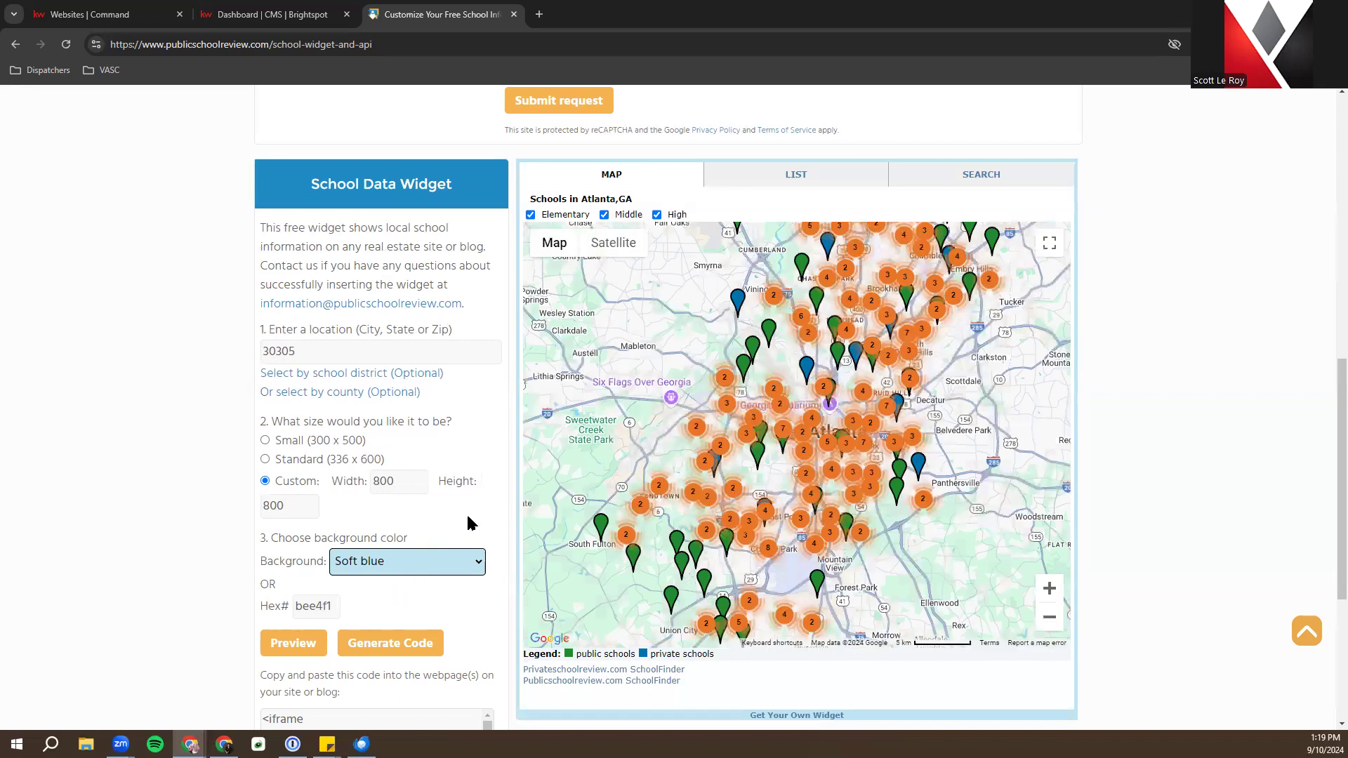
Give the widget a Strong blue (0066BB) background and show its list of 349 Atlanta schools
click(406, 562)
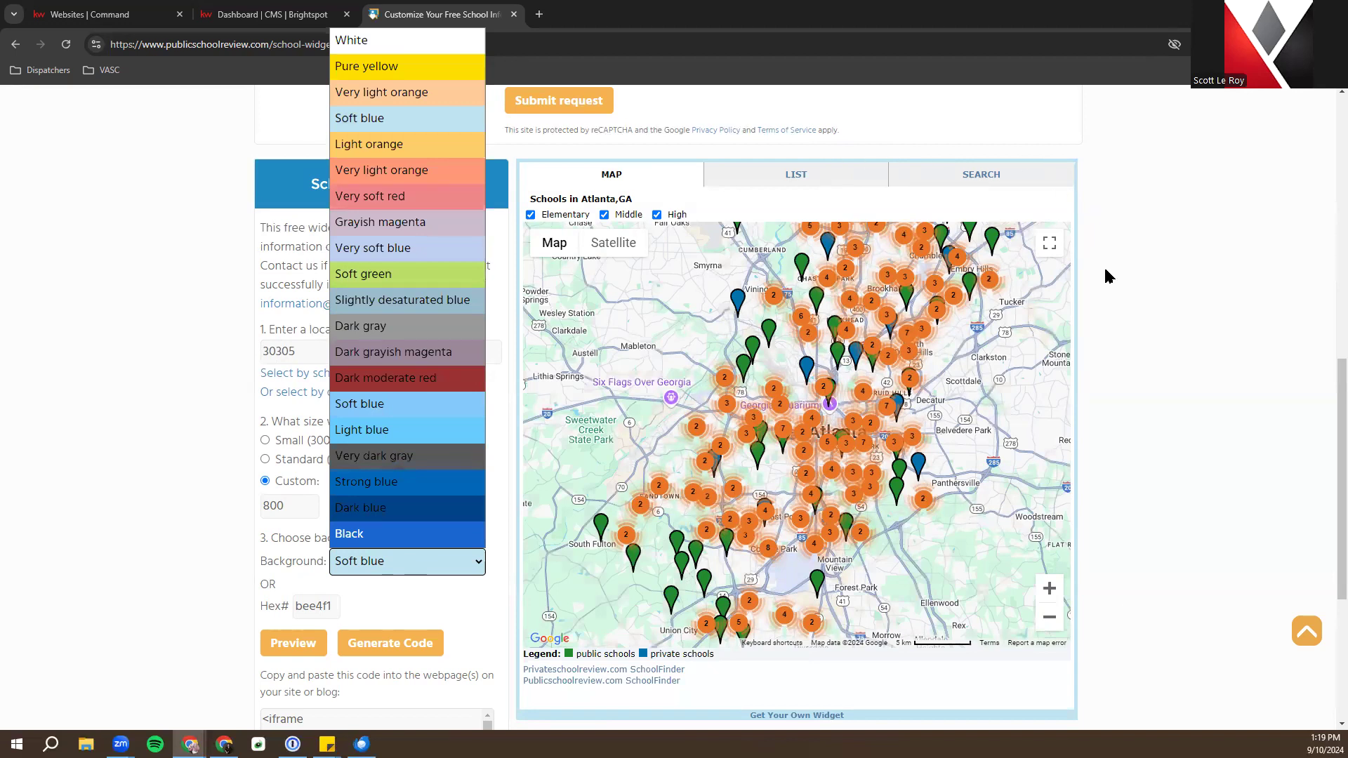
click(427, 482)
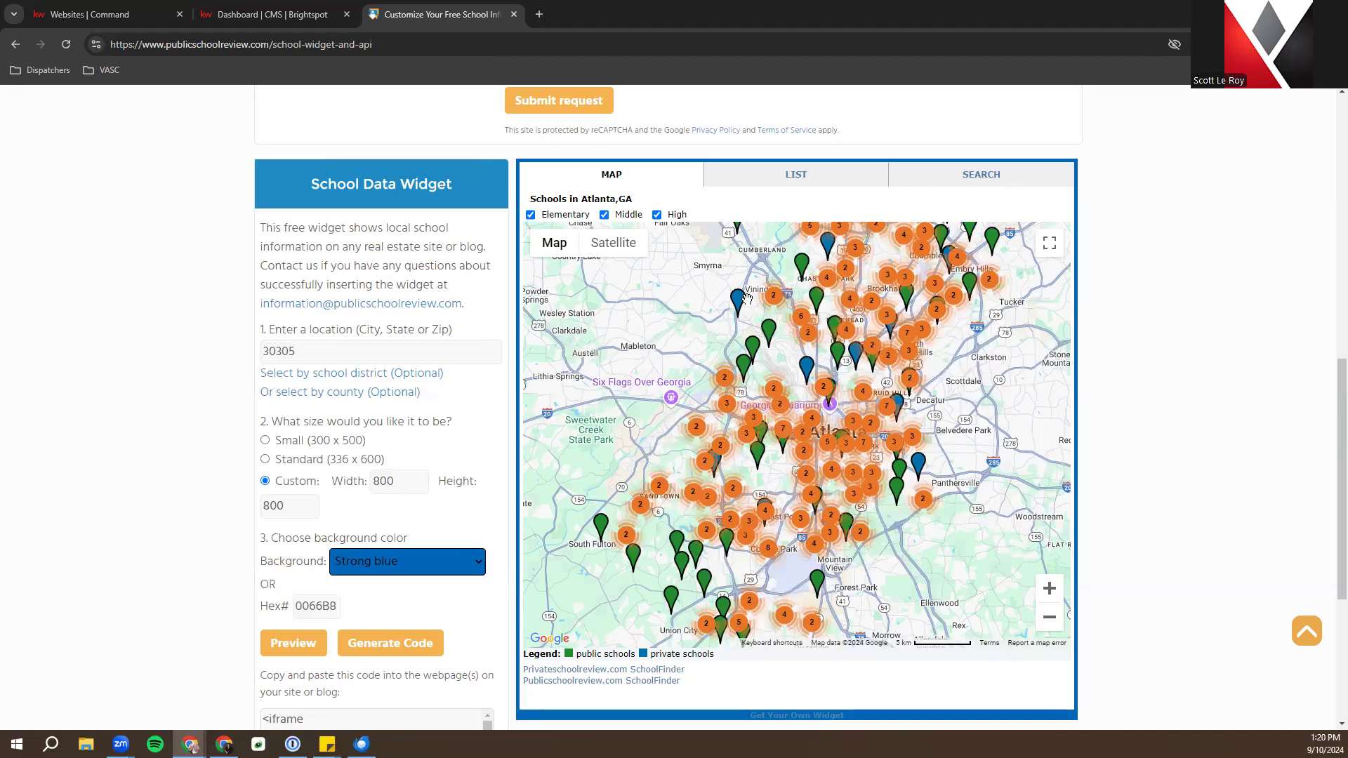
click(771, 180)
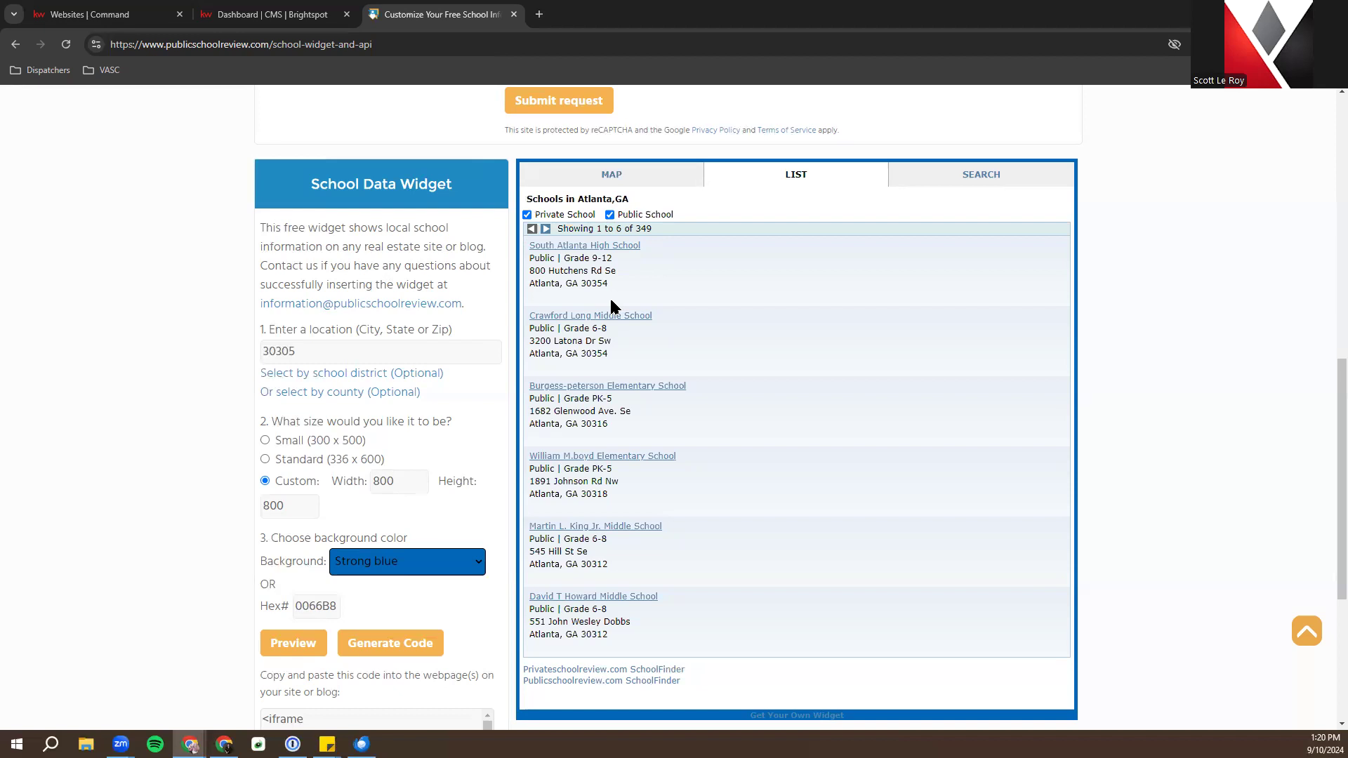
Search the widget preview for Austin, TX schools and view them on the map
scroll(610, 297, down, 3)
scroll(662, 355, up, 5)
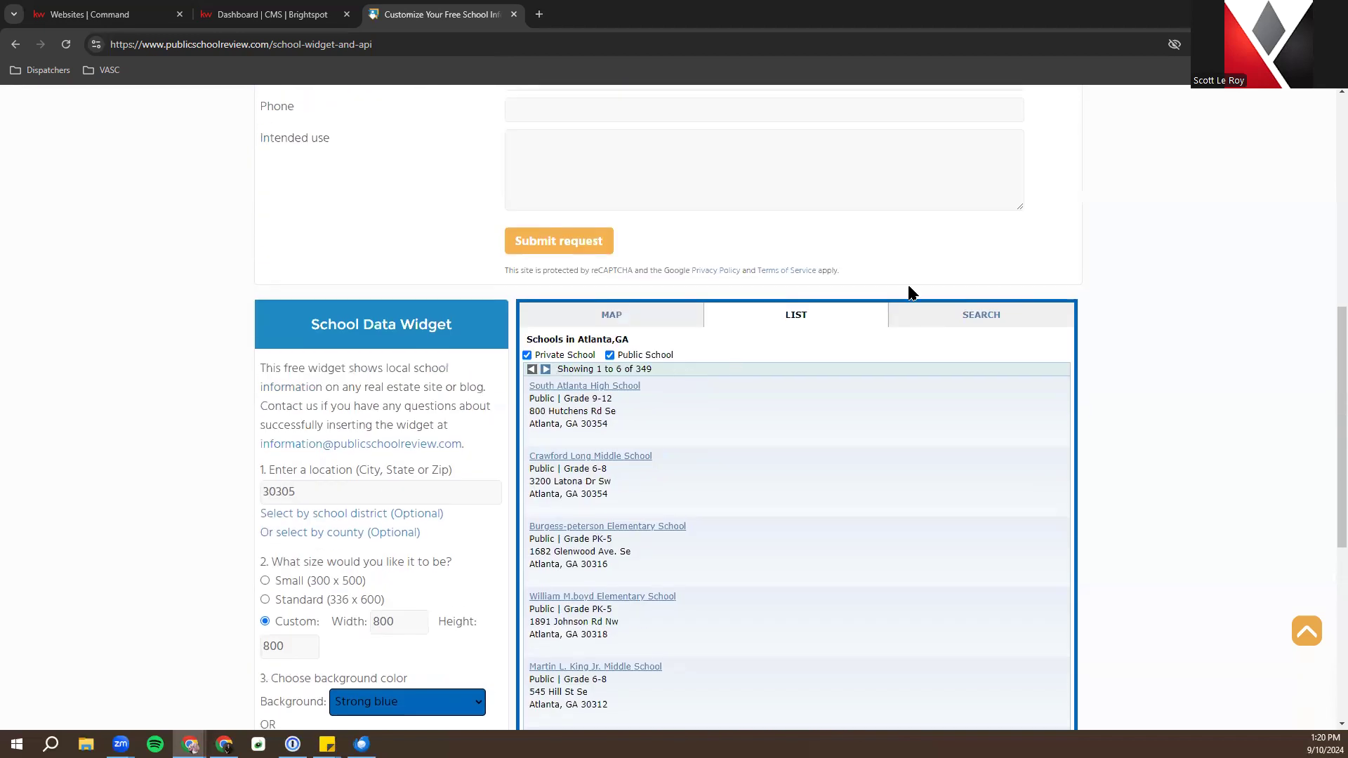
click(944, 316)
click(749, 402)
triple_click(748, 400)
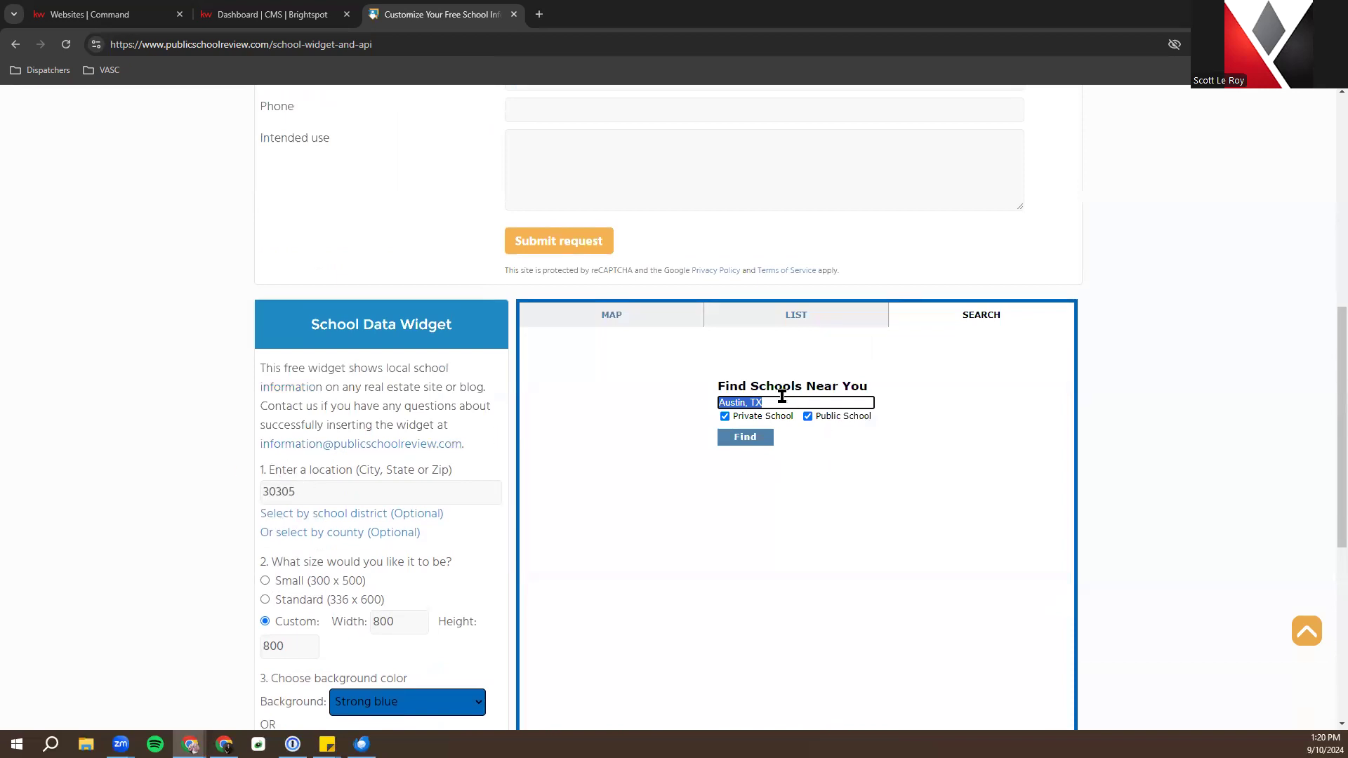
click(750, 438)
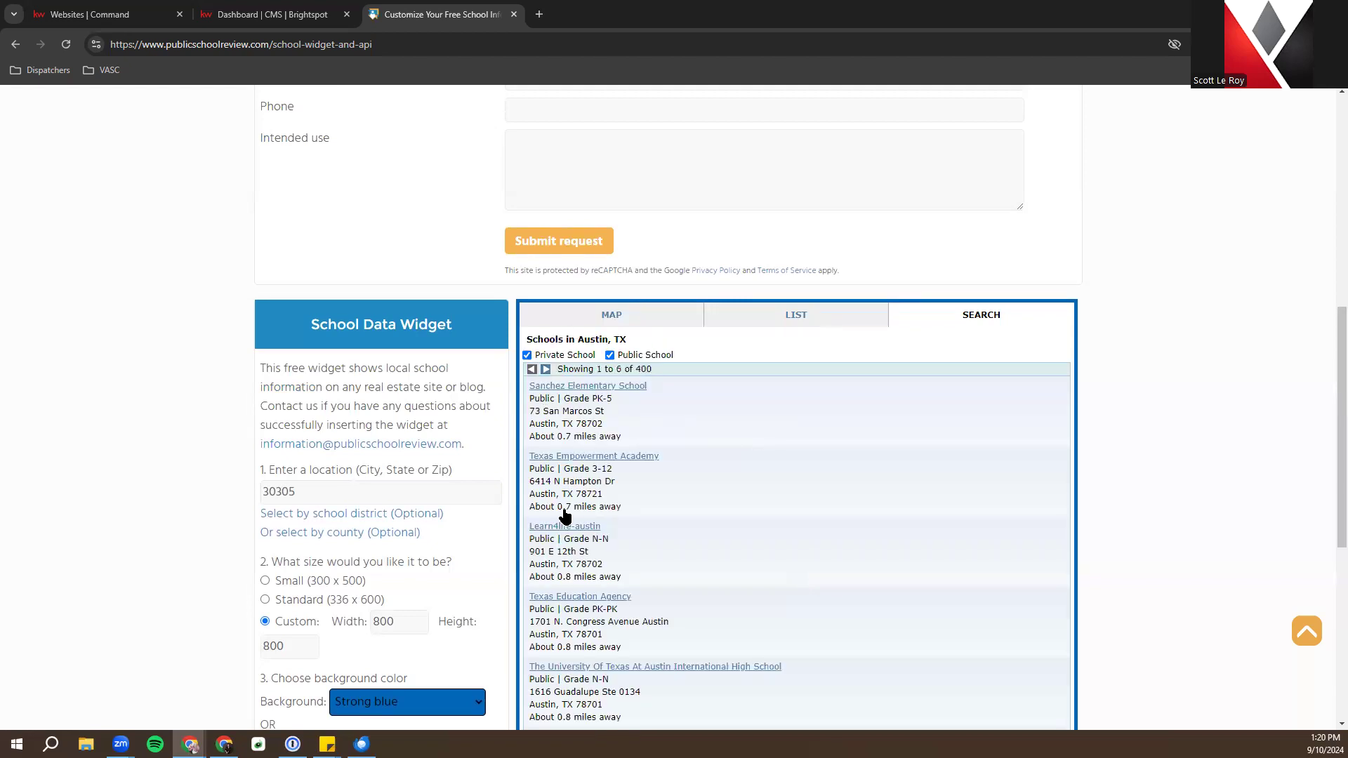
click(620, 321)
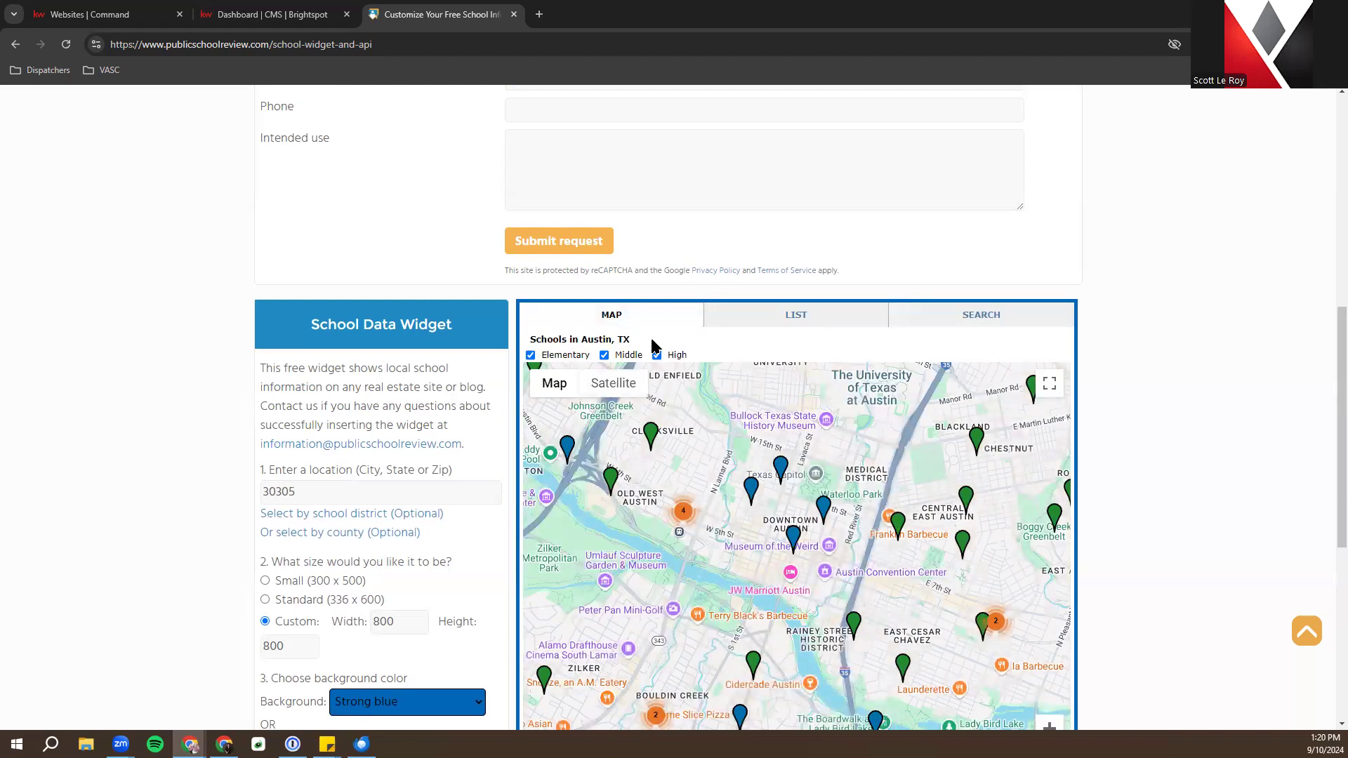
scroll(654, 348, down, 1)
click(371, 427)
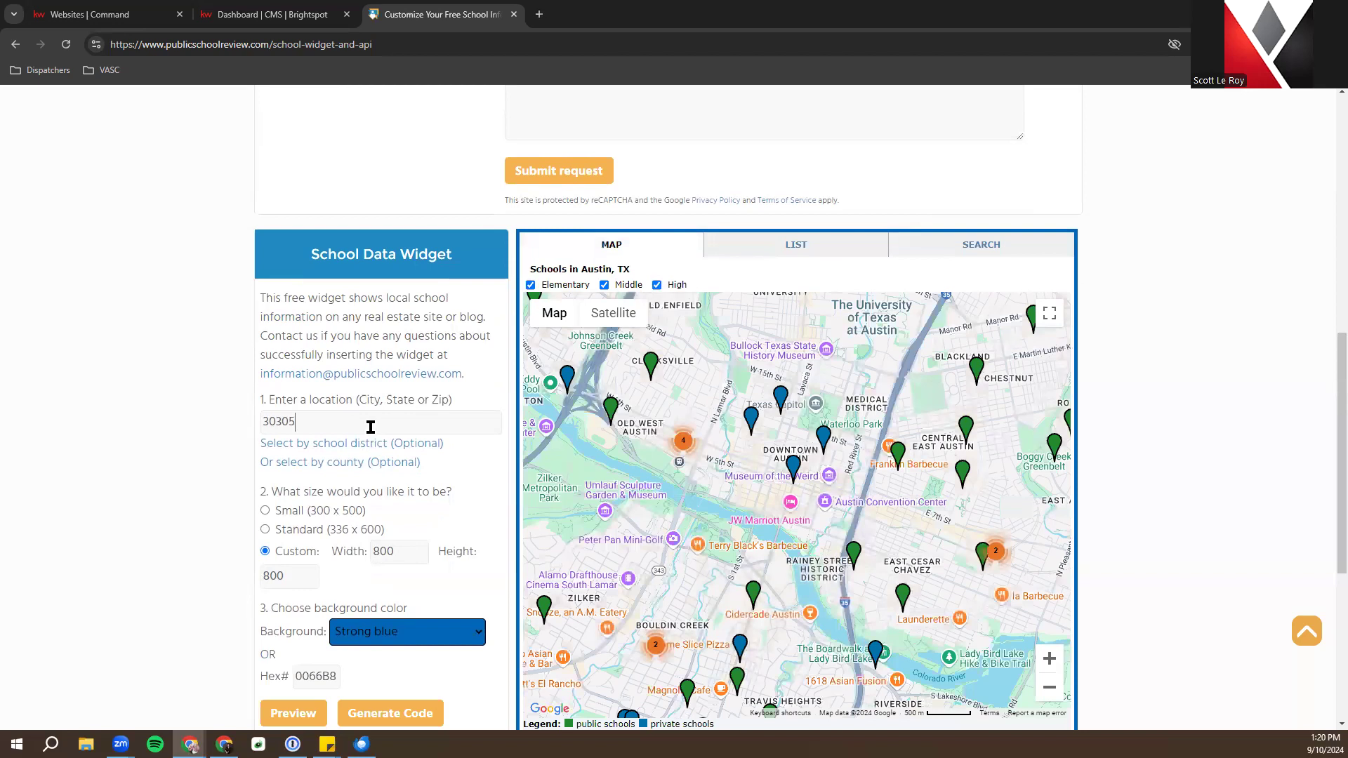
Reapply location 30305, then generate and copy the widget's 800×800 iframe embed code
click(463, 455)
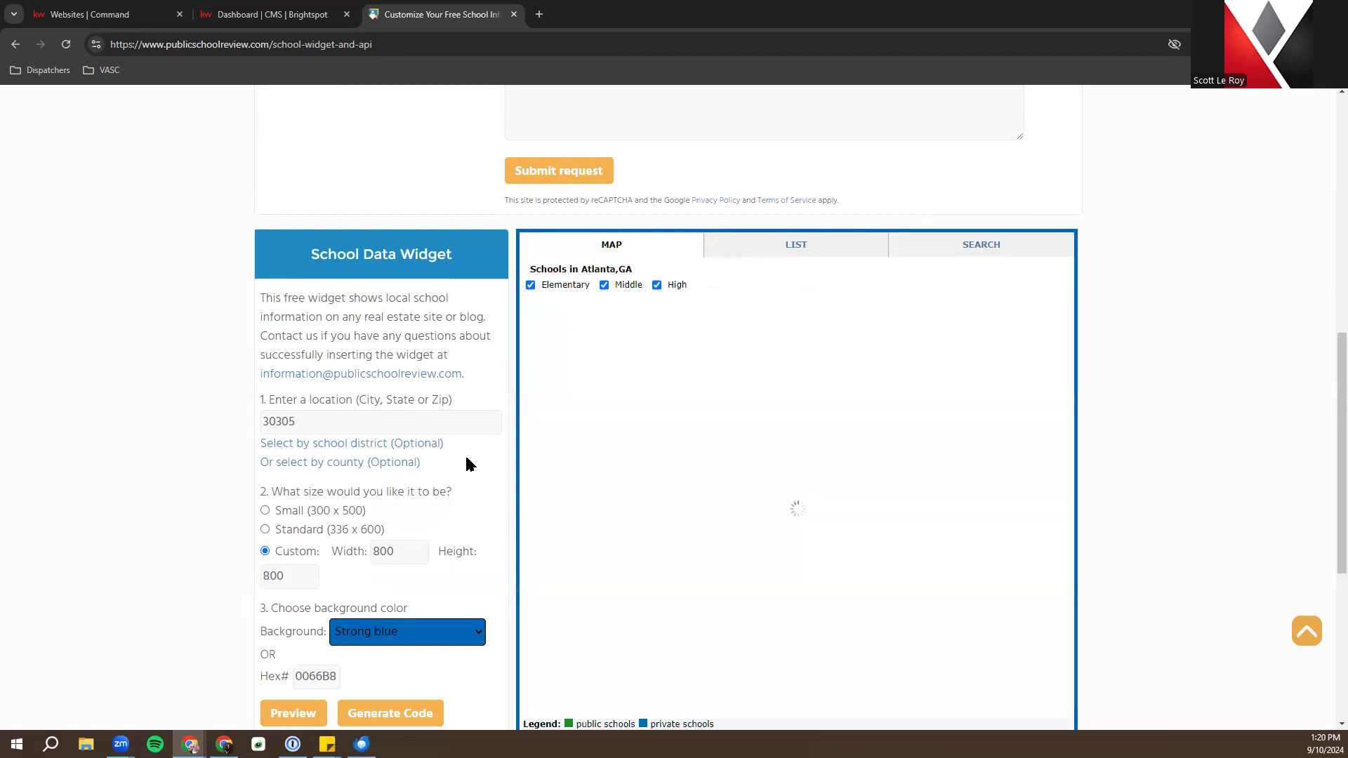
scroll(444, 645, down, 3)
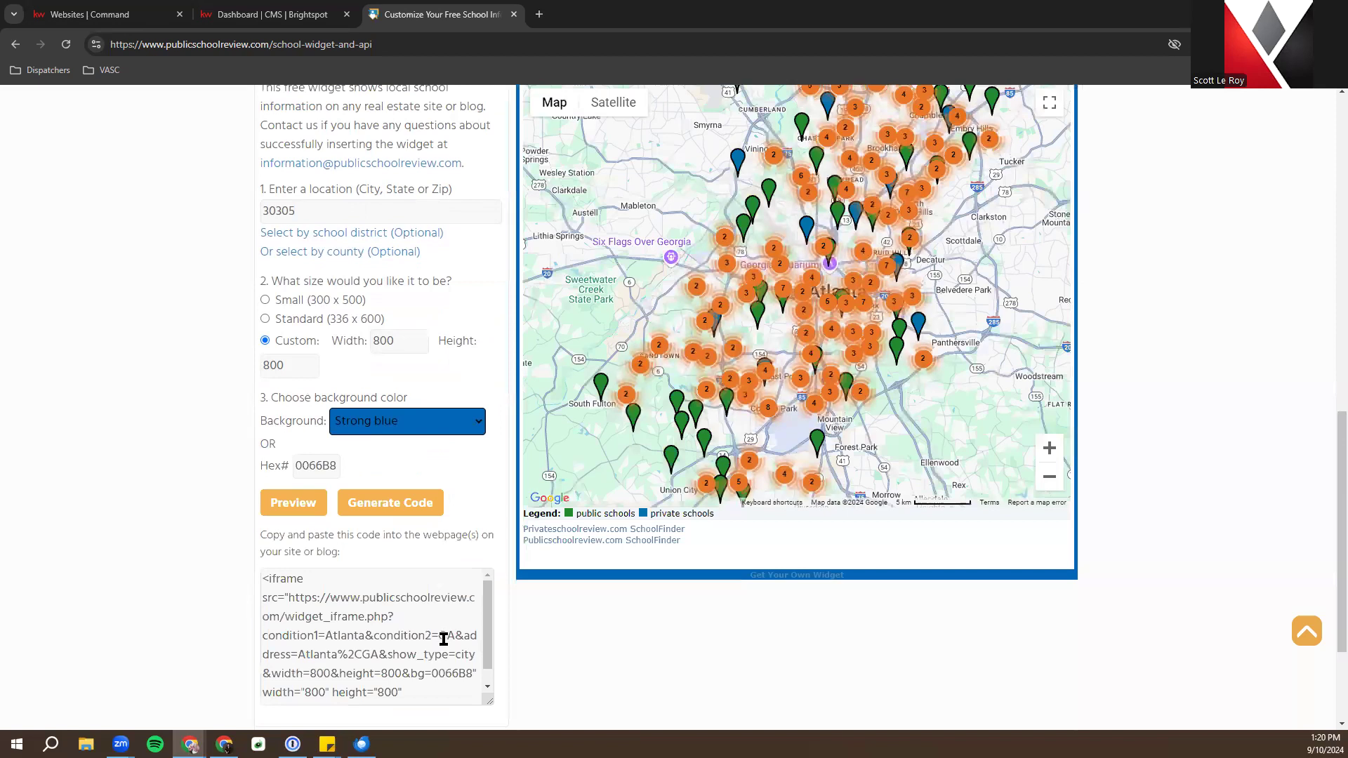
click(393, 500)
click(261, 580)
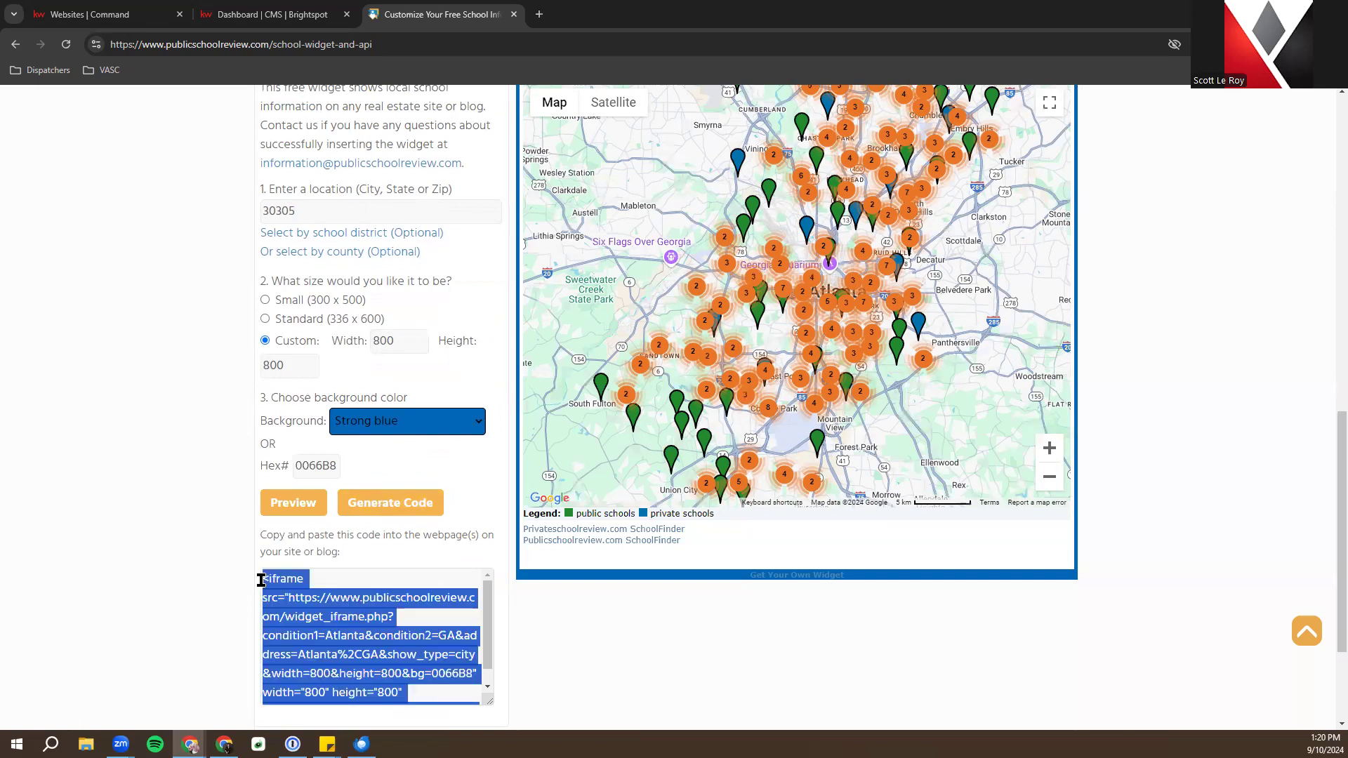
scroll(345, 616, down, 1)
scroll(345, 616, up, 1)
right_click(346, 615)
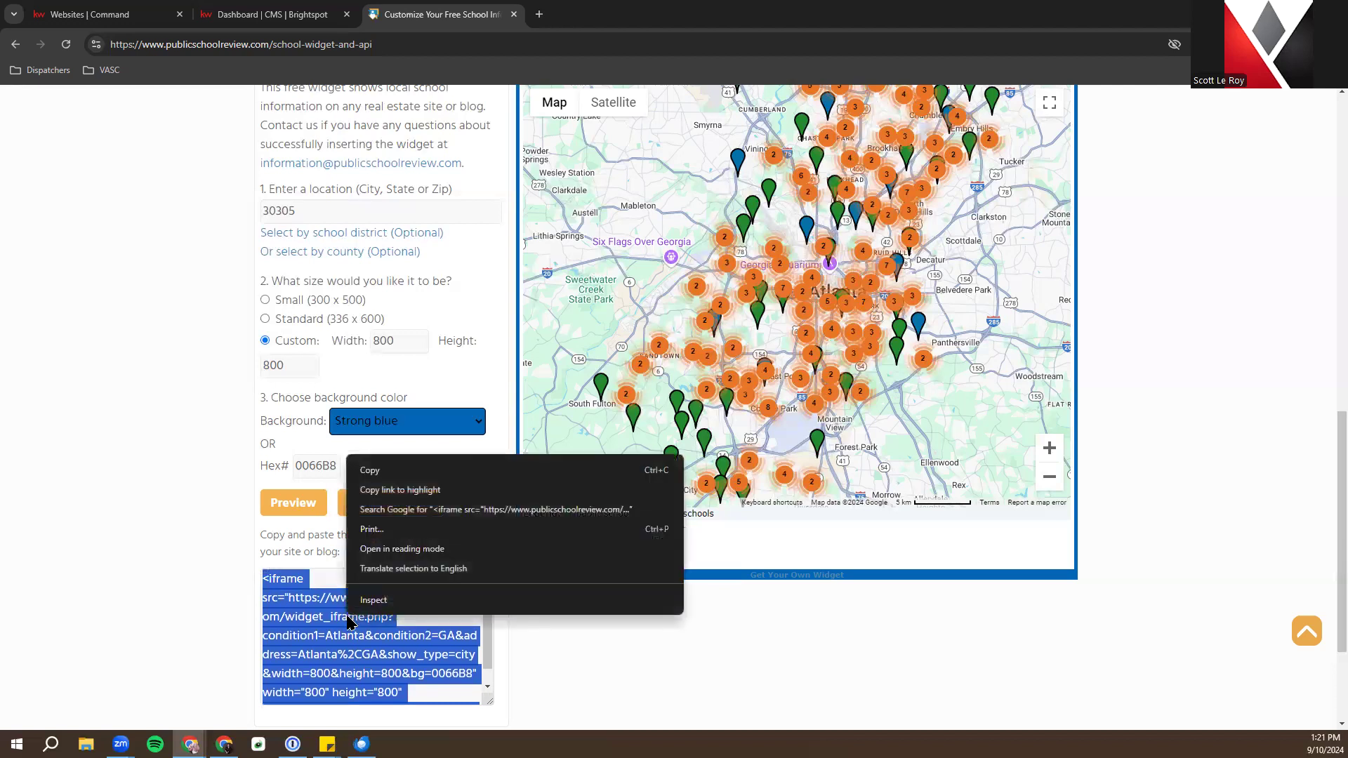
click(426, 470)
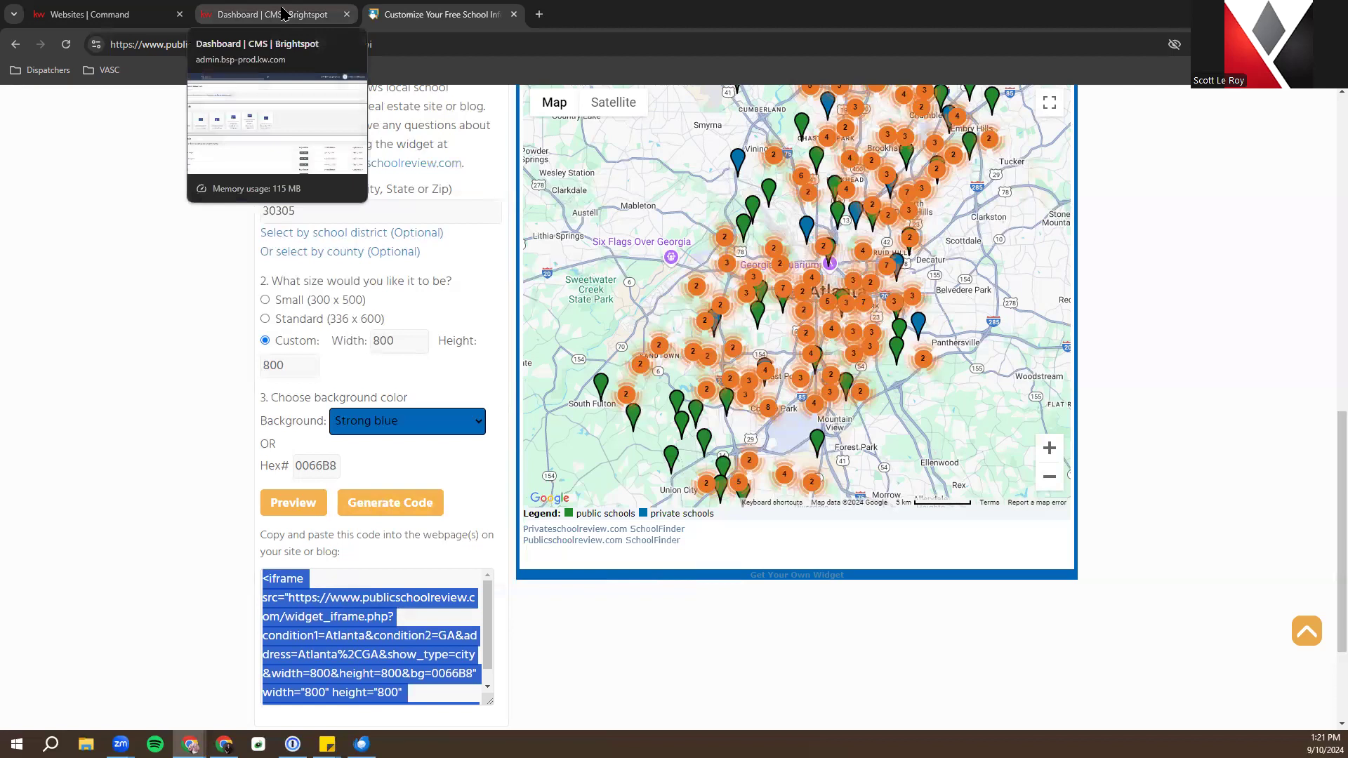
Create a new Custom Page from the dashboard titled 'Local School Search'
click(286, 12)
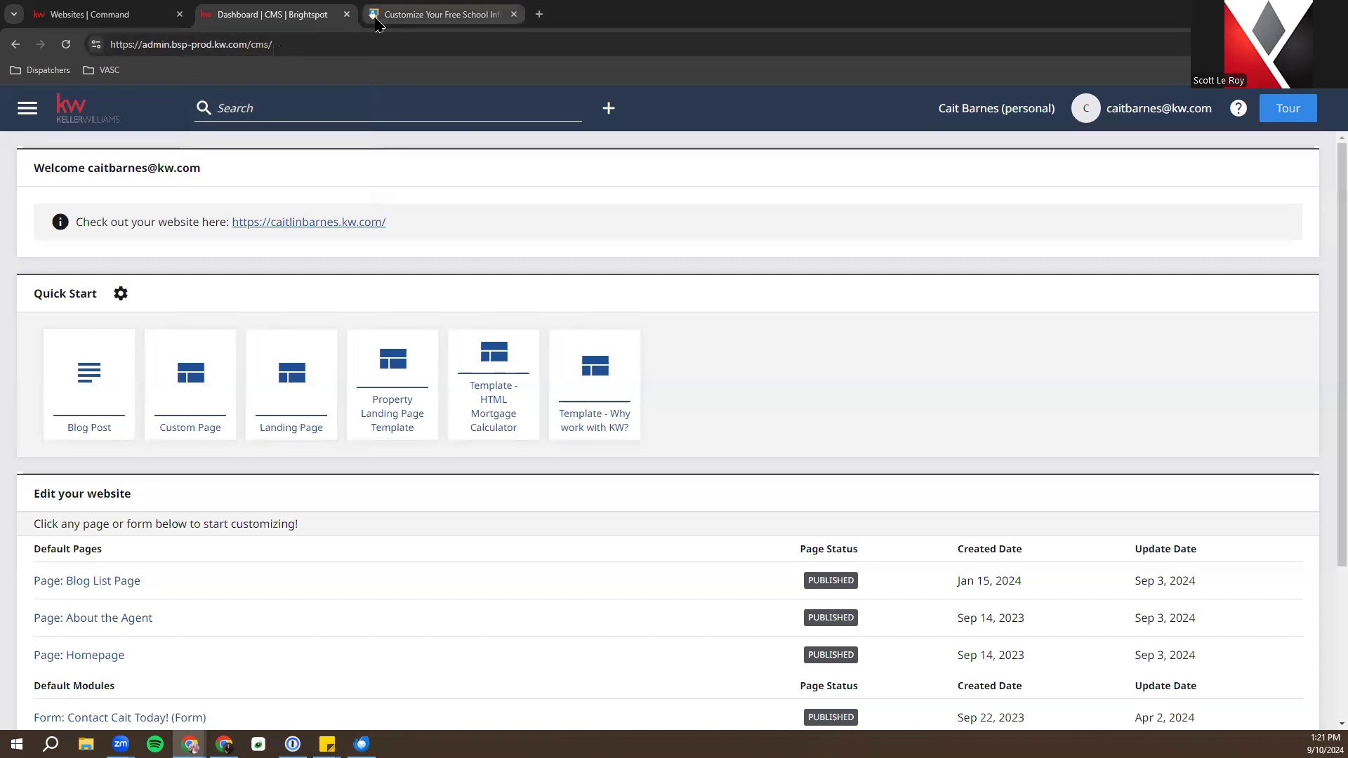
click(186, 380)
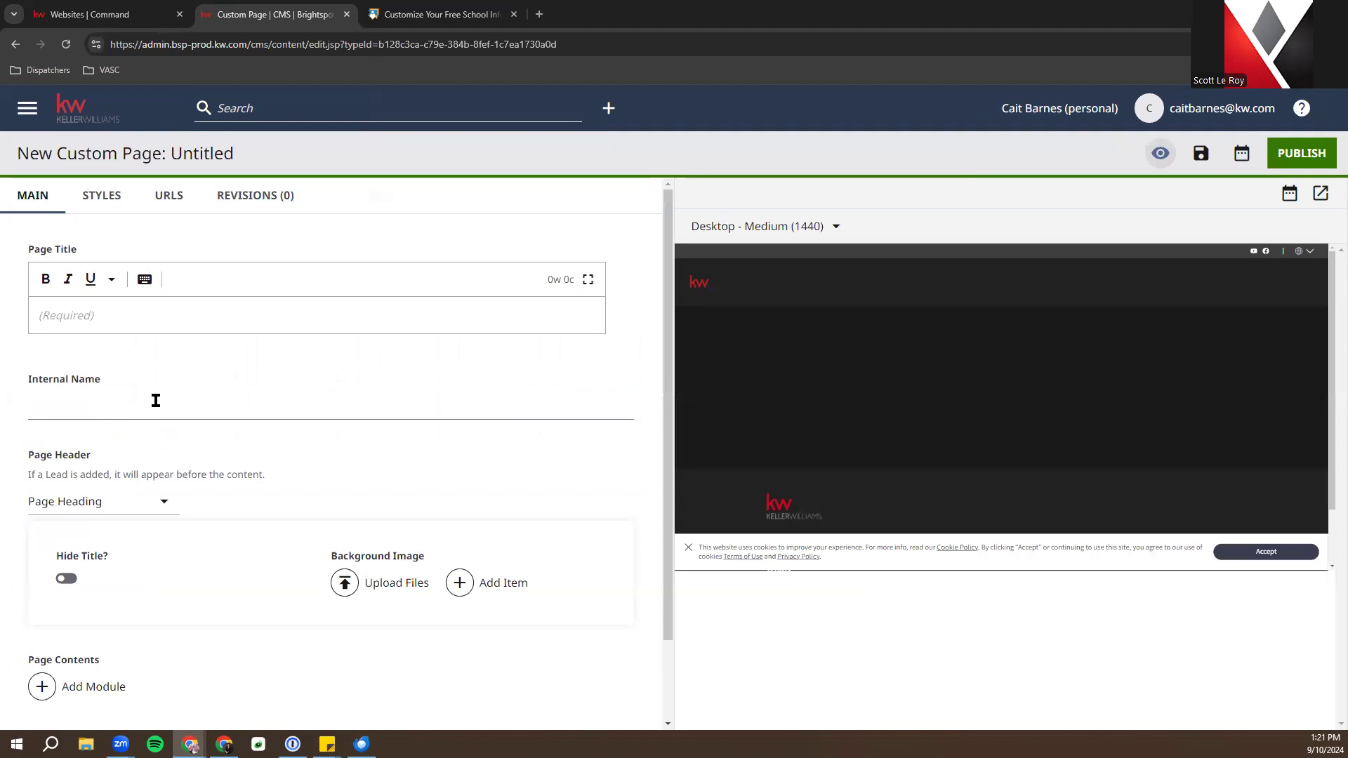
click(109, 309)
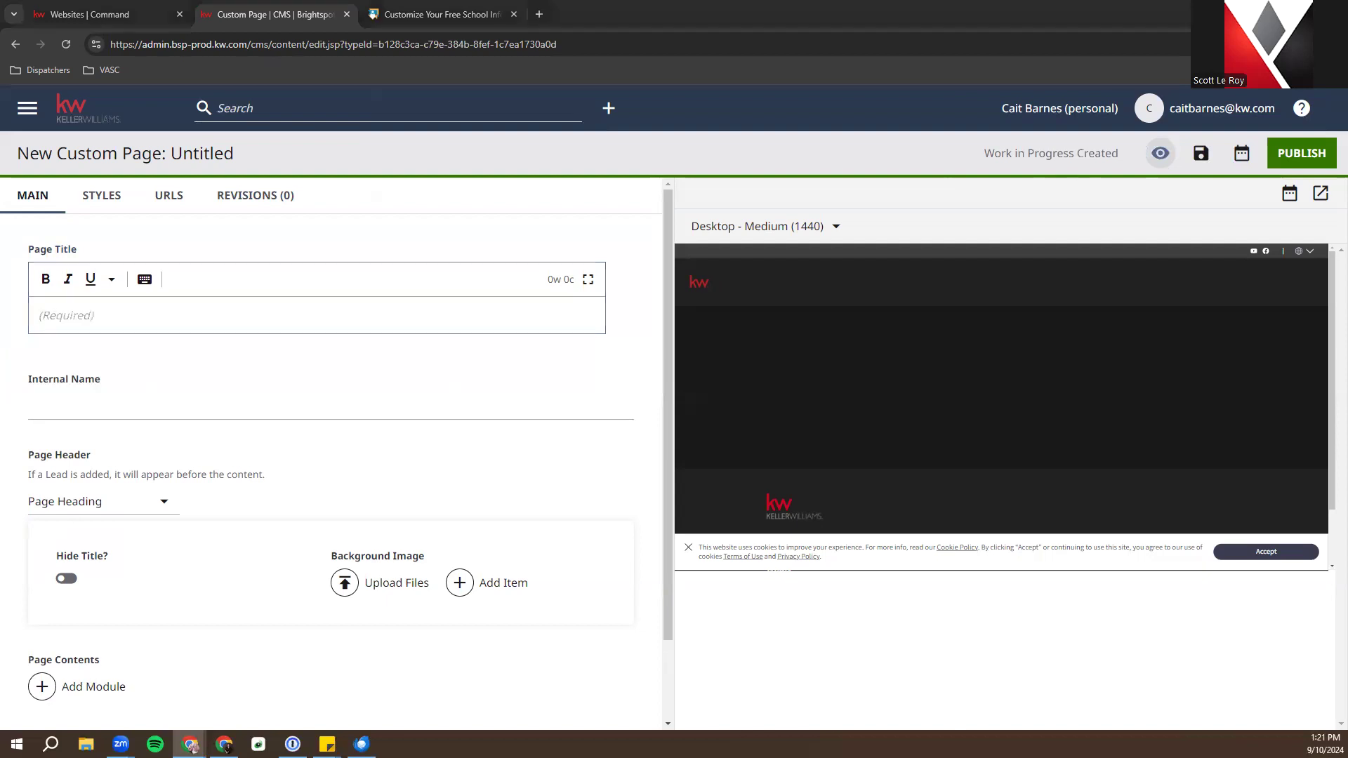
click(349, 316)
text(Locall)
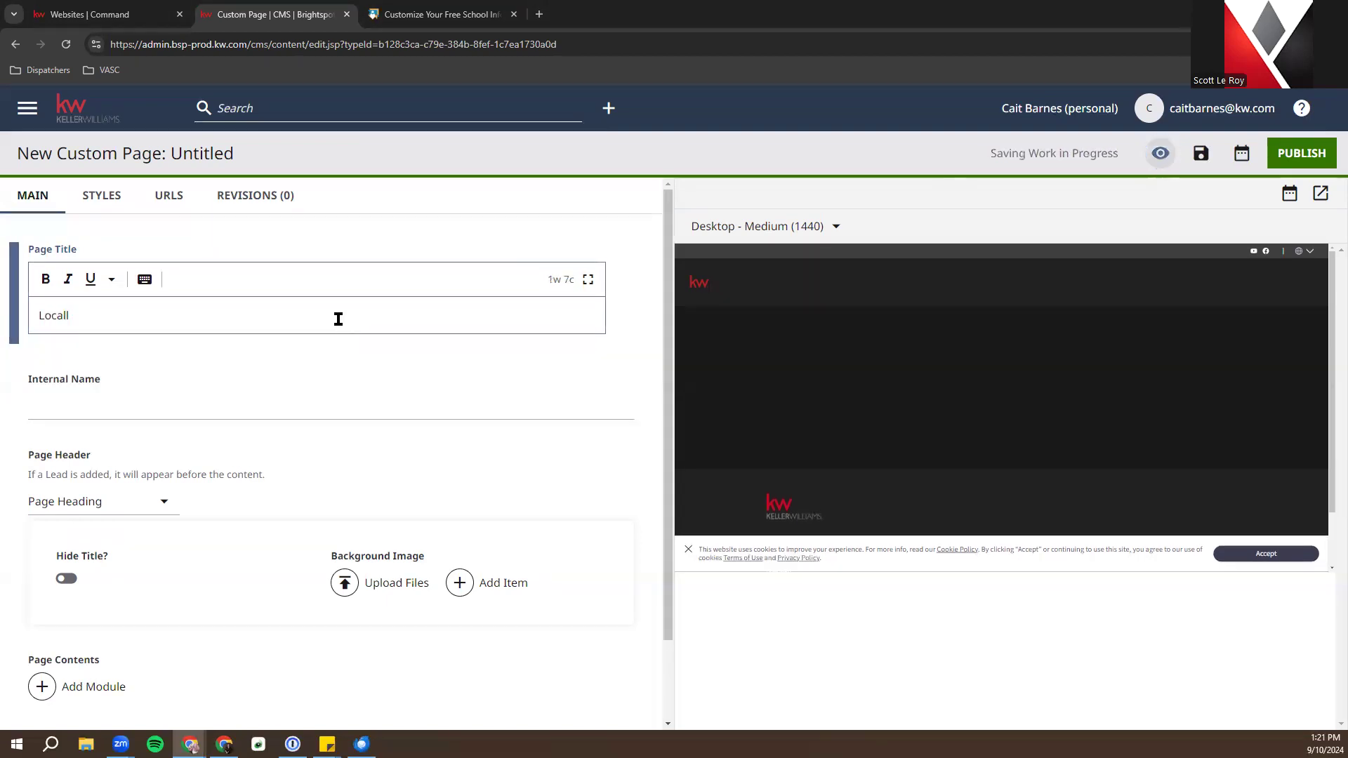
key(BackSpace)
key(BackSpace)
text(Sc)
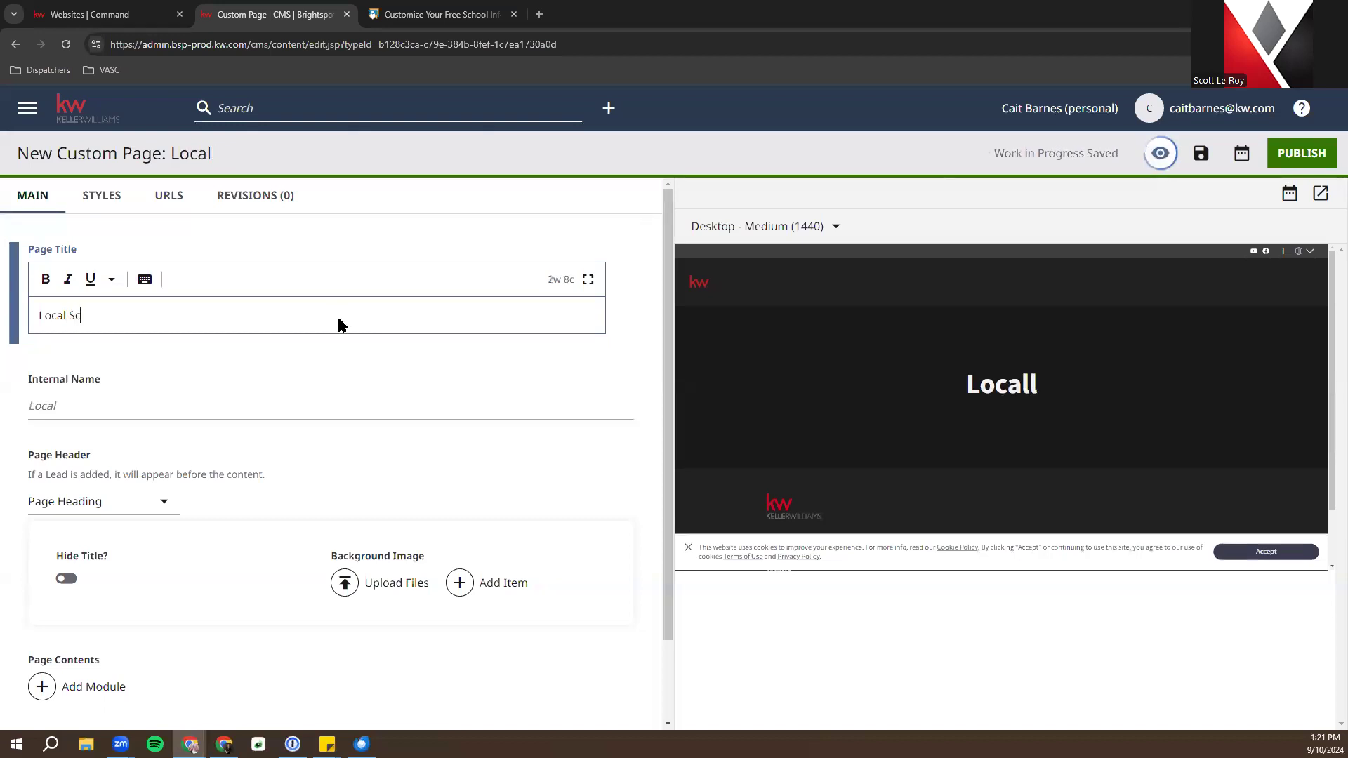
text(hool Search)
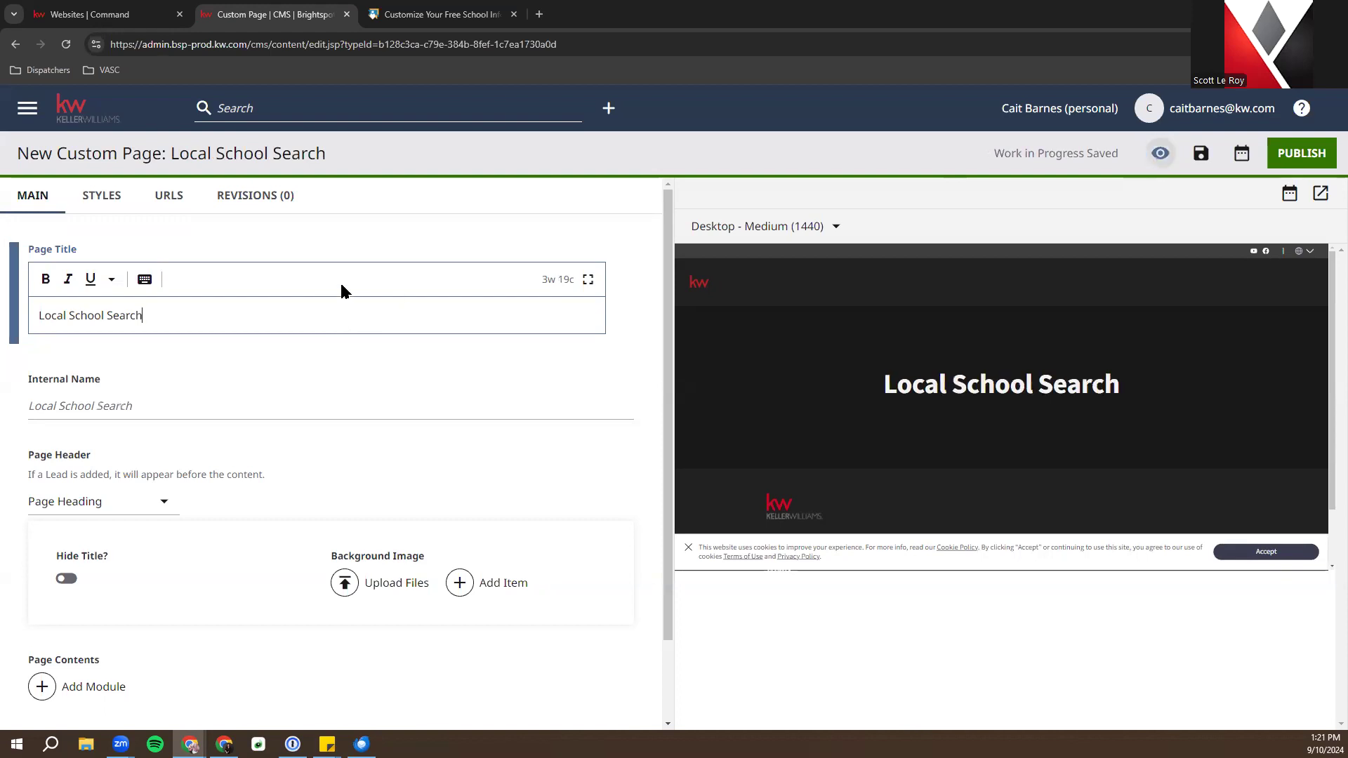
scroll(291, 460, down, 2)
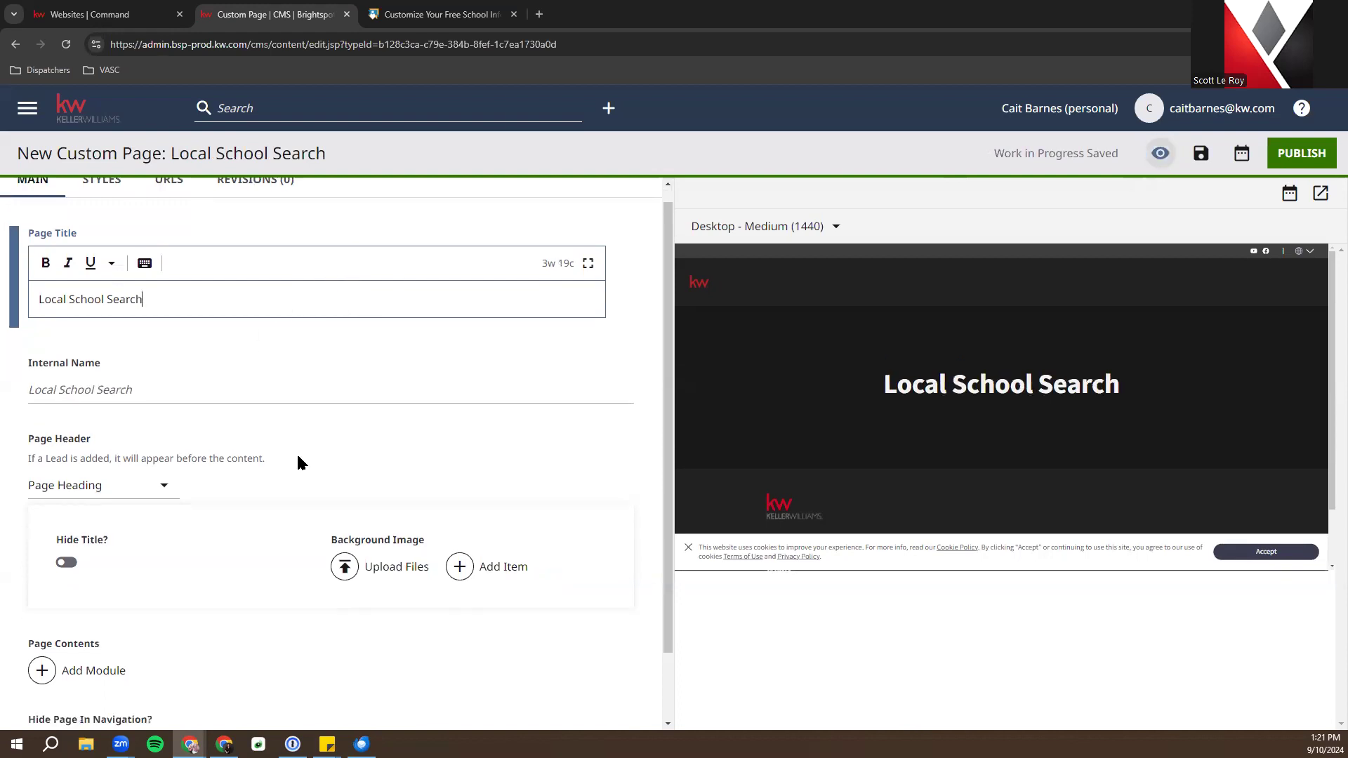
Add an HTML Embed module to the page contents and open its Shared embed dropdown
click(81, 591)
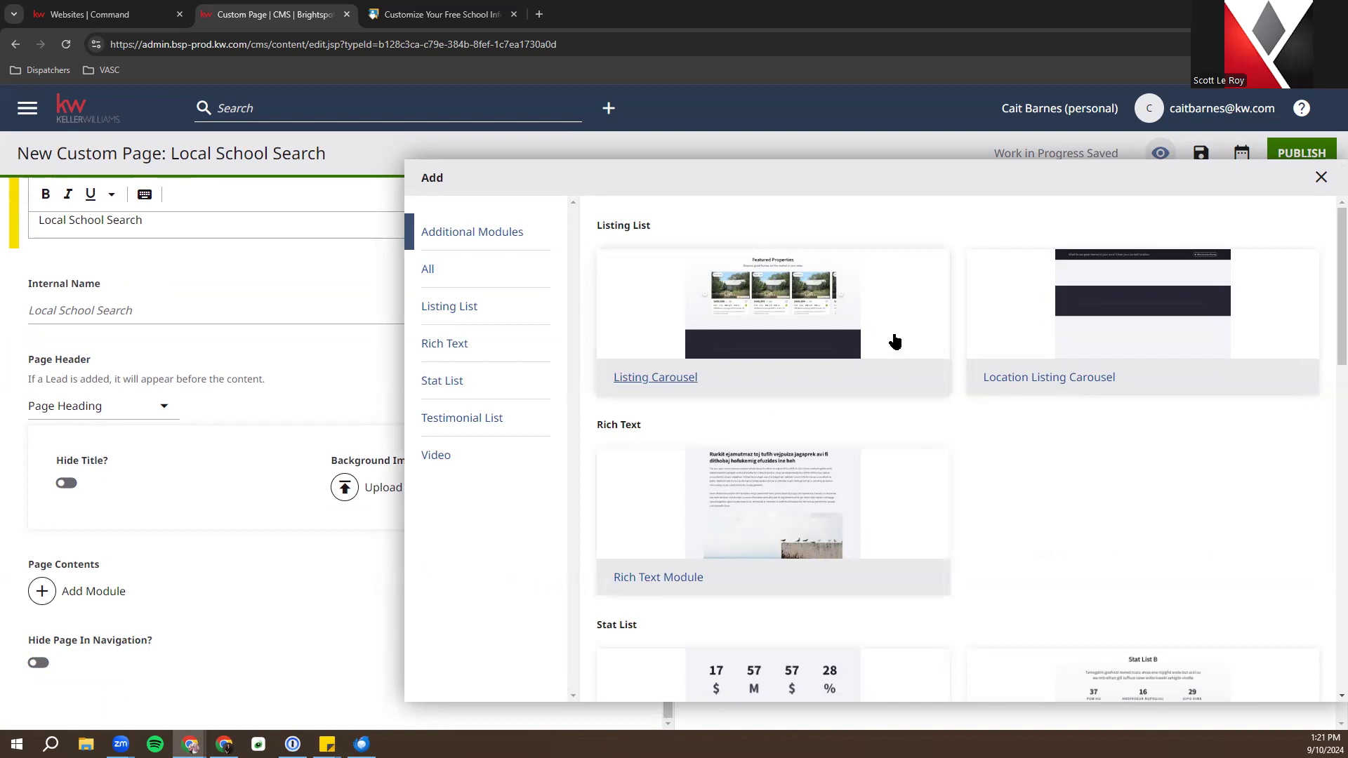
scroll(895, 342, down, 8)
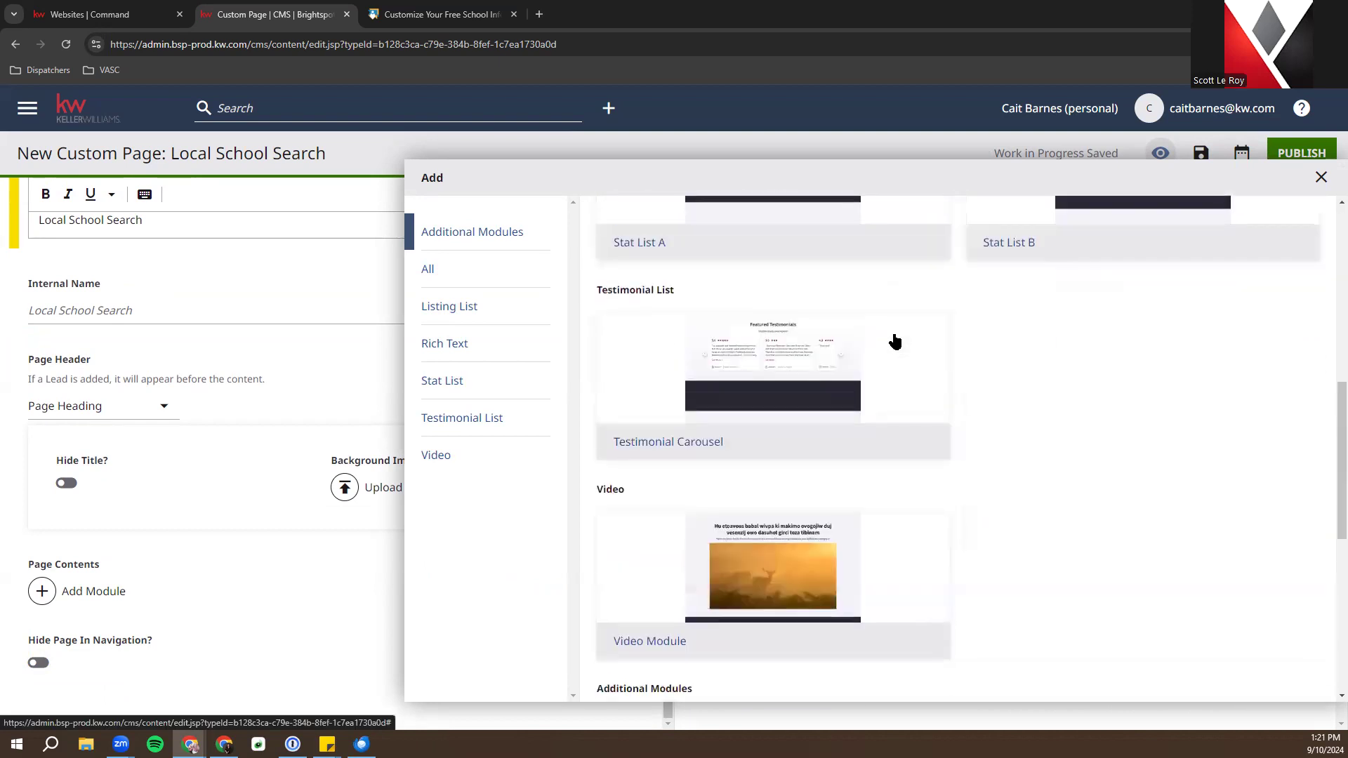
scroll(895, 342, down, 6)
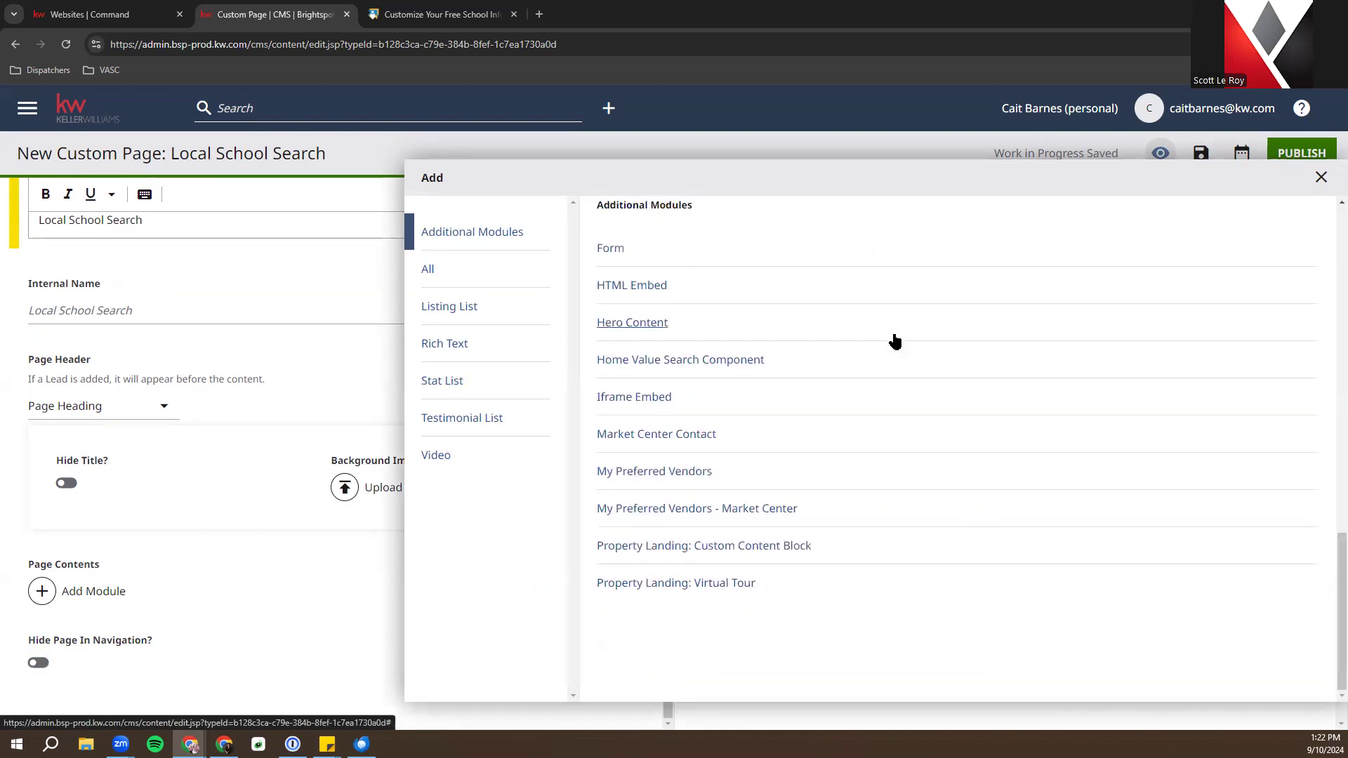
click(651, 288)
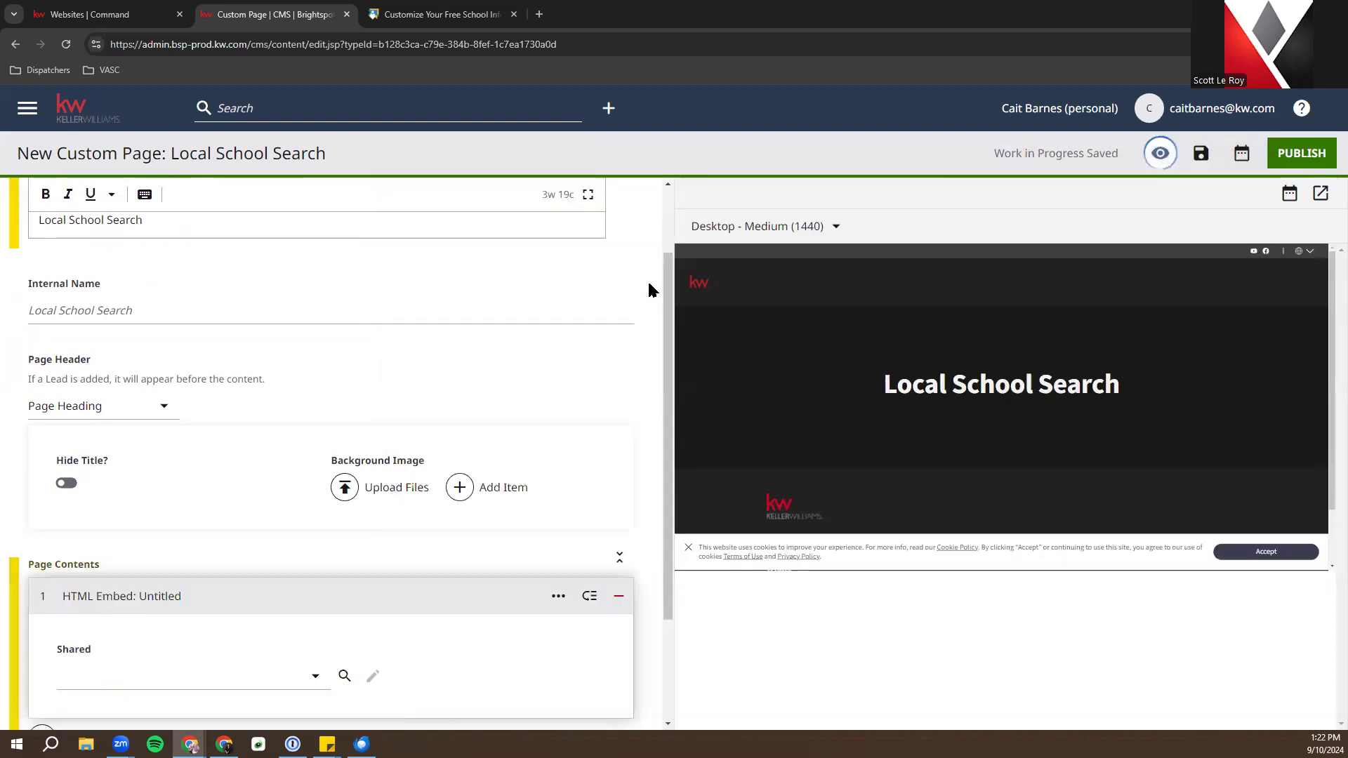
scroll(650, 290, down, 2)
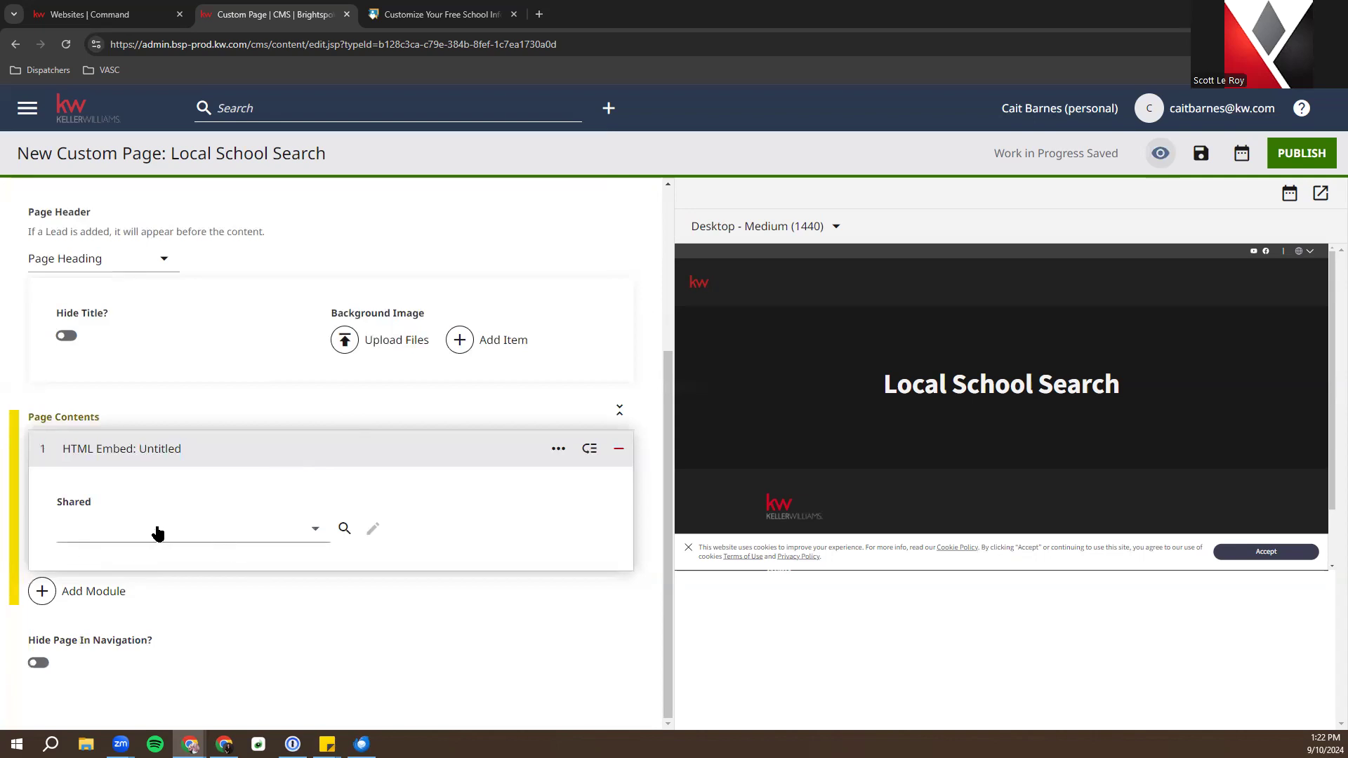
click(98, 540)
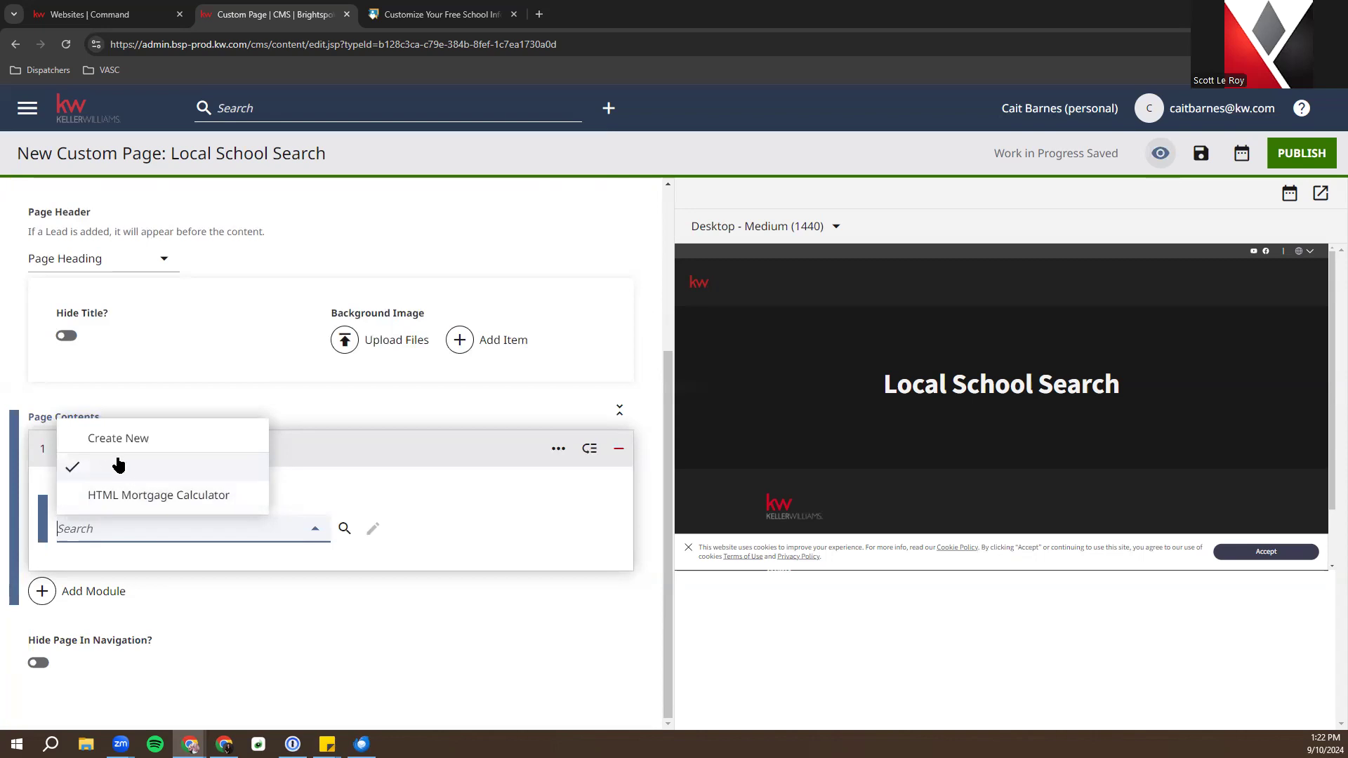
Create a new HTML embed named 'Local School Search' and paste the school-map iframe into Raw HTML
click(163, 443)
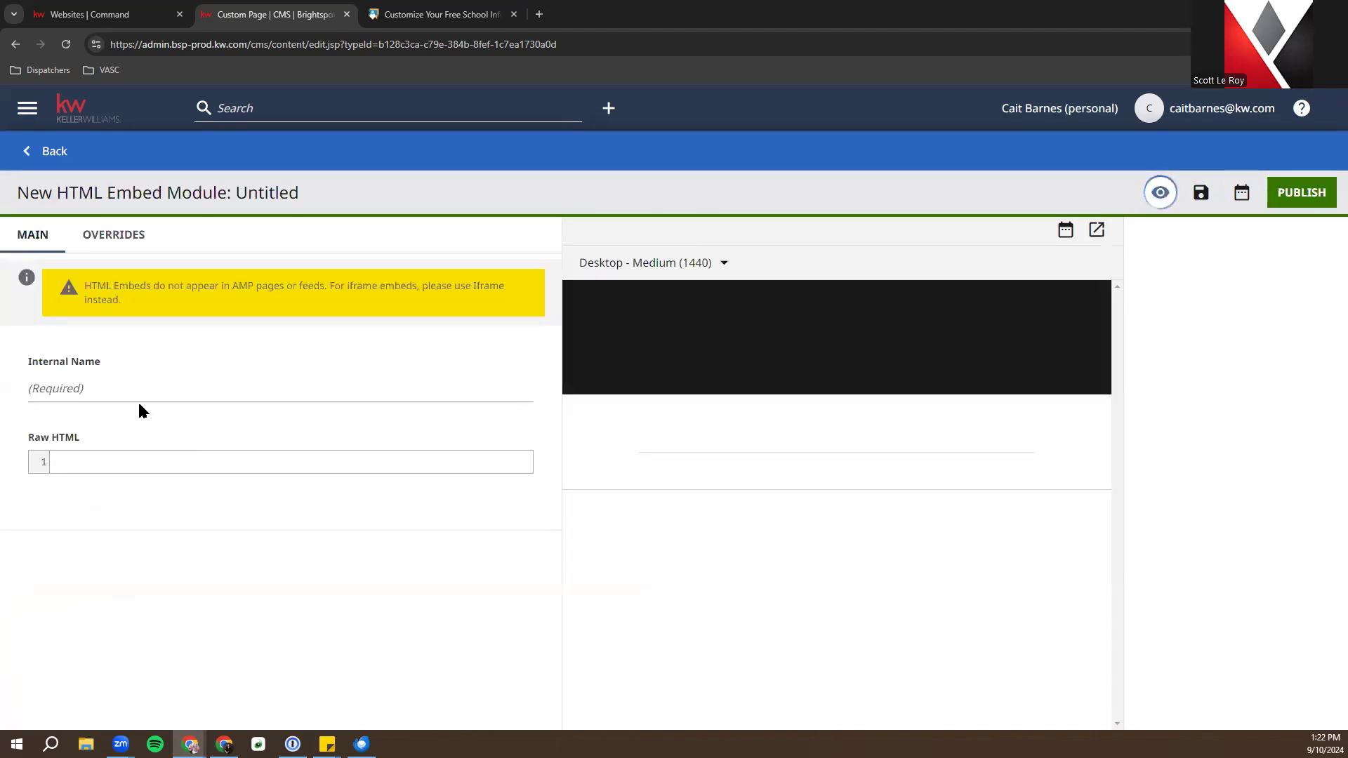
click(139, 386)
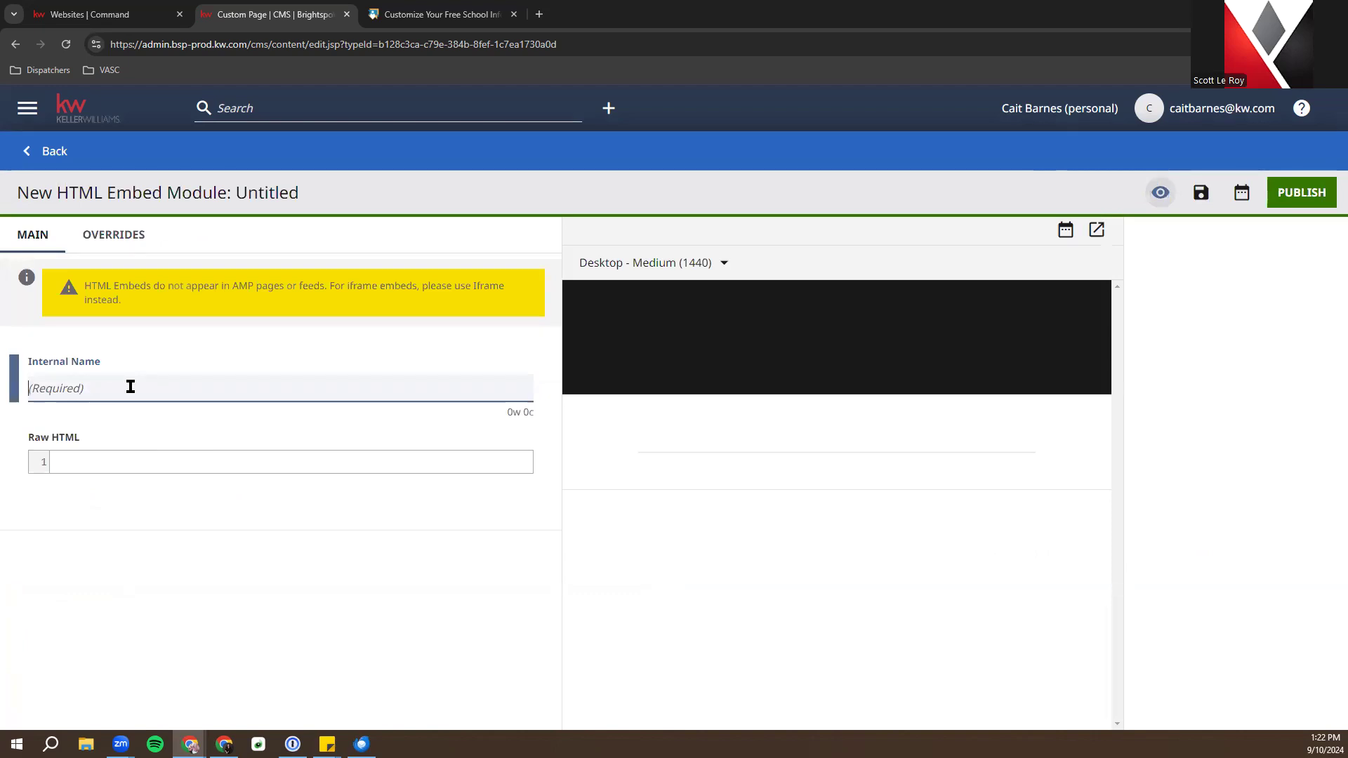
text(LLLocal Schoo)
key(BackSpace)
key(BackSpace)
key(BackSpace)
key(BackSpace)
key(BackSpace)
key(BackSpace)
key(BackSpace)
key(BackSpace)
key(BackSpace)
key(BackSpace)
key(BackSpace)
key(BackSpace)
text(ocal )
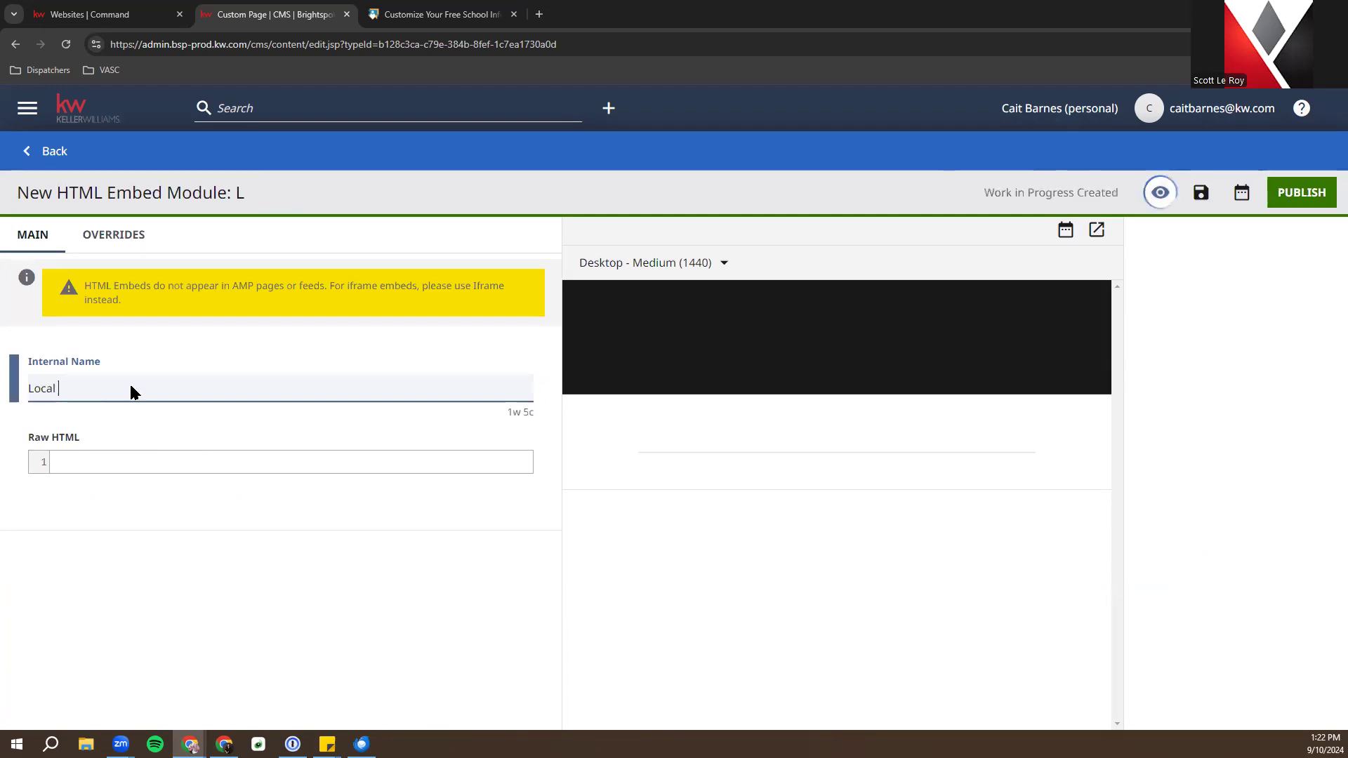
text(School S)
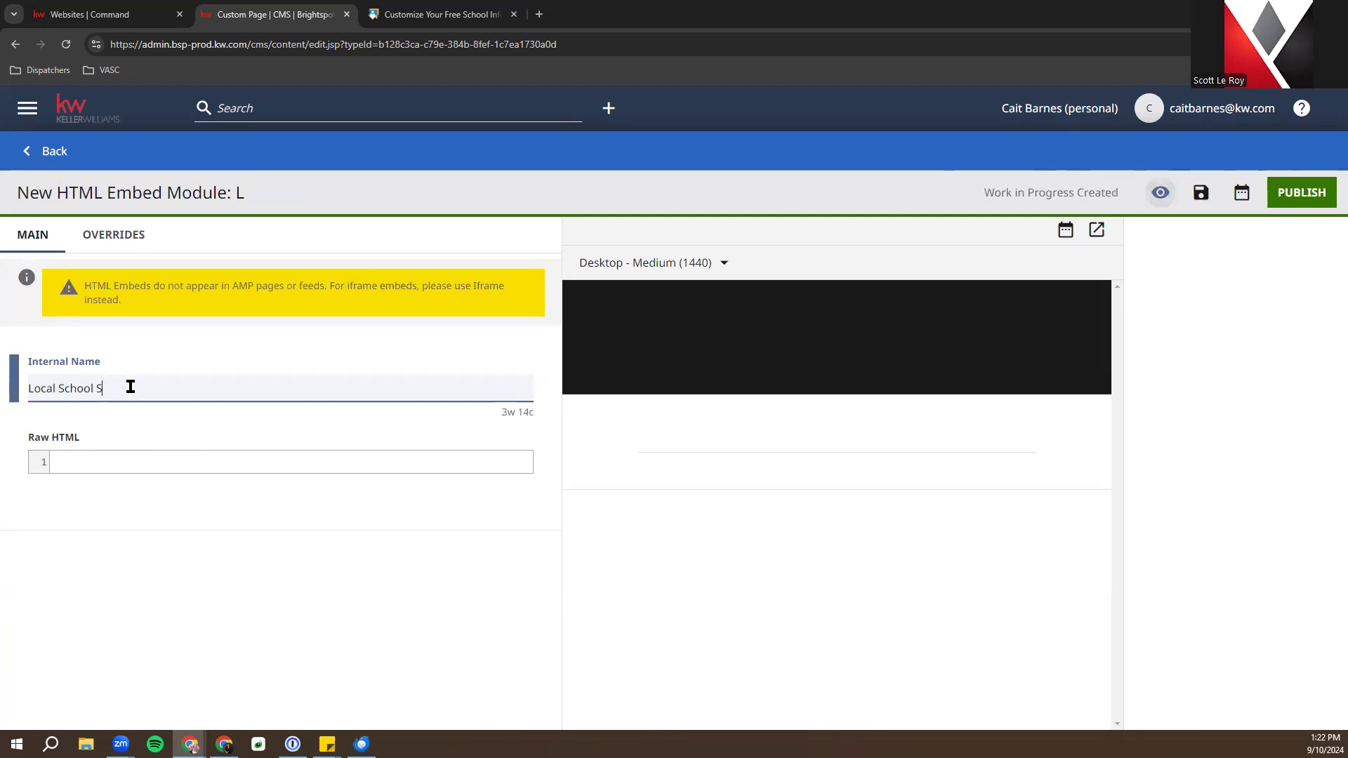
text(earch)
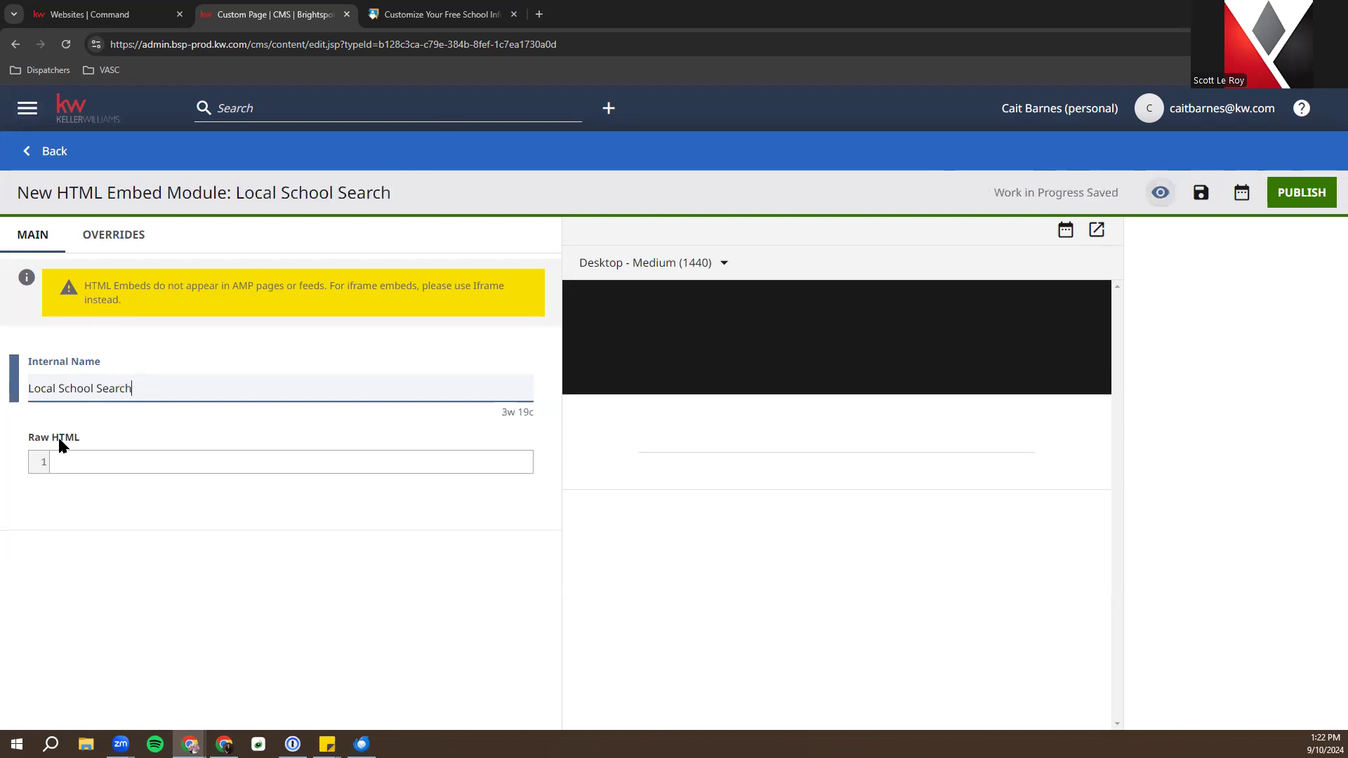
right_click(113, 462)
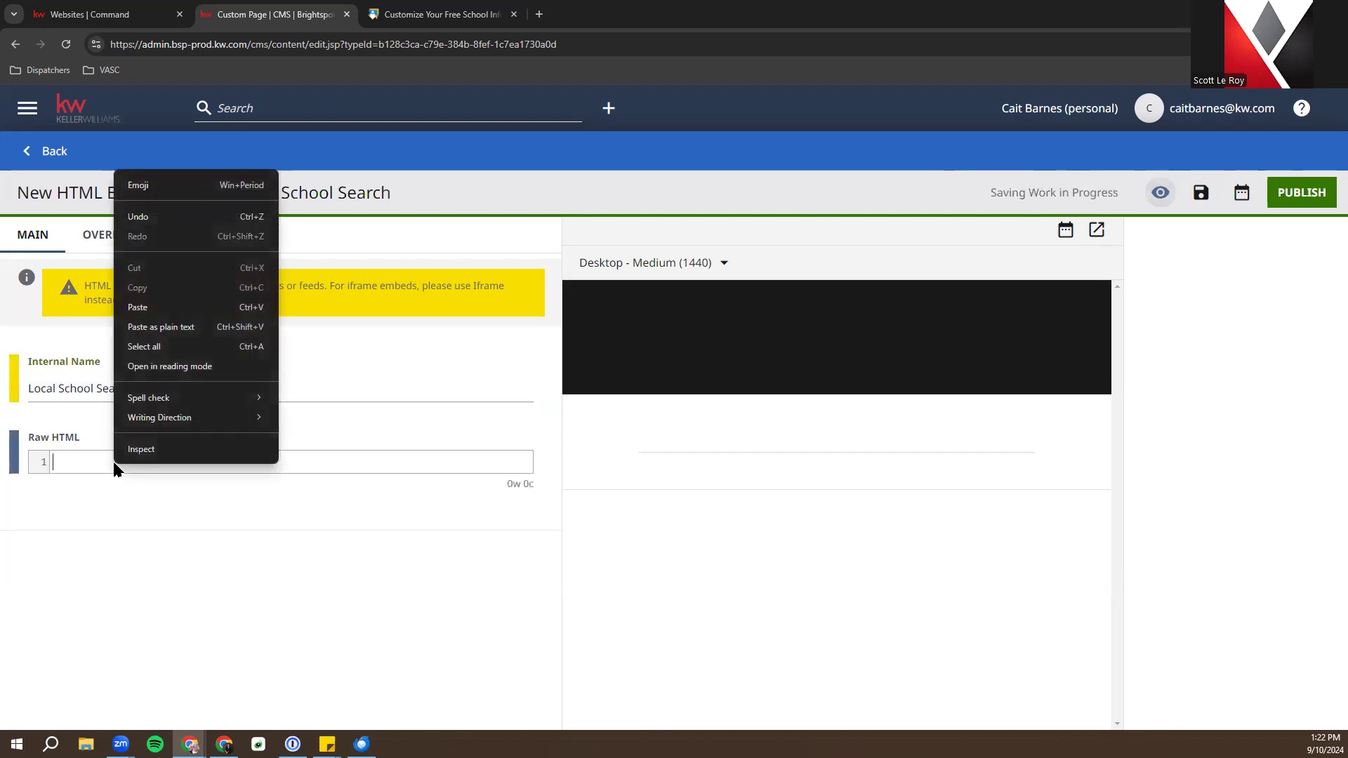
click(159, 309)
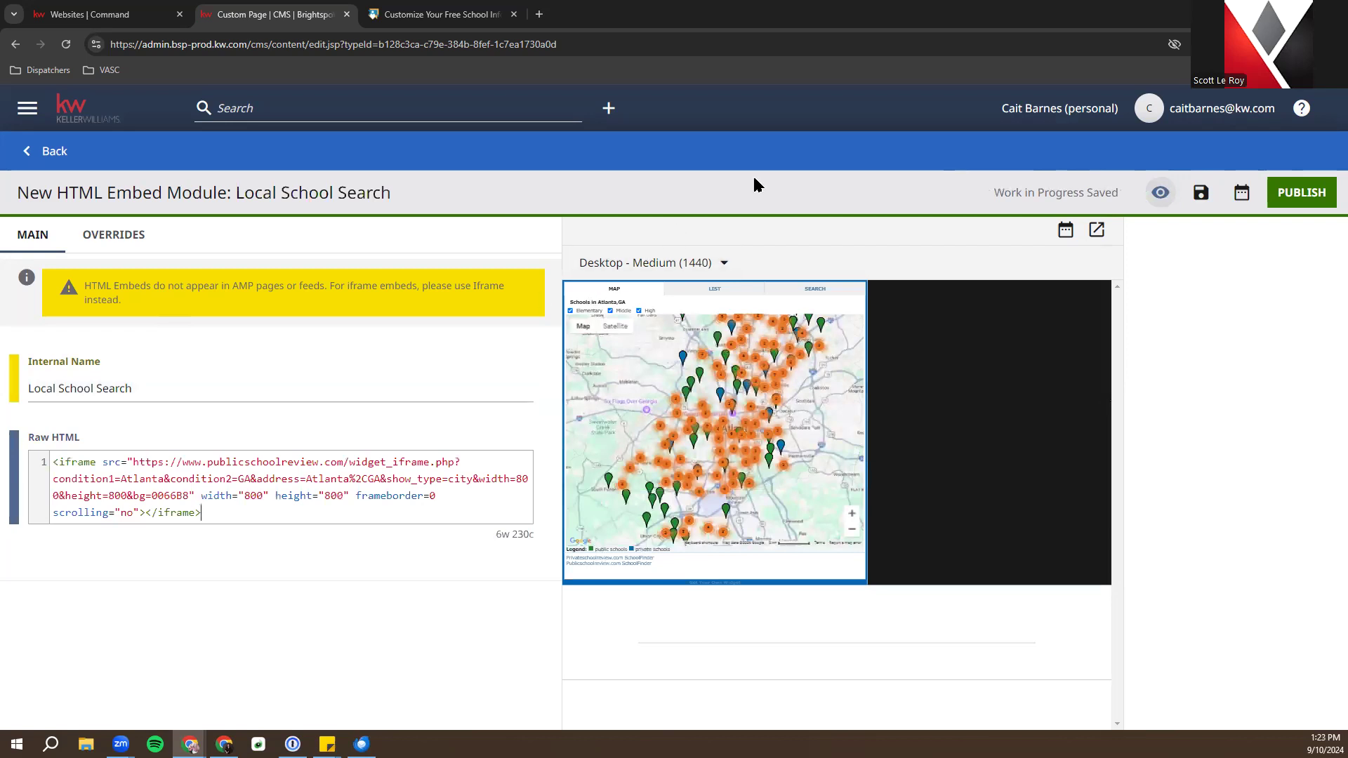
click(1105, 233)
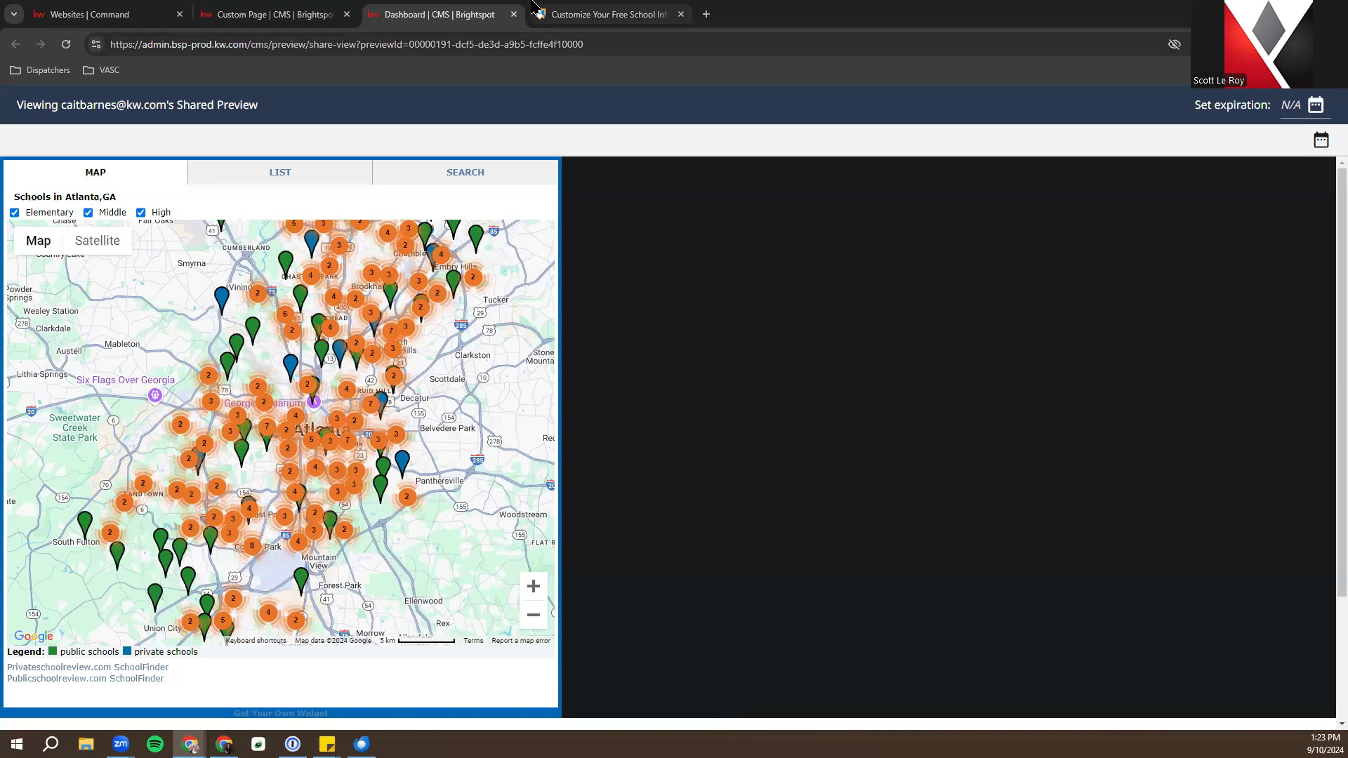
click(515, 15)
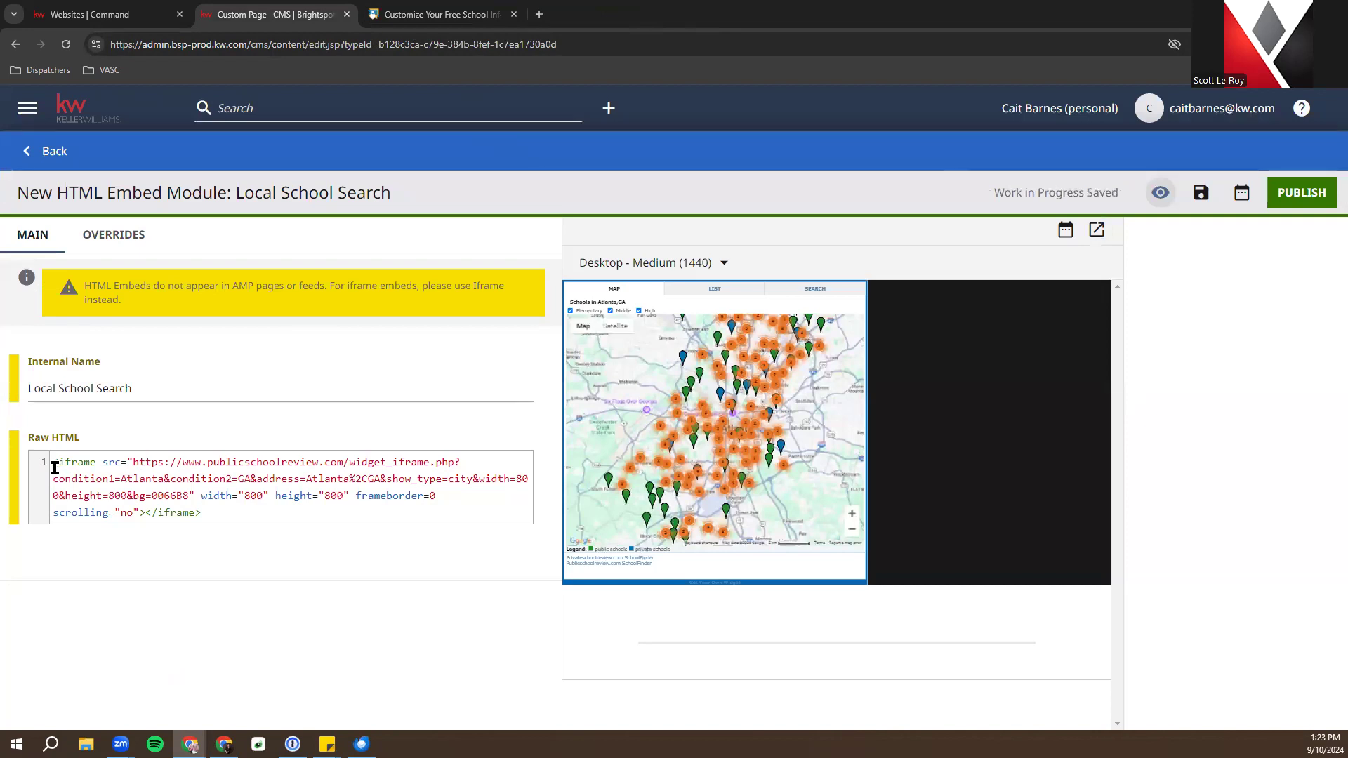
Type <center> at the start of the school-map iframe code in the Raw HTML field
click(52, 465)
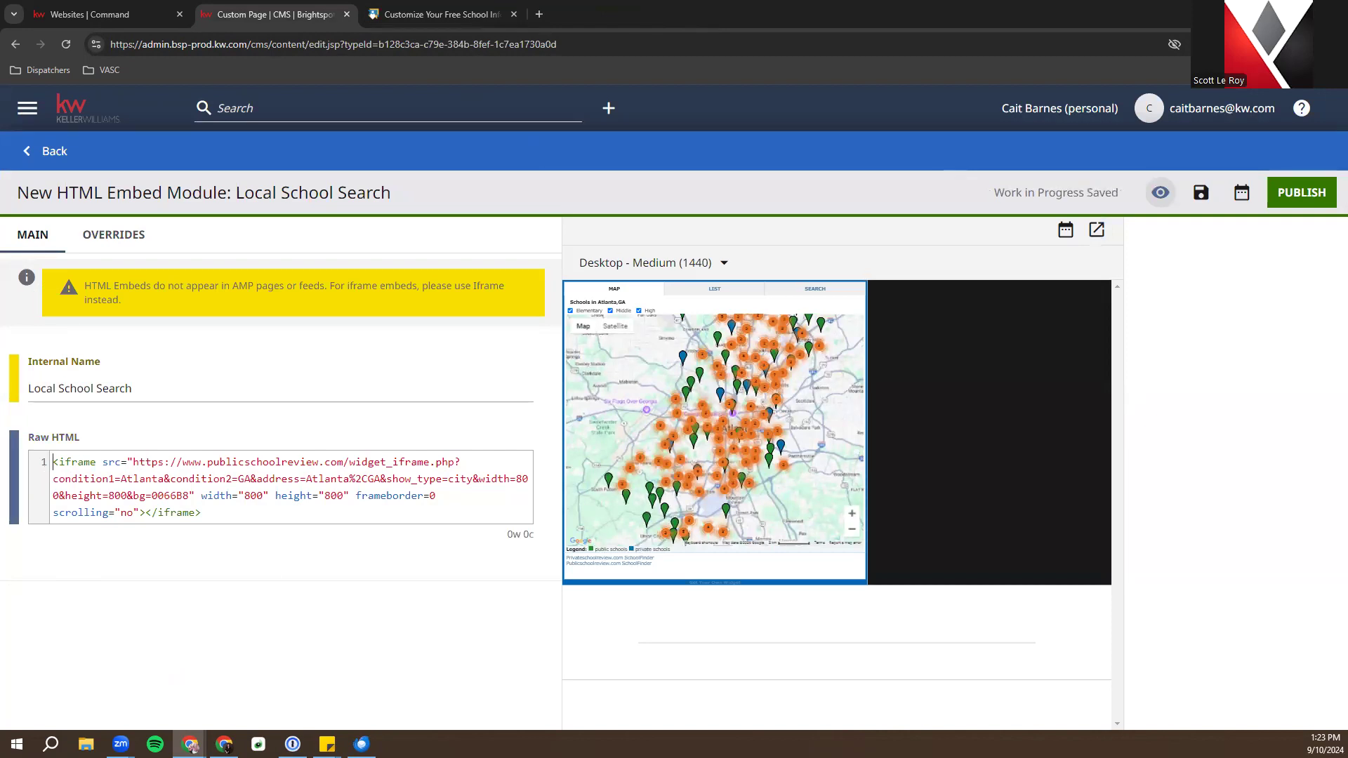
text(<)
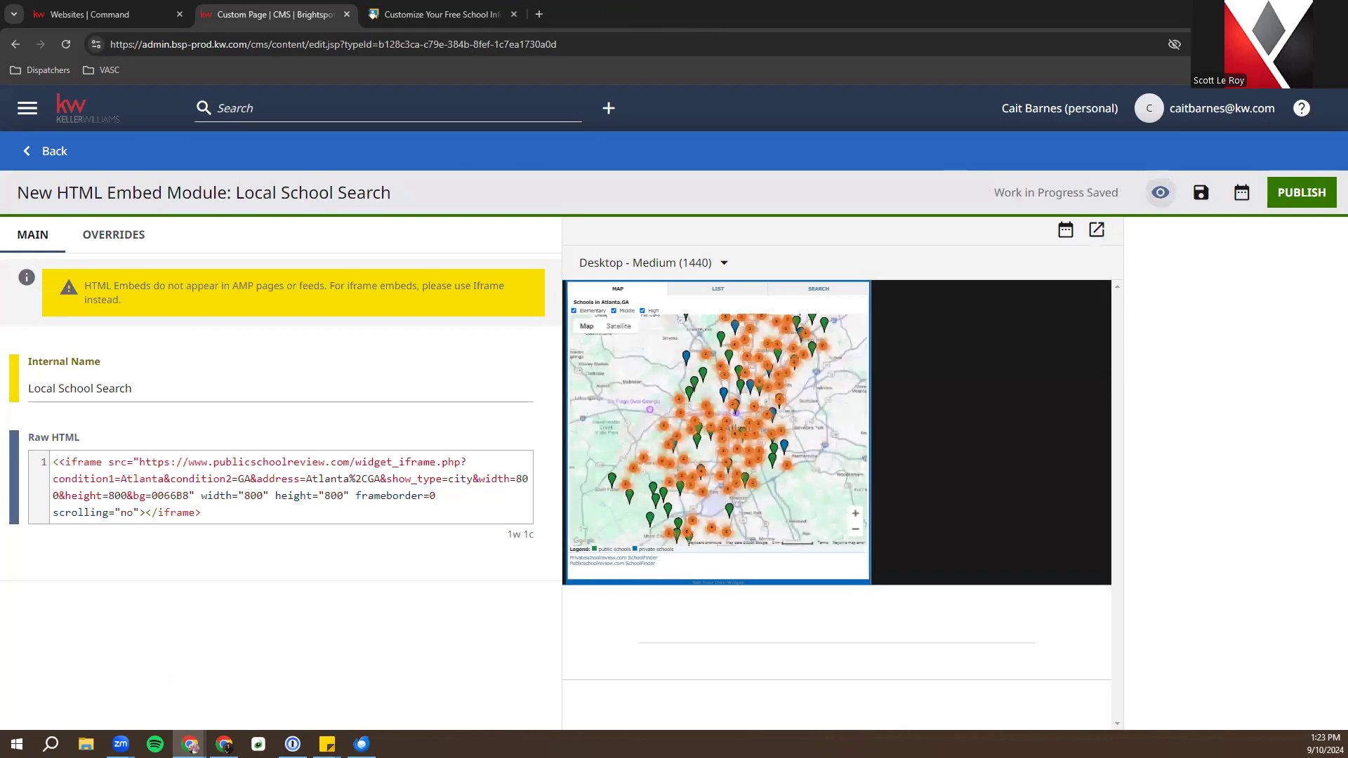
text(center)
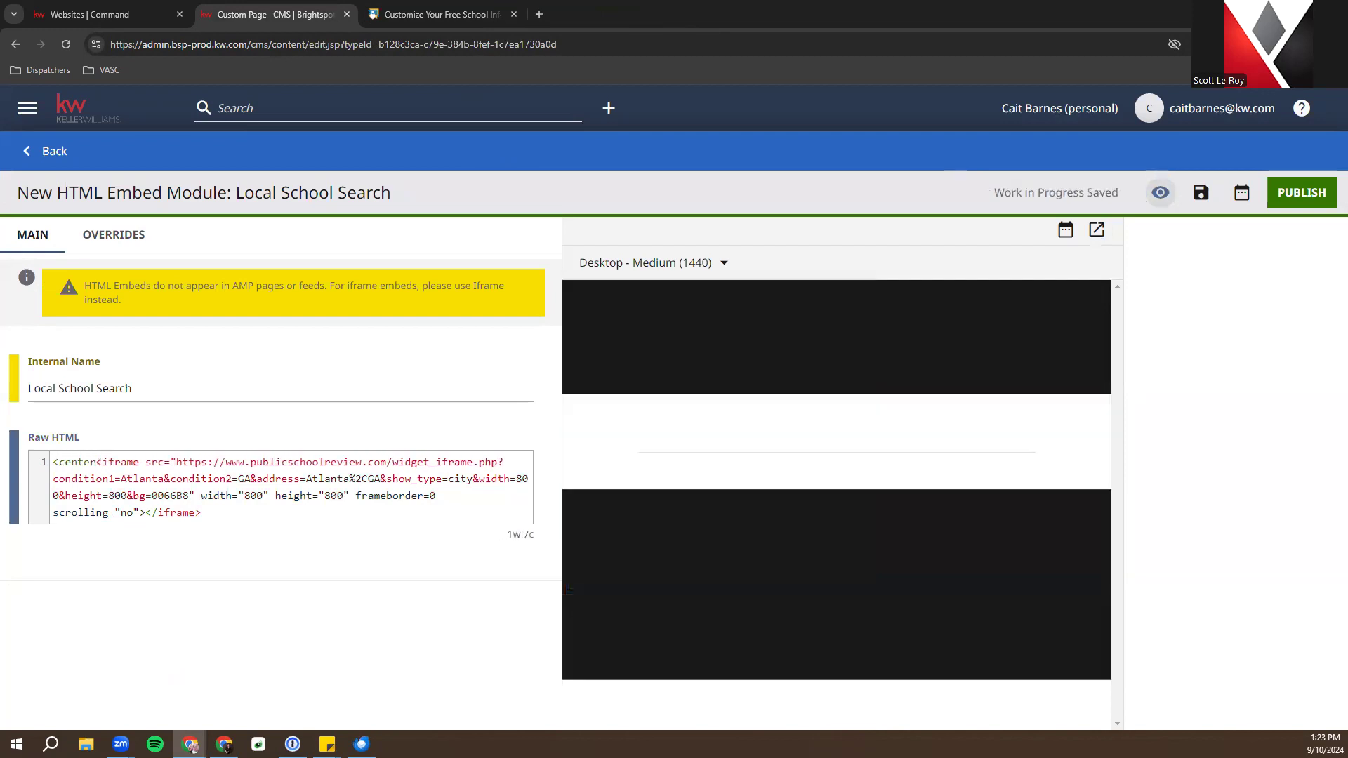
text(>)
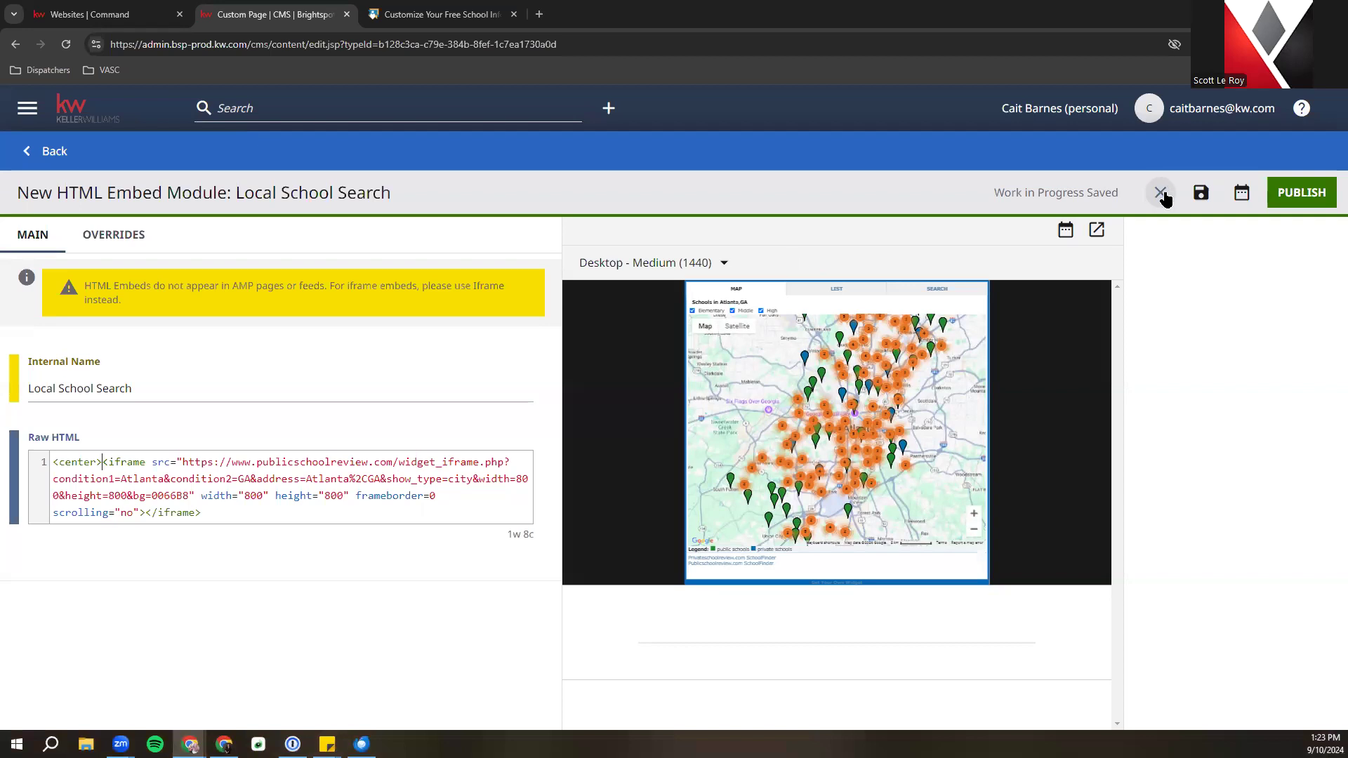
Check the centered map in a preview tab, publish the Local School Search embed, and return to the page
click(1105, 238)
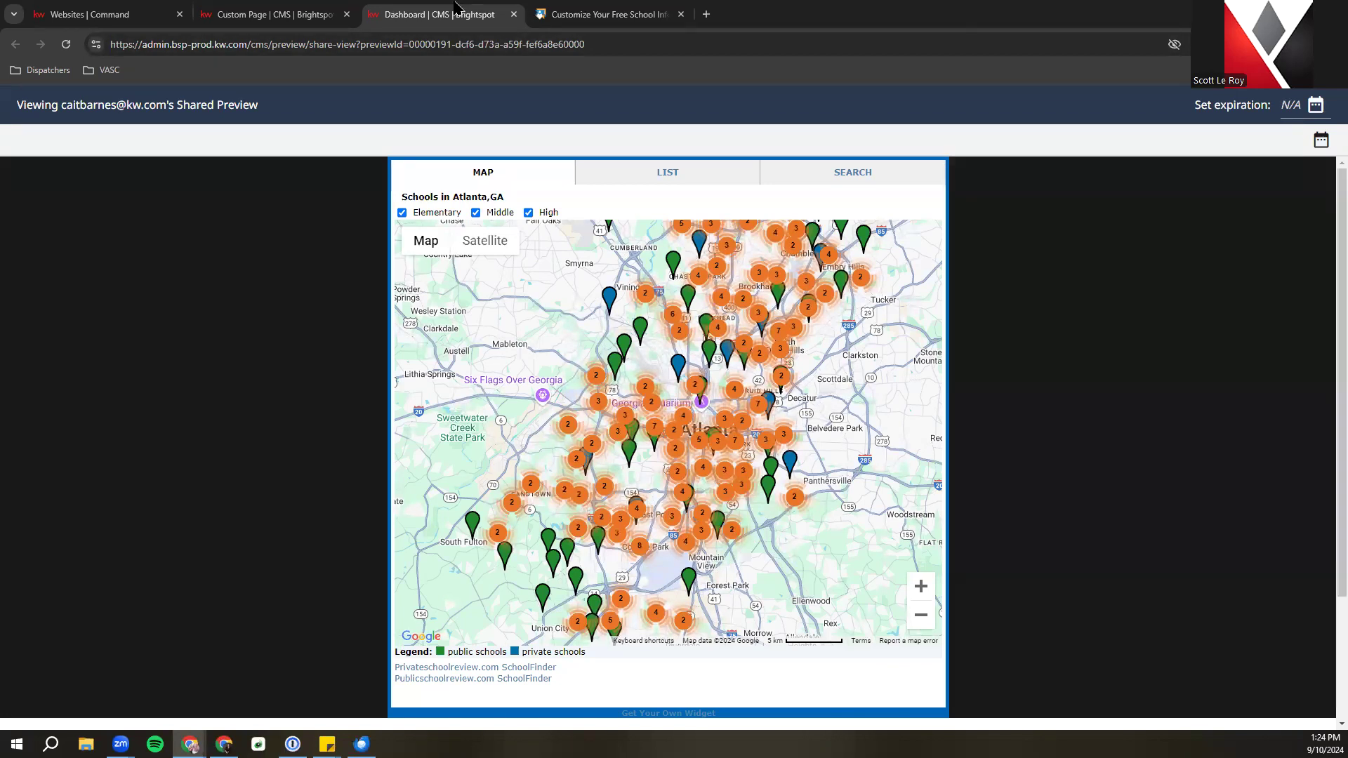
click(515, 14)
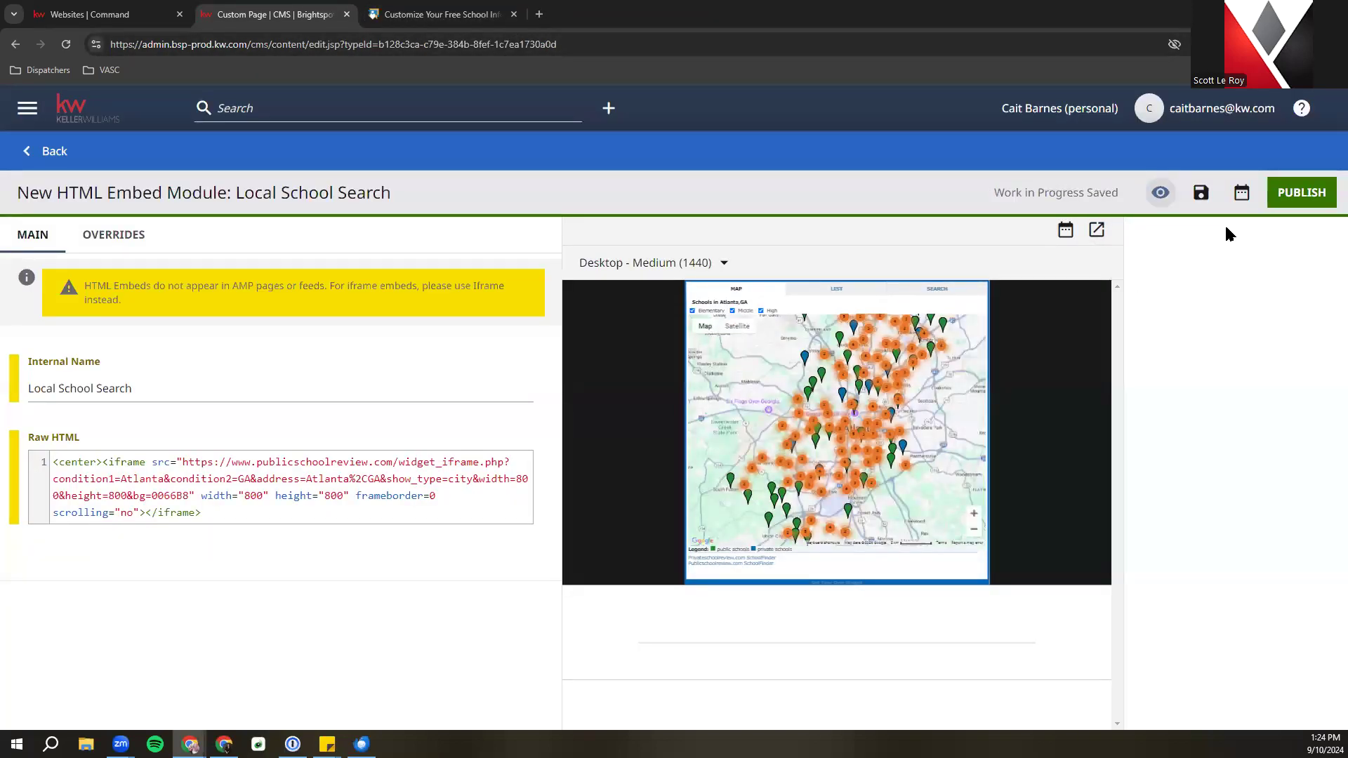
click(1287, 190)
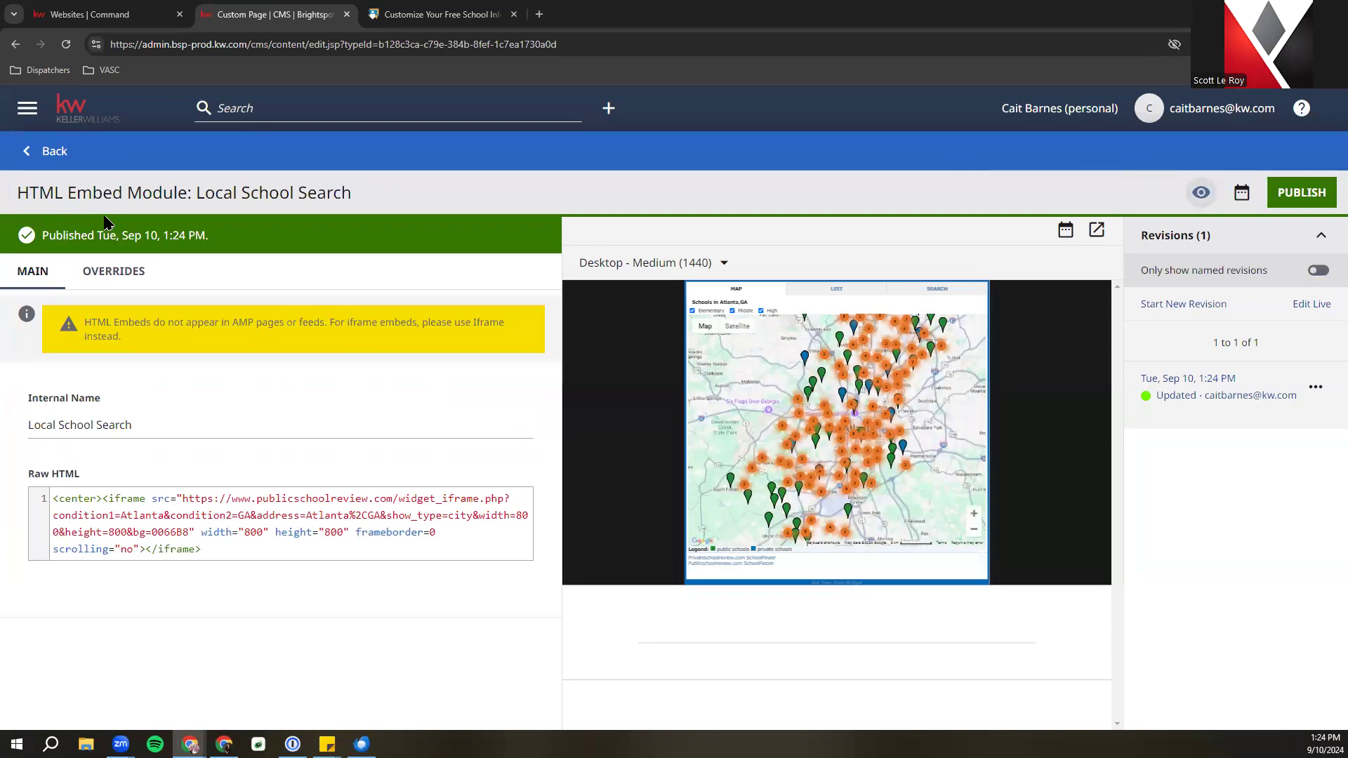
click(51, 151)
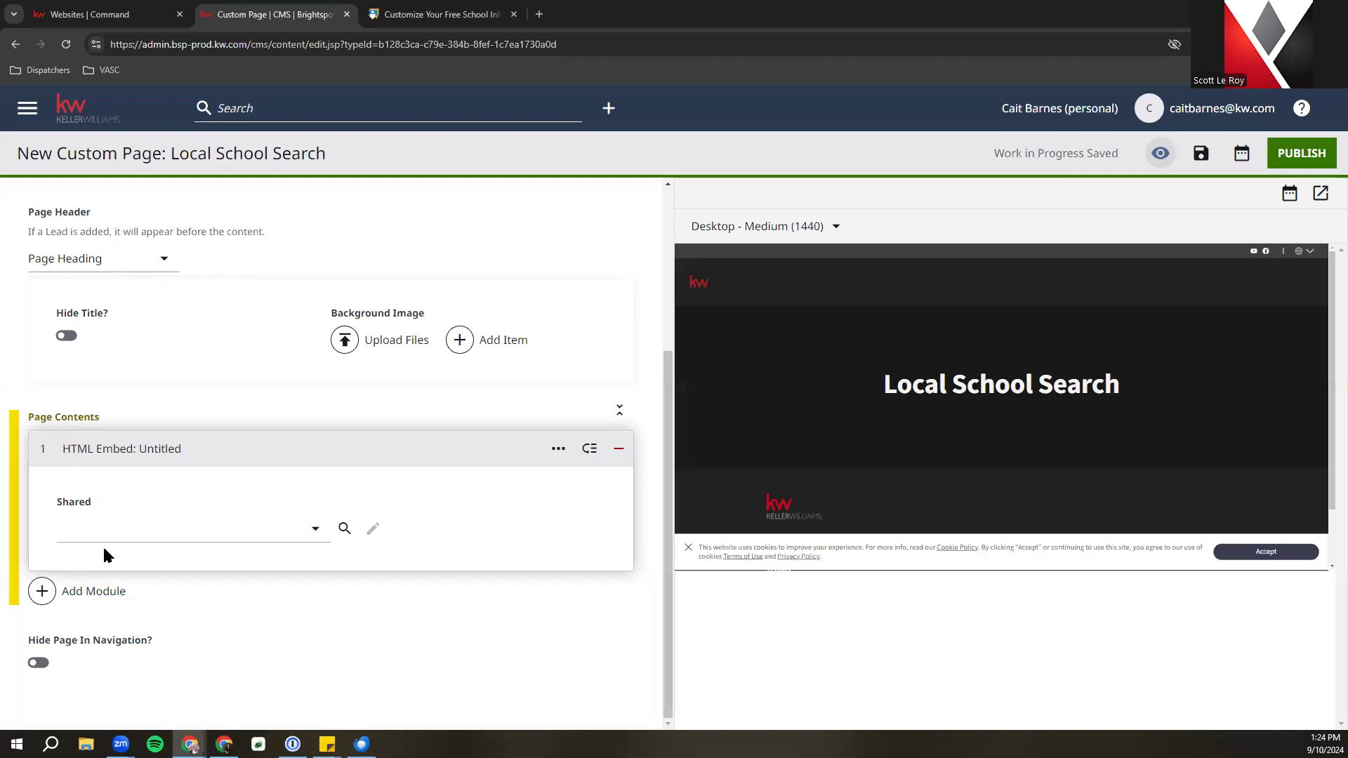
Choose Create New from the Shared embed dropdown under Page Contents
click(192, 532)
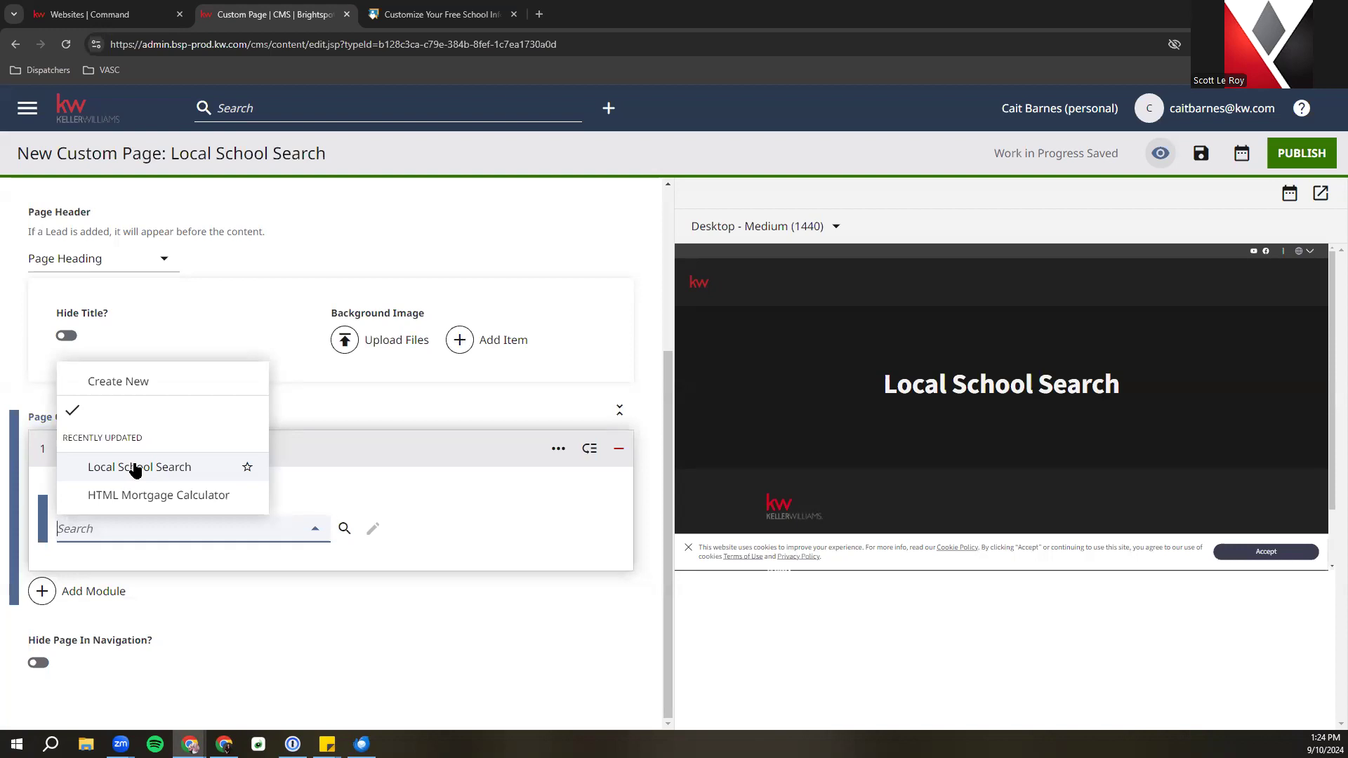
click(141, 388)
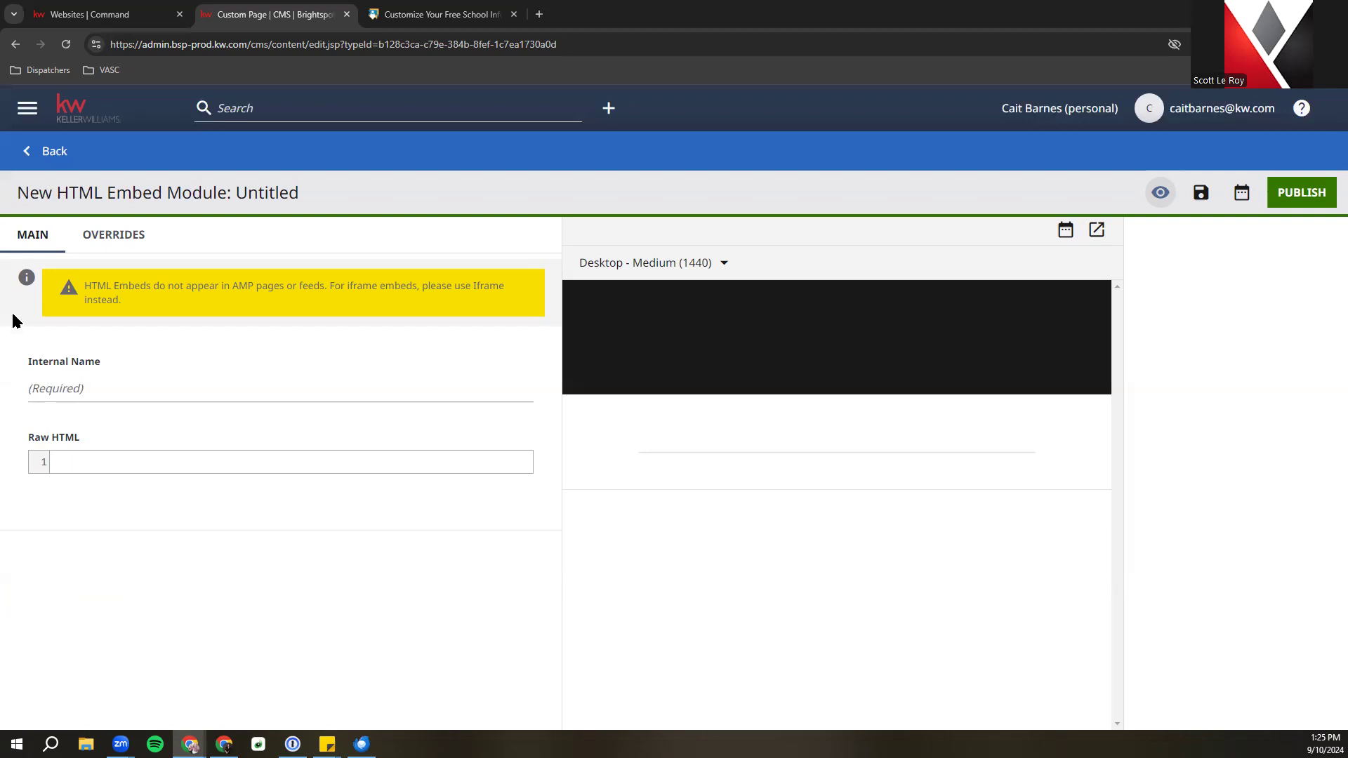
Paste the school-map iframe code into the new module's Raw HTML and prefix it with <center>
click(83, 383)
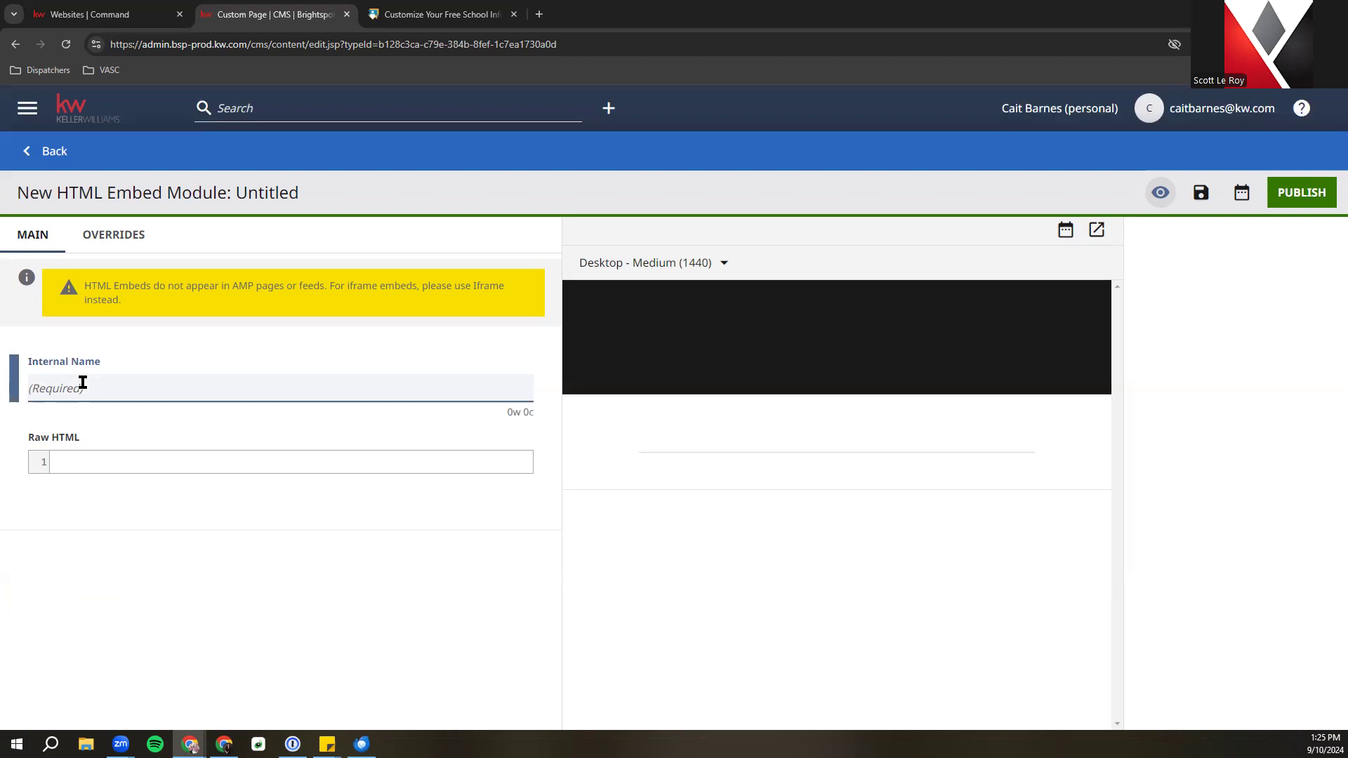
click(82, 460)
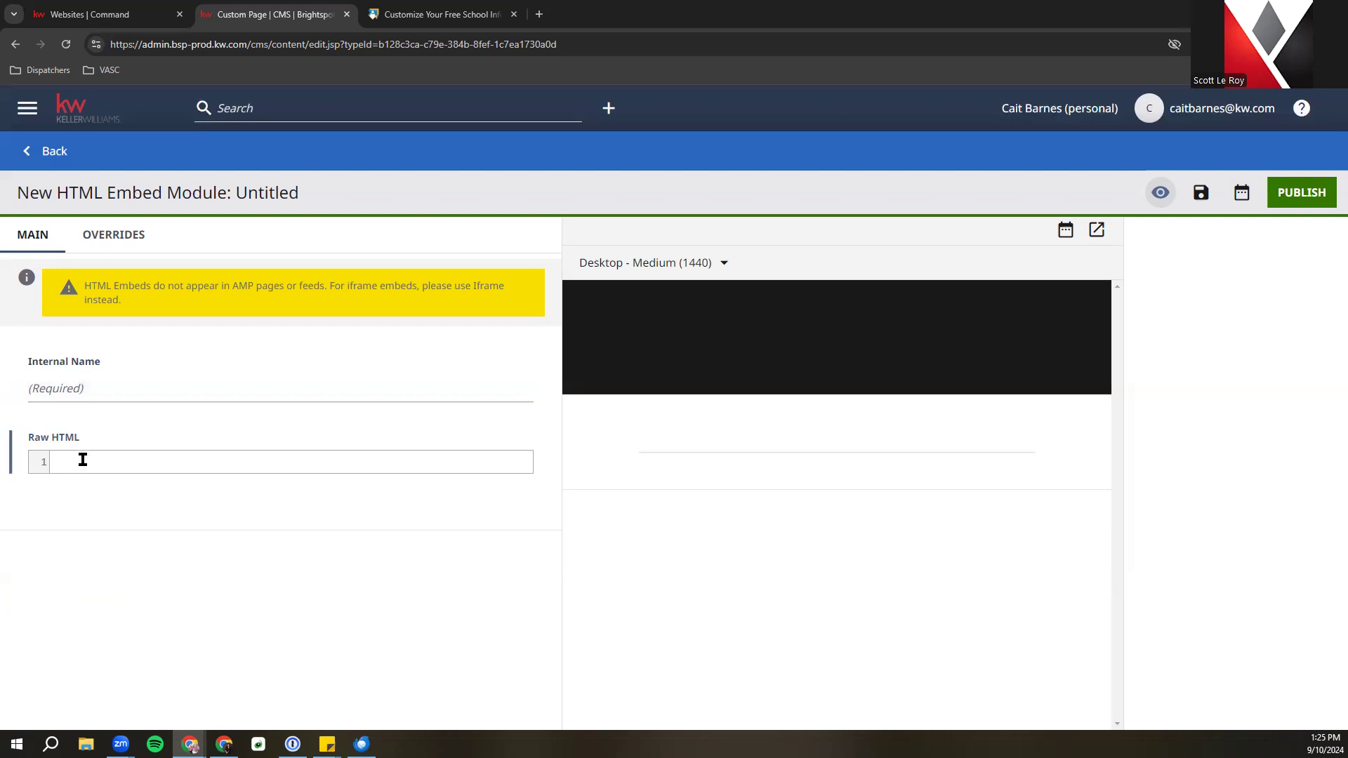
right_click(82, 462)
click(158, 304)
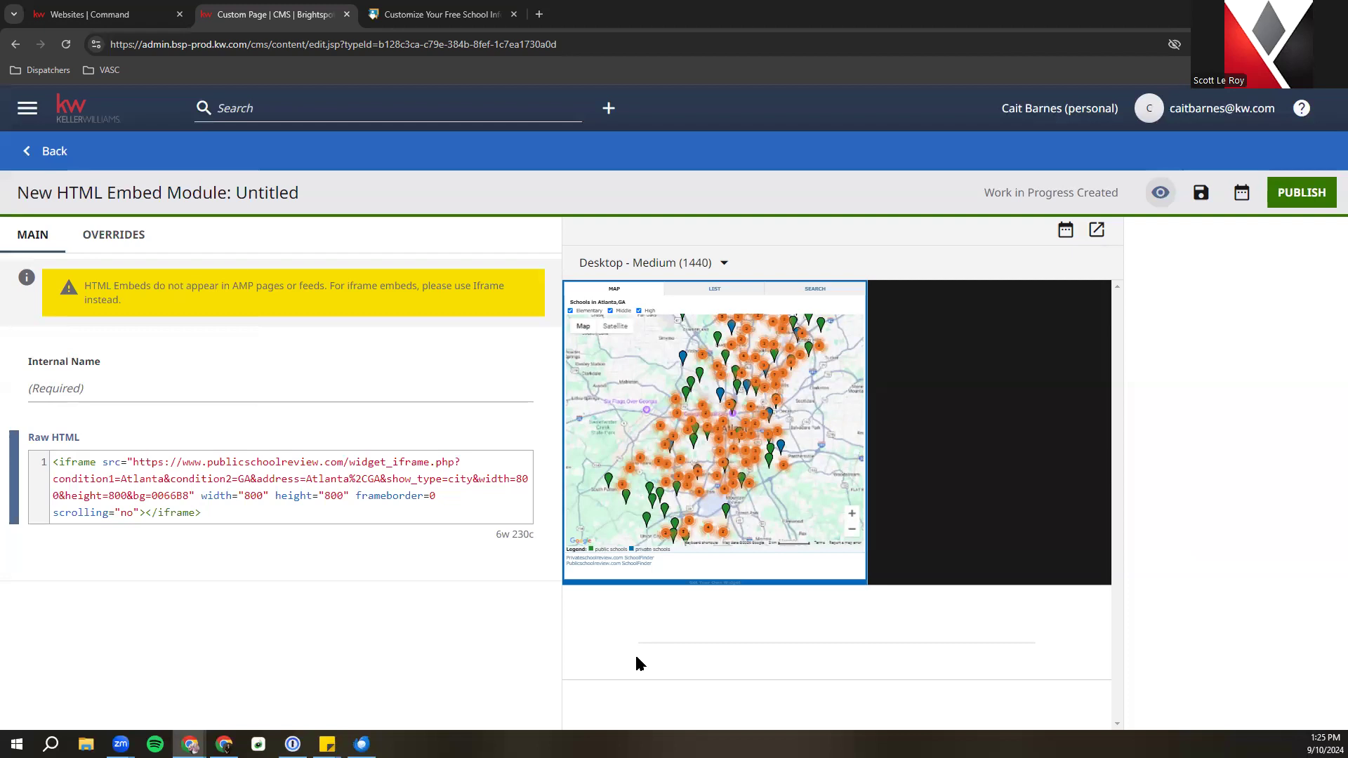
text(<center)
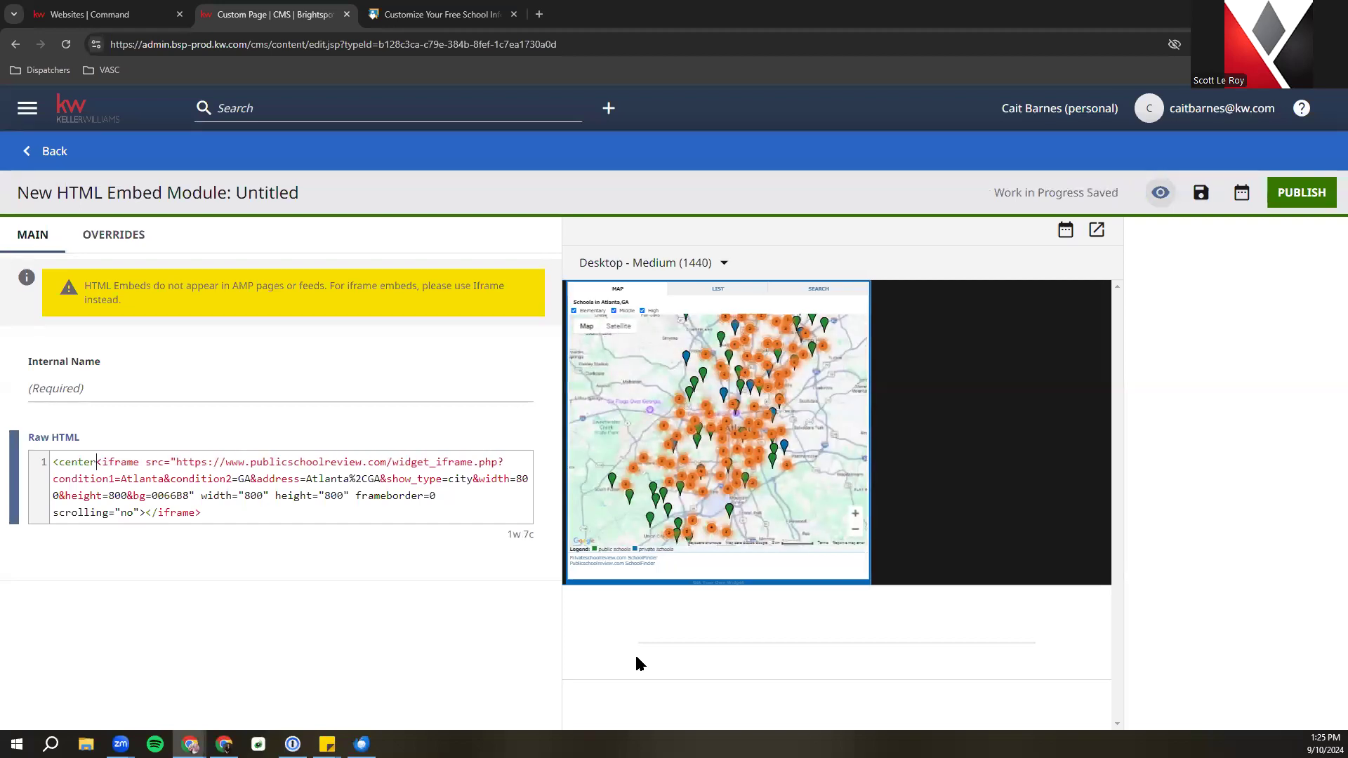
text(>)
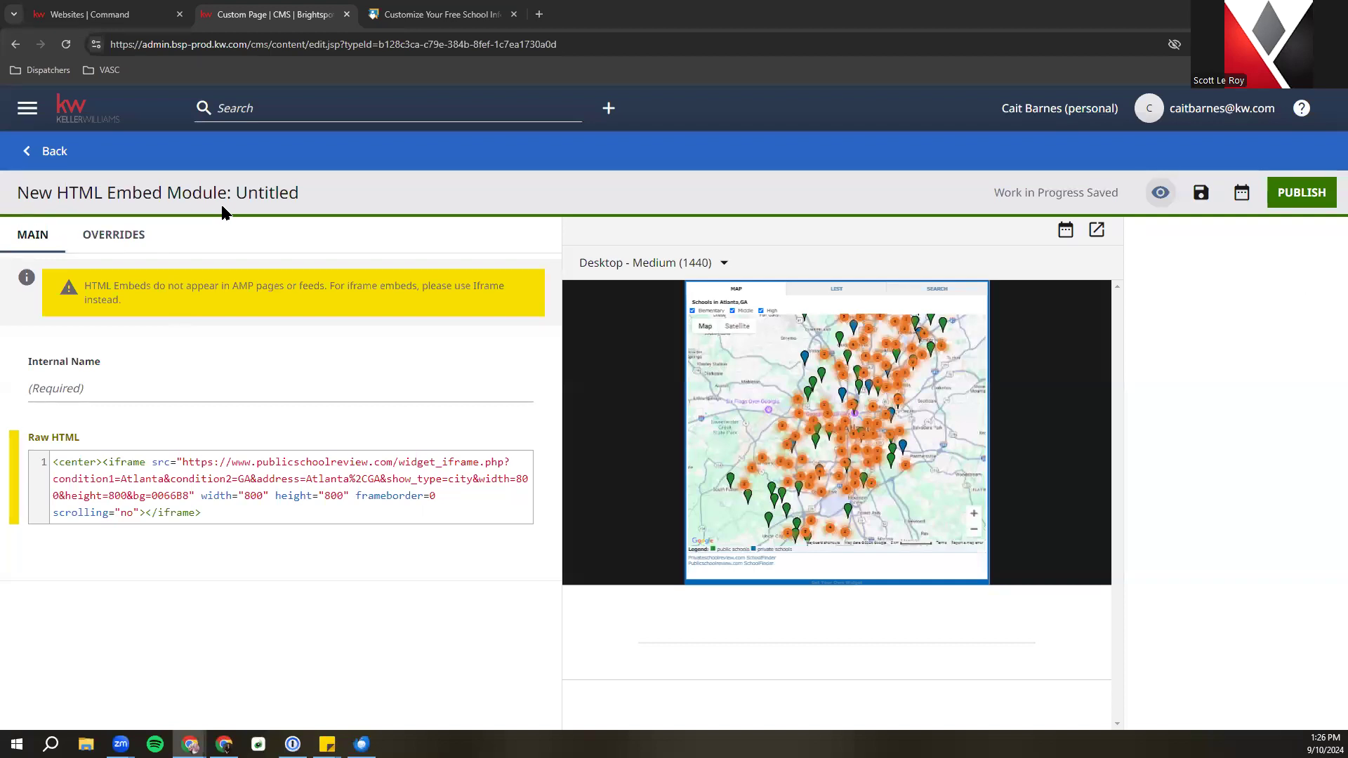
Discard the untitled module and pick Local School Search from the Shared embed dropdown
click(42, 151)
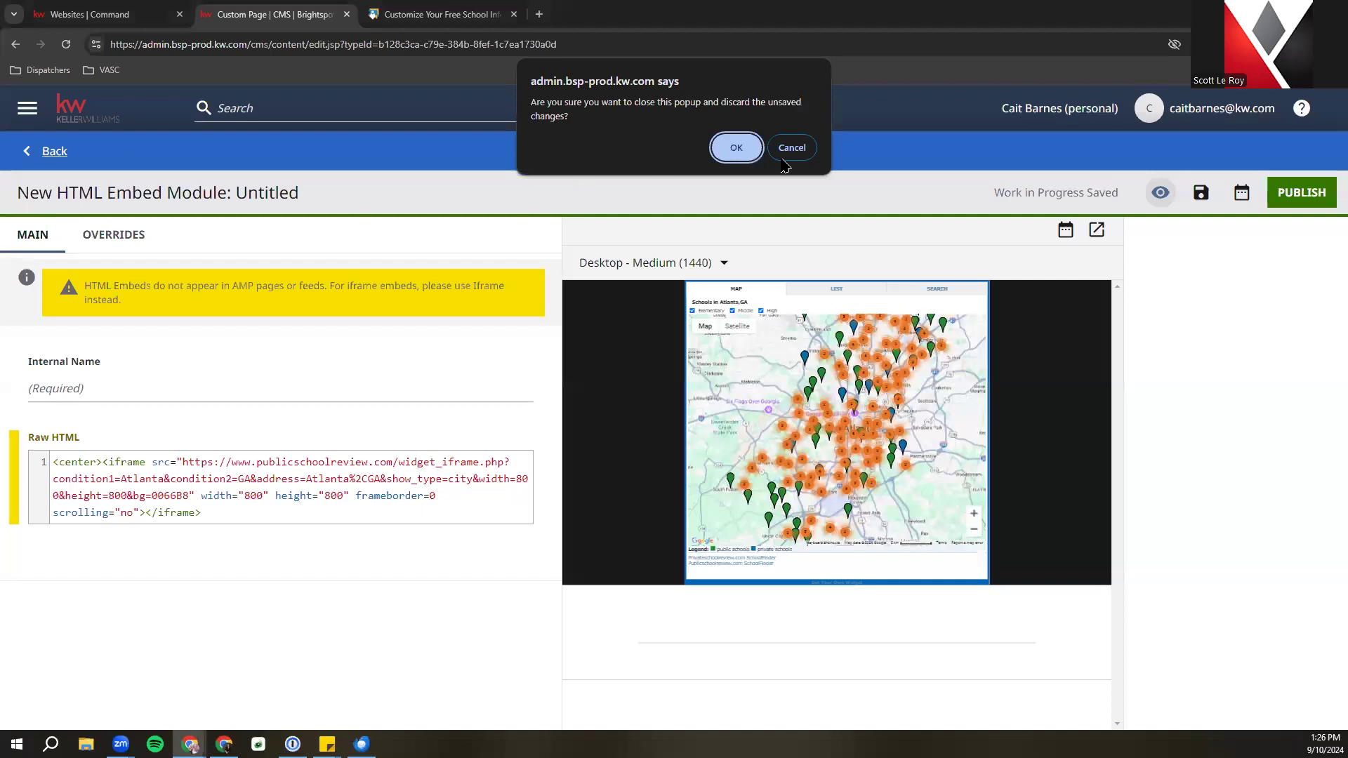
click(752, 153)
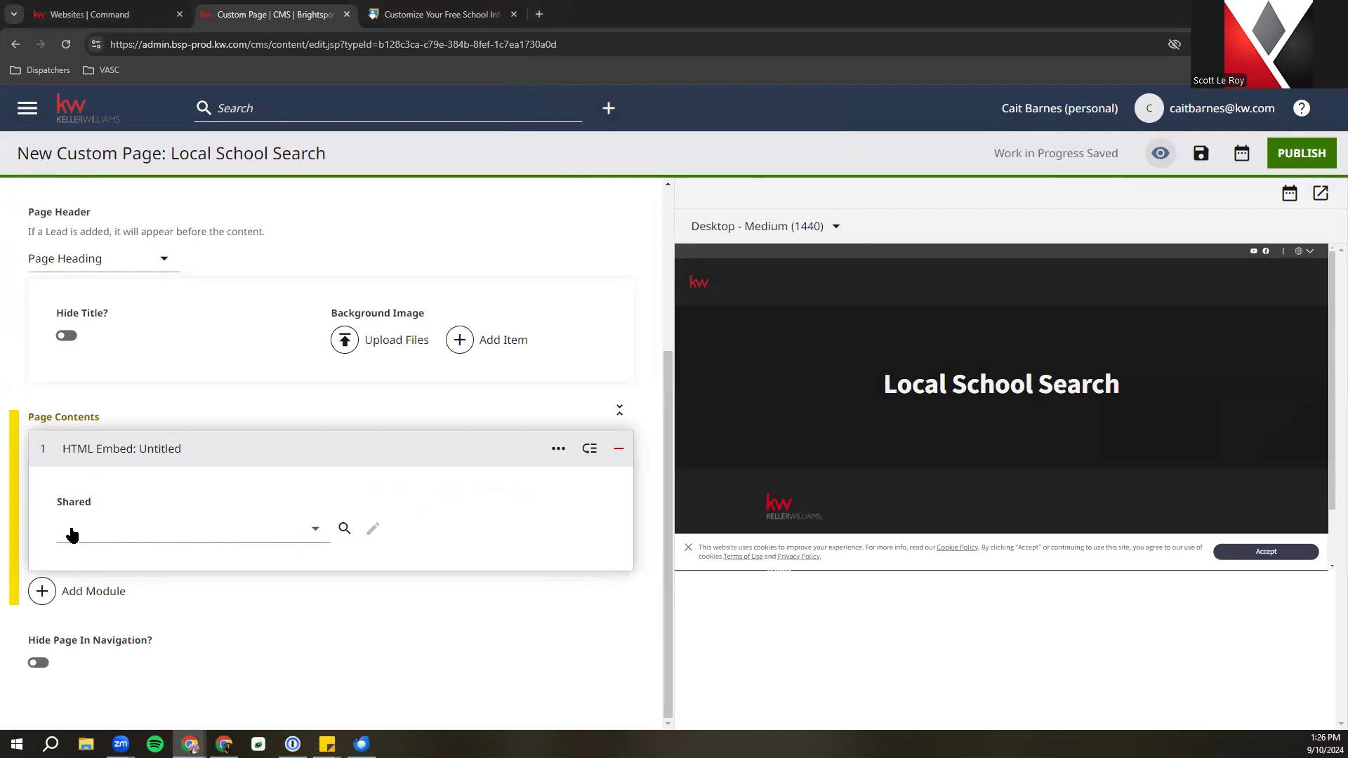
click(112, 525)
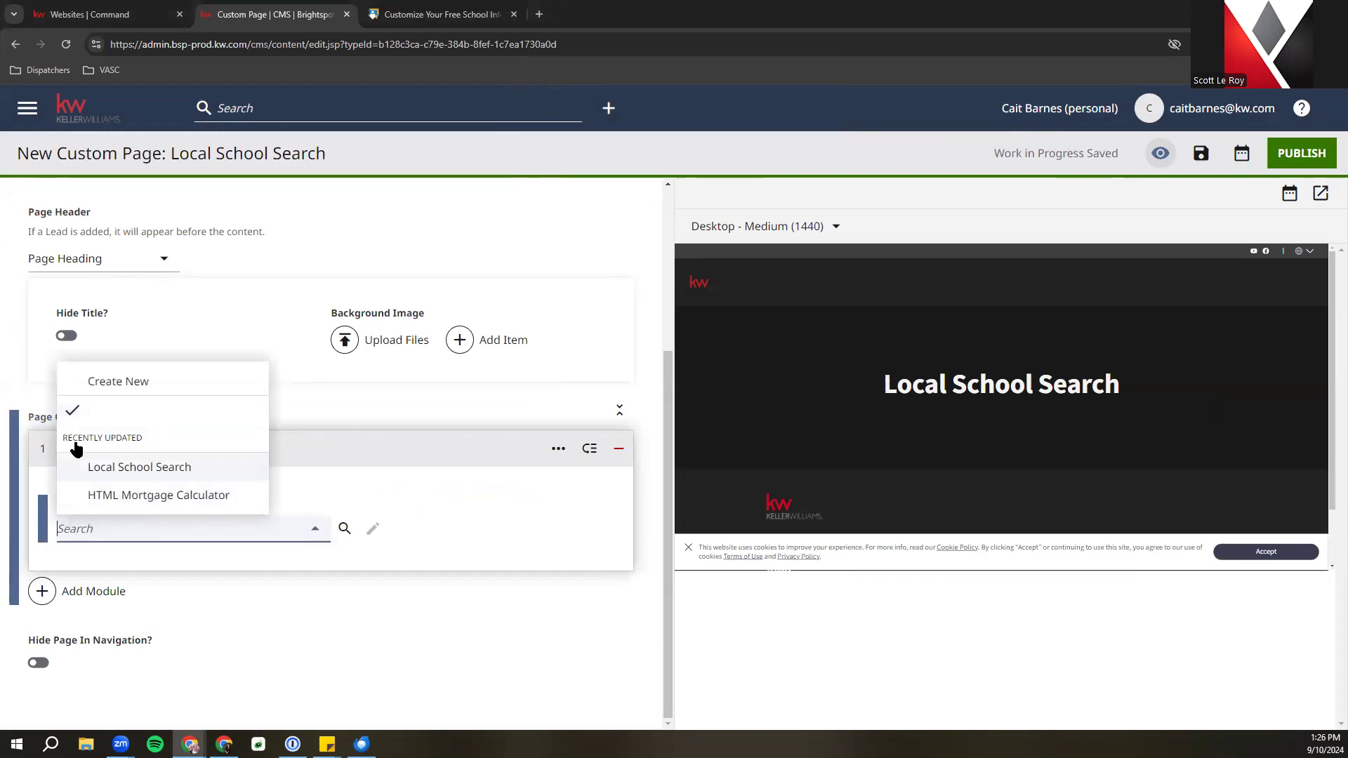
click(171, 469)
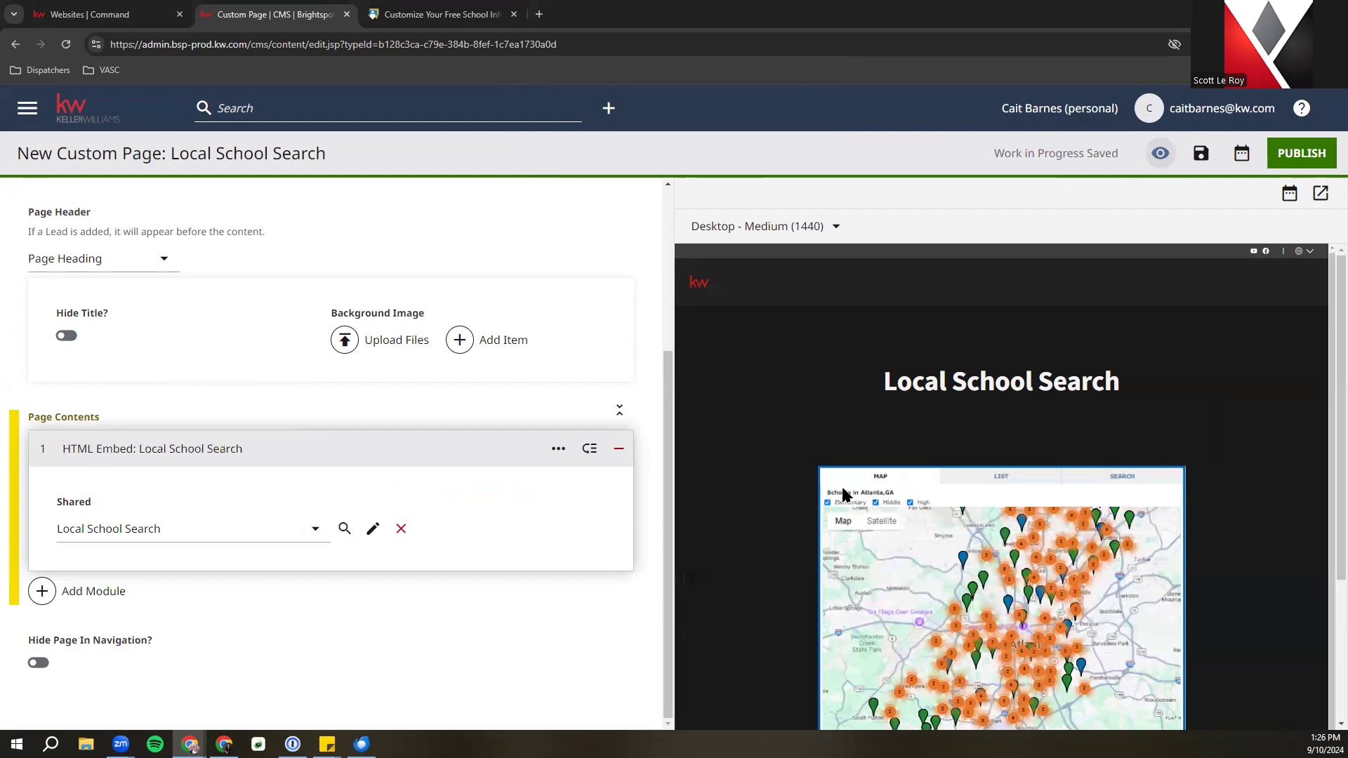
scroll(842, 493, down, 1)
scroll(843, 493, down, 3)
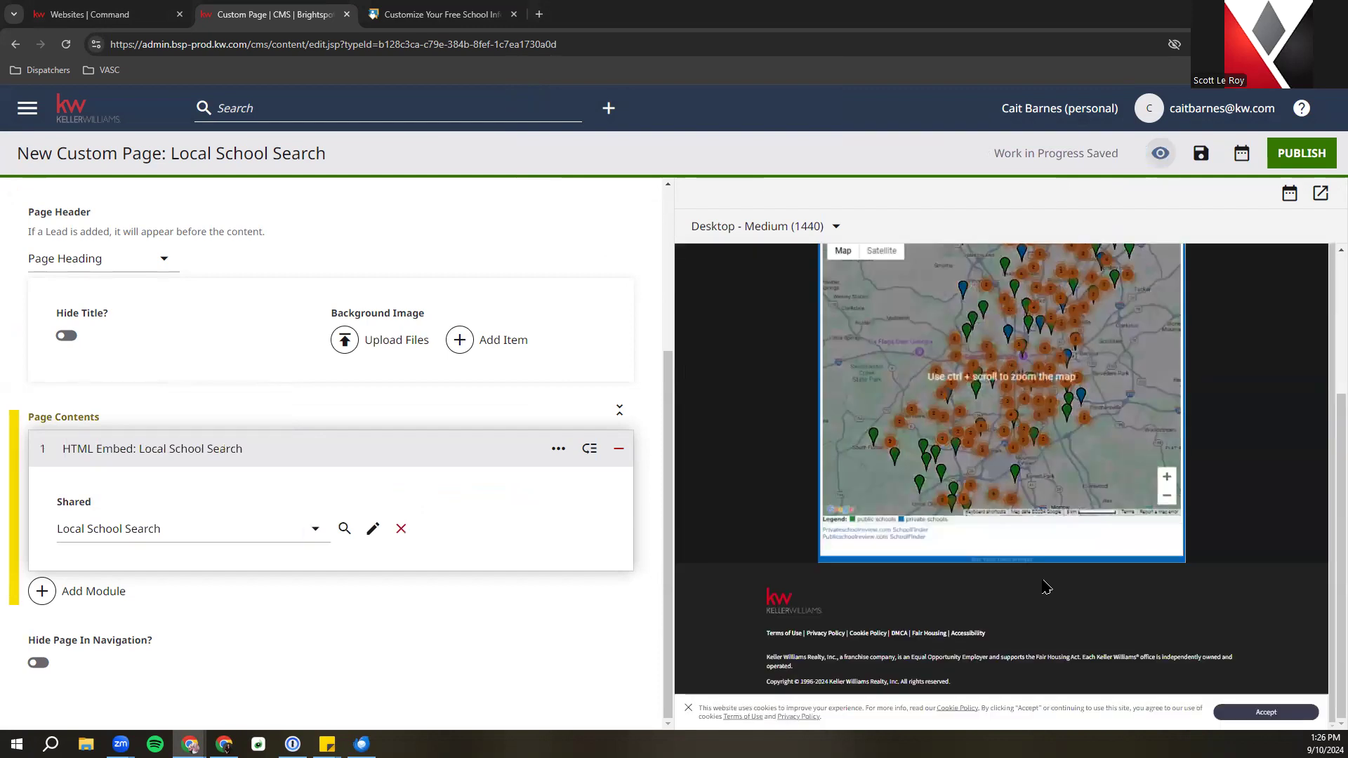
scroll(1047, 588, up, 4)
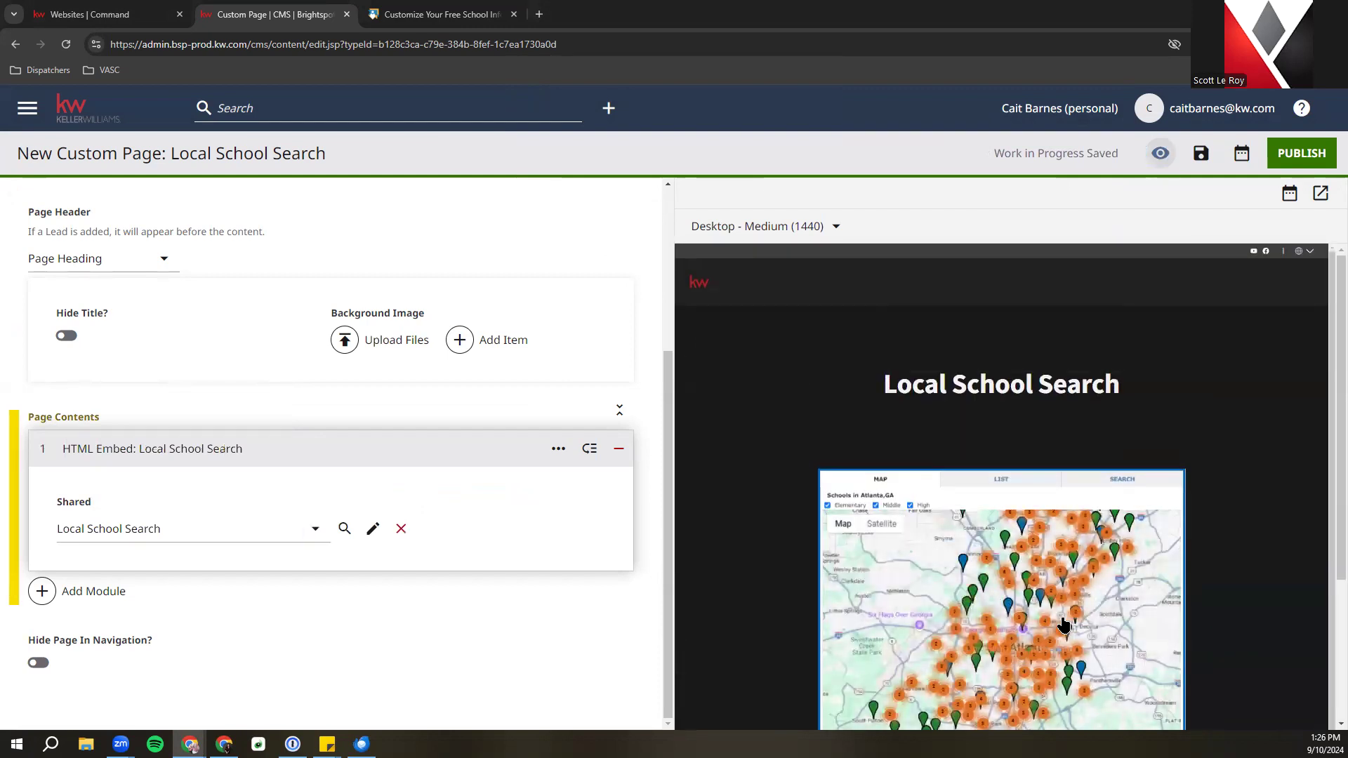
scroll(1064, 625, down, 1)
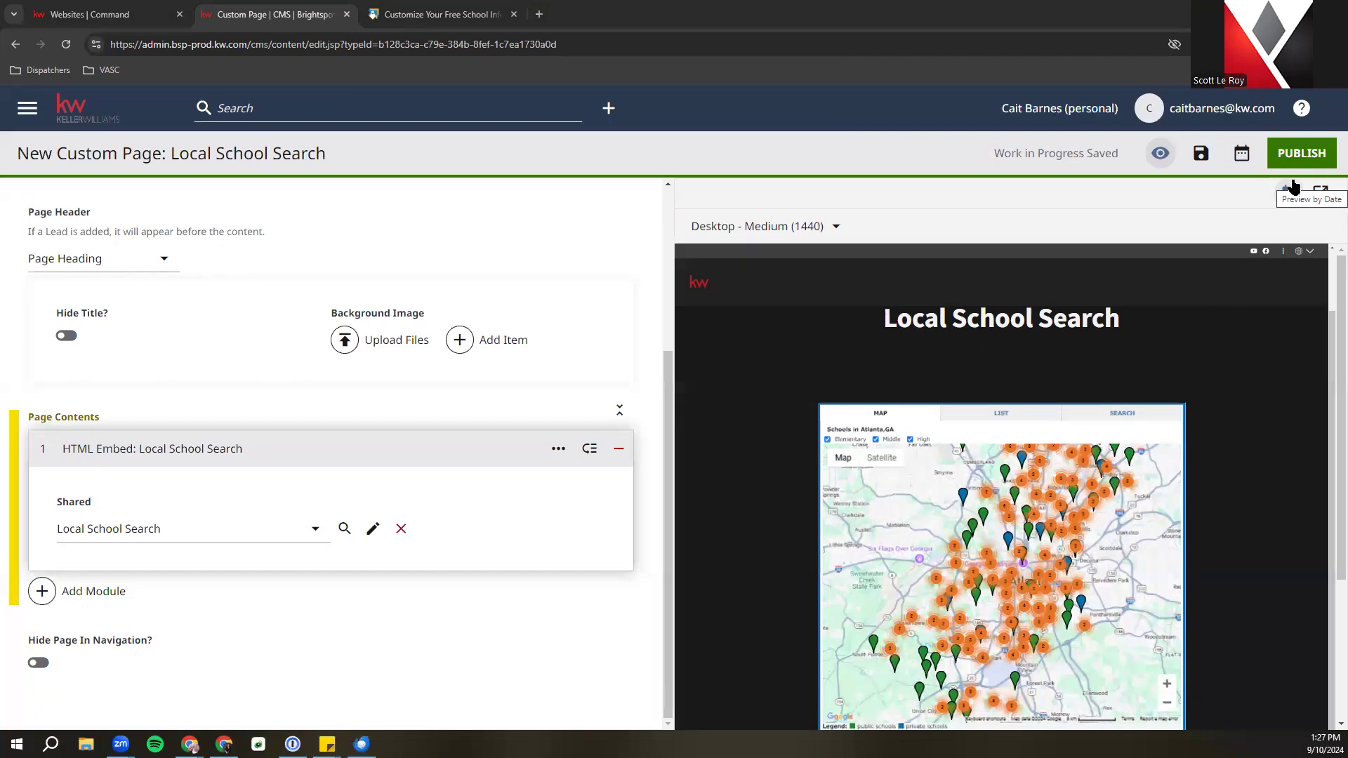
scroll(1166, 367, up, 1)
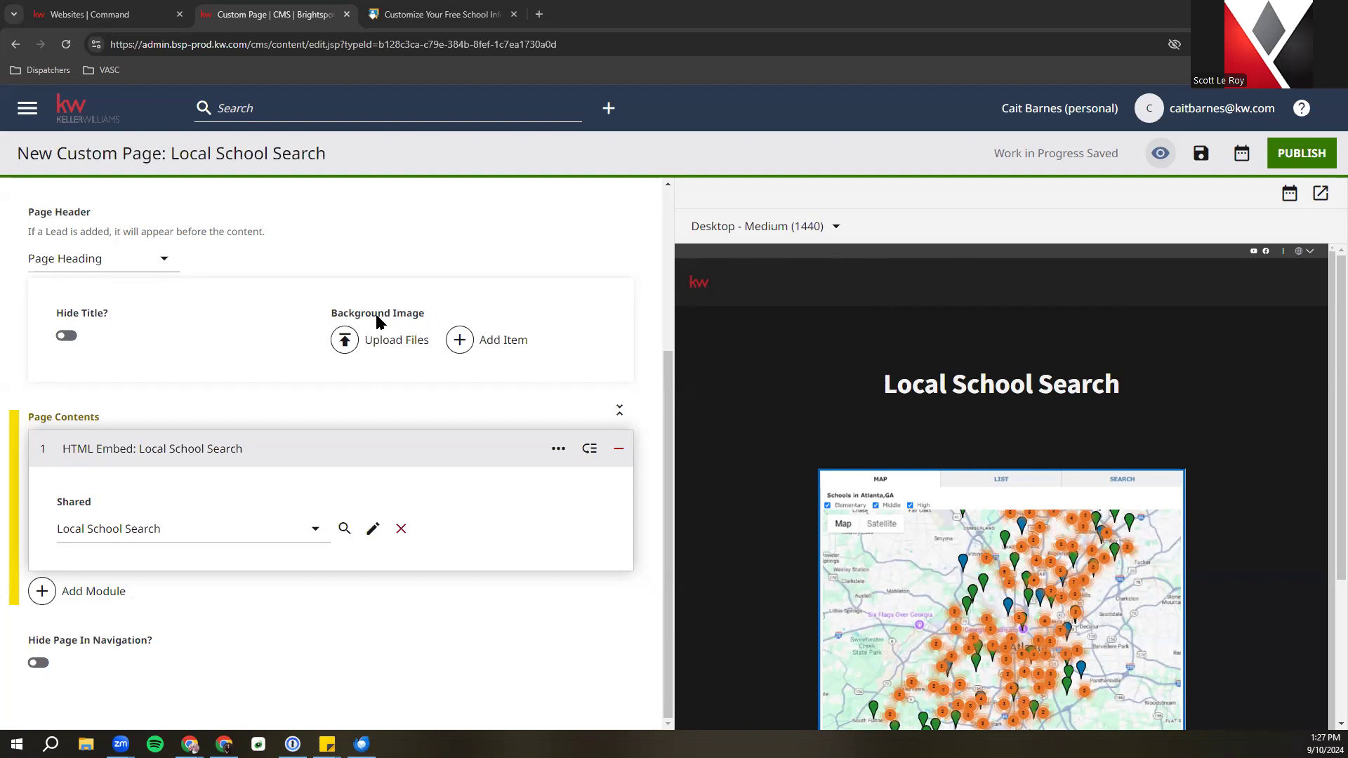
Cancel a file upload, then add a Background Image item to the header and open the image library
click(378, 340)
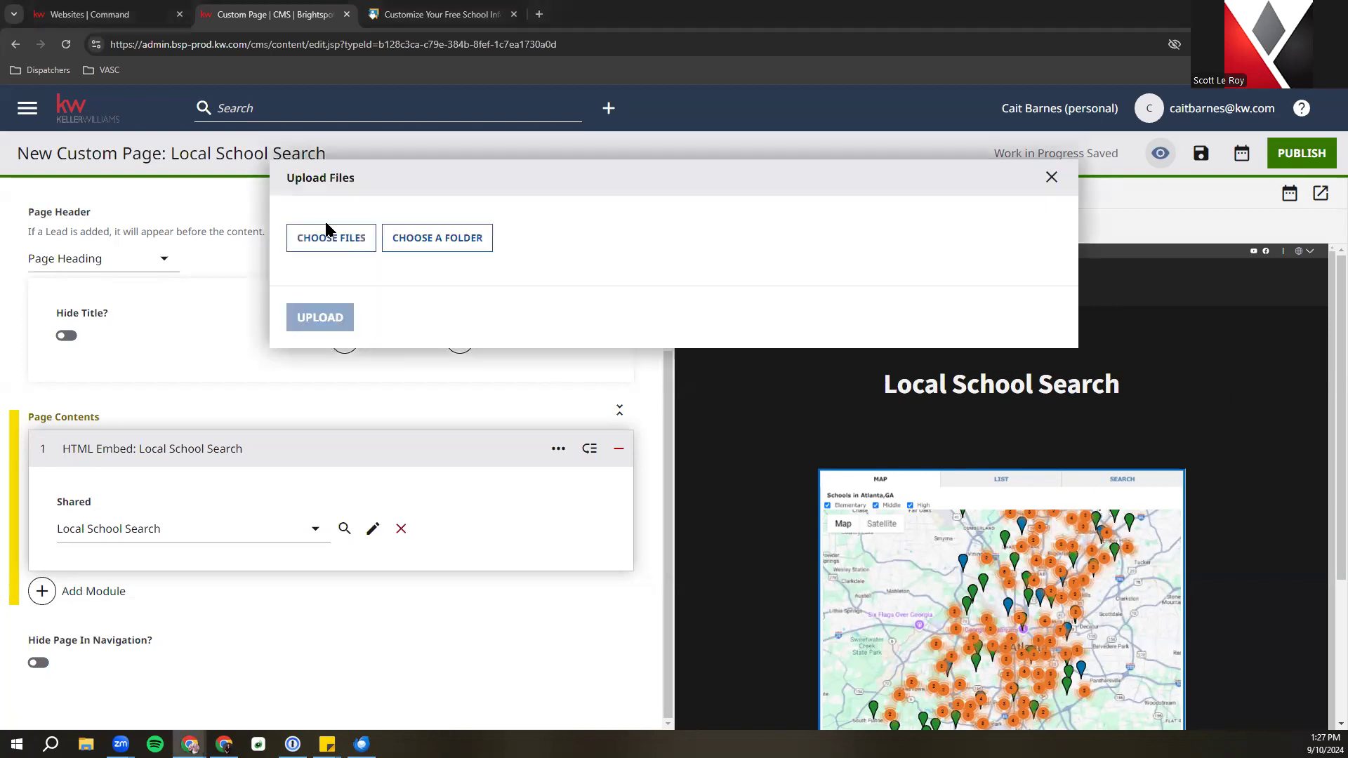
click(309, 239)
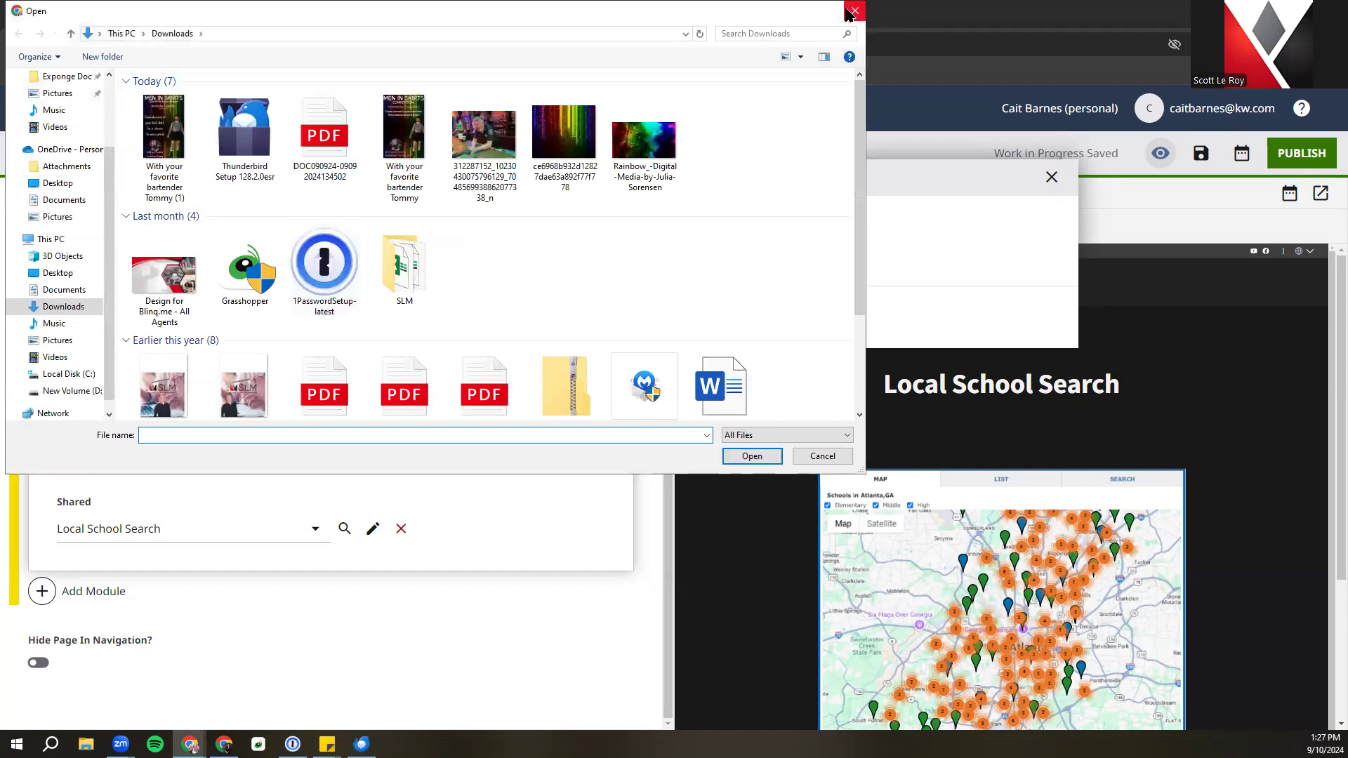
click(854, 10)
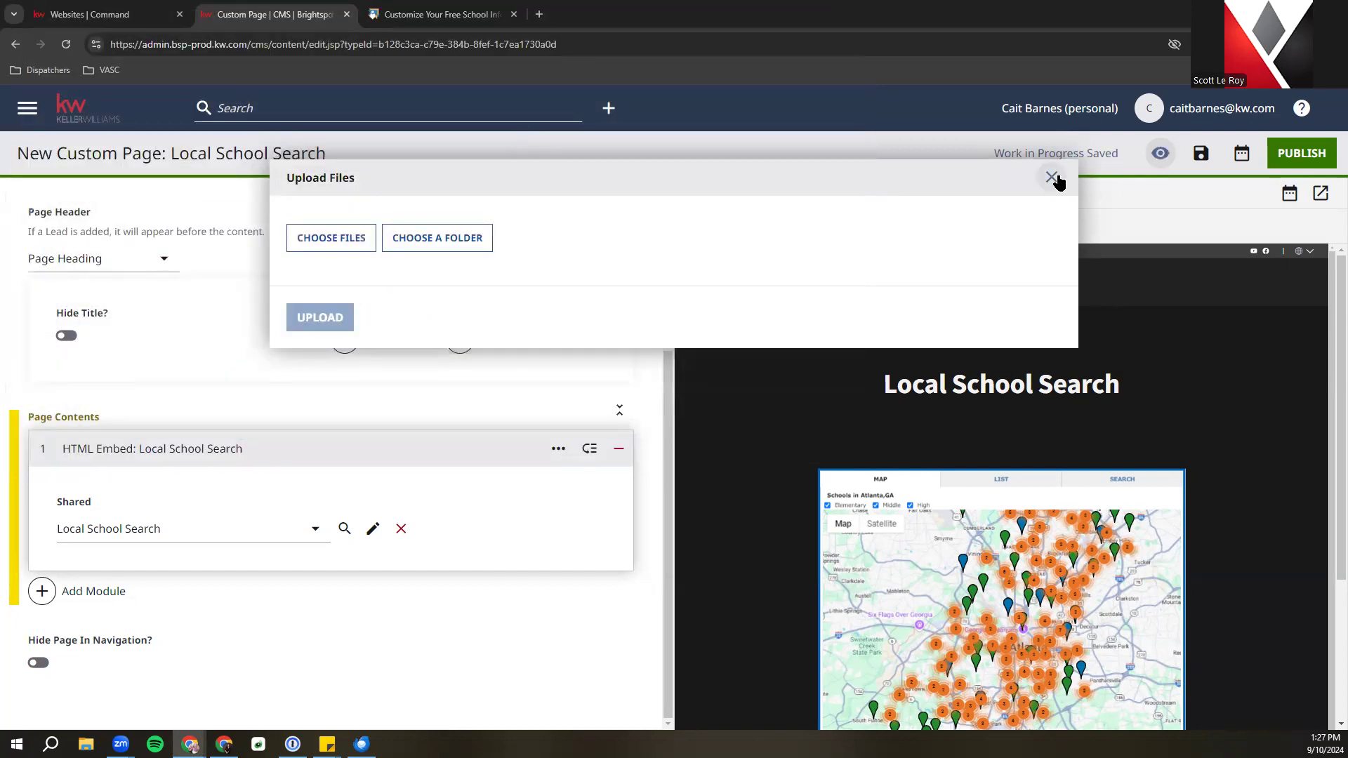
click(1051, 177)
click(502, 341)
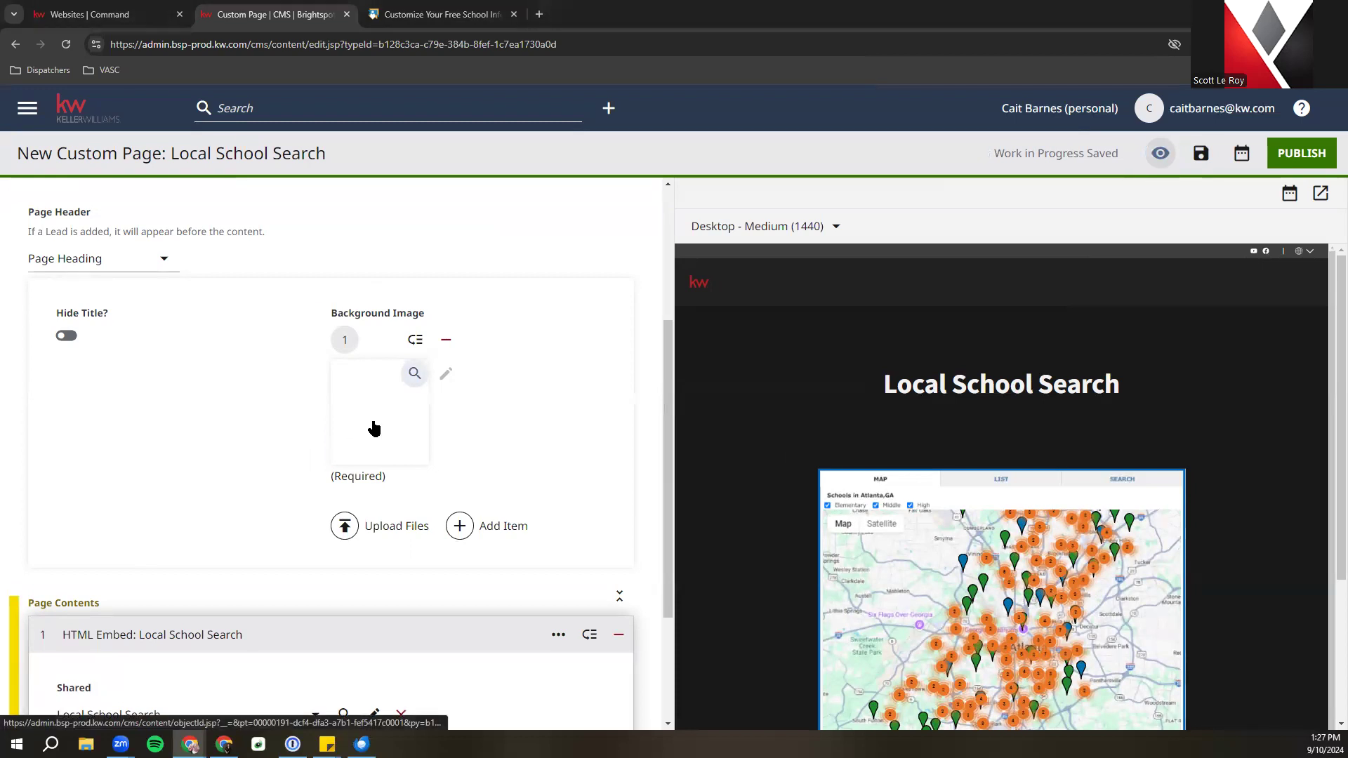
click(415, 373)
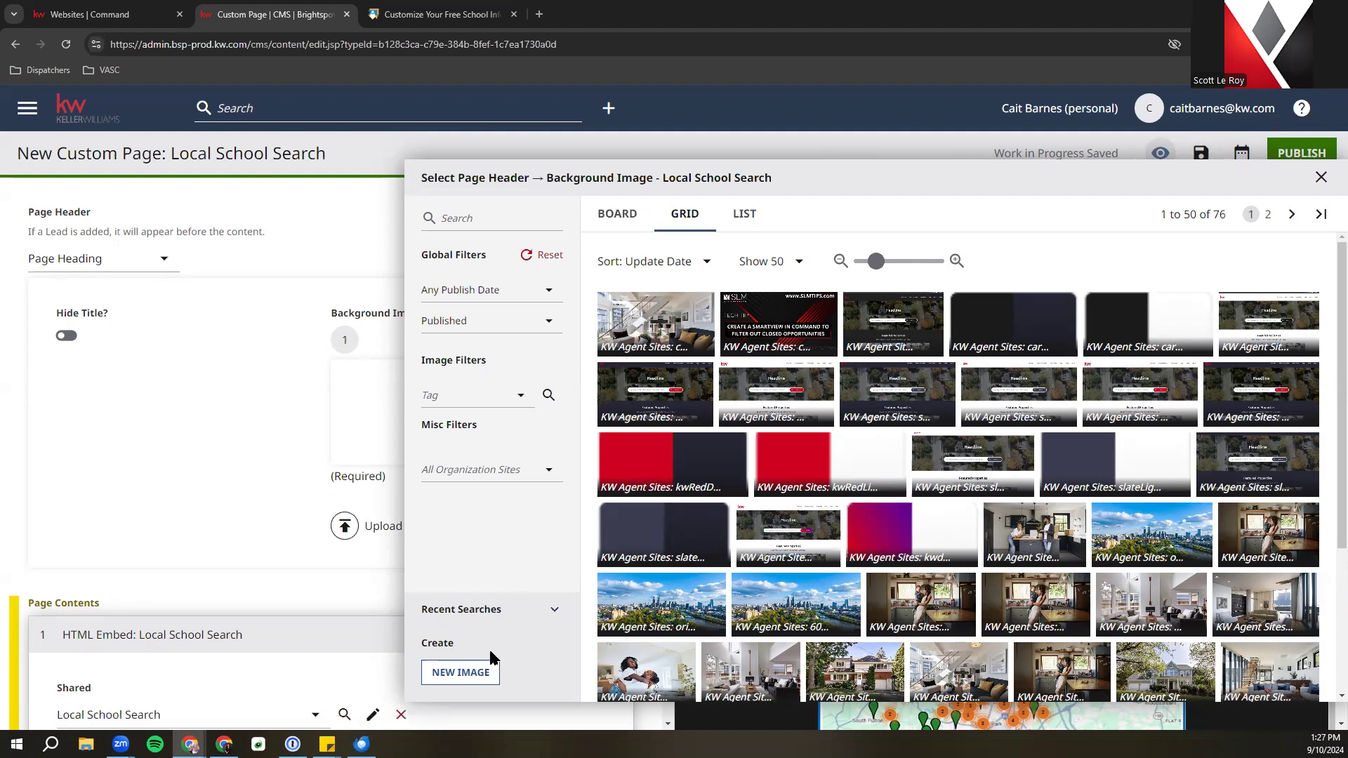
Abandon a new image upload and pick the city-skyline photo from the library as the background
click(474, 684)
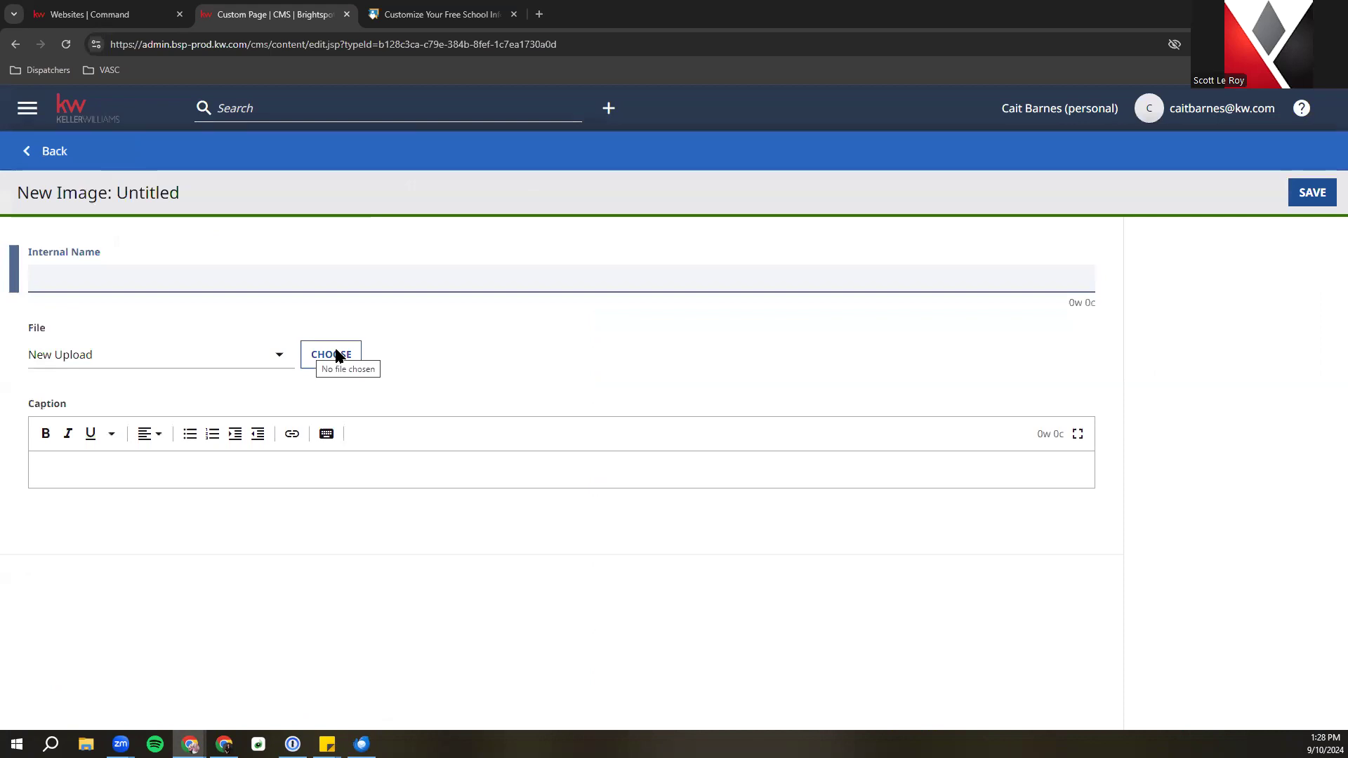
click(166, 369)
click(165, 367)
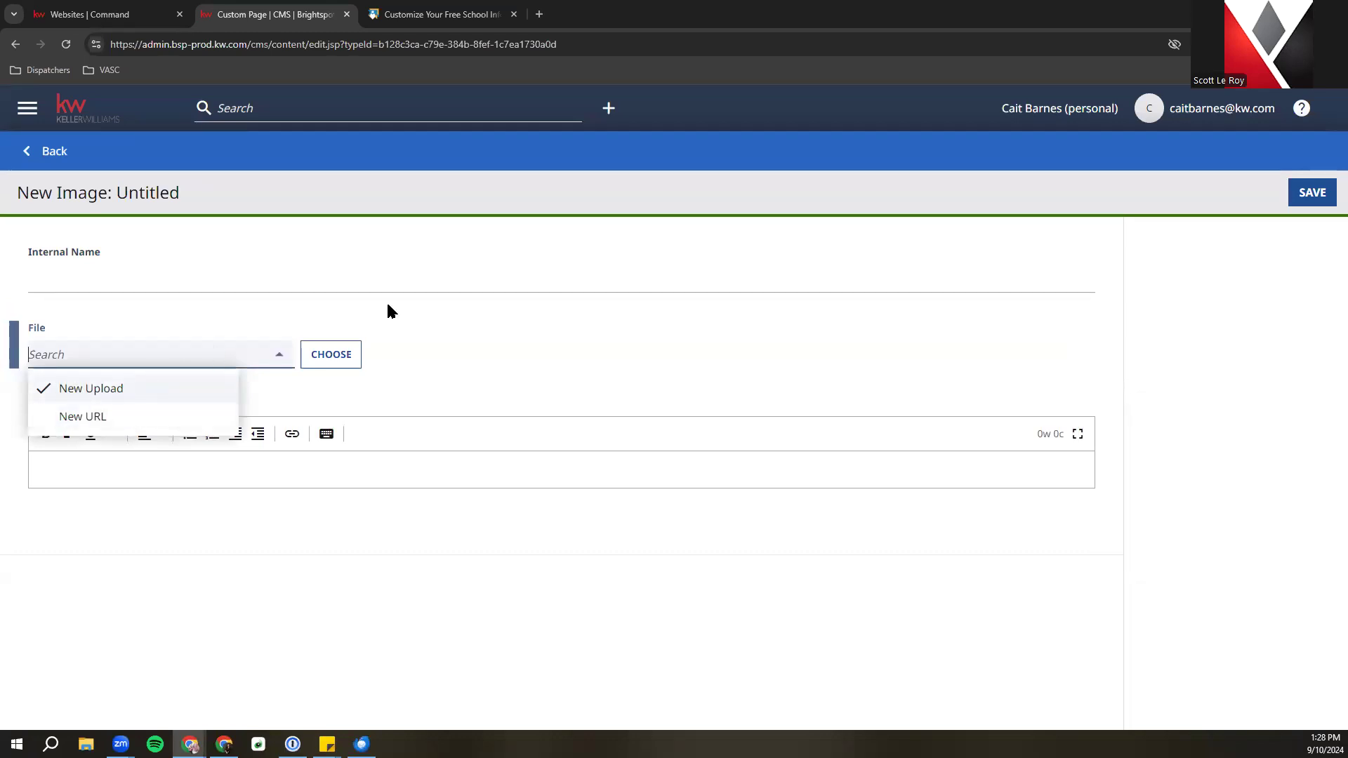
click(500, 300)
click(351, 355)
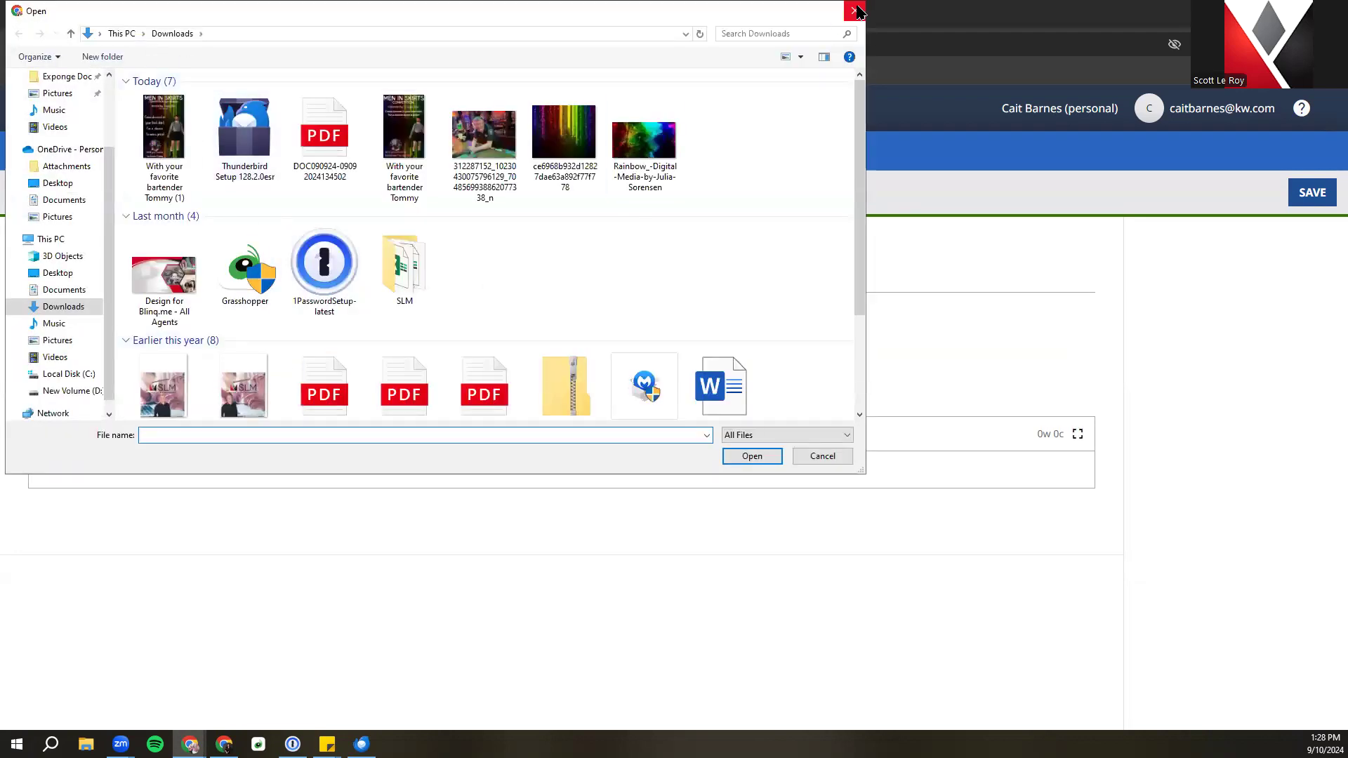
click(856, 10)
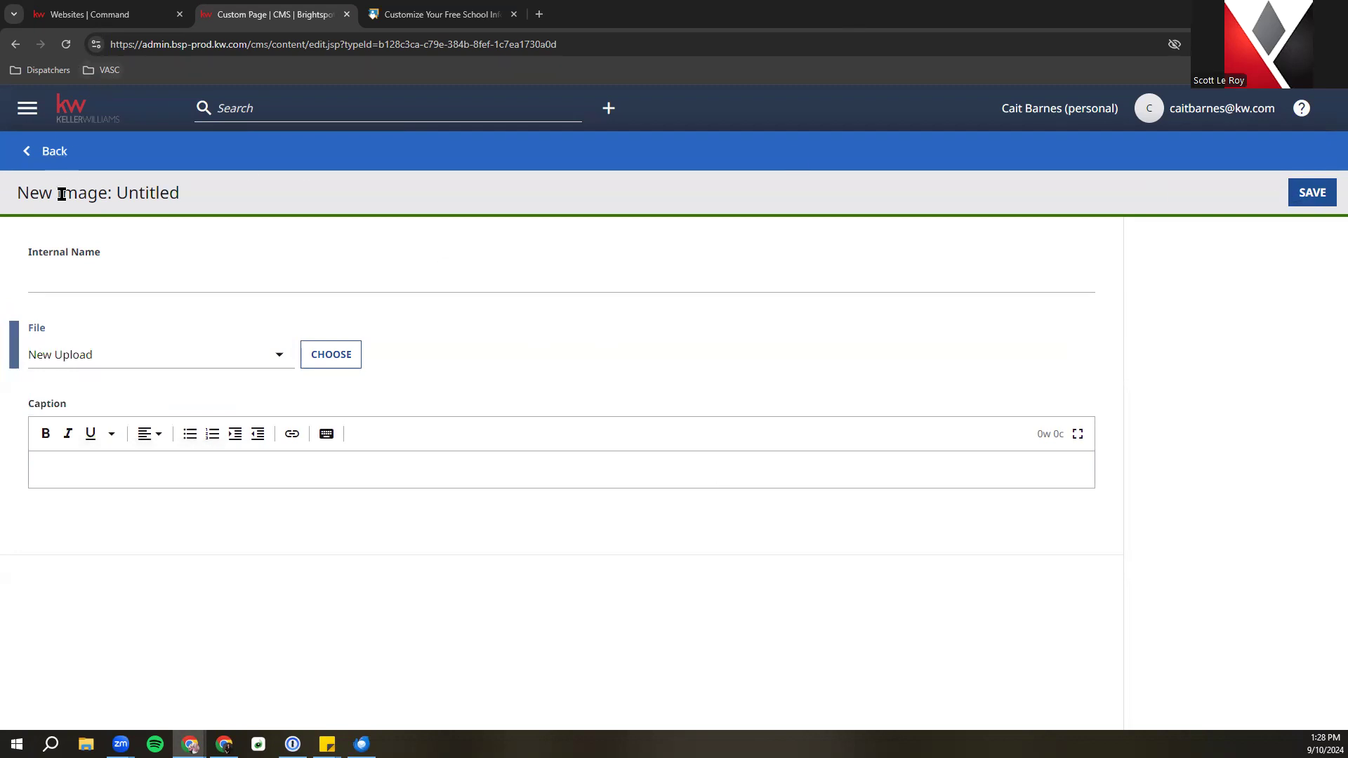
click(56, 153)
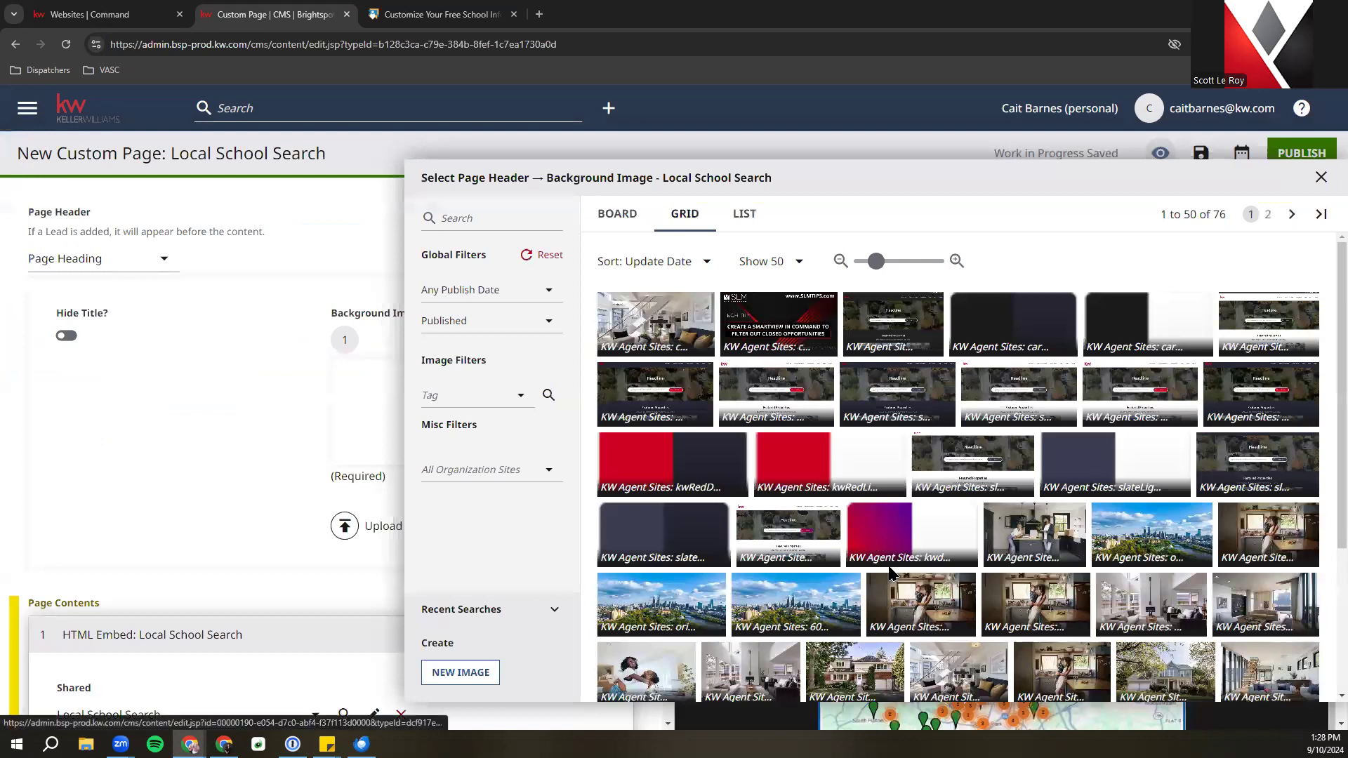
click(1135, 534)
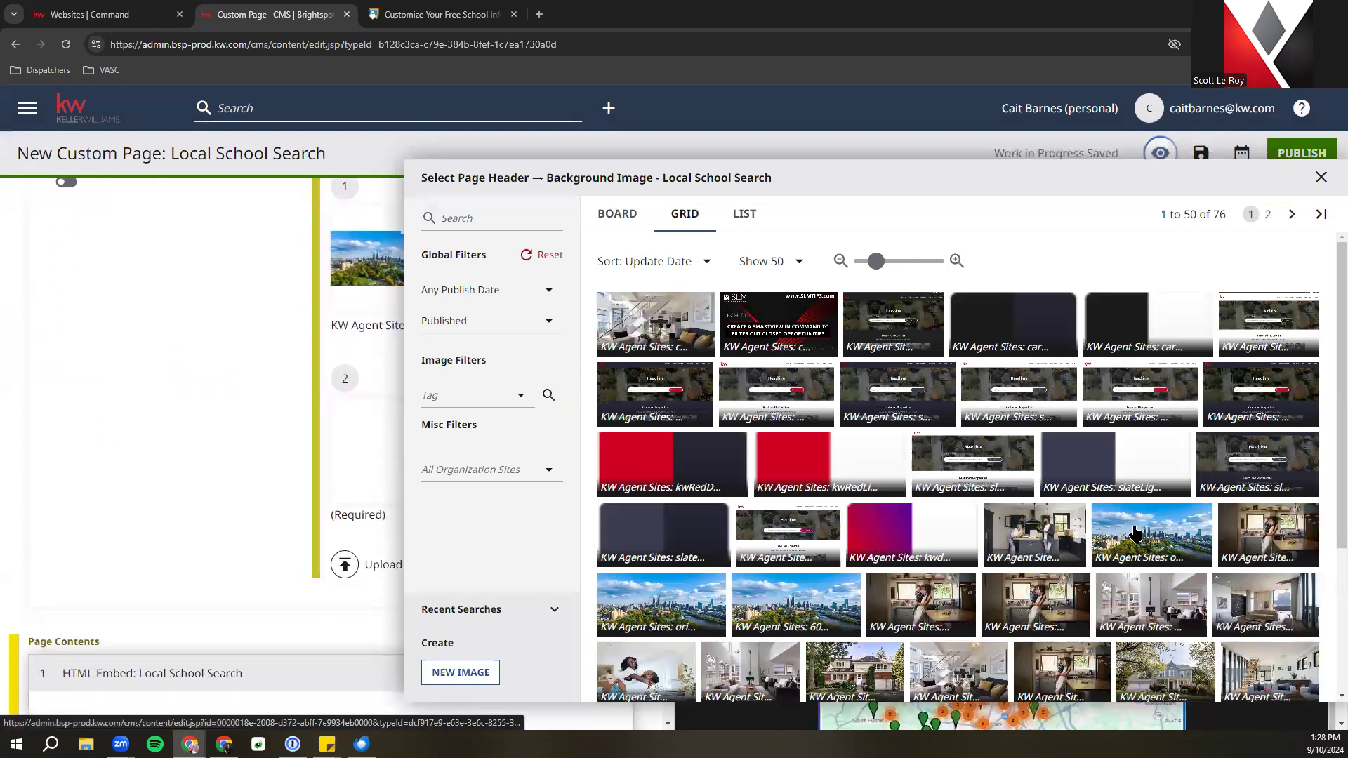
Close the Background Image picker and scroll the editor back up to the Page Title
click(1322, 178)
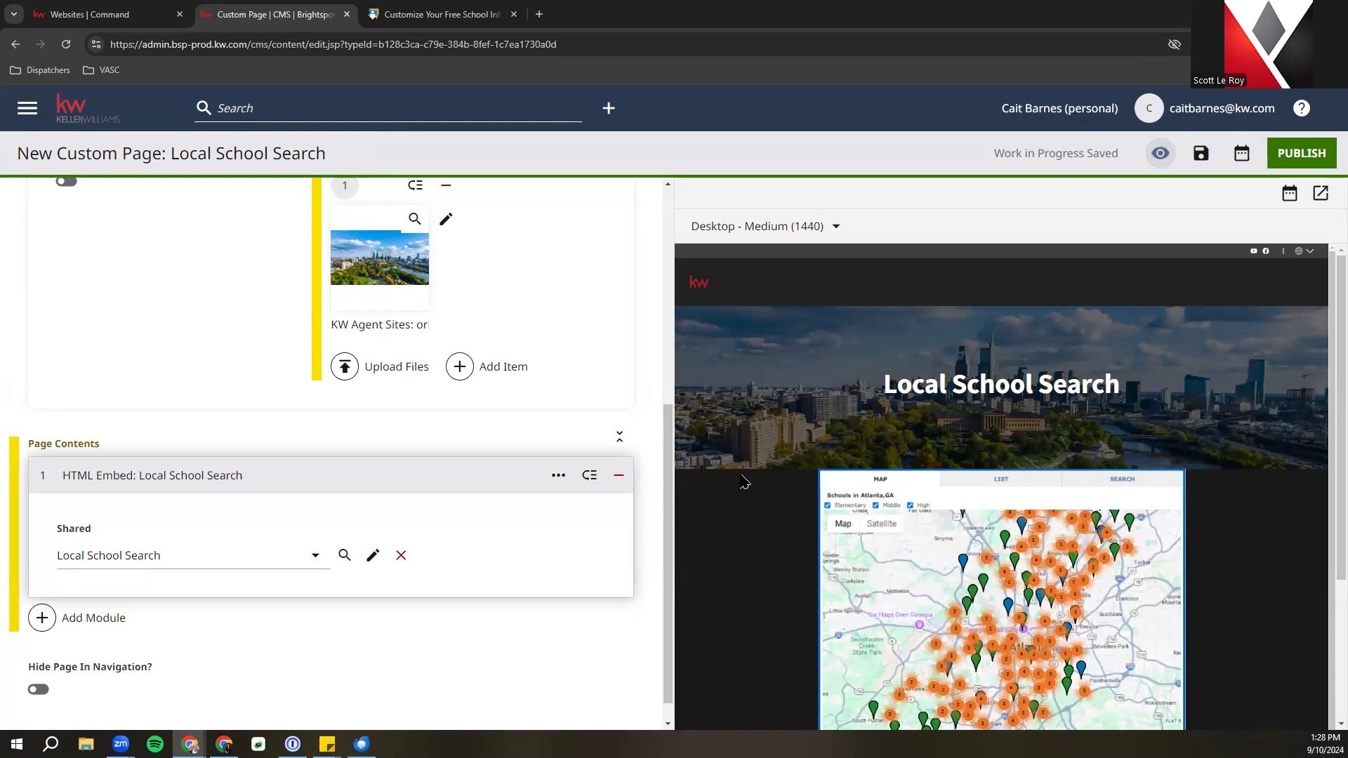
scroll(598, 545, up, 5)
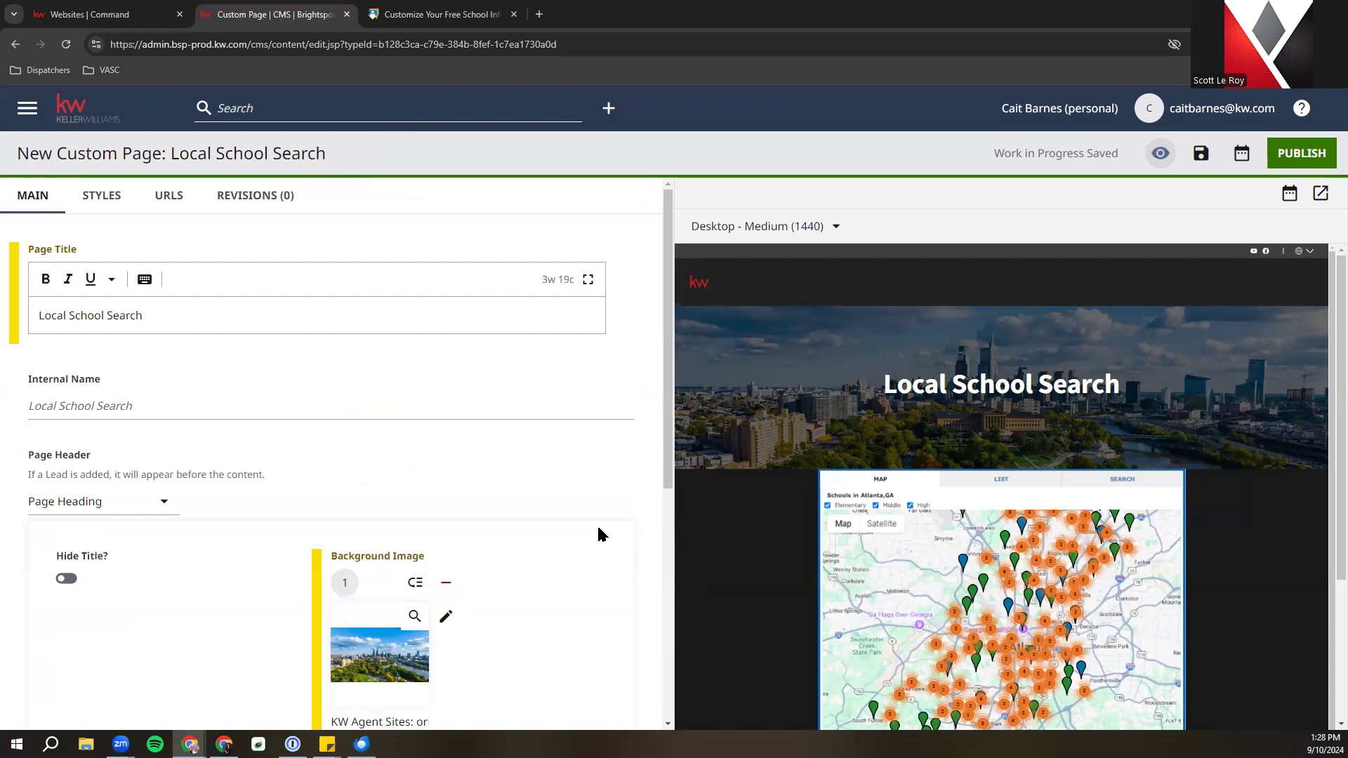
Select the whole 'Local School Search' title text and apply Bold to it
triple_click(116, 323)
click(45, 279)
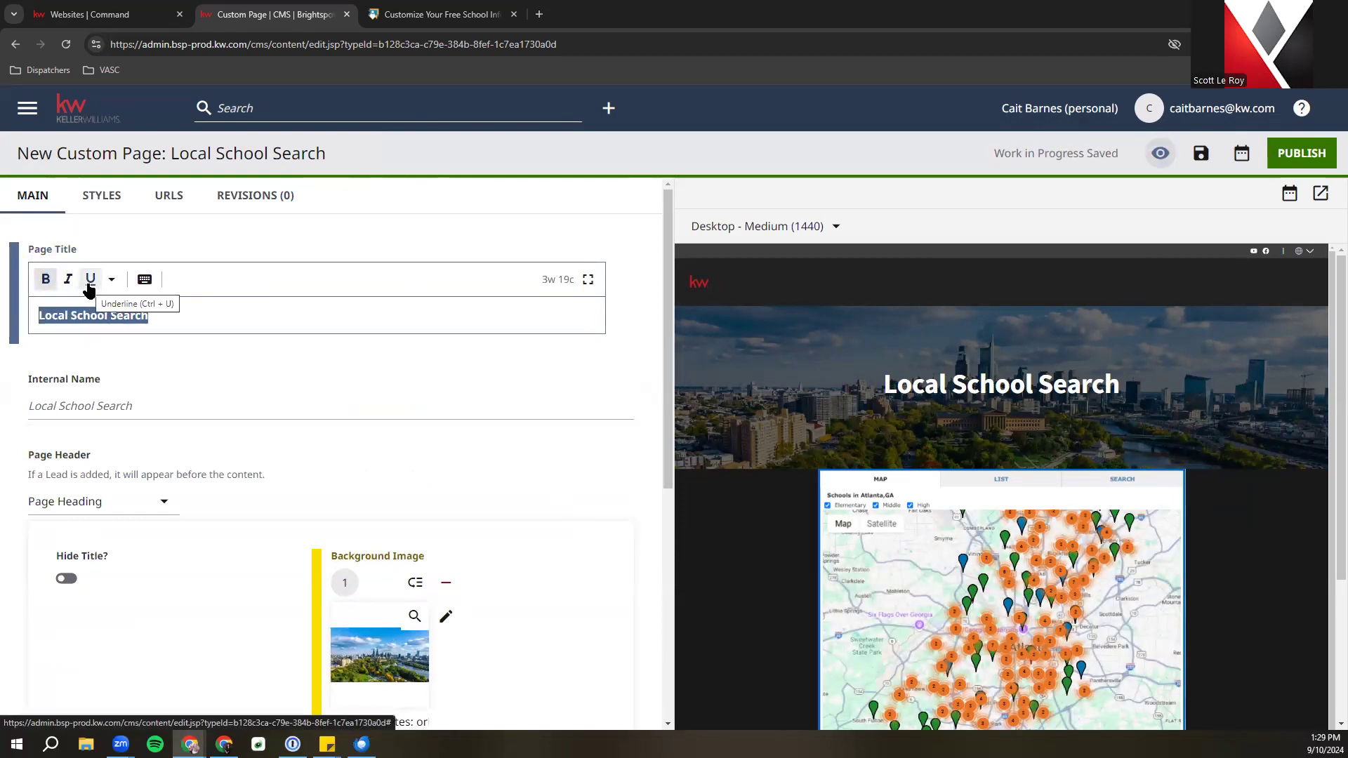
click(187, 310)
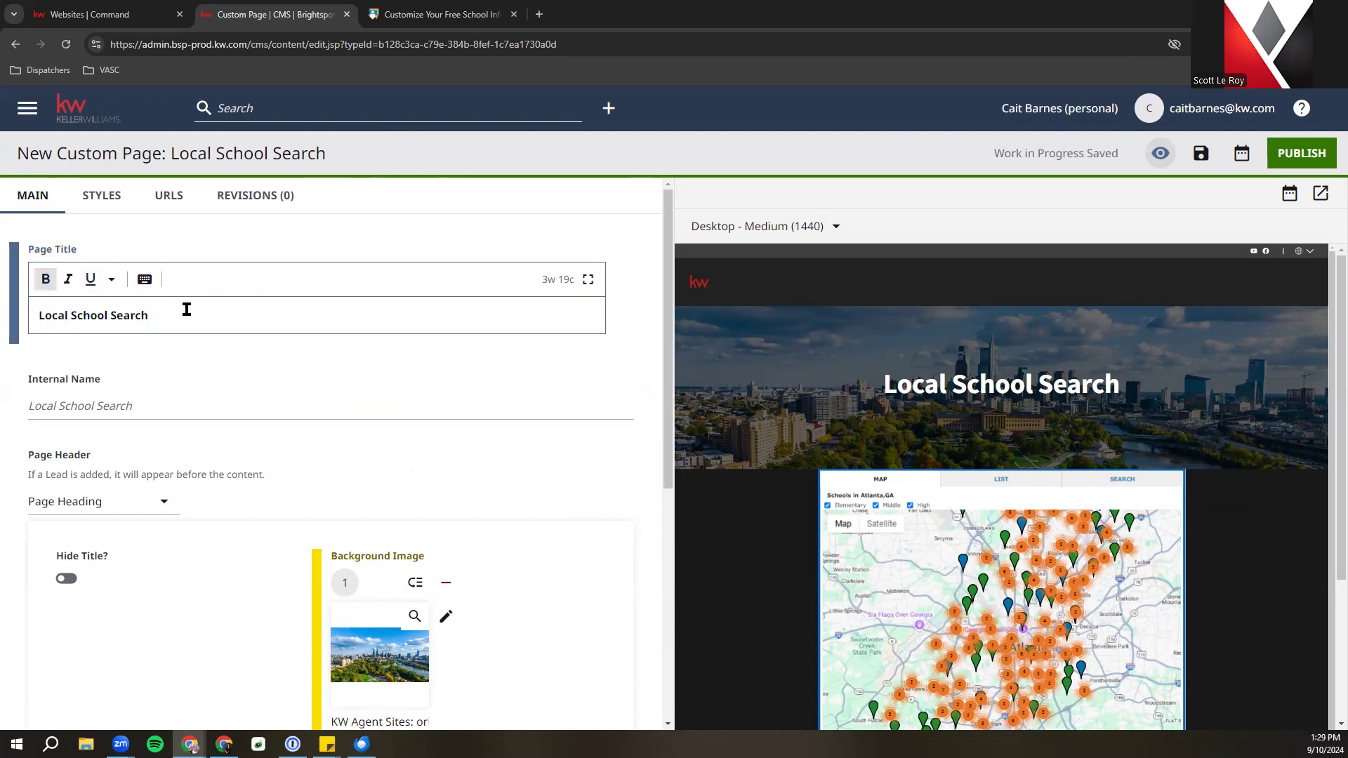
scroll(207, 346, down, 2)
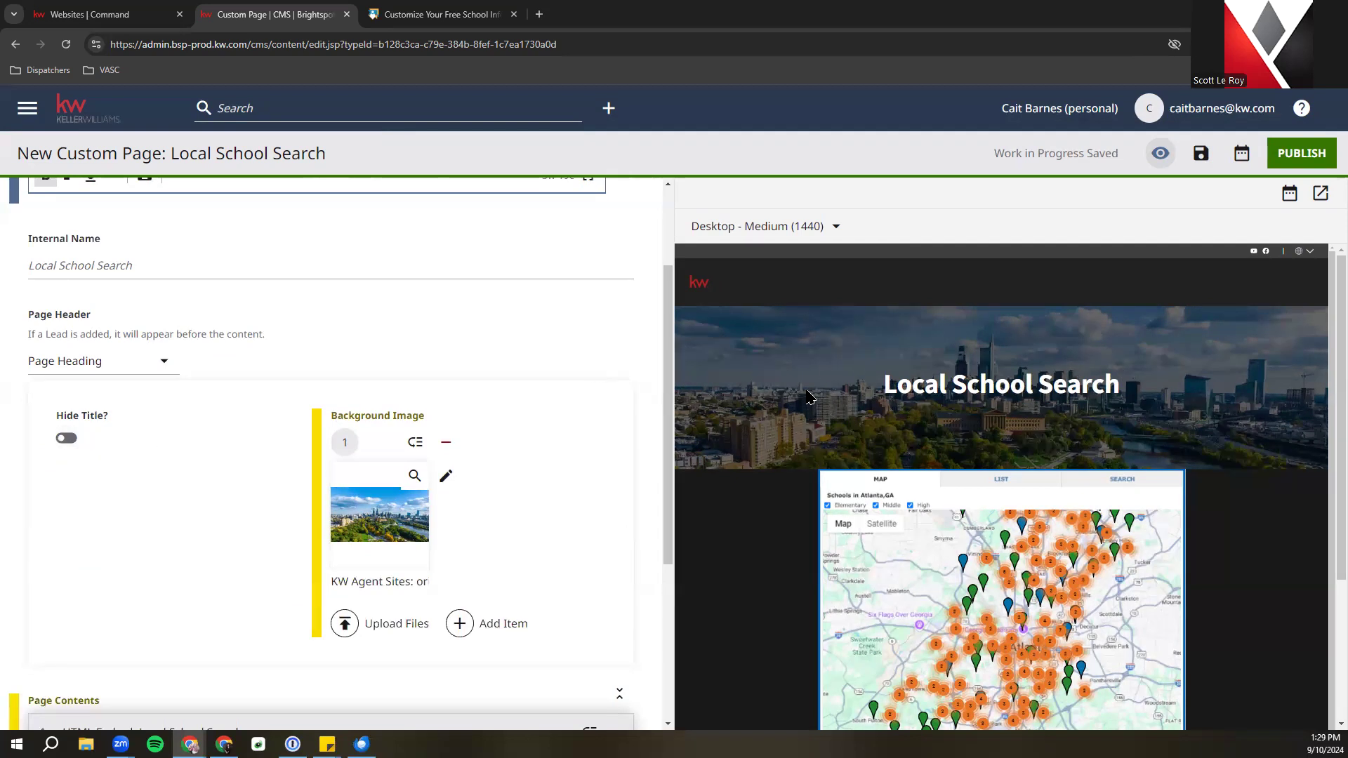
scroll(319, 459, down, 4)
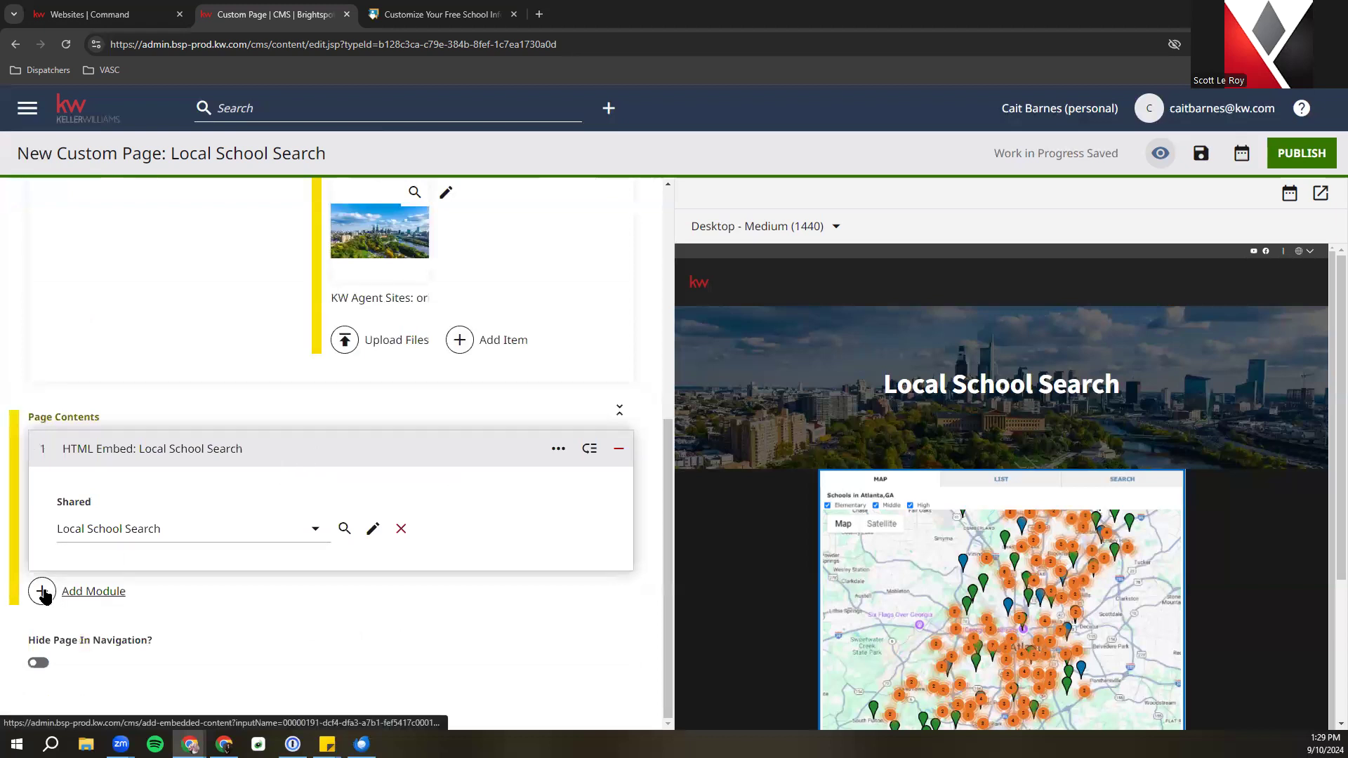
scroll(1039, 582, down, 5)
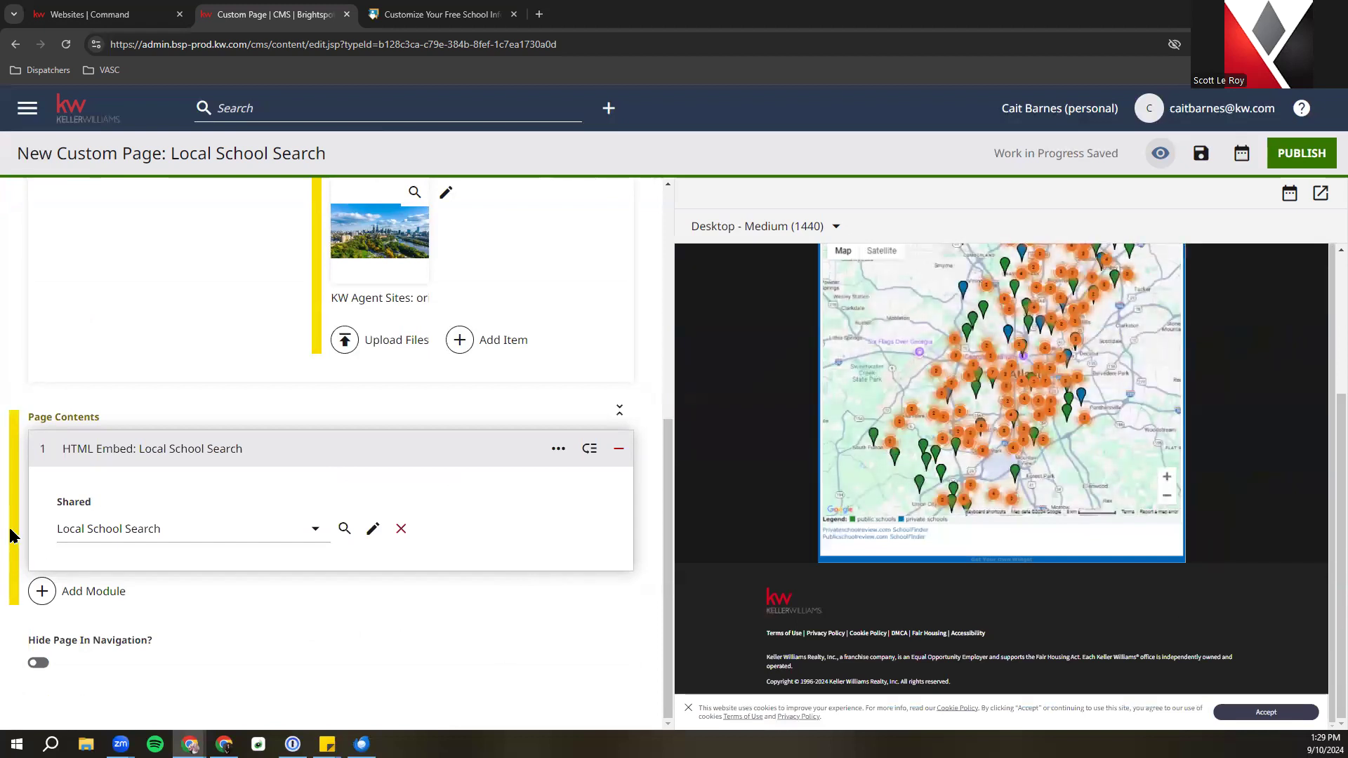
Add a Form module below the school map and set it to the shared defaultAgentContactTitle form
click(52, 596)
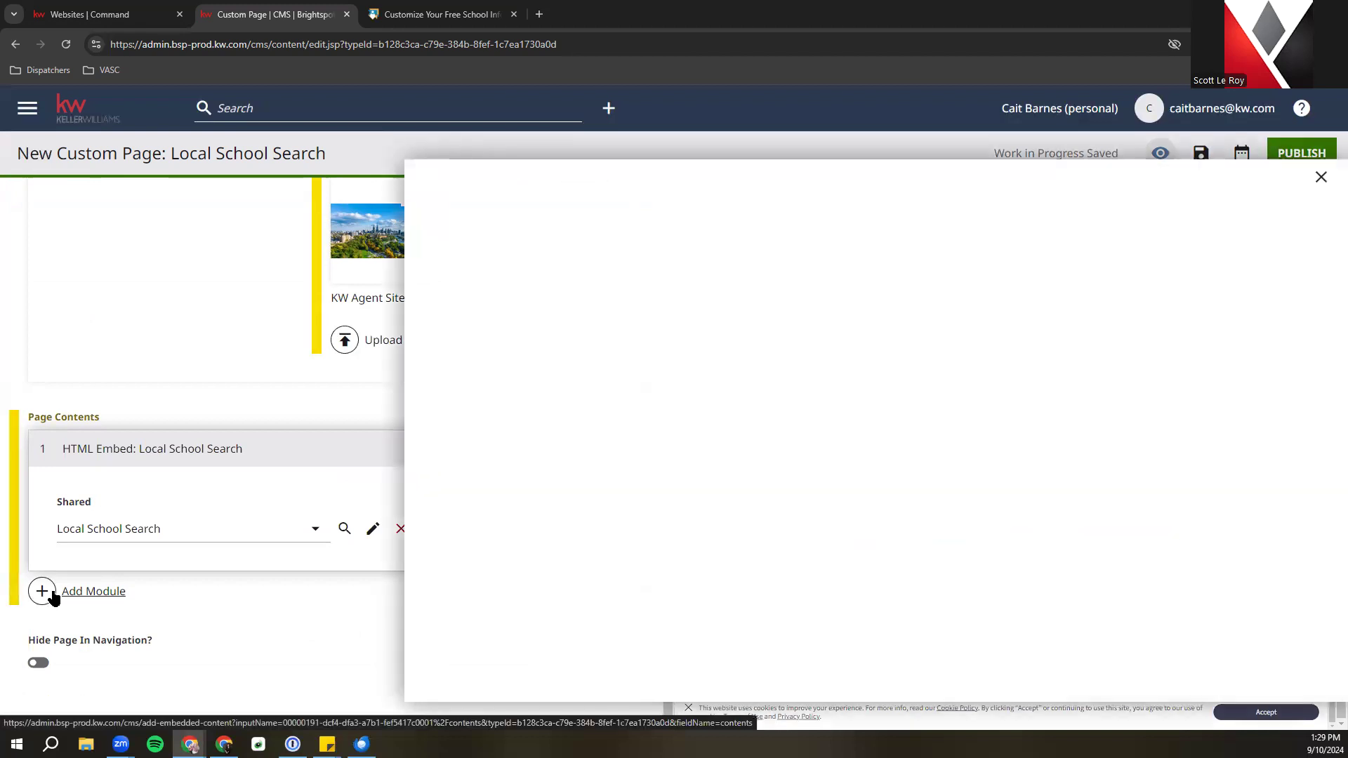
scroll(646, 551, down, 15)
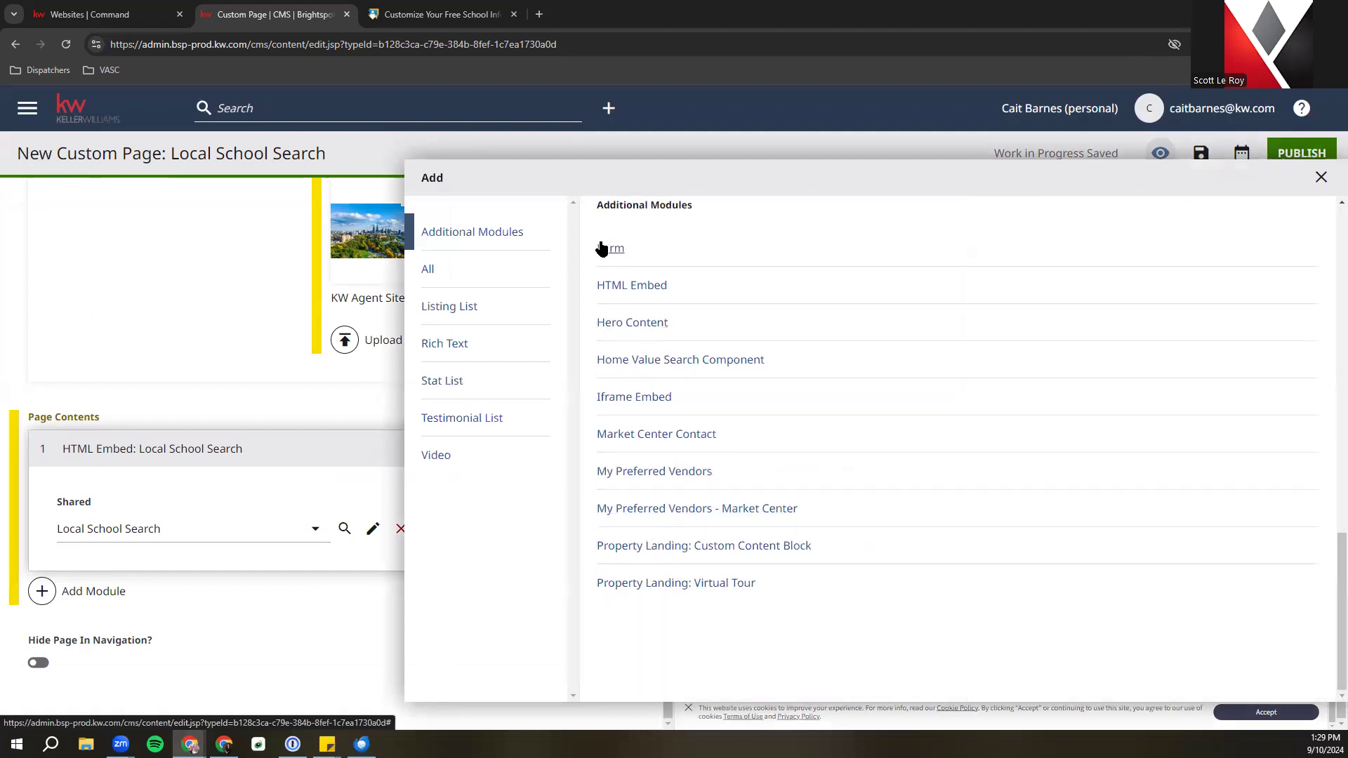
click(610, 247)
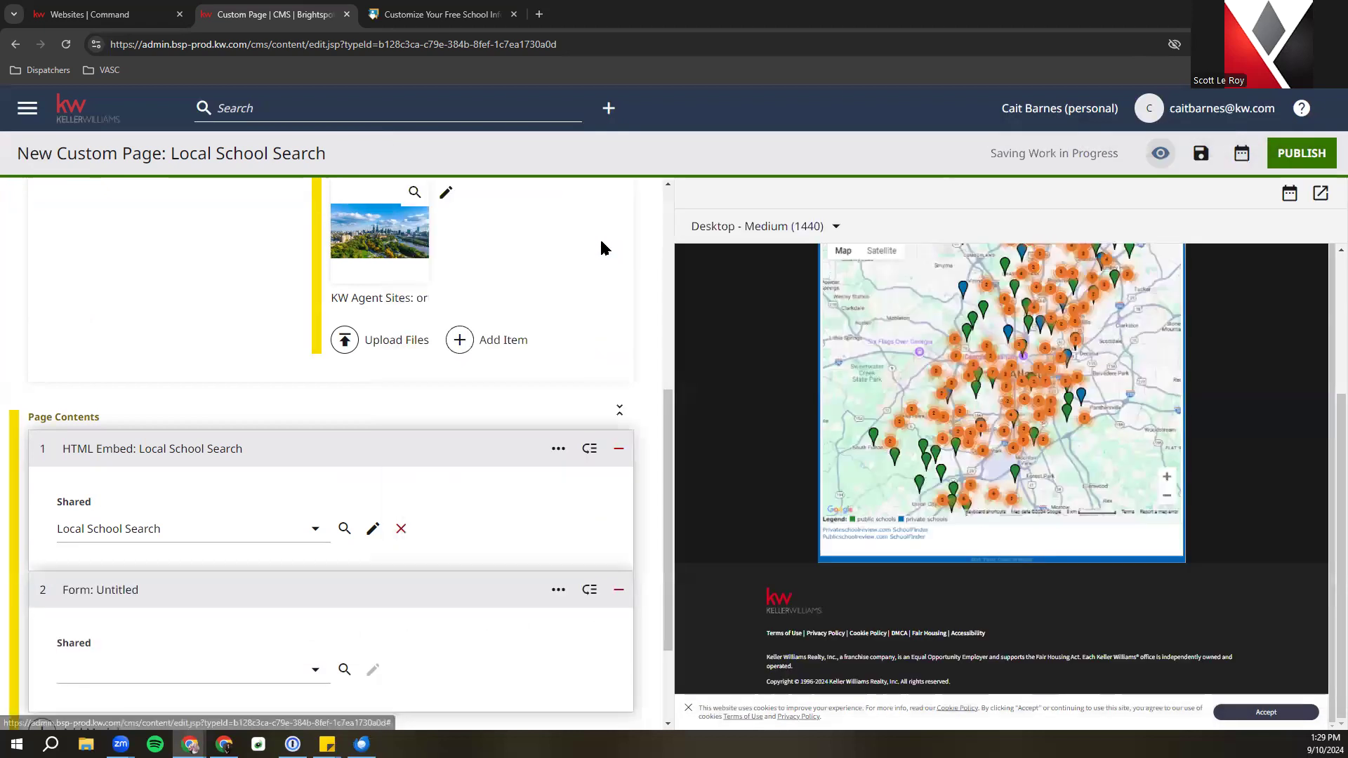
scroll(624, 280, down, 2)
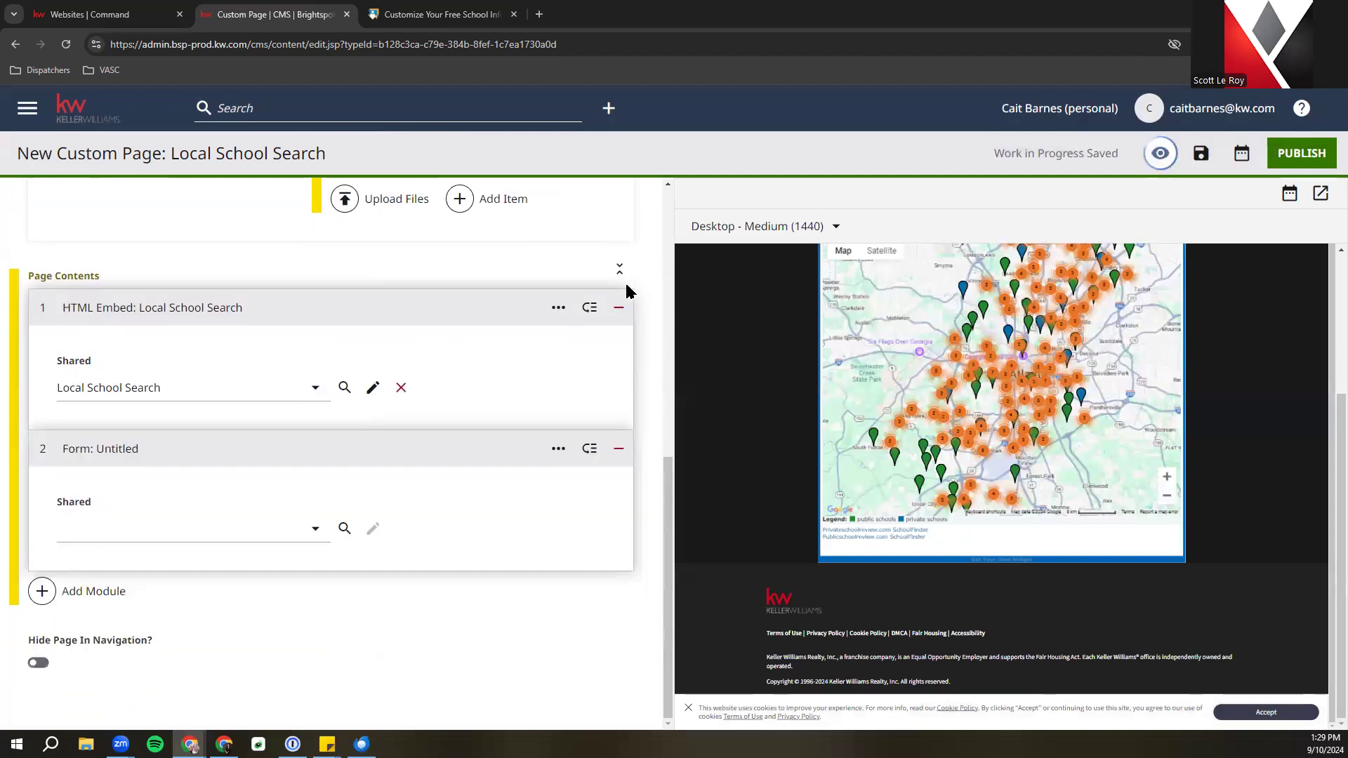
click(88, 528)
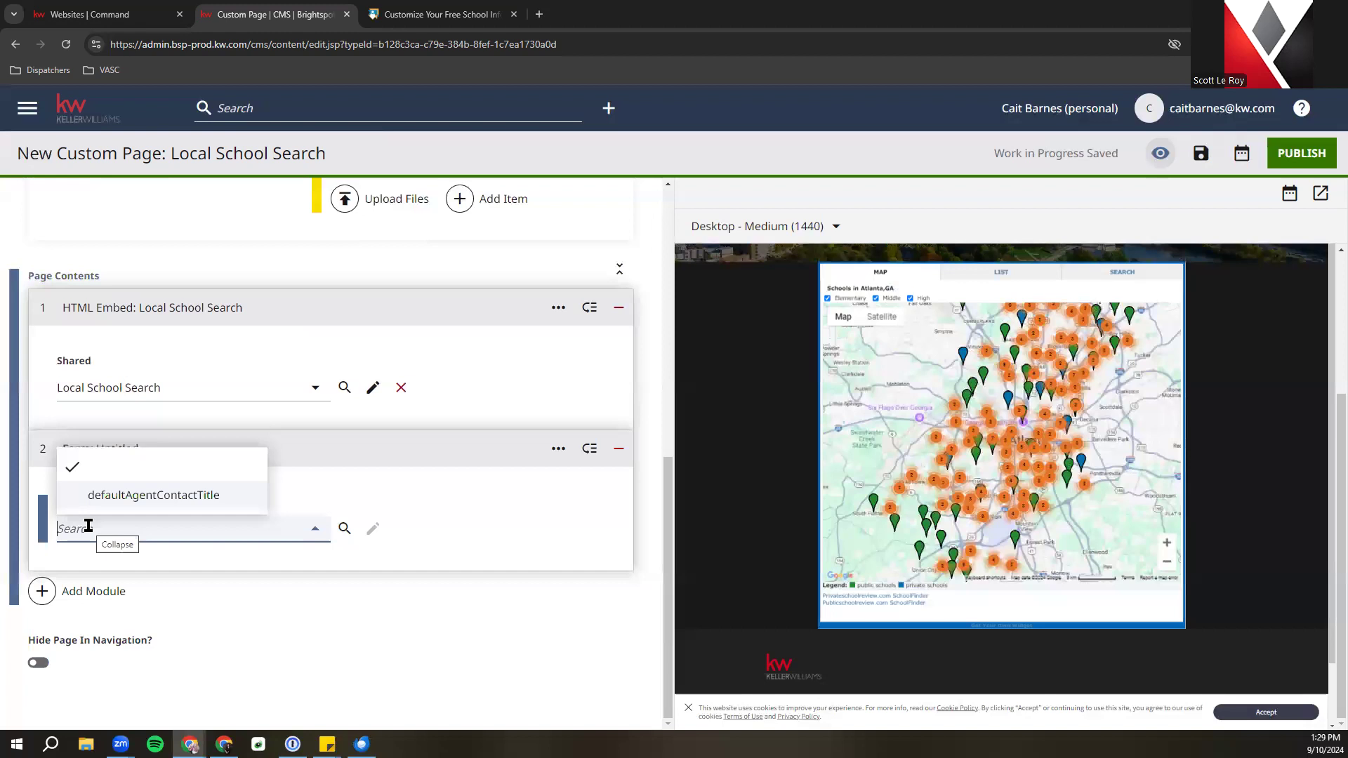
click(121, 495)
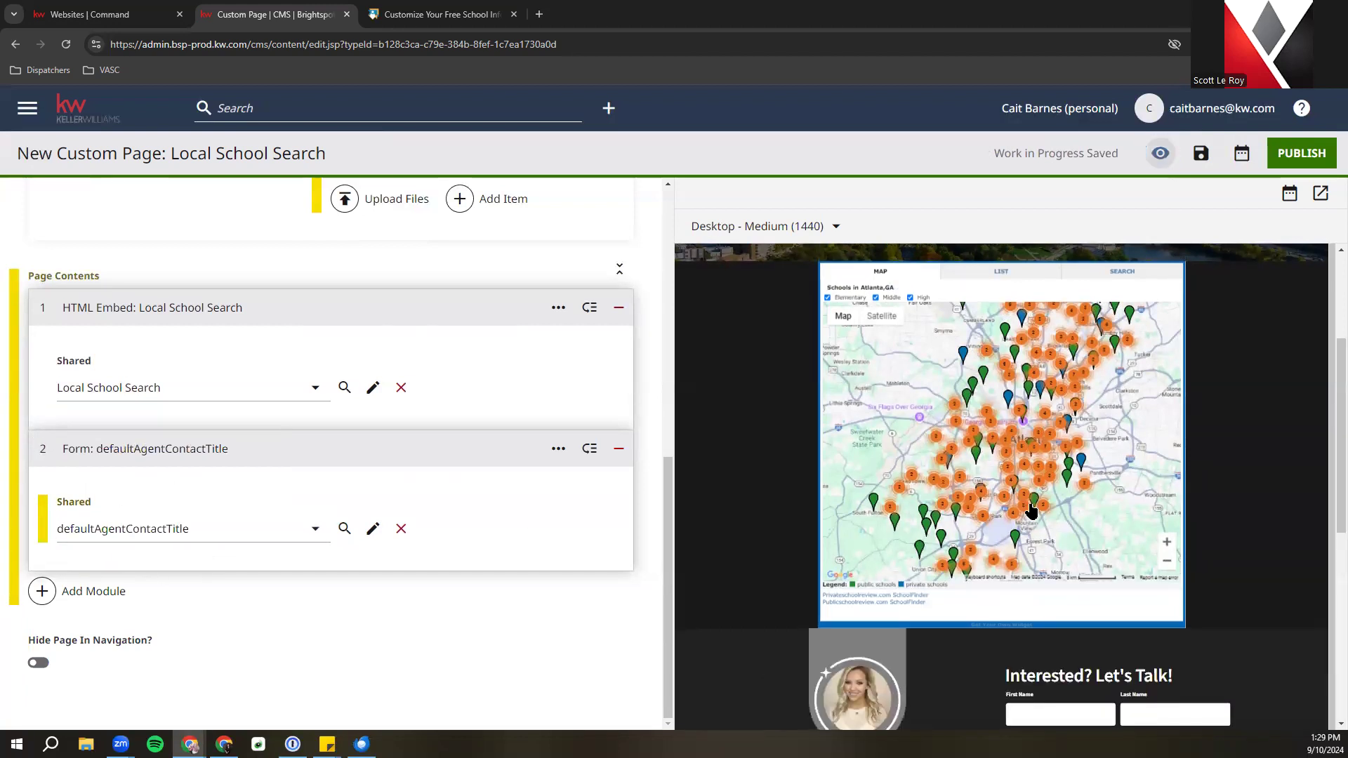
scroll(1031, 511, down, 5)
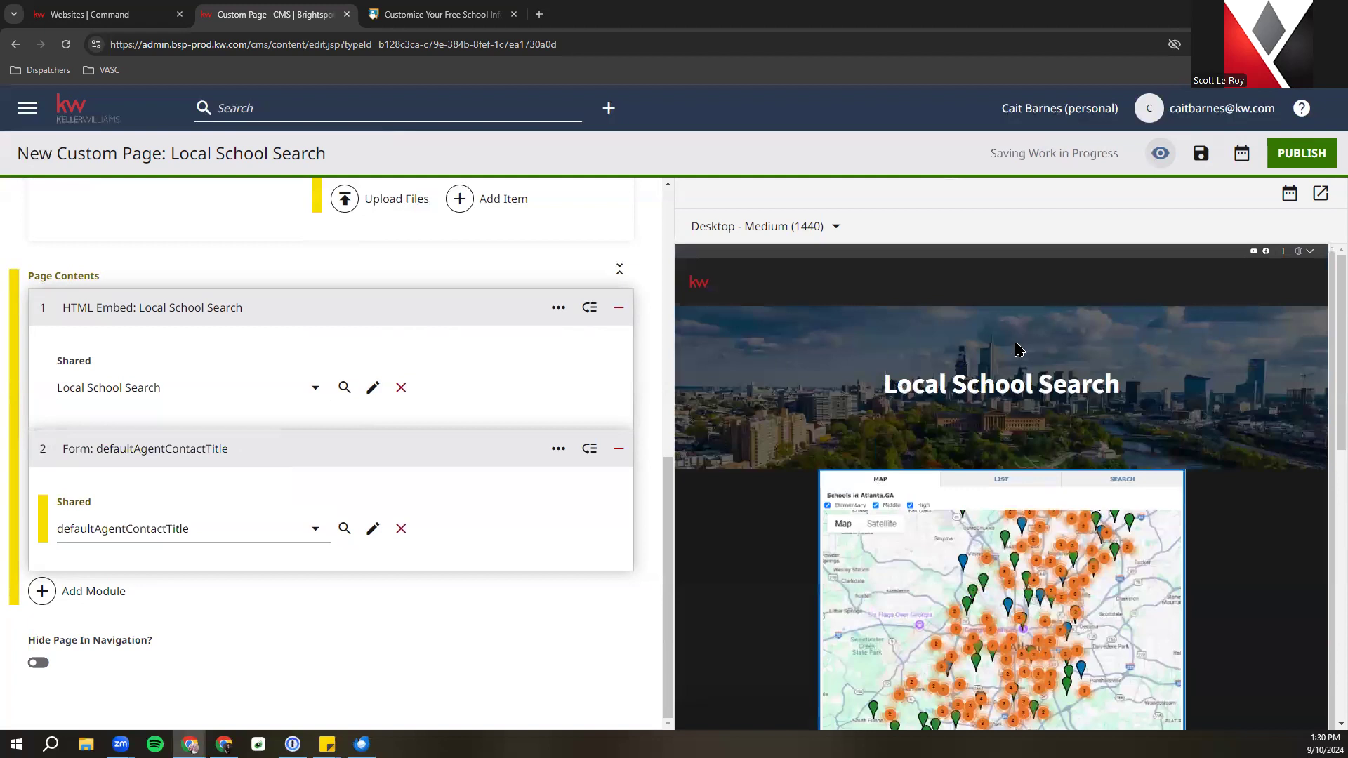
Publish the Local School Search page, then return to the Brightspot CMS dashboard
click(1299, 155)
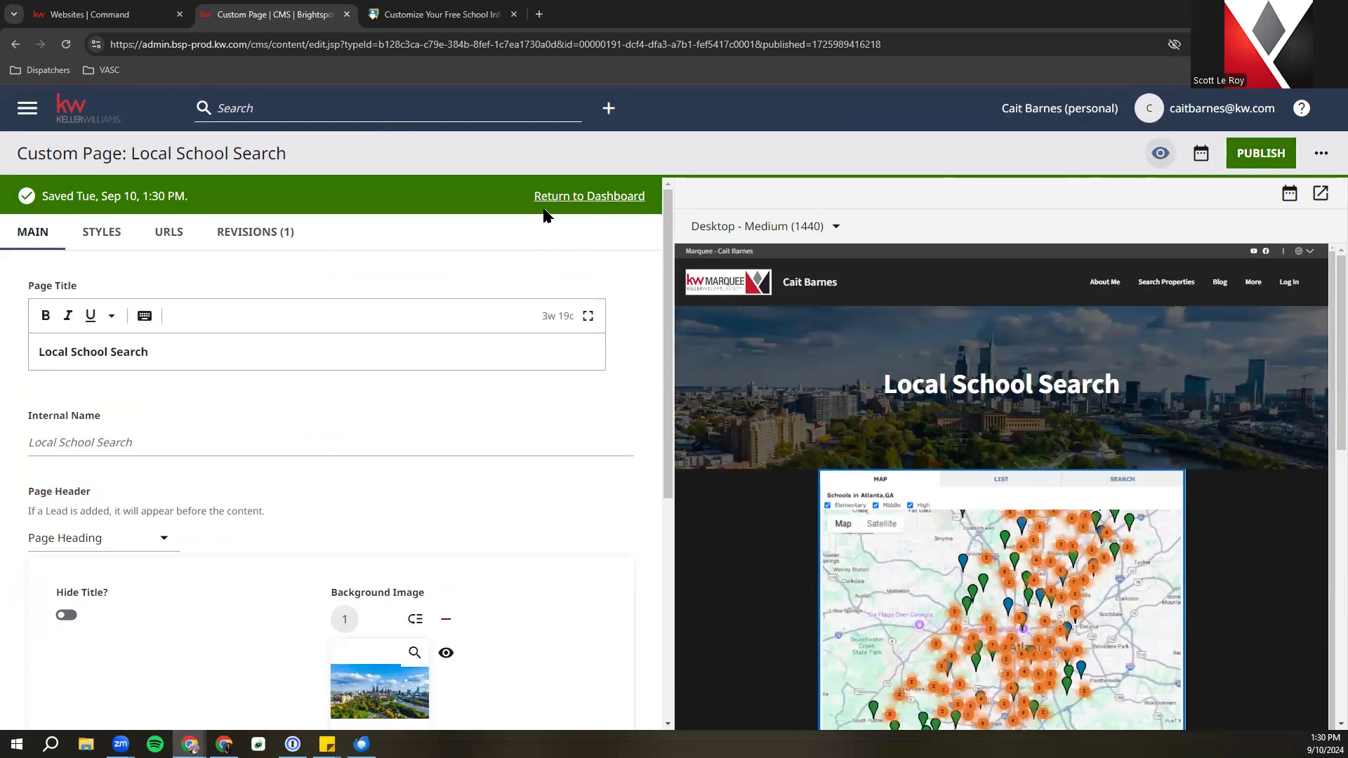
click(567, 199)
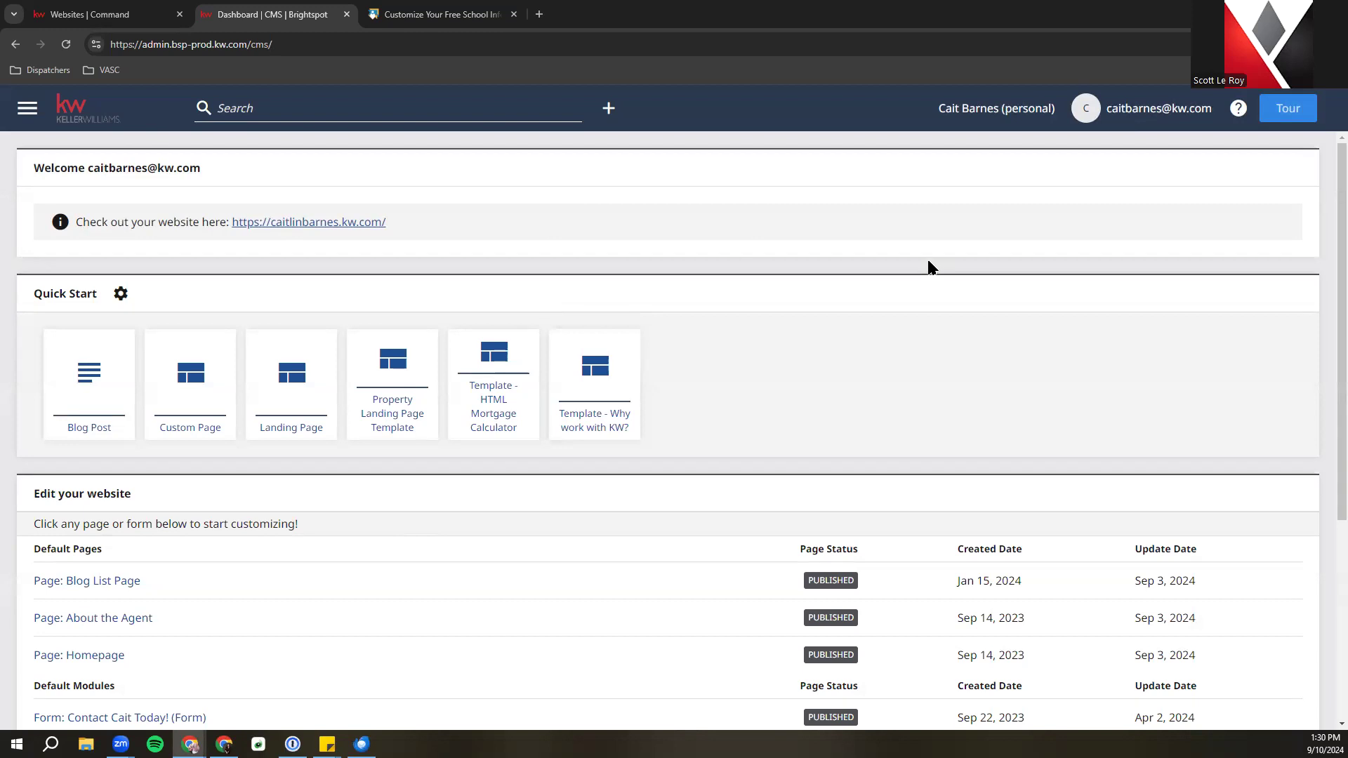
View the live agent website in a new tab, then close it and the CMS dashboard tab
right_click(341, 222)
click(421, 230)
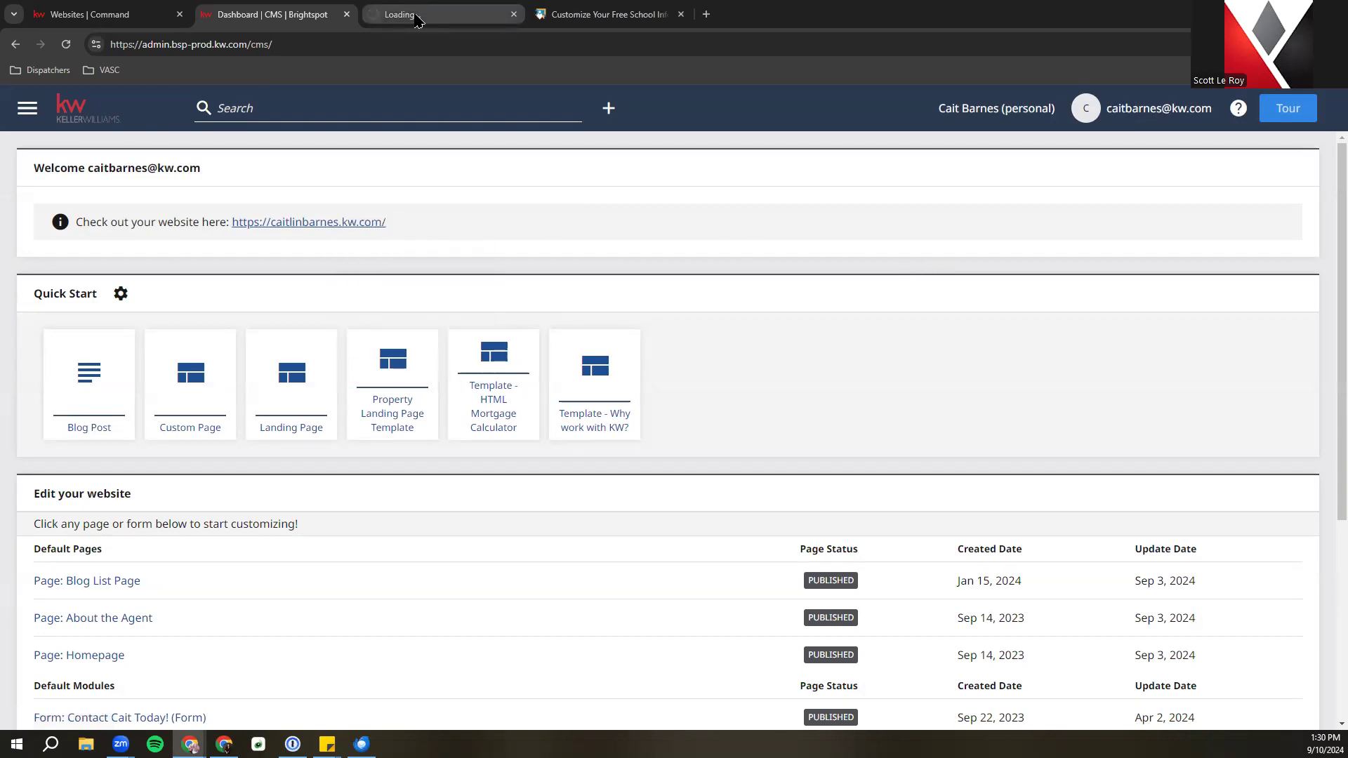
mouse_move(418, 19)
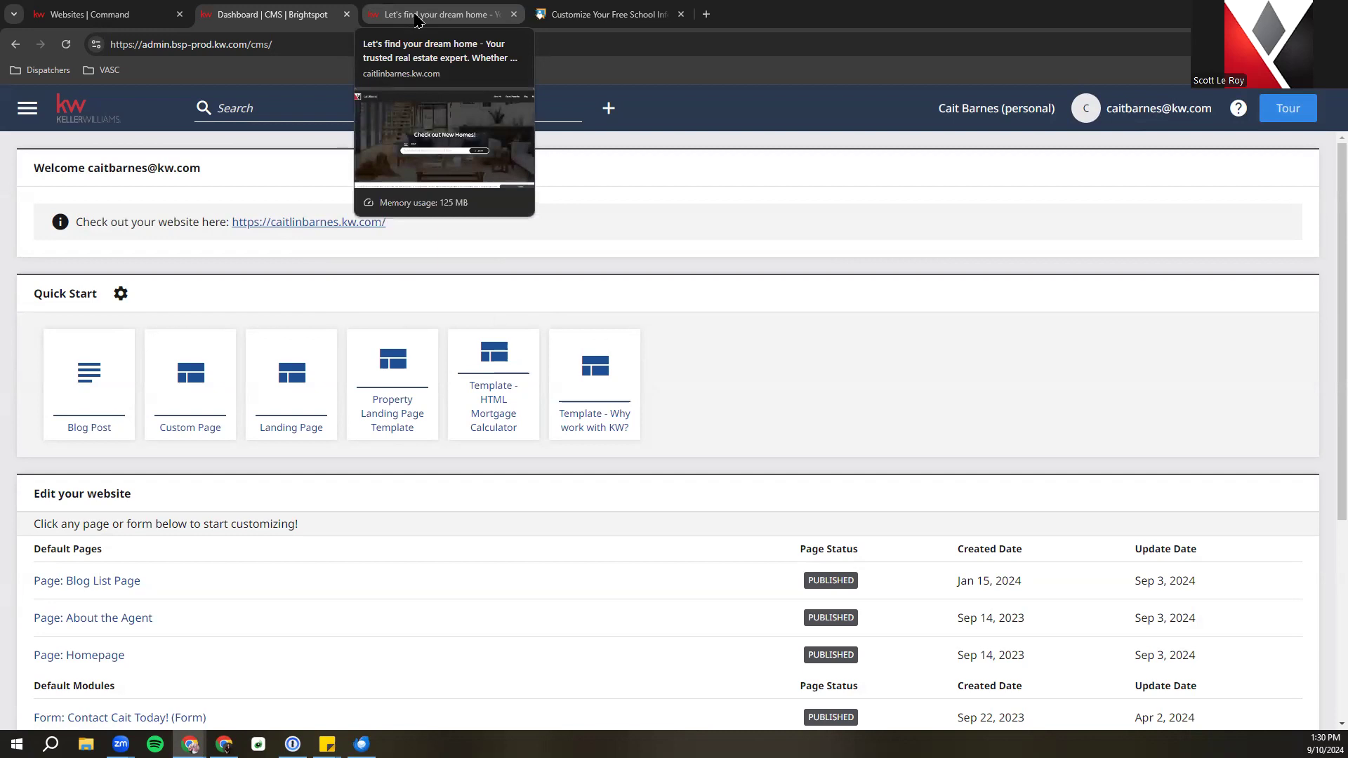
click(417, 19)
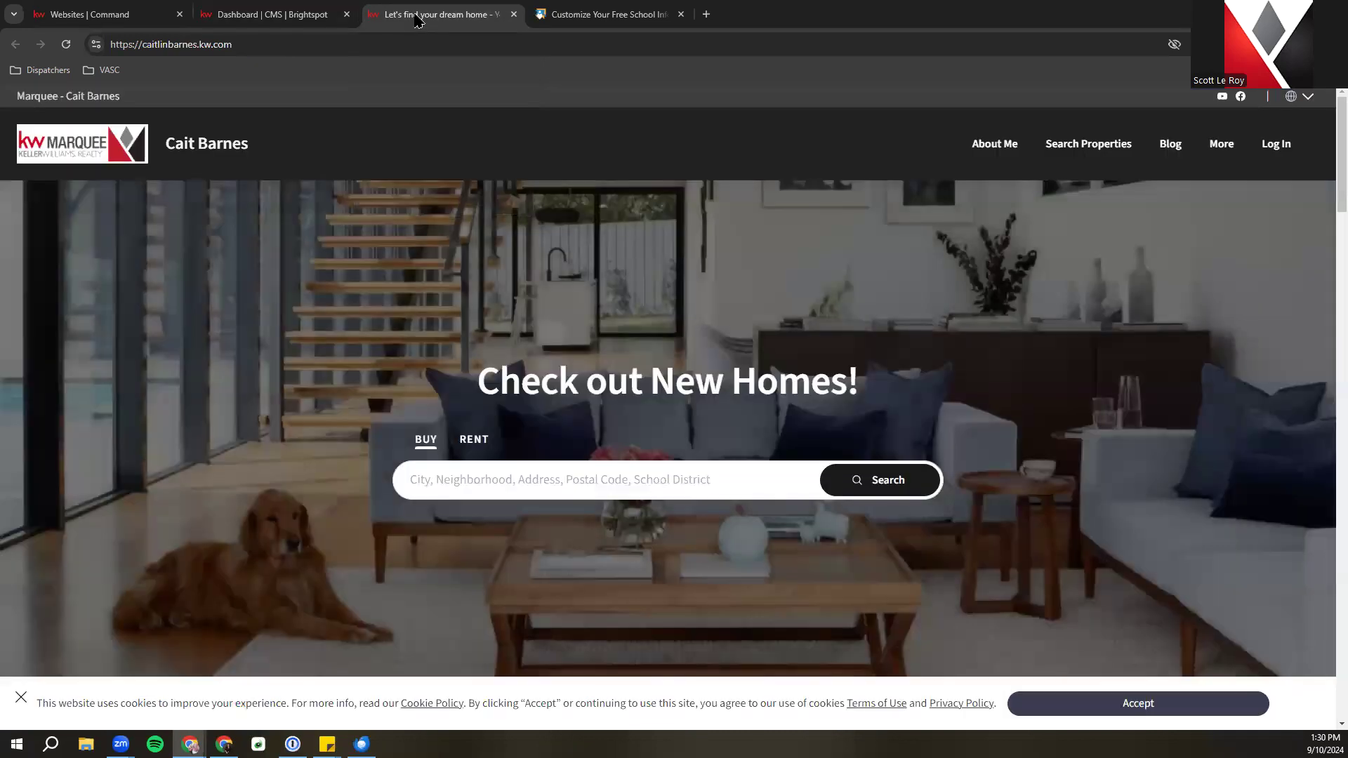
click(1223, 144)
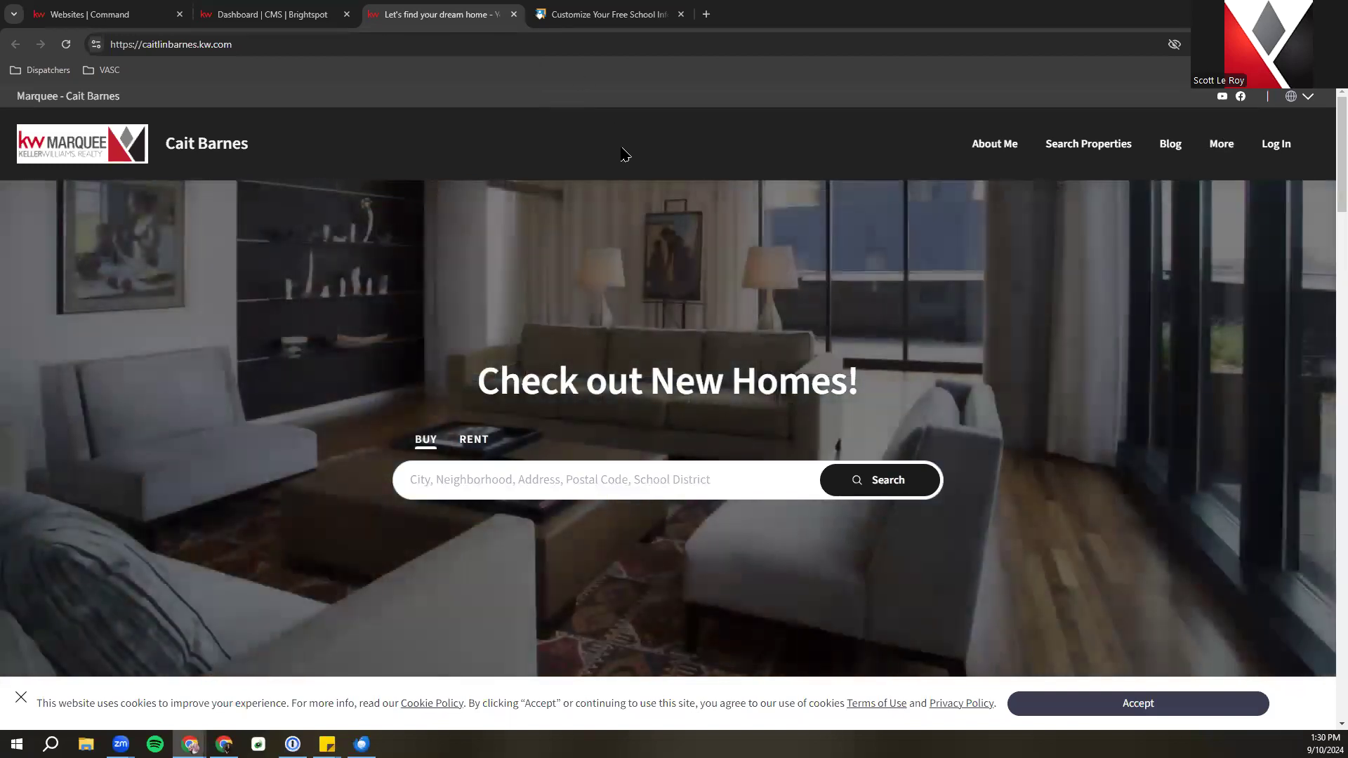
click(514, 14)
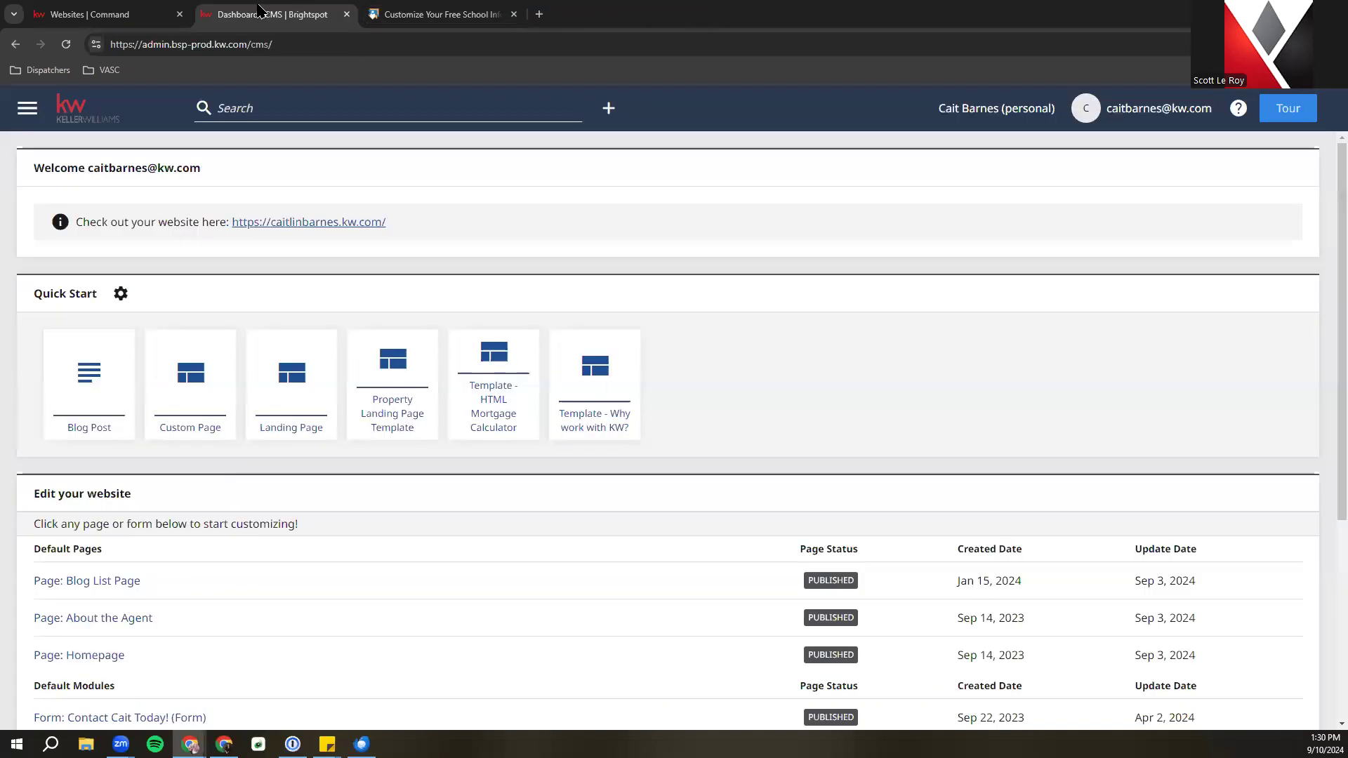
click(347, 14)
Close the school info tab and site builder, log out, and sign back in with saved credentials
click(347, 14)
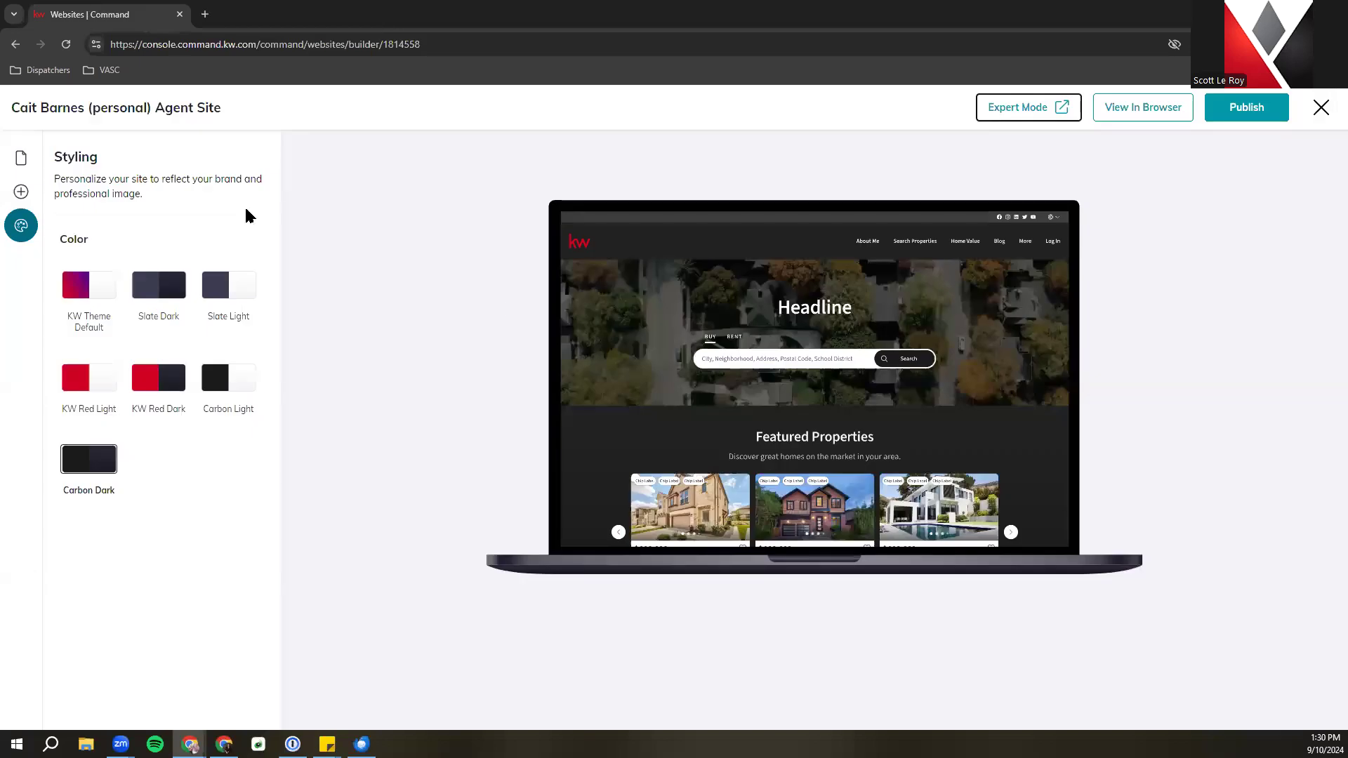
click(1320, 106)
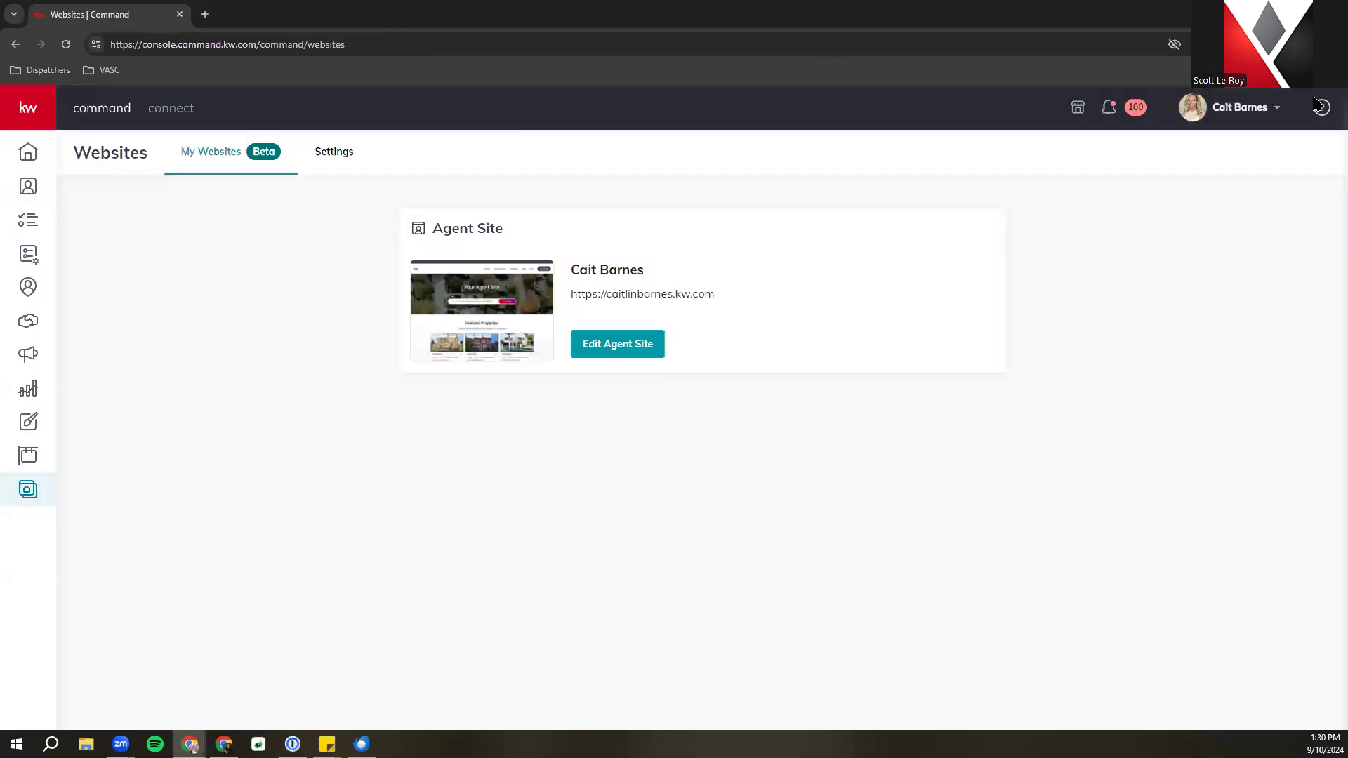
click(1273, 107)
click(1173, 396)
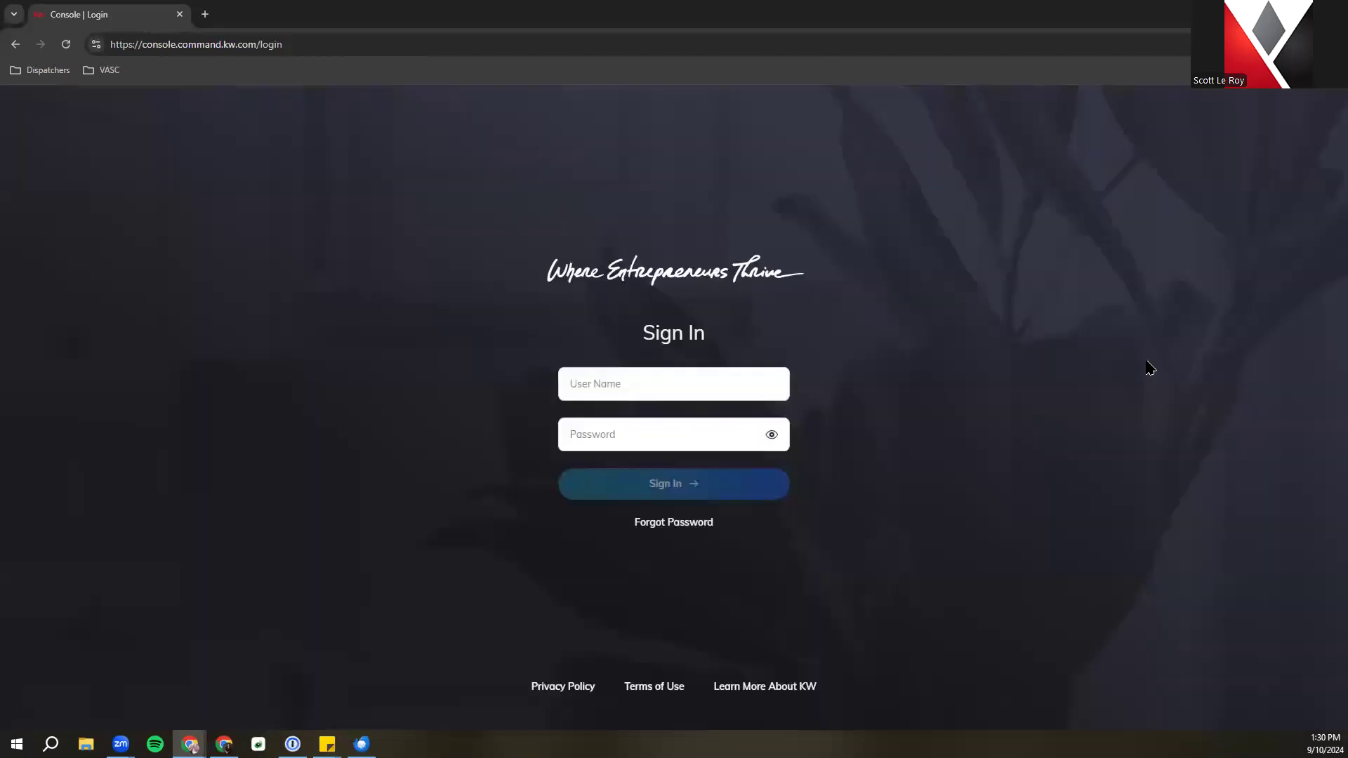
click(677, 401)
click(685, 442)
click(655, 519)
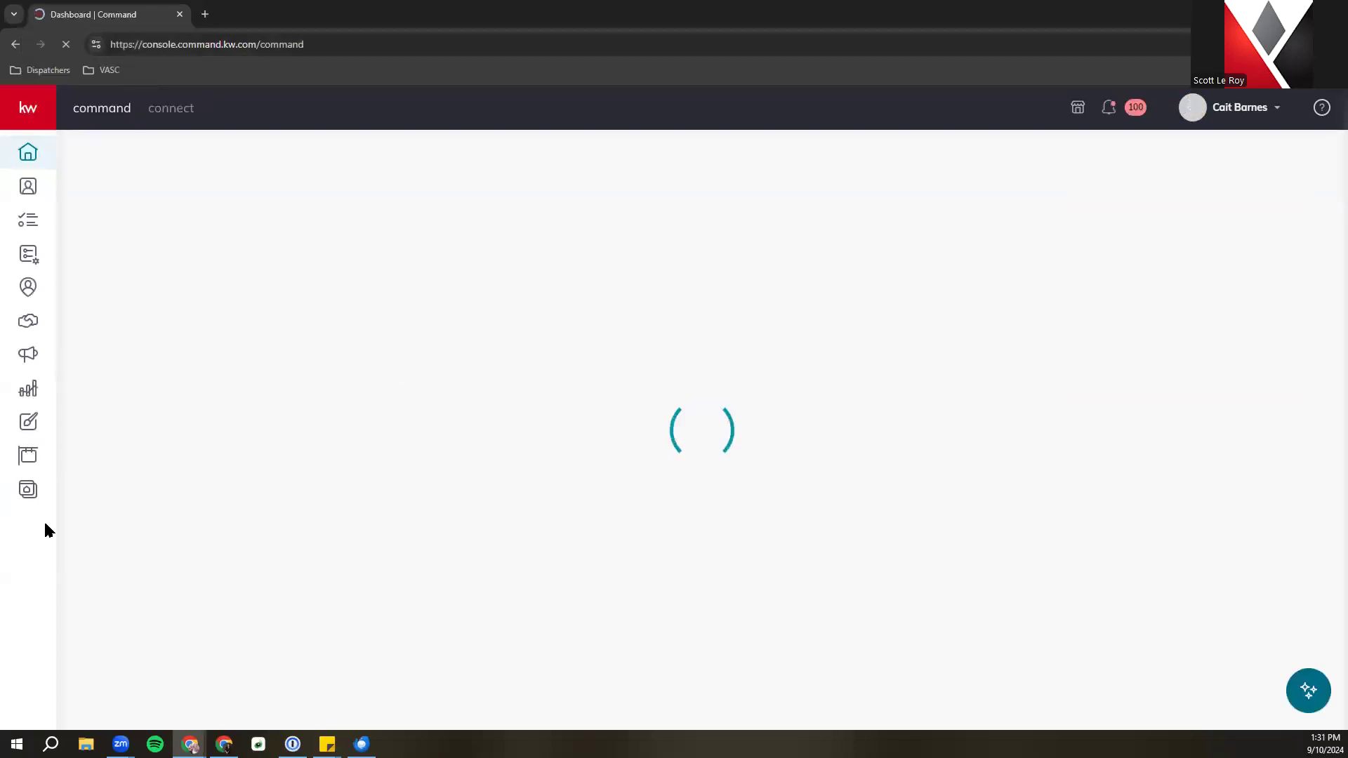
Copy the agent site's URL from the Websites page and open an incognito tab
click(28, 492)
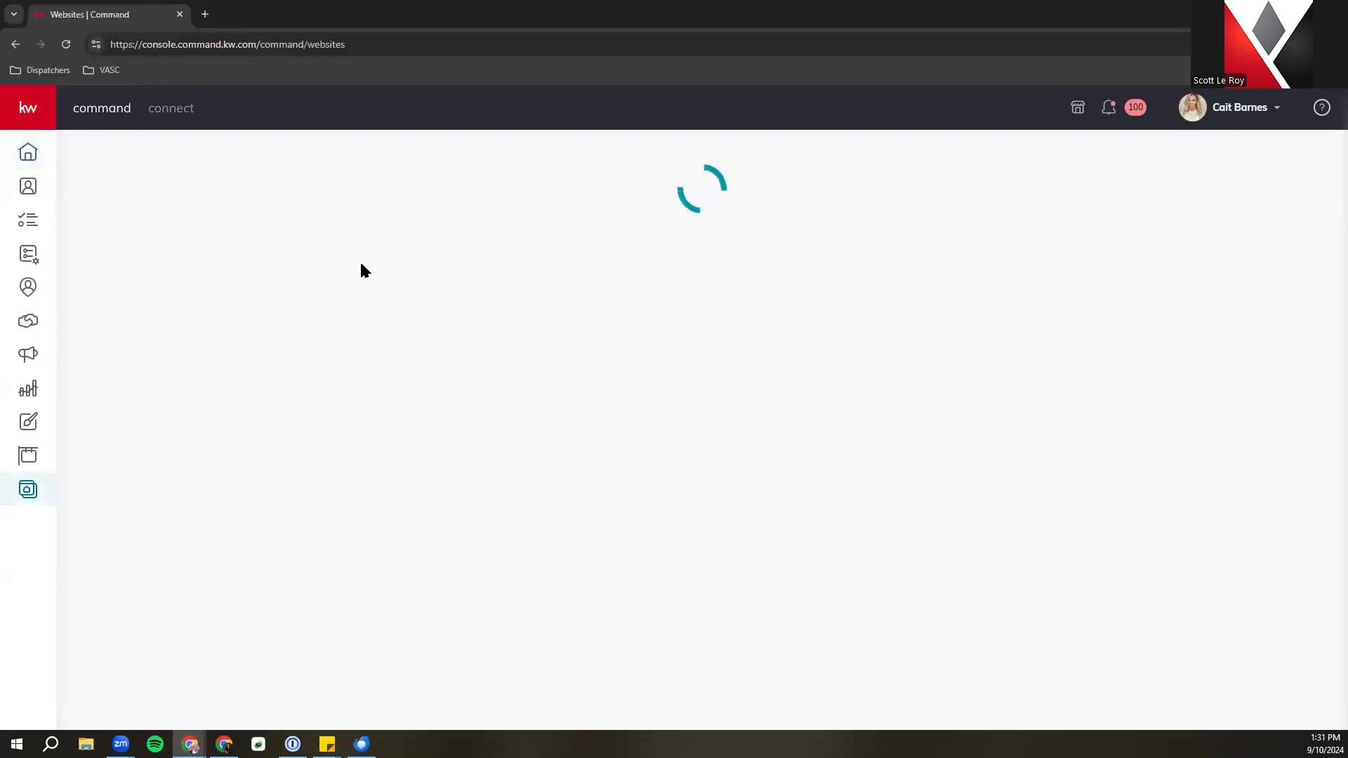
double_click(610, 292)
click(602, 292)
triple_click(601, 292)
key(ctrl+c)
right_click(604, 294)
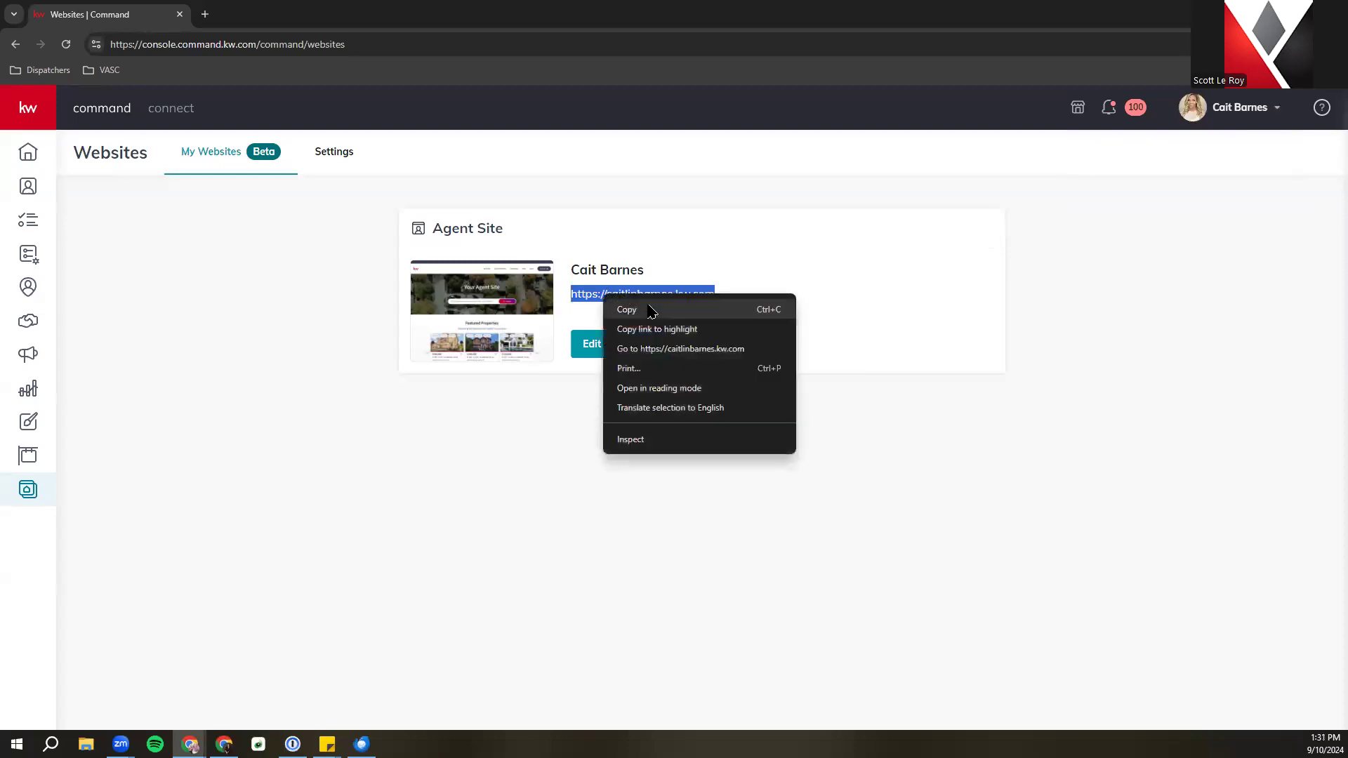
click(650, 310)
click(205, 14)
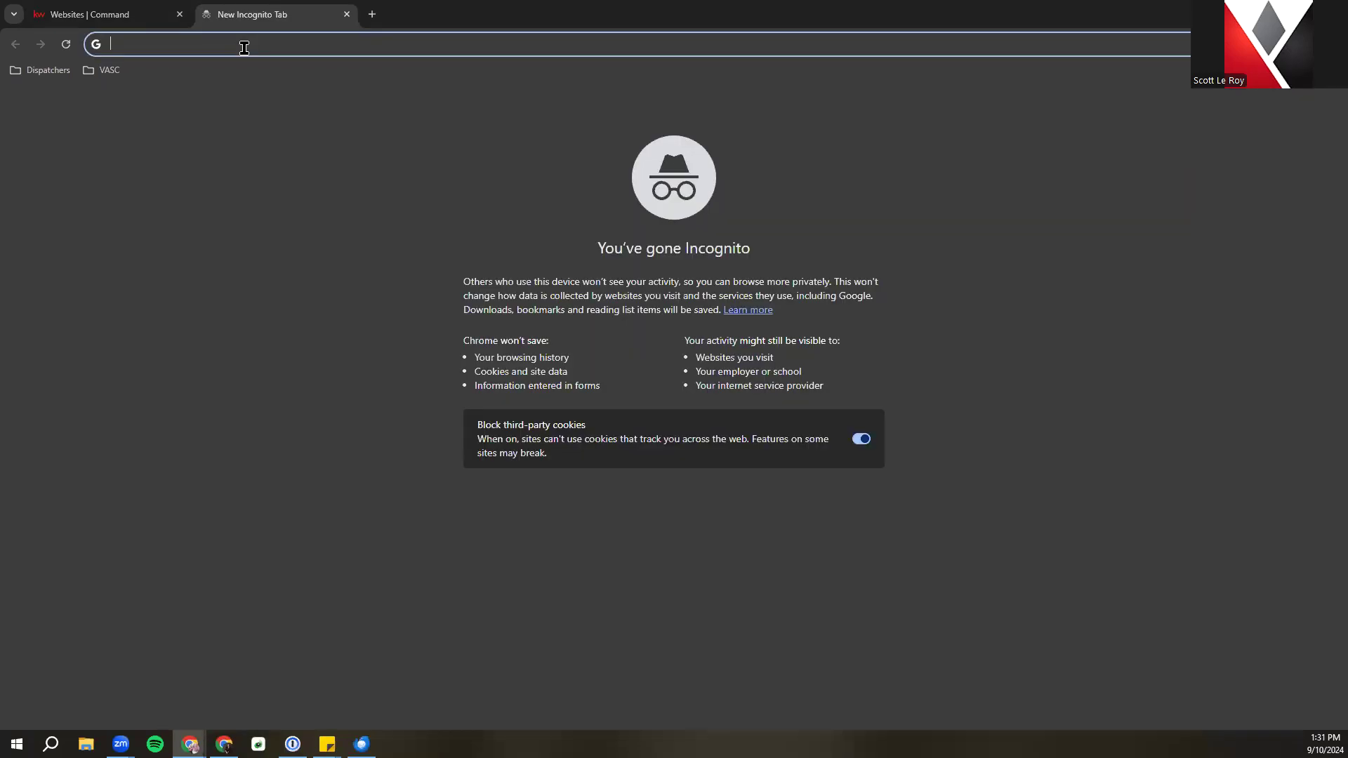
Load the copied agent site URL in the incognito tab, accept cookies, and go back to Websites | Command
key(ctrl+v)
key(Return)
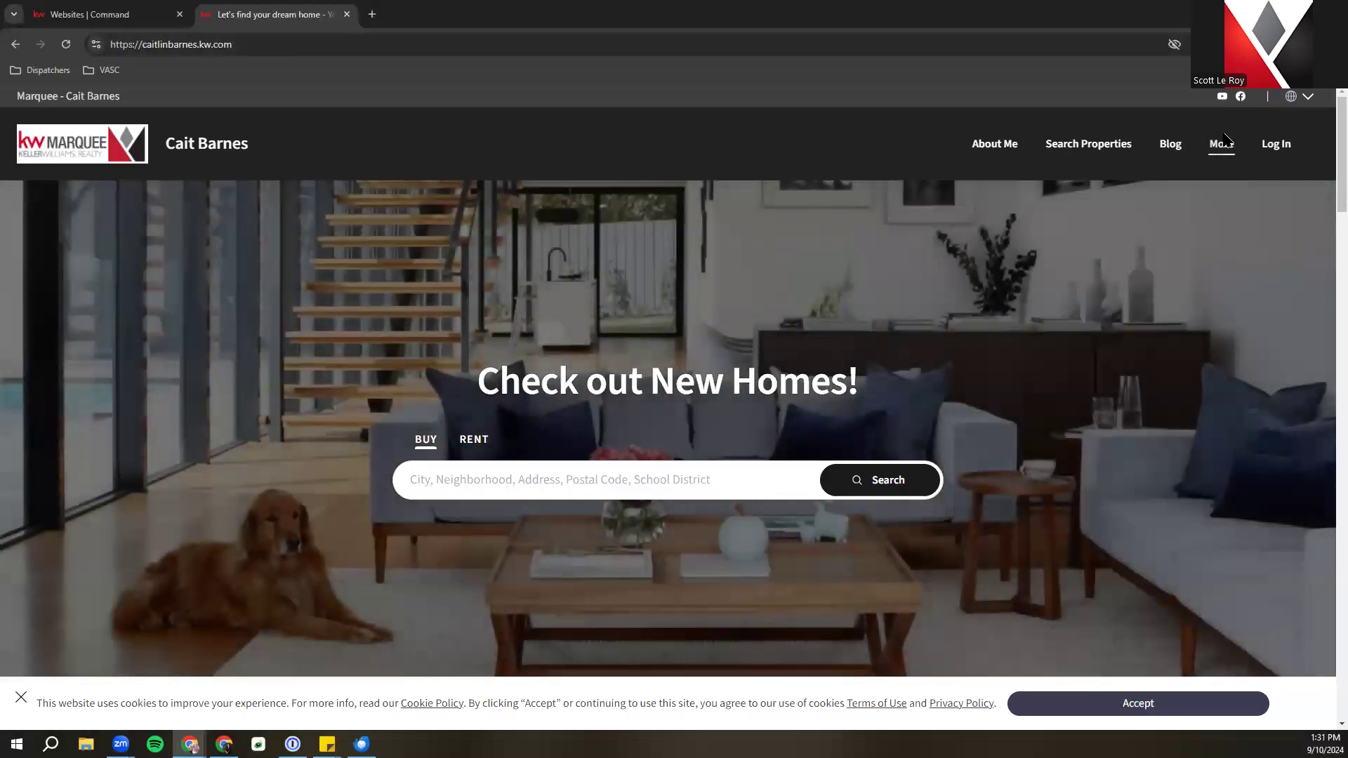
click(1222, 144)
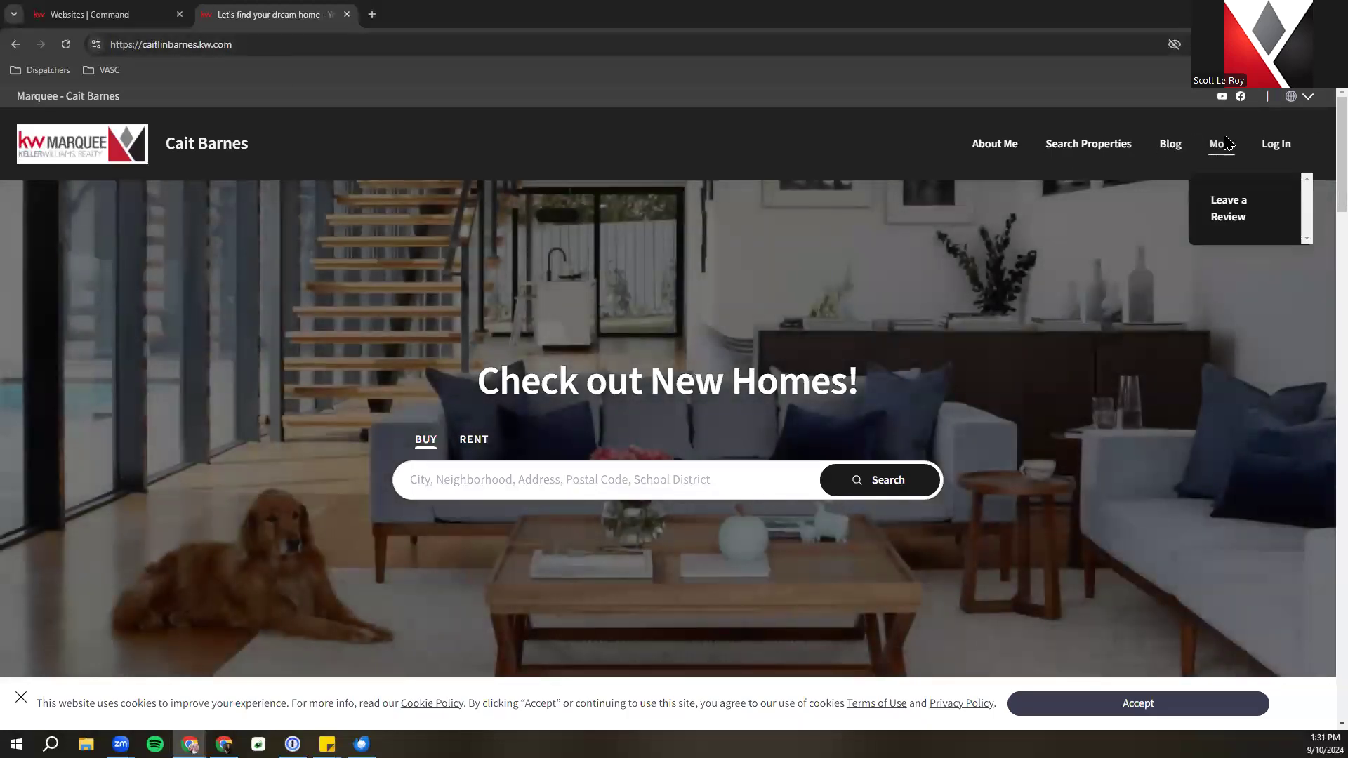
click(1183, 711)
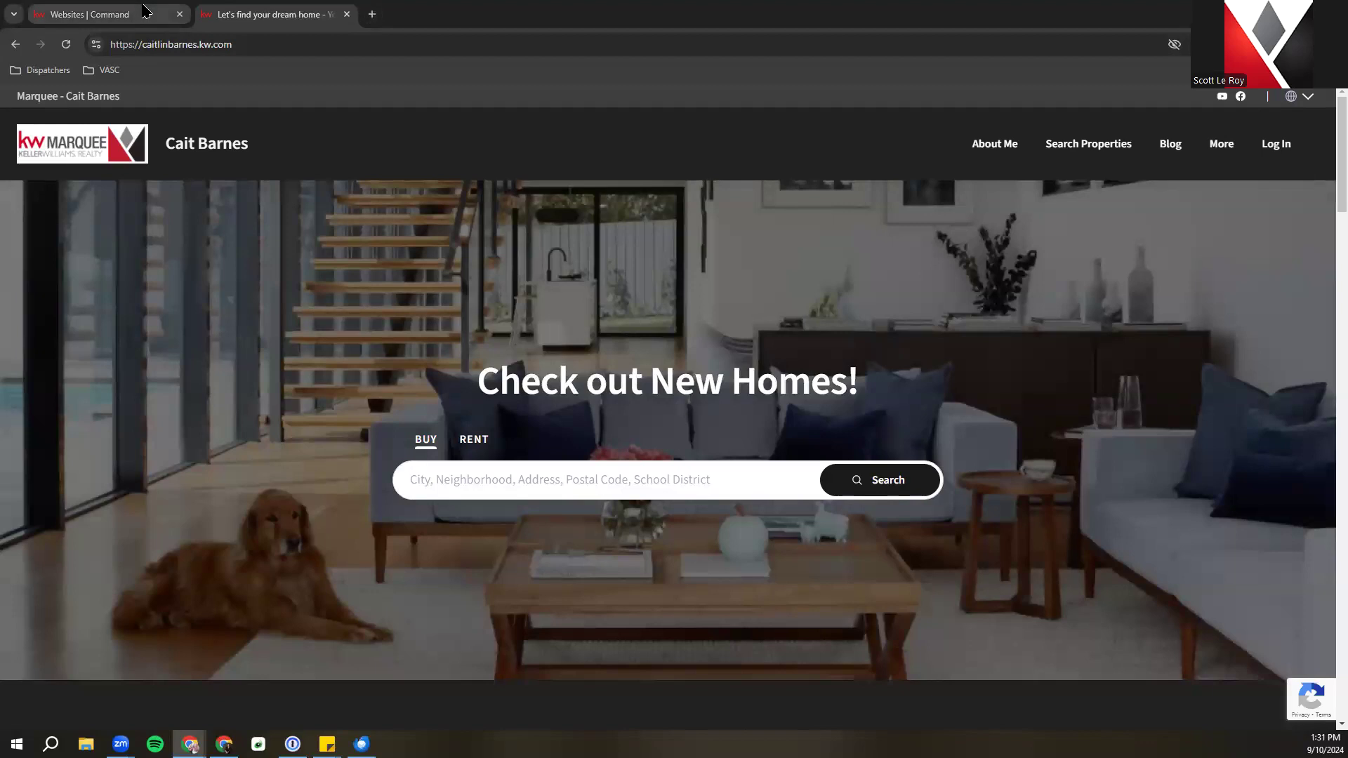
click(146, 10)
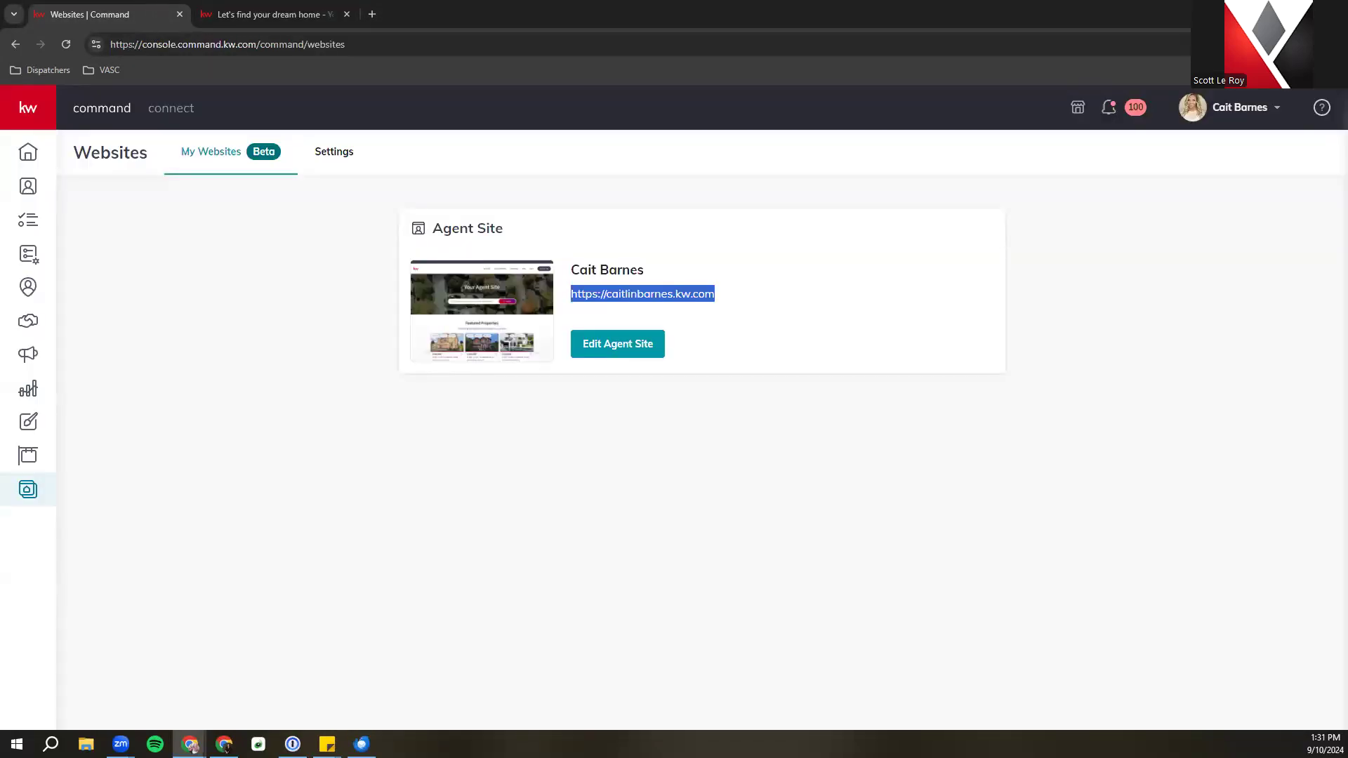
Via Settings > Edit My Website, start a new page from the Property Landing Page Template
click(336, 153)
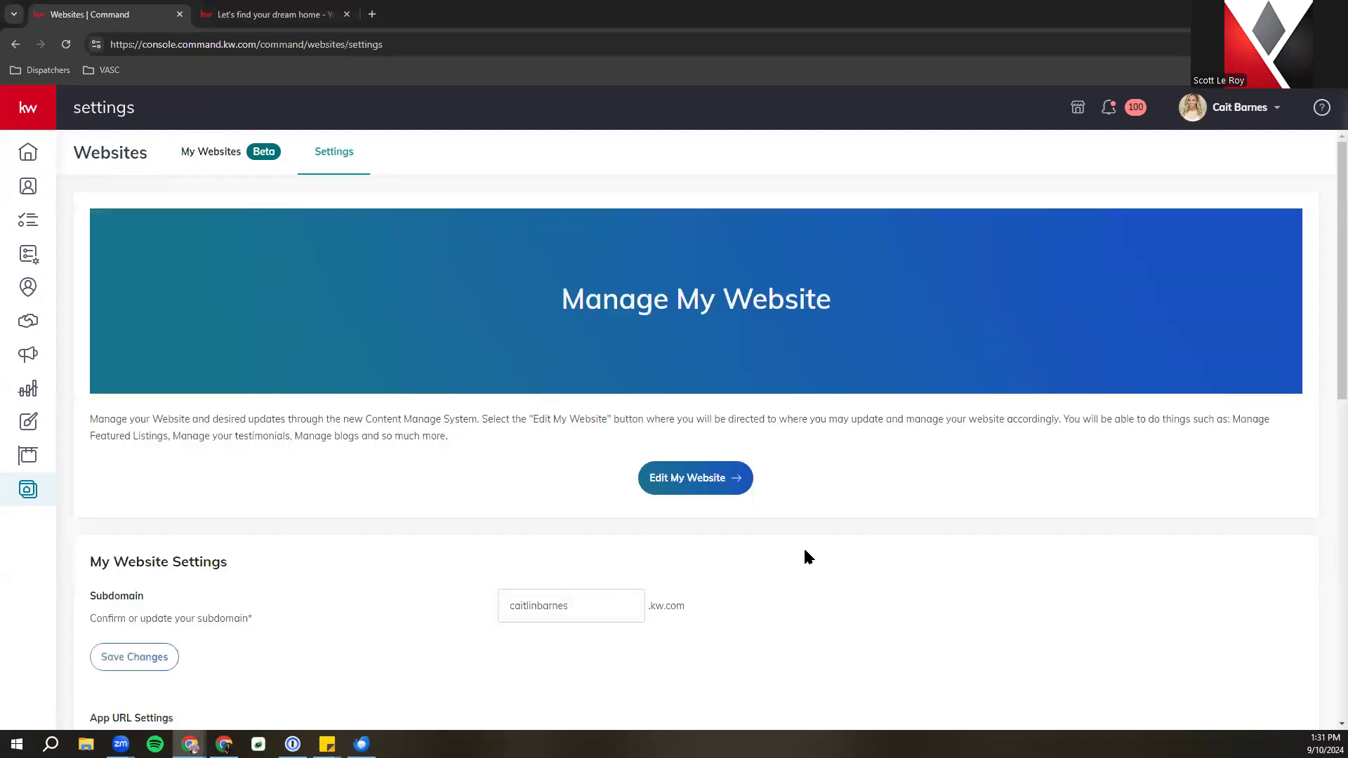
click(650, 472)
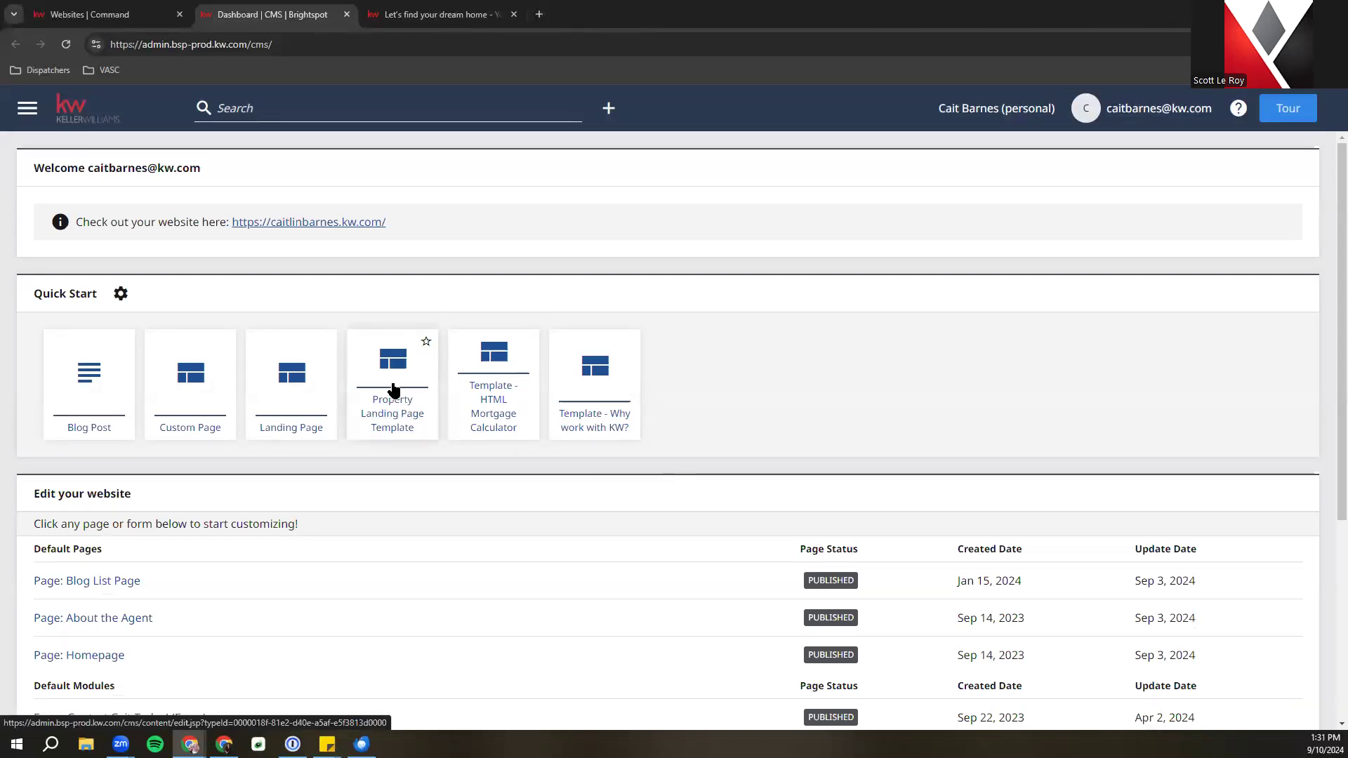
click(393, 390)
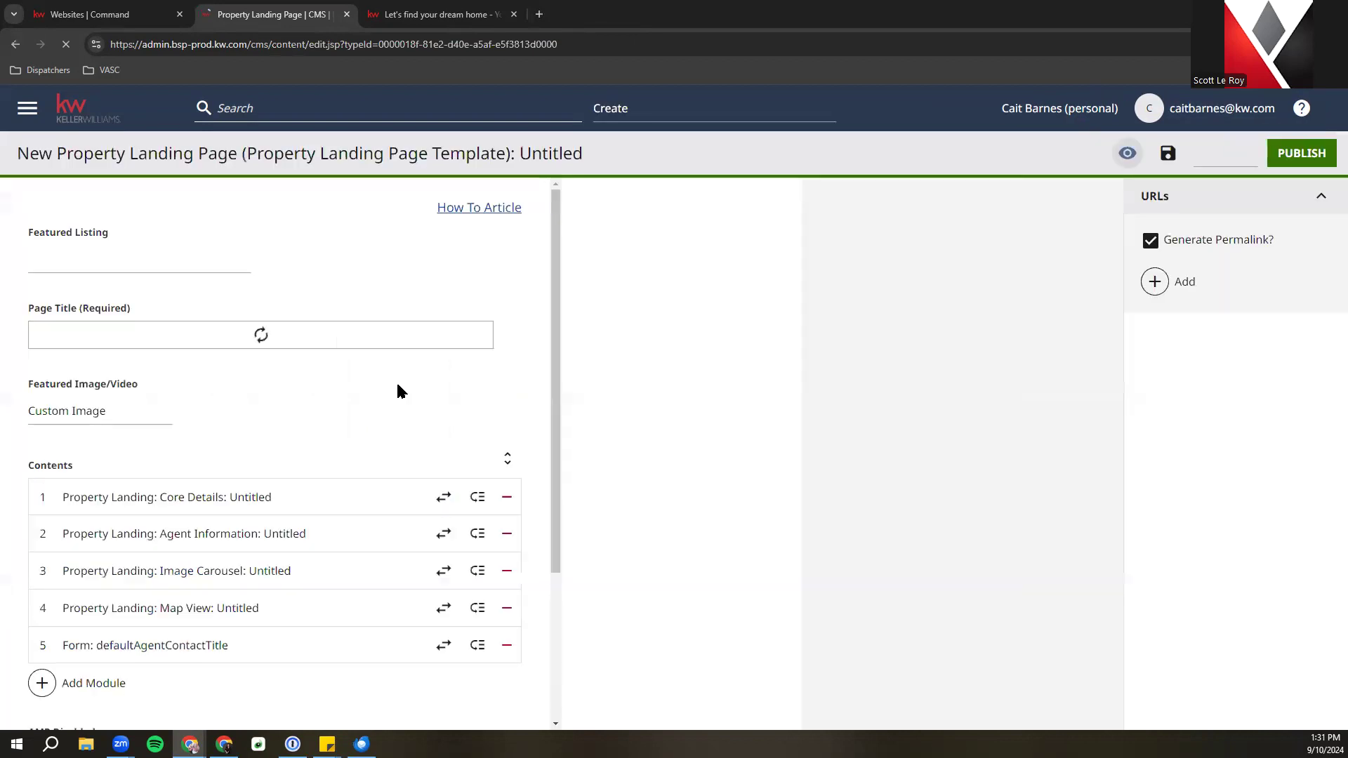
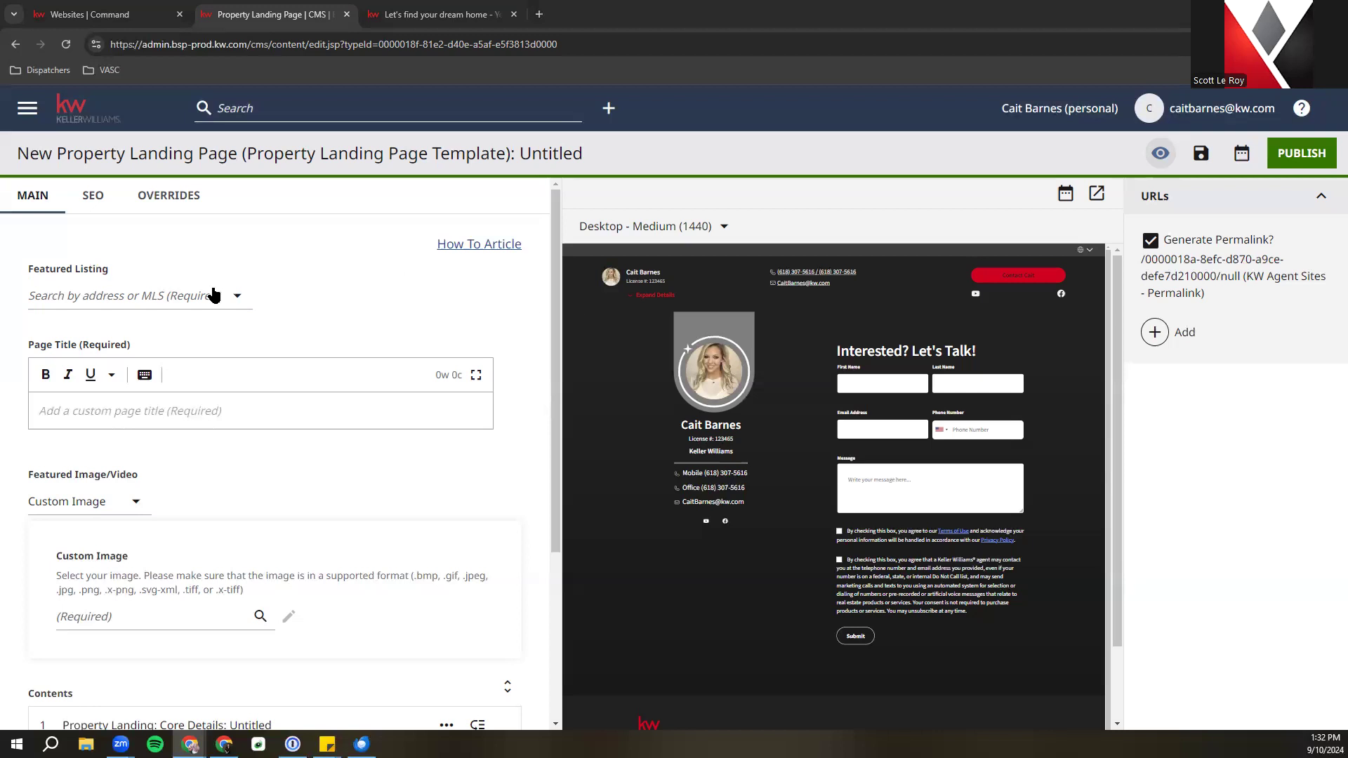
click(109, 299)
right_click(115, 302)
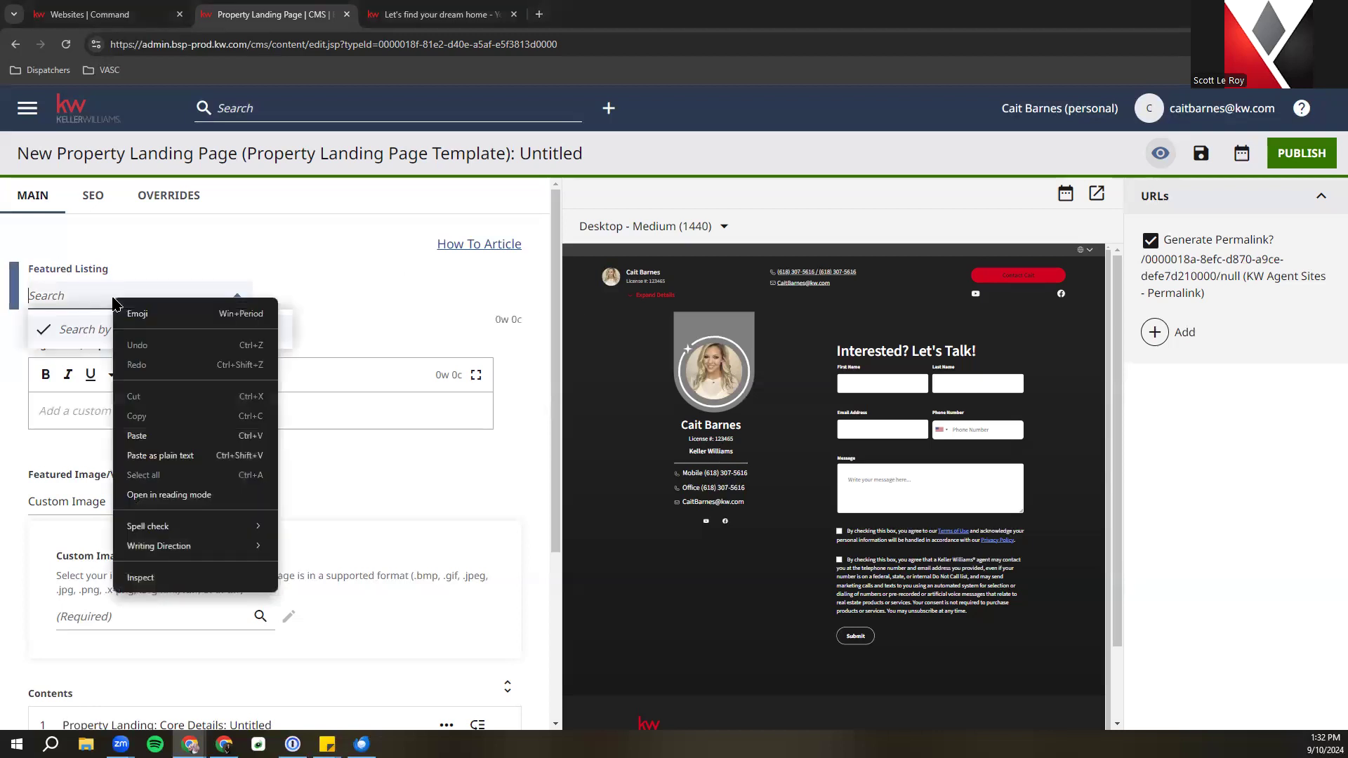
click(144, 436)
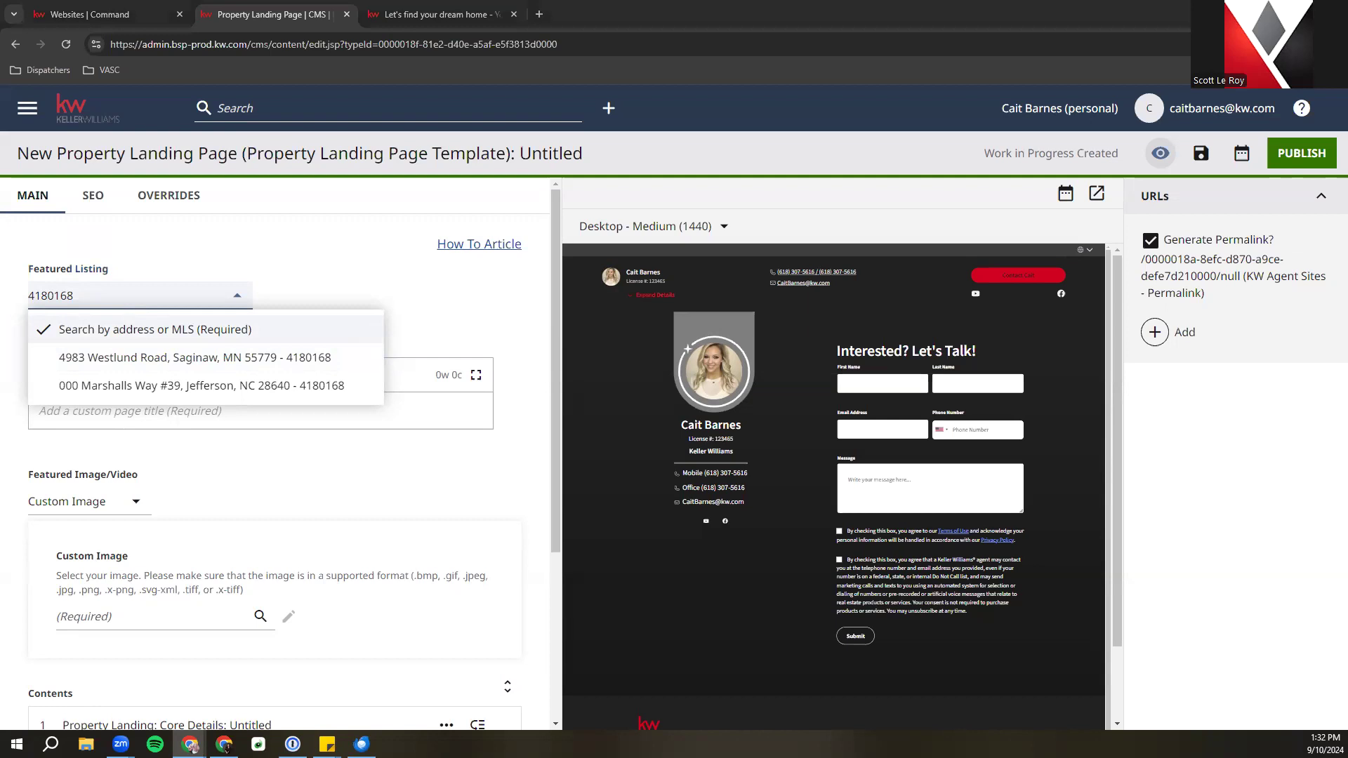
click(183, 298)
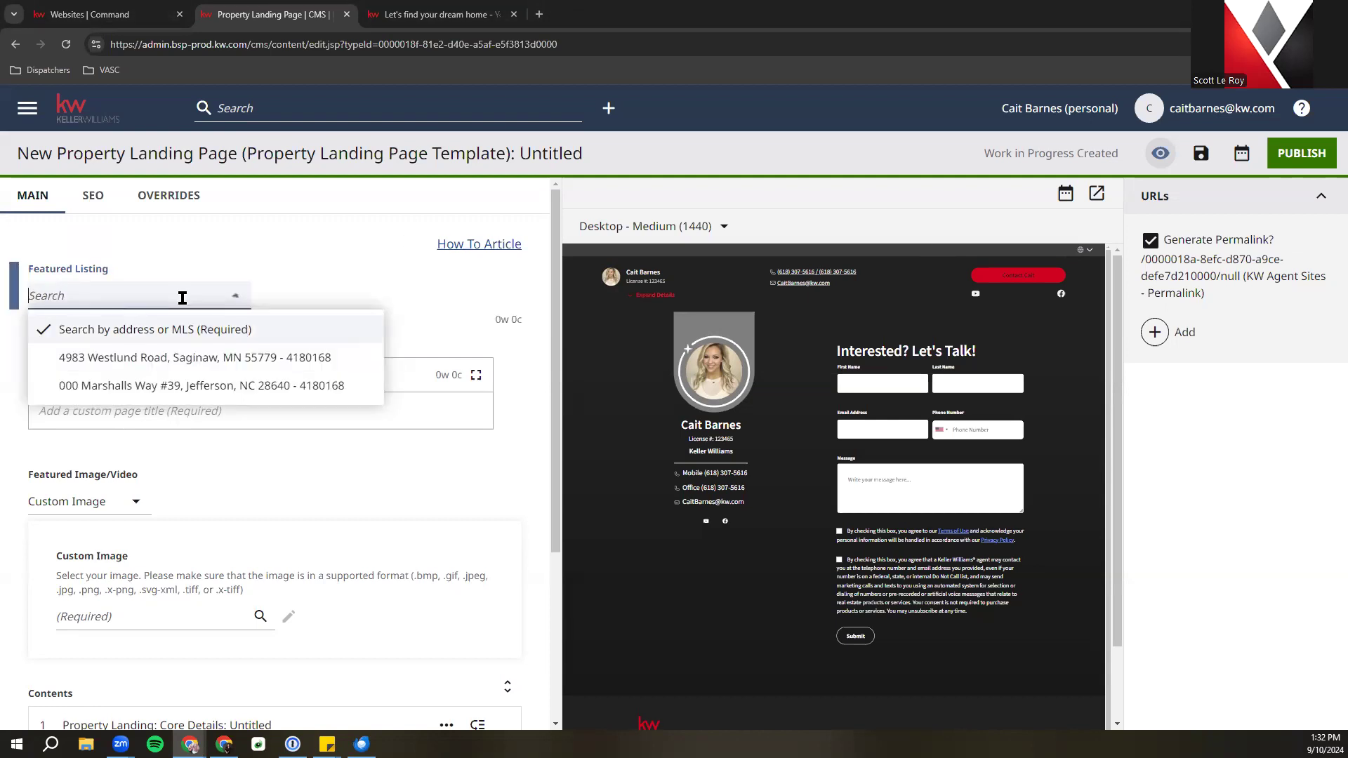
right_click(129, 295)
click(176, 427)
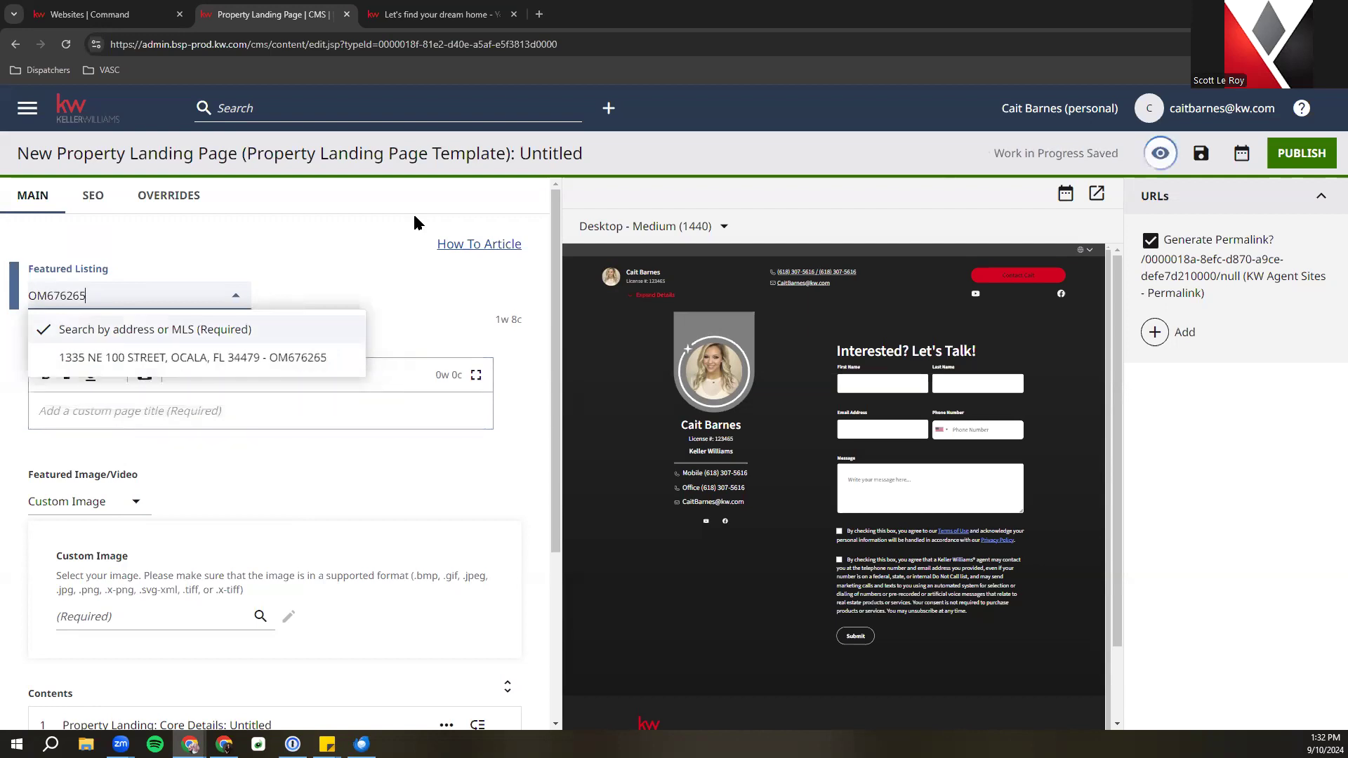
click(289, 359)
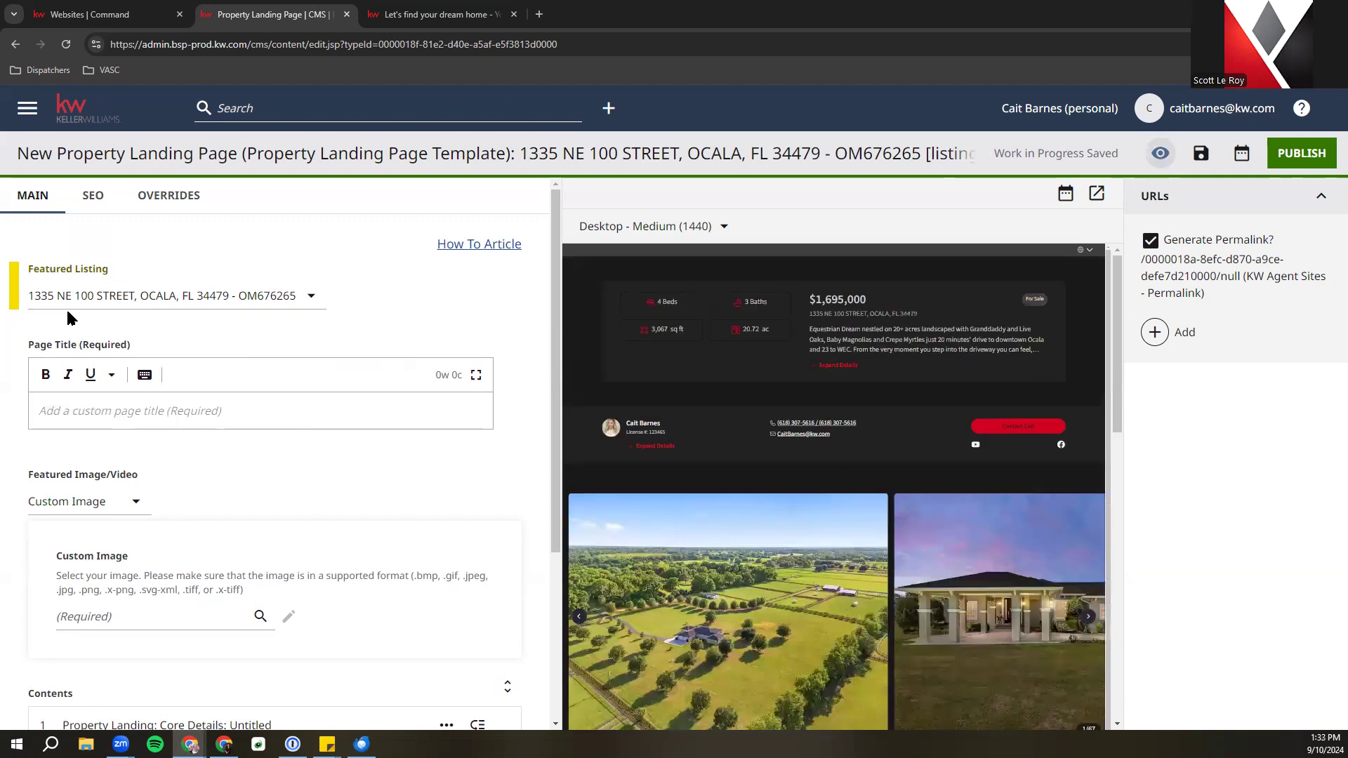
click(1097, 194)
click(275, 14)
click(211, 410)
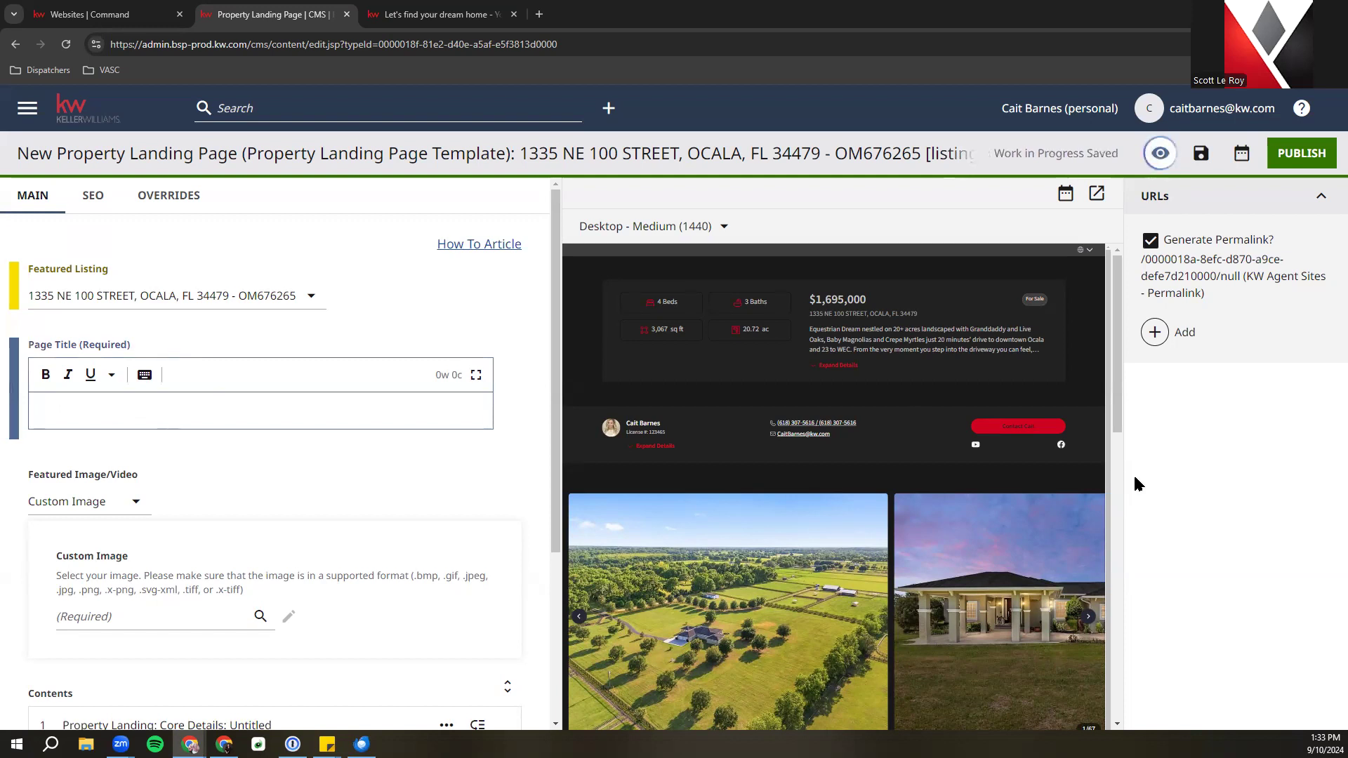
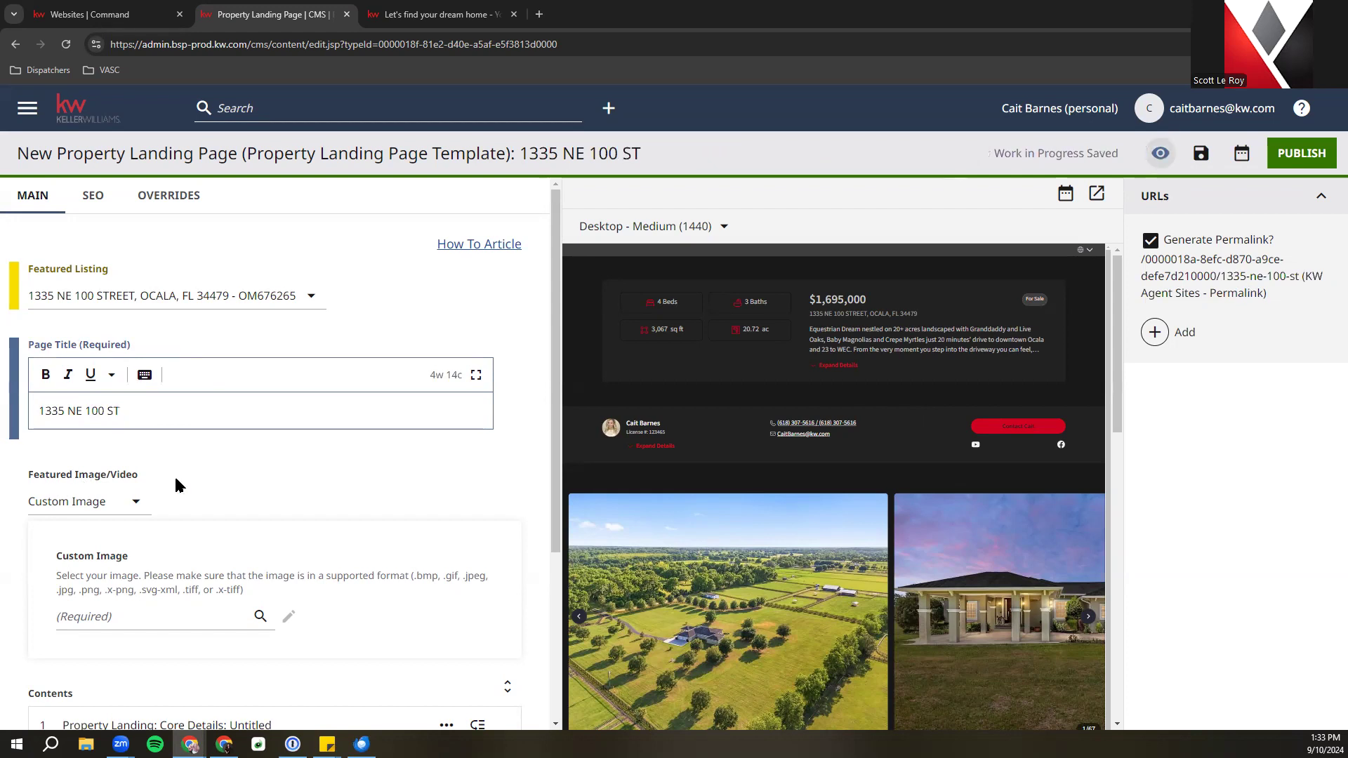
scroll(175, 485, down, 1)
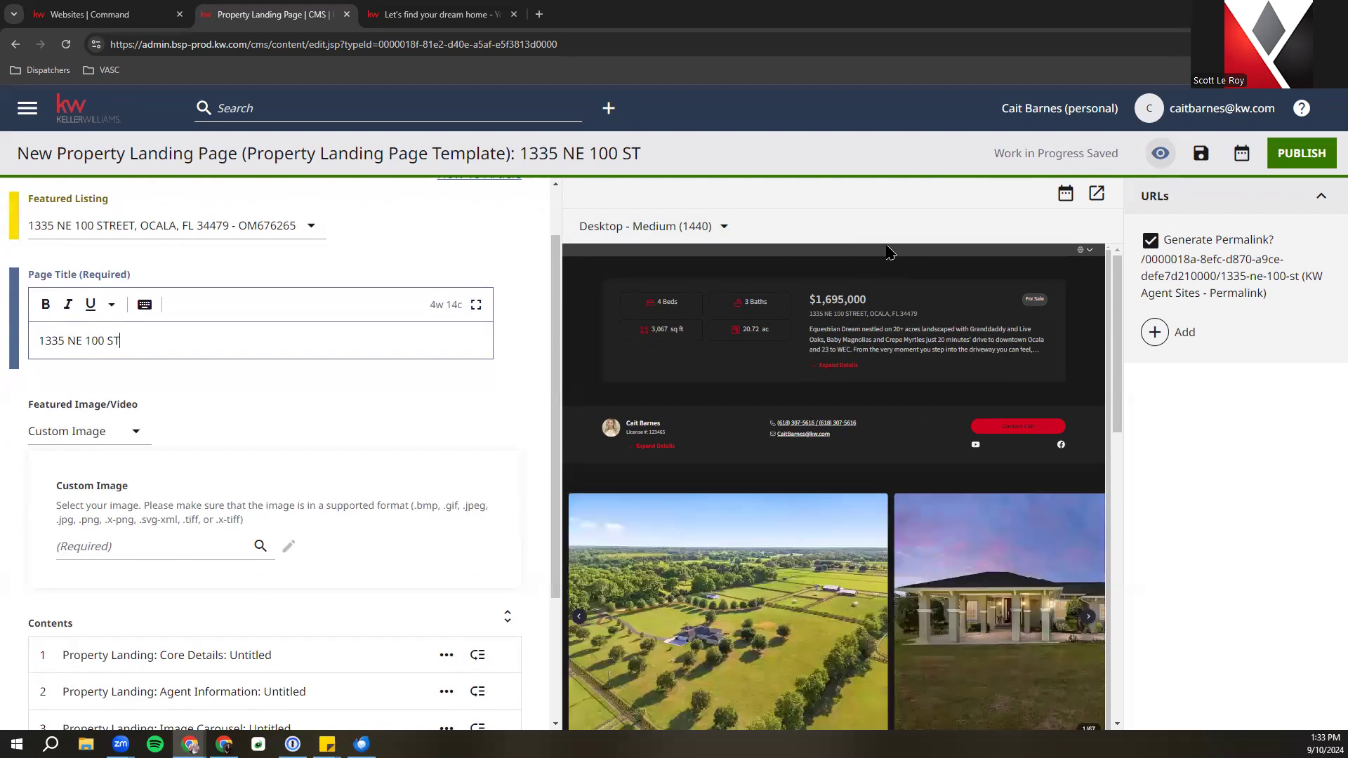
Set the Featured Image/Video option to Default Listing Image
click(125, 431)
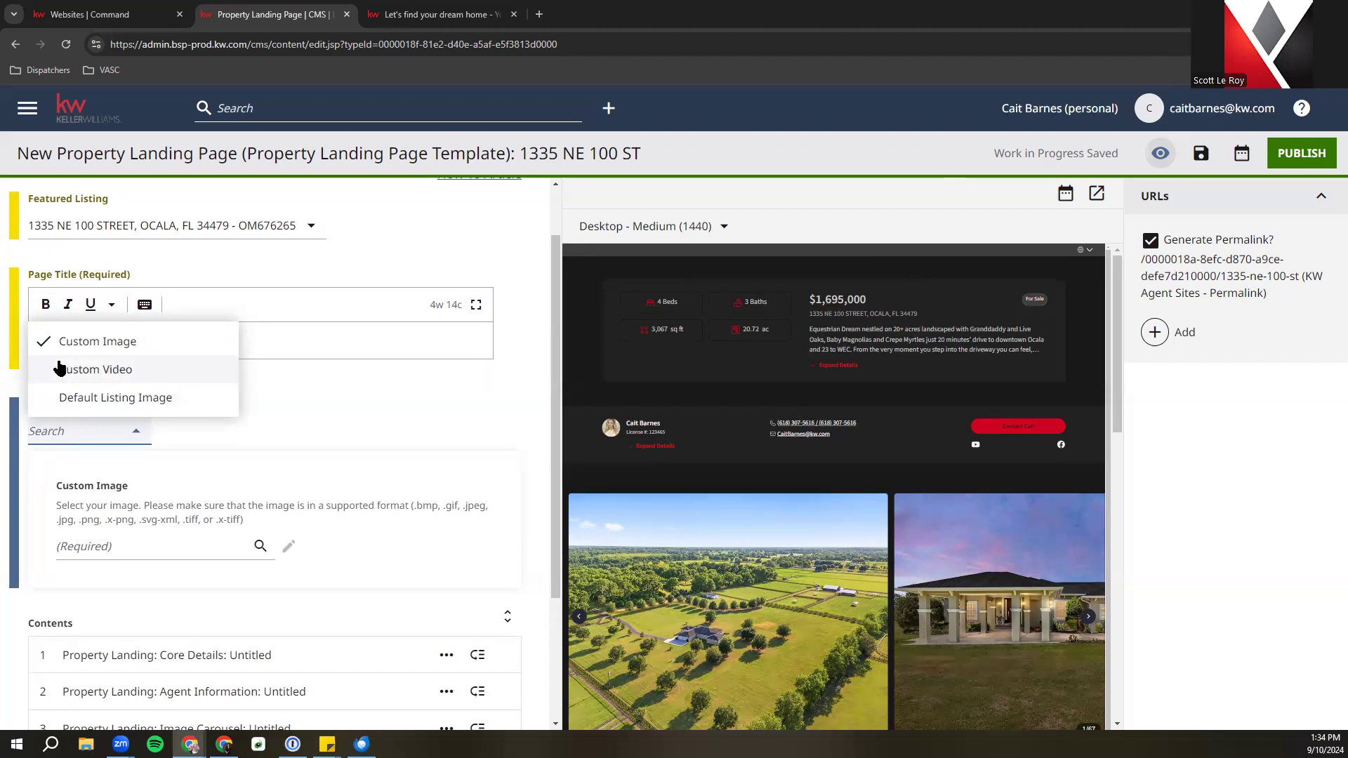
click(175, 401)
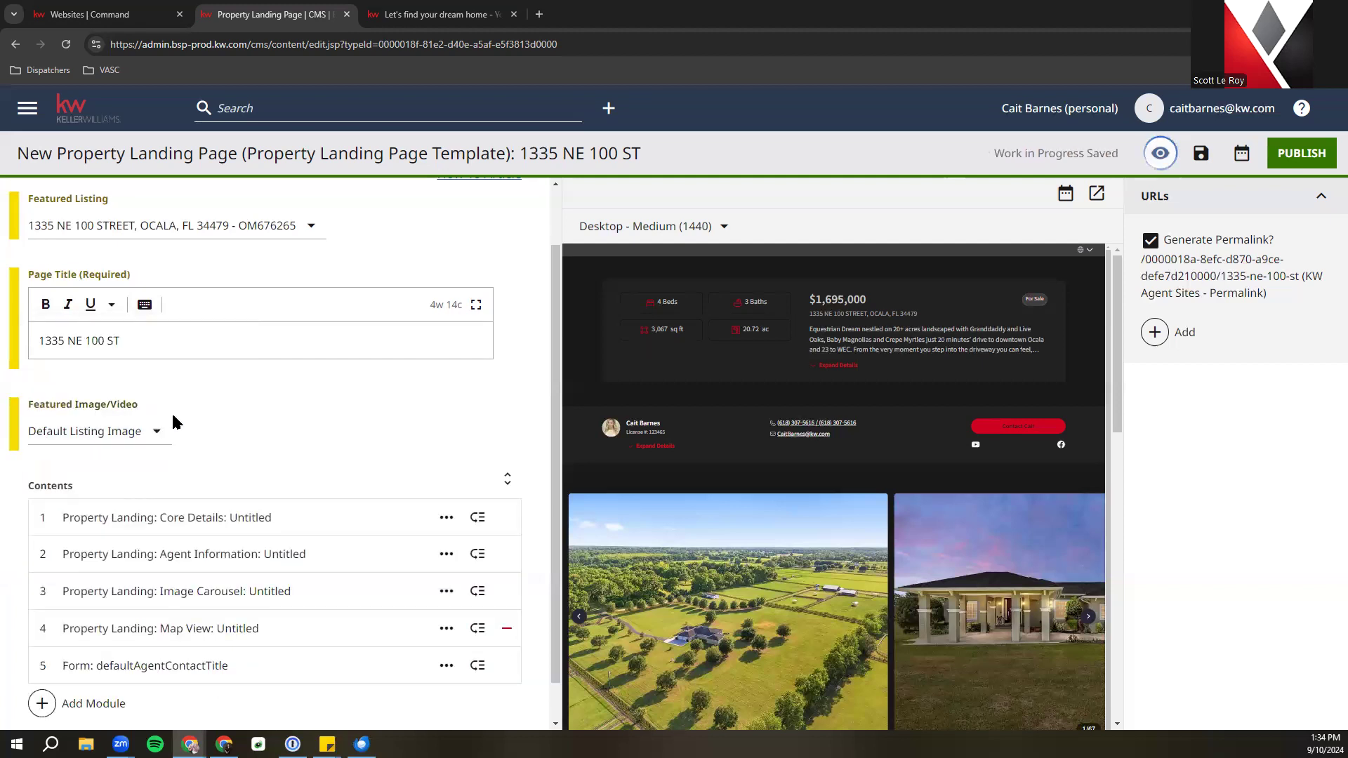
Open the landing page preview, accept cookies, and scroll through the page
click(1099, 196)
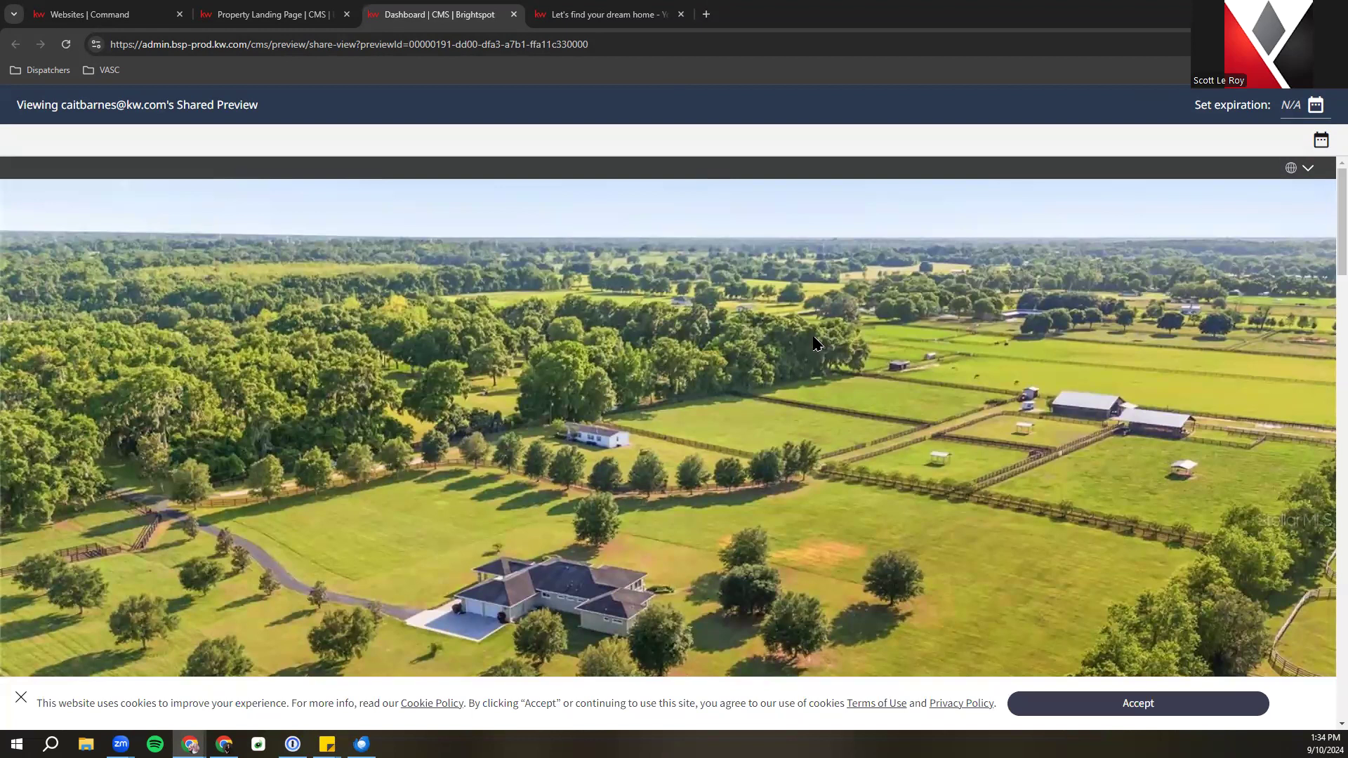
click(1073, 704)
scroll(562, 288, down, 5)
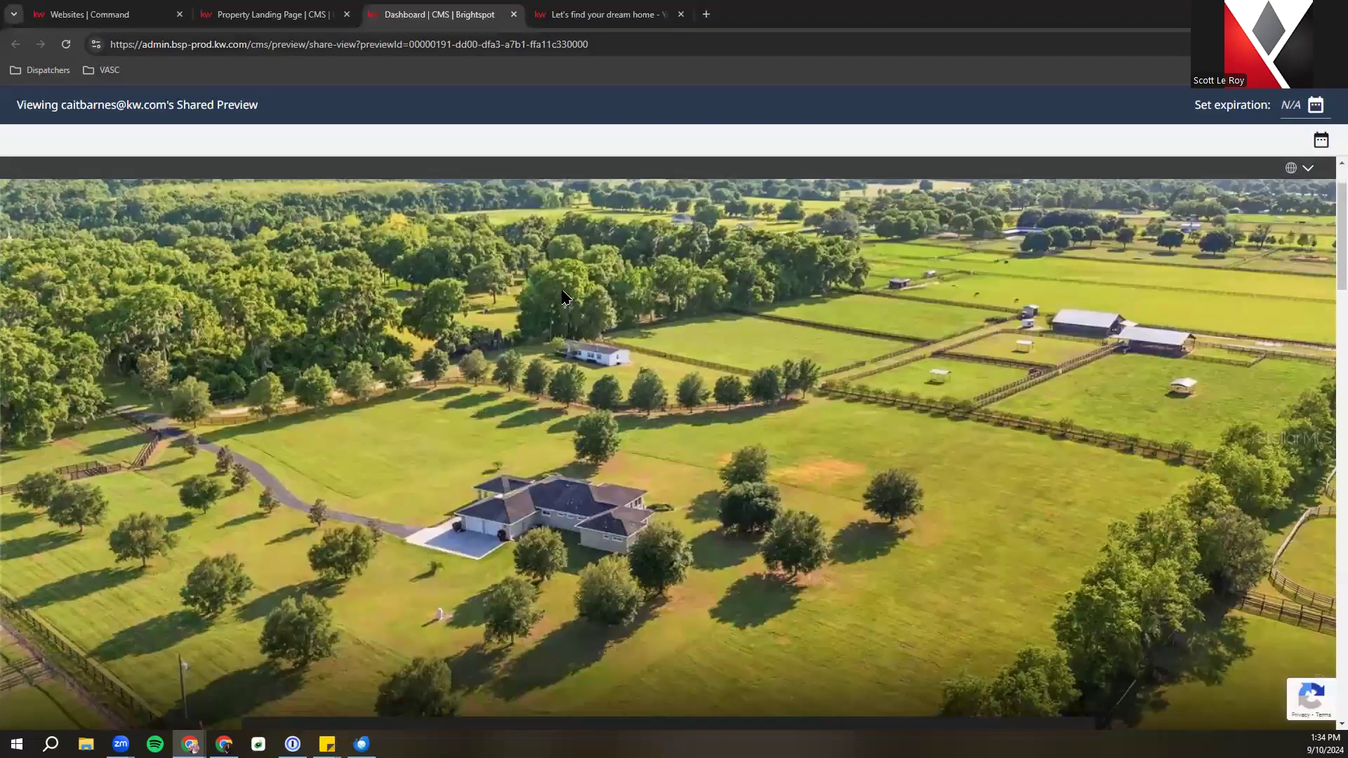
scroll(565, 295, down, 1)
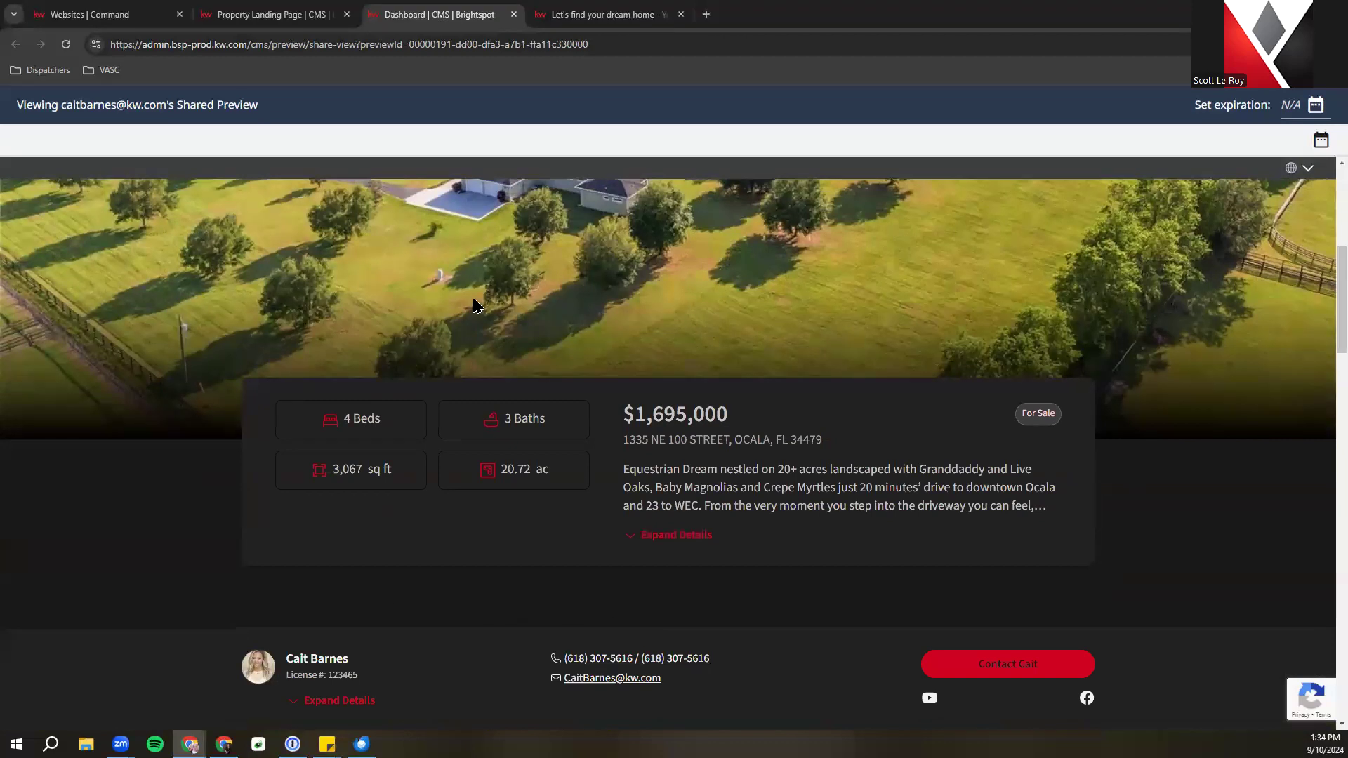
scroll(713, 591, down, 3)
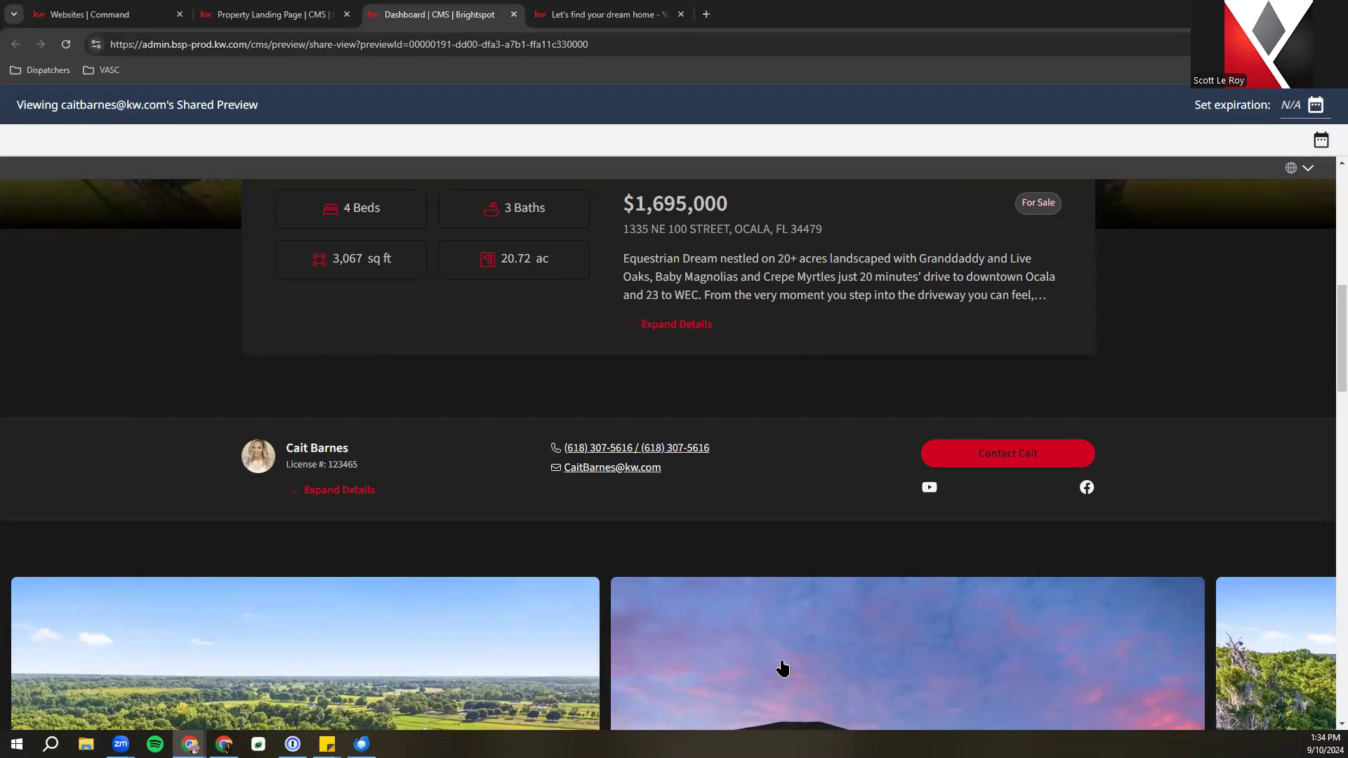
scroll(890, 531, down, 5)
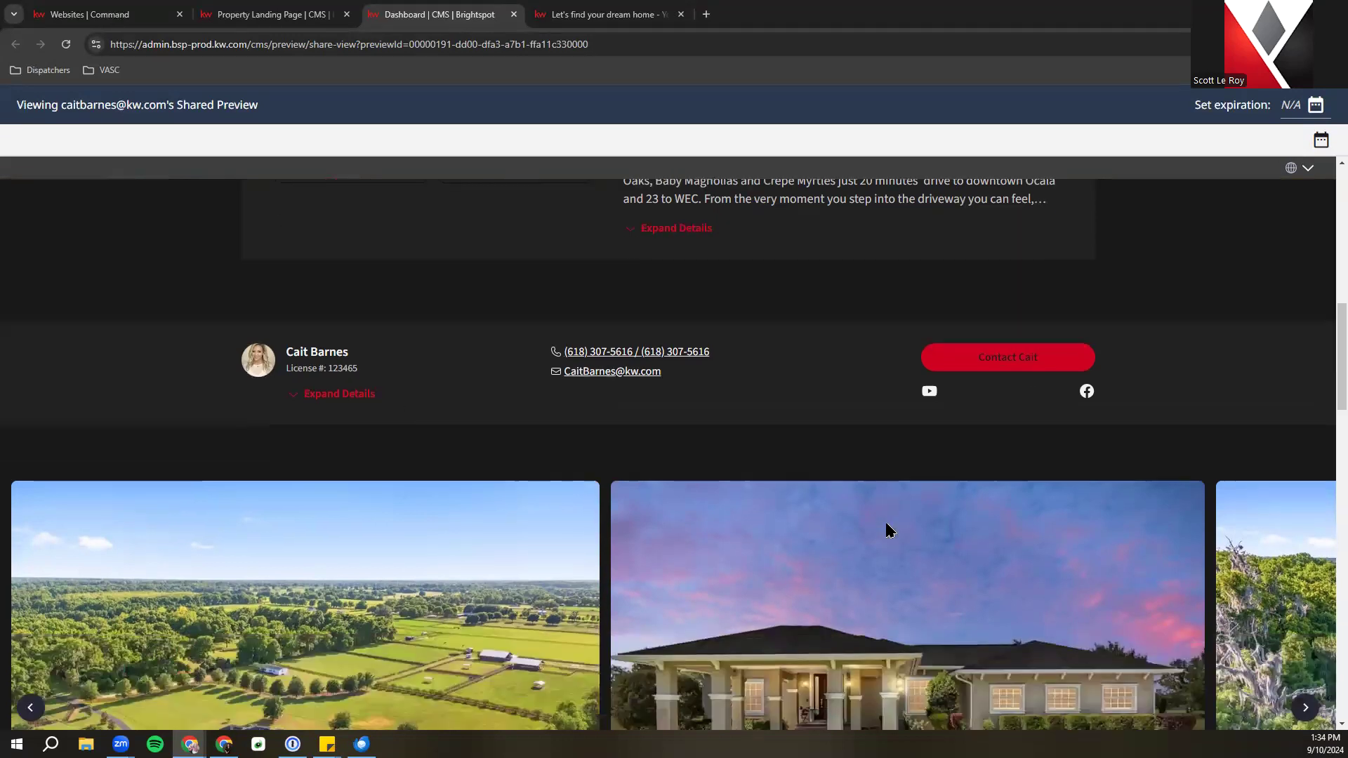
scroll(888, 532, up, 1)
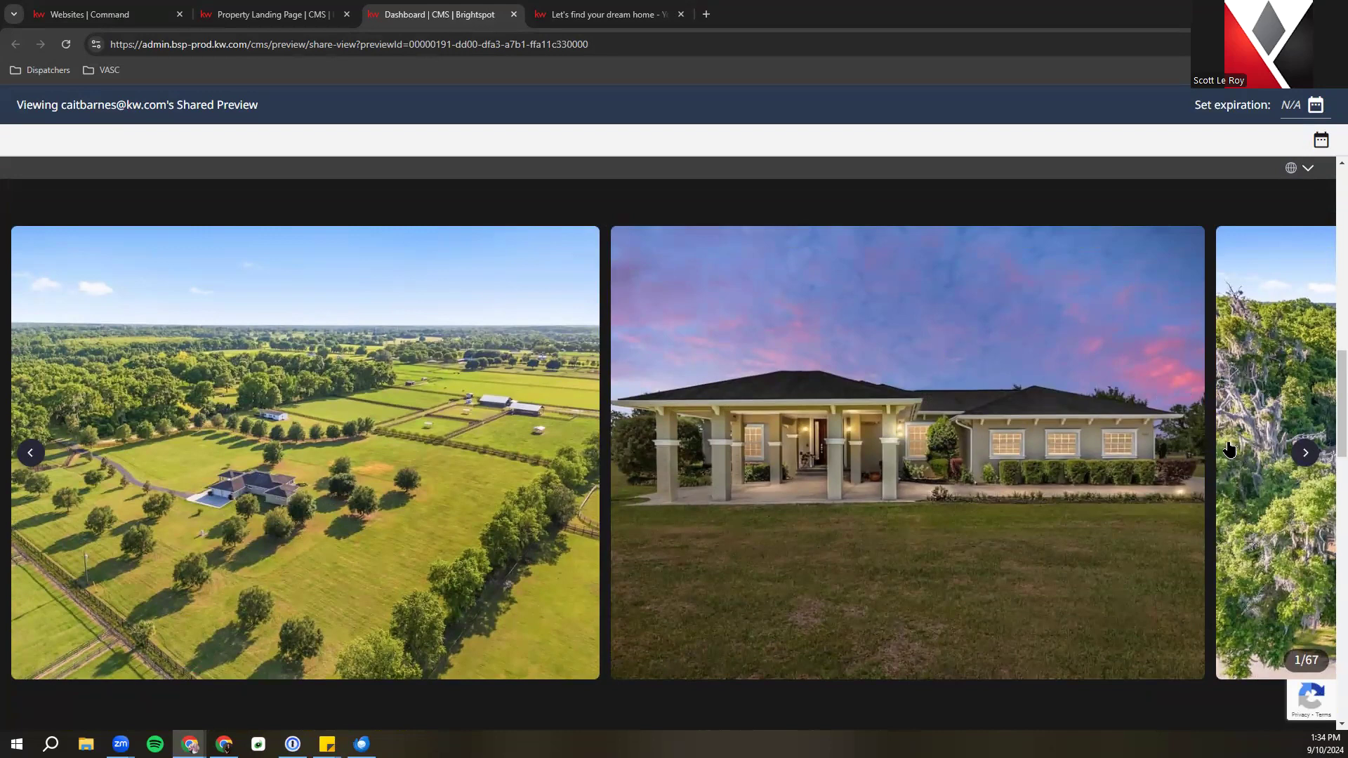
scroll(1229, 449, down, 3)
scroll(1229, 449, up, 2)
Advance the photo gallery four times, check the map and contact form, then close the preview
click(1306, 383)
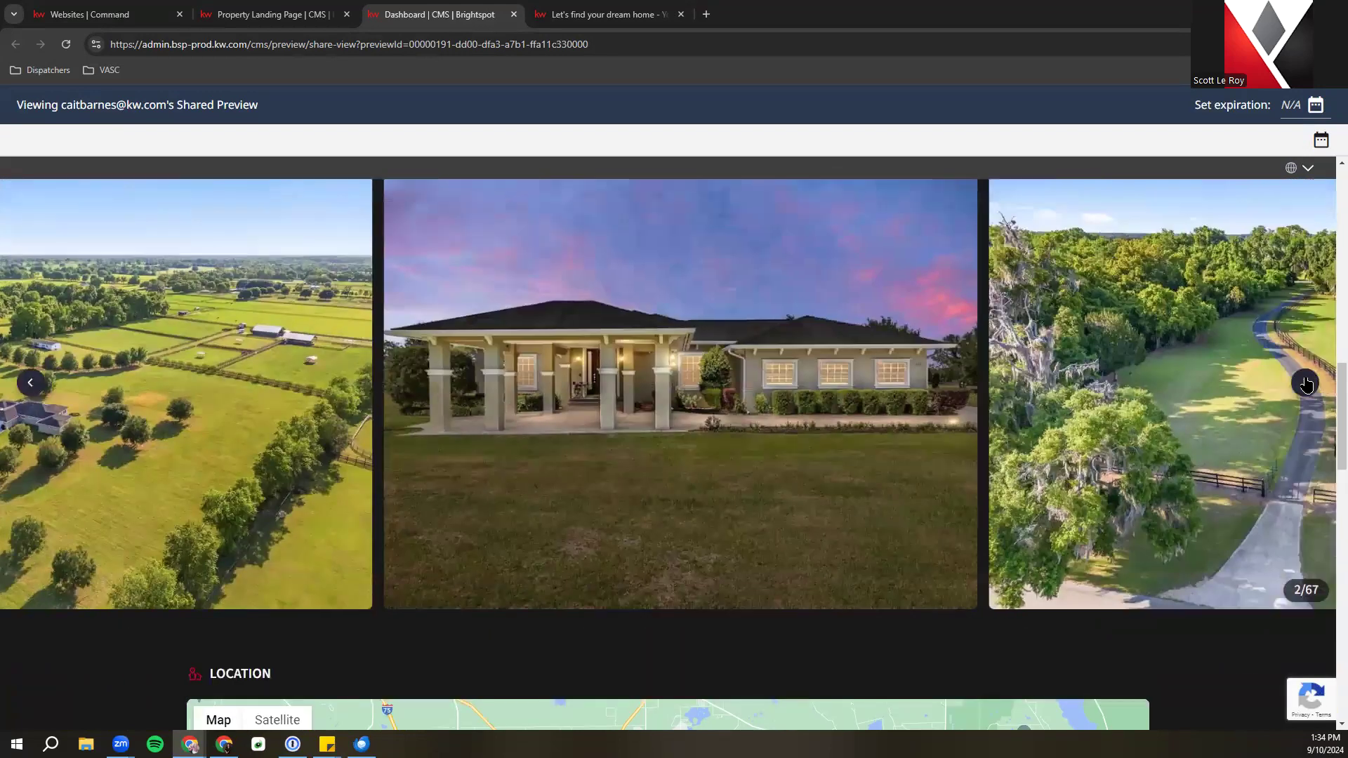
click(1306, 383)
click(1305, 382)
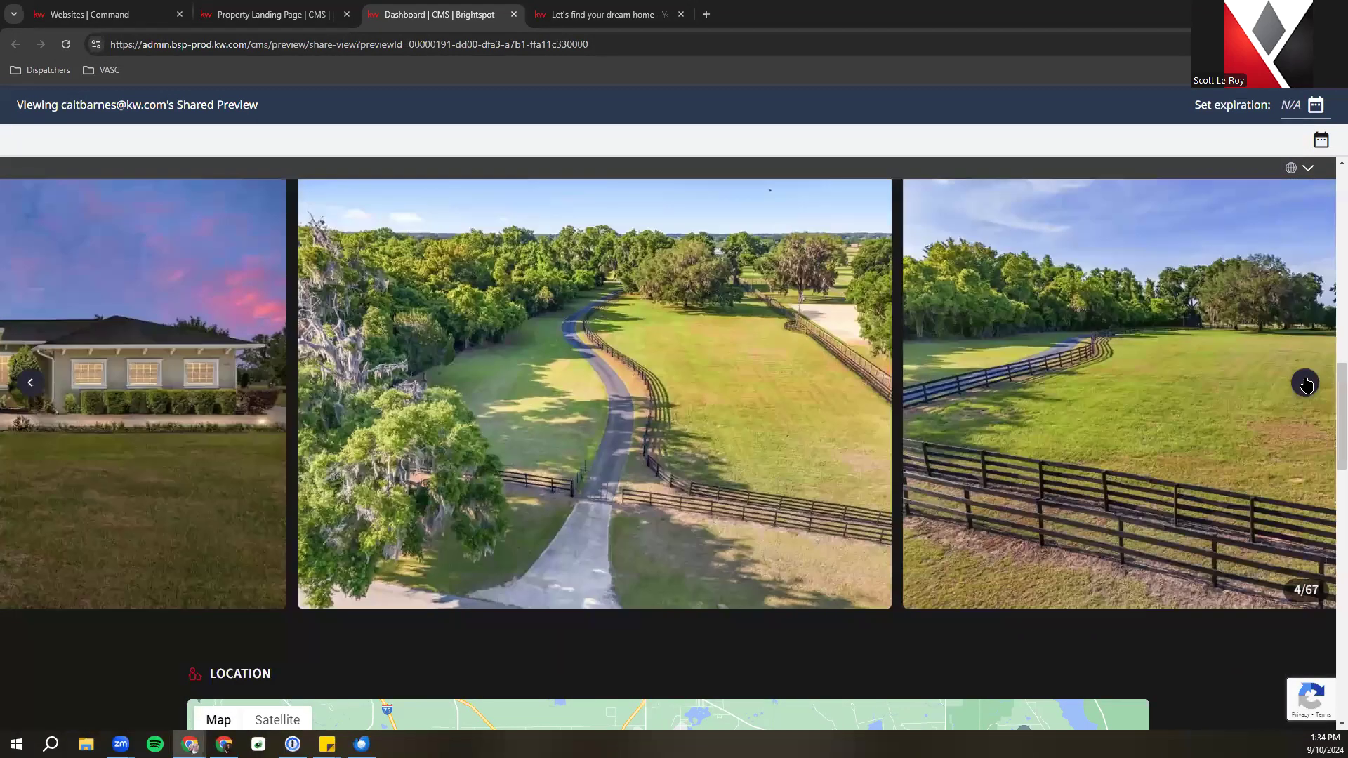
click(1306, 382)
scroll(1105, 560, down, 4)
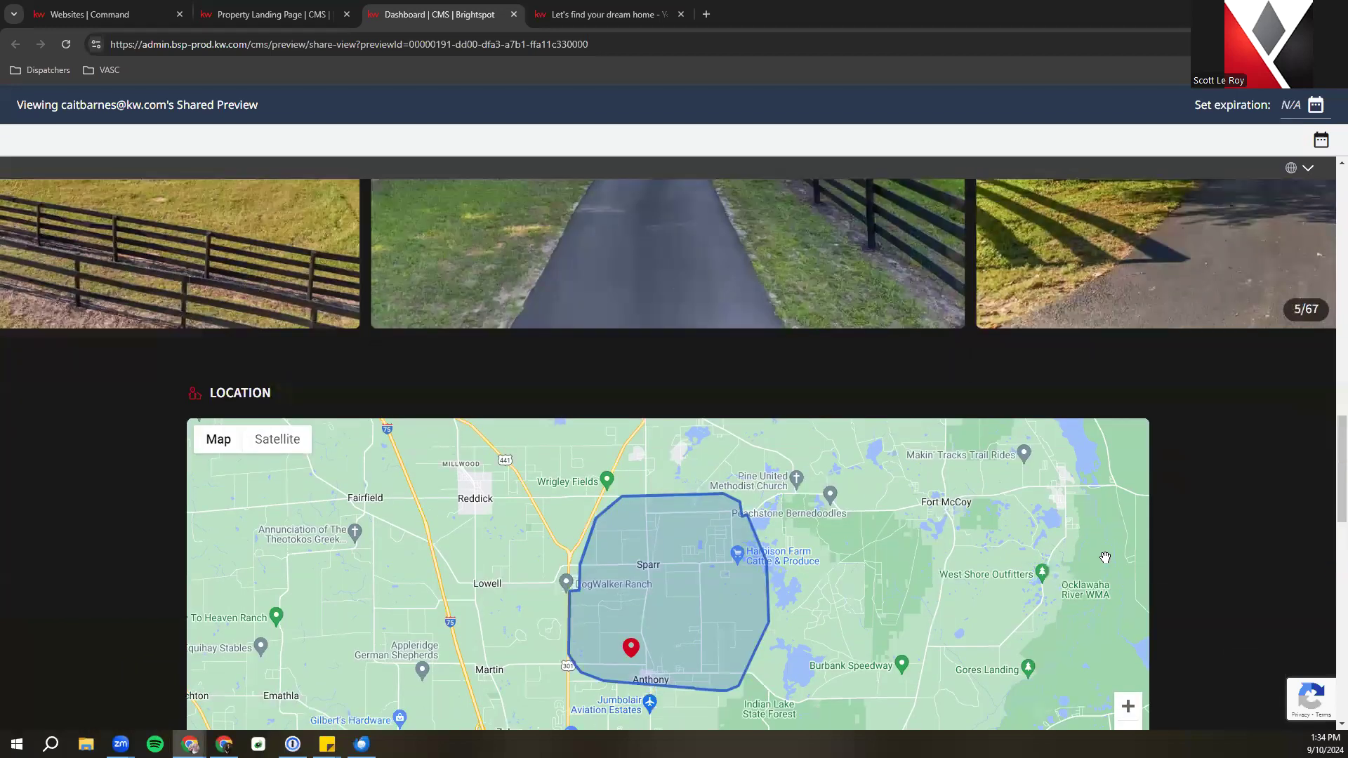
scroll(1106, 557, down, 2)
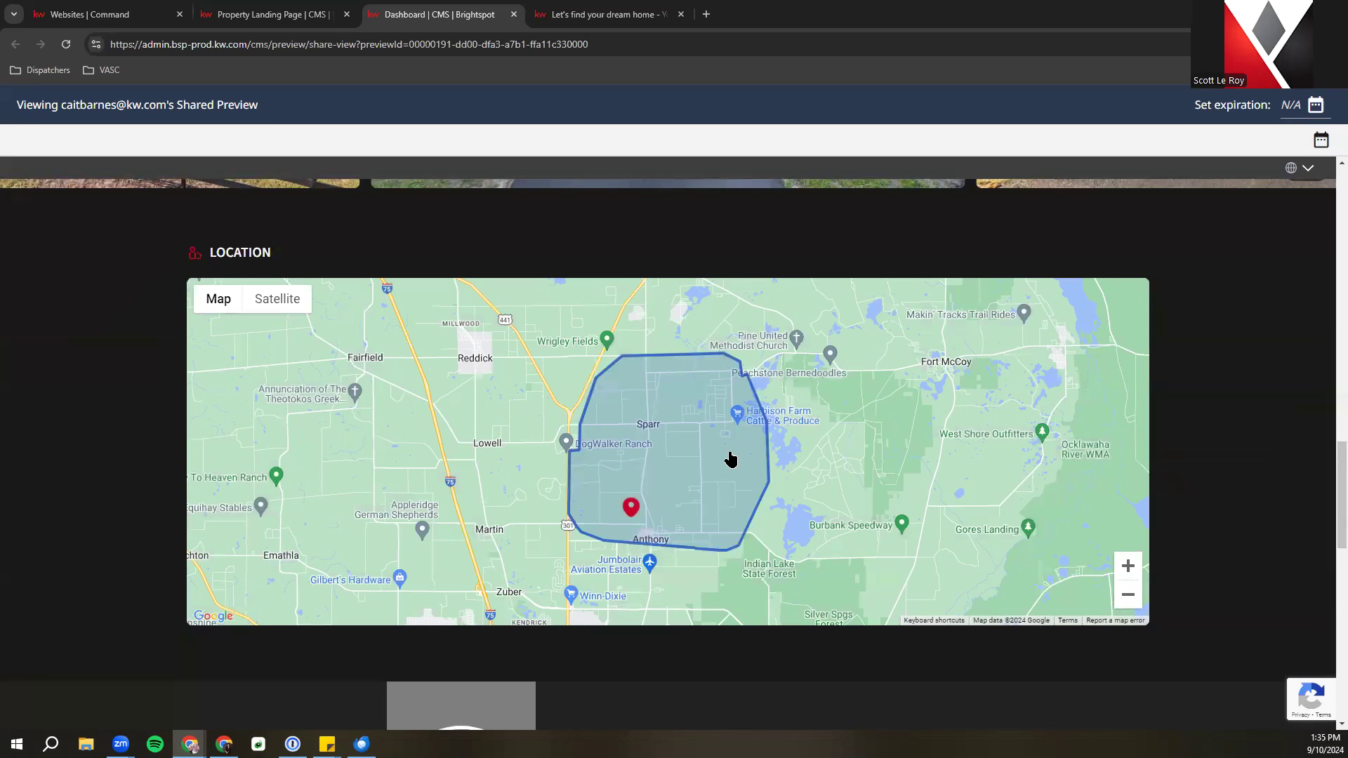
scroll(730, 459, down, 7)
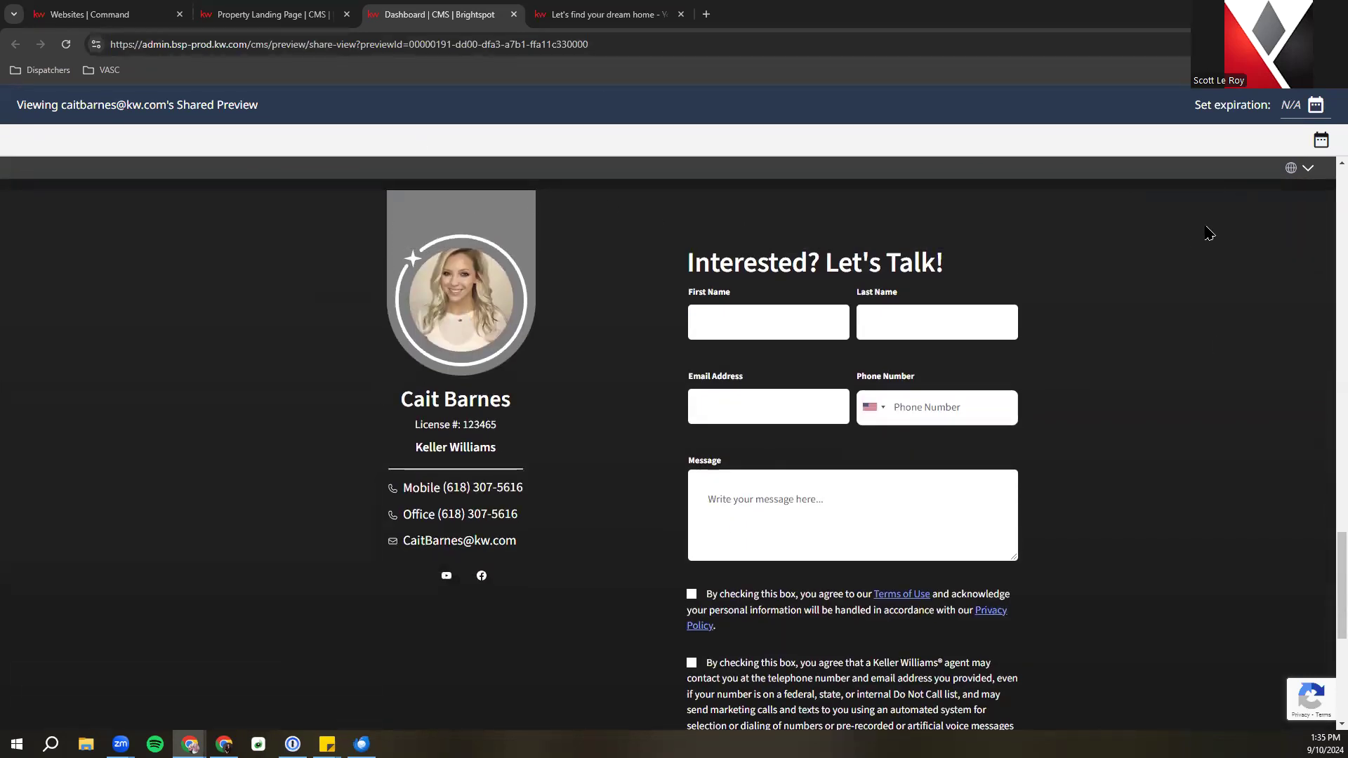
scroll(1086, 286, down, 5)
scroll(1095, 295, up, 10)
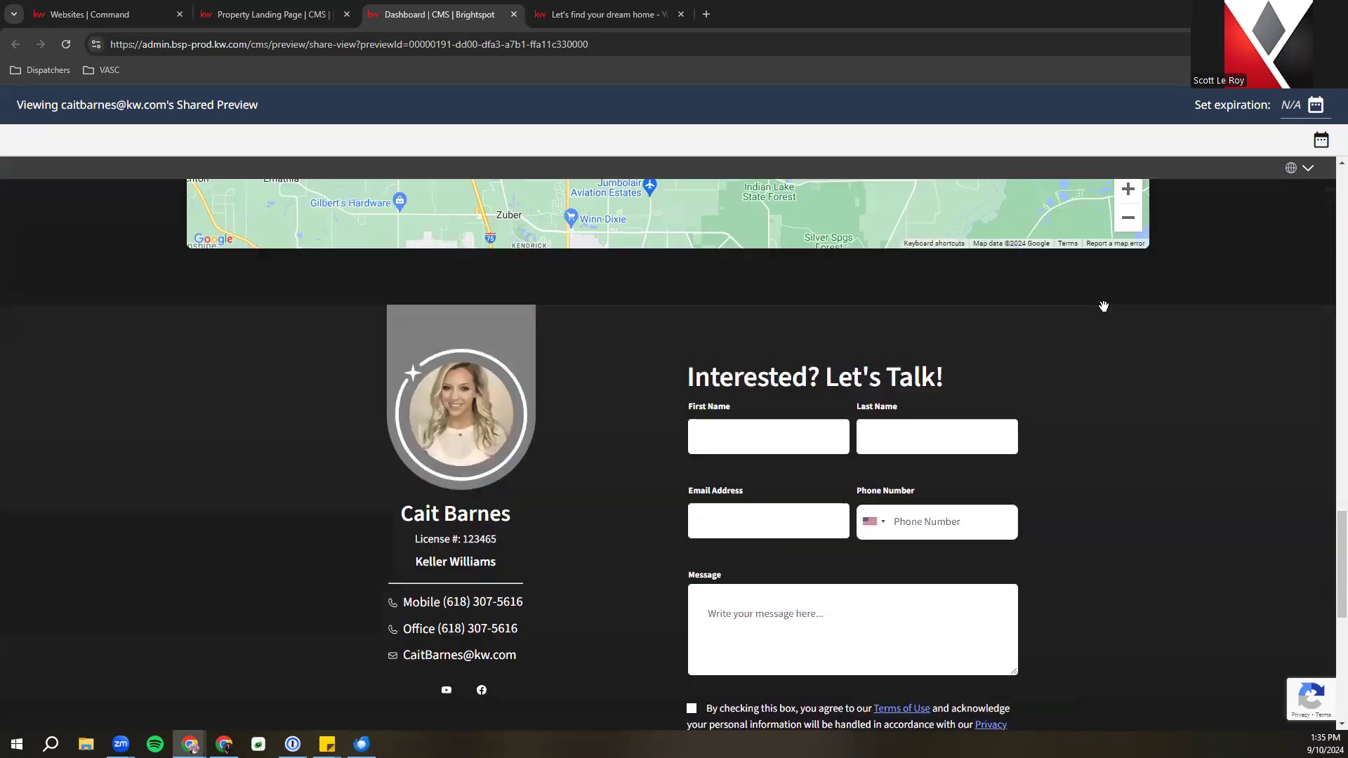
click(514, 15)
Expand Core Details, review its fields, then collapse it again
scroll(352, 351, down, 3)
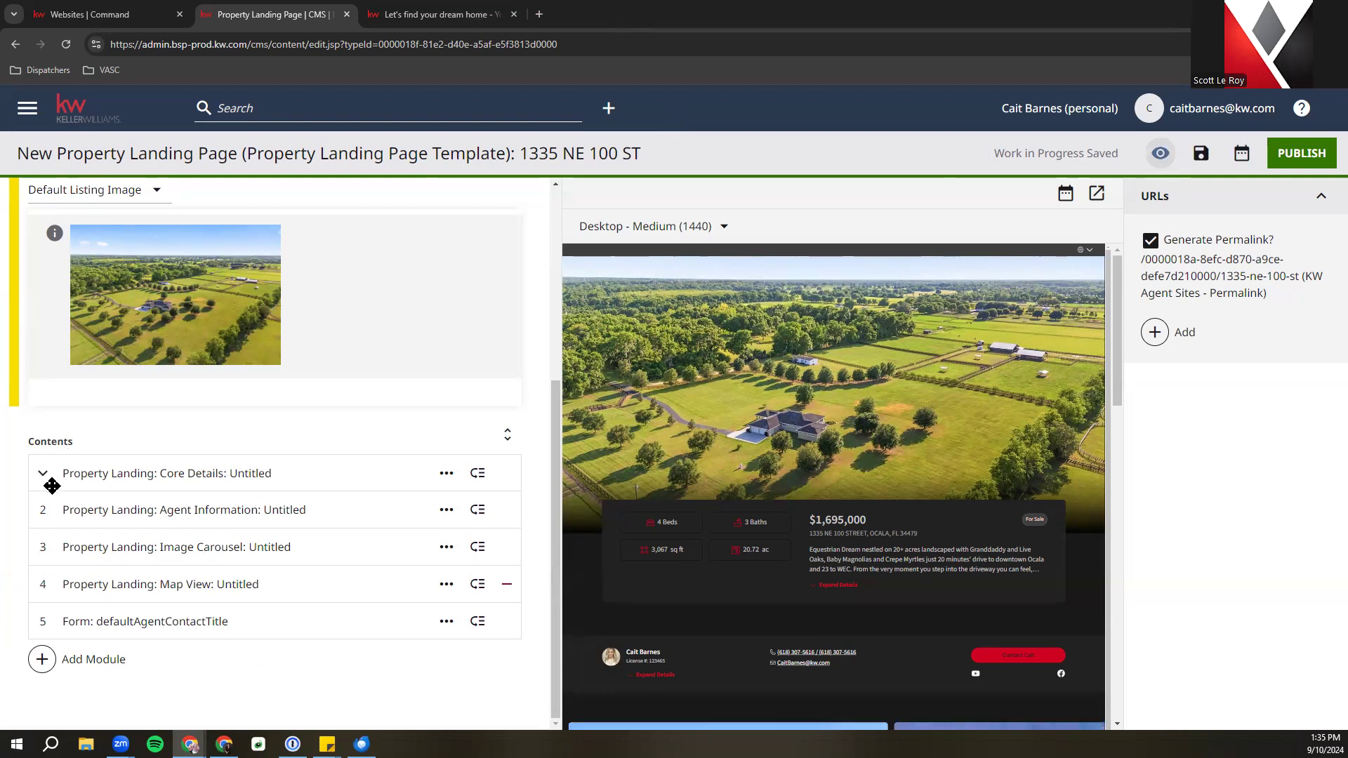
click(101, 475)
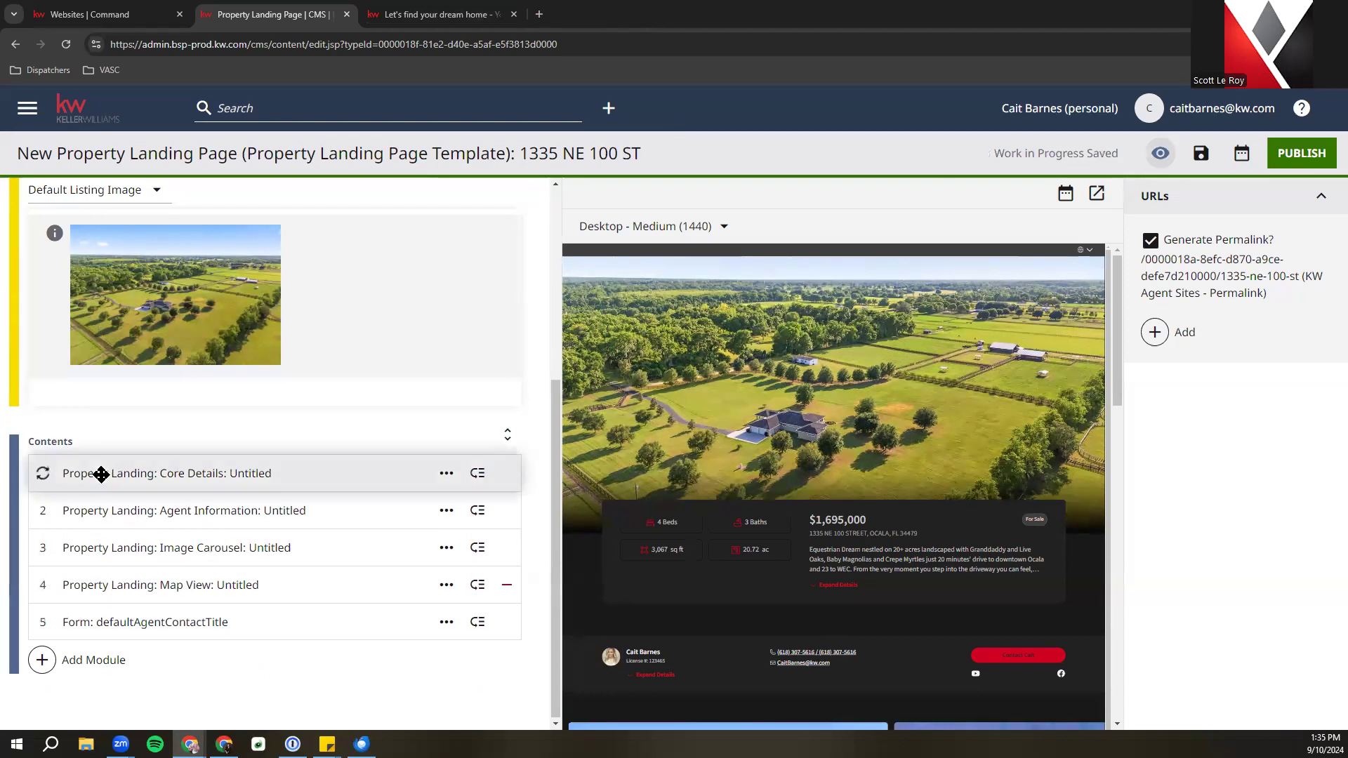
scroll(101, 474, down, 3)
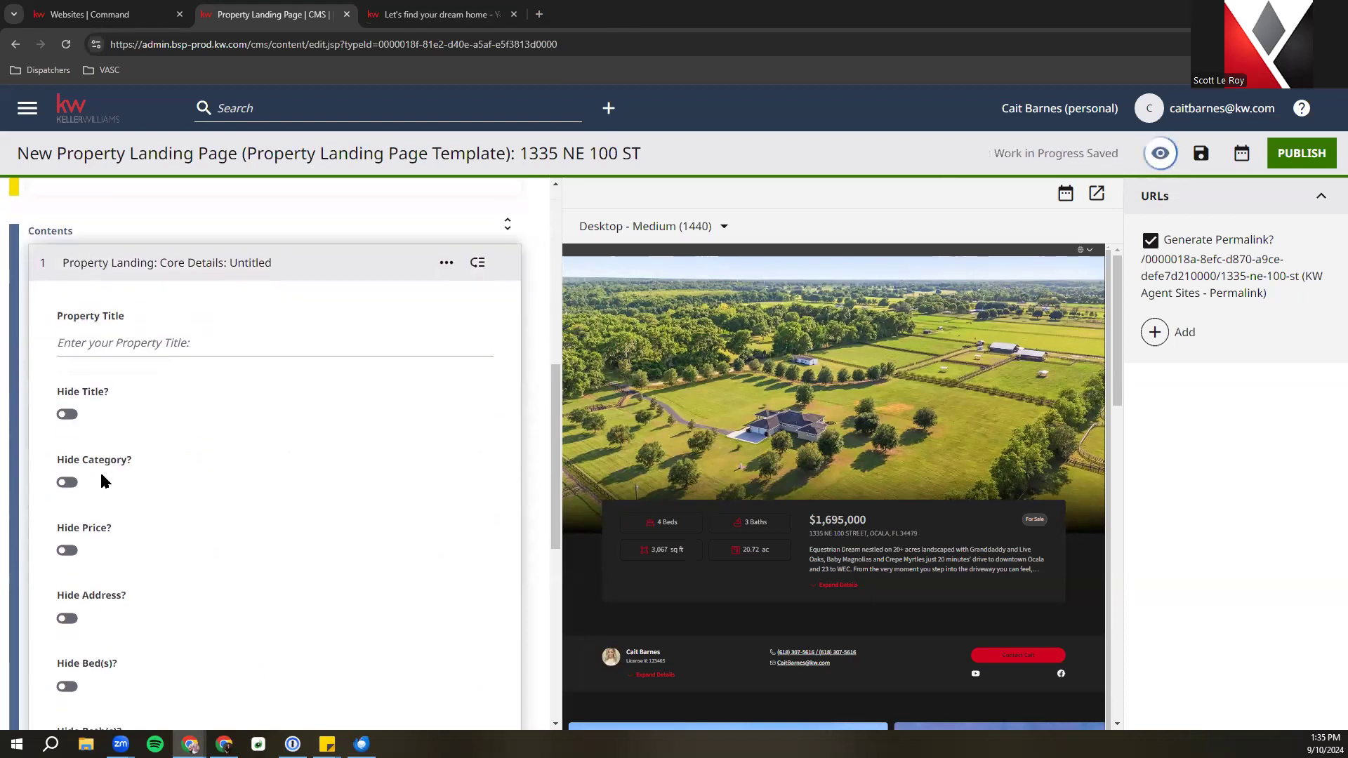
scroll(101, 477, down, 1)
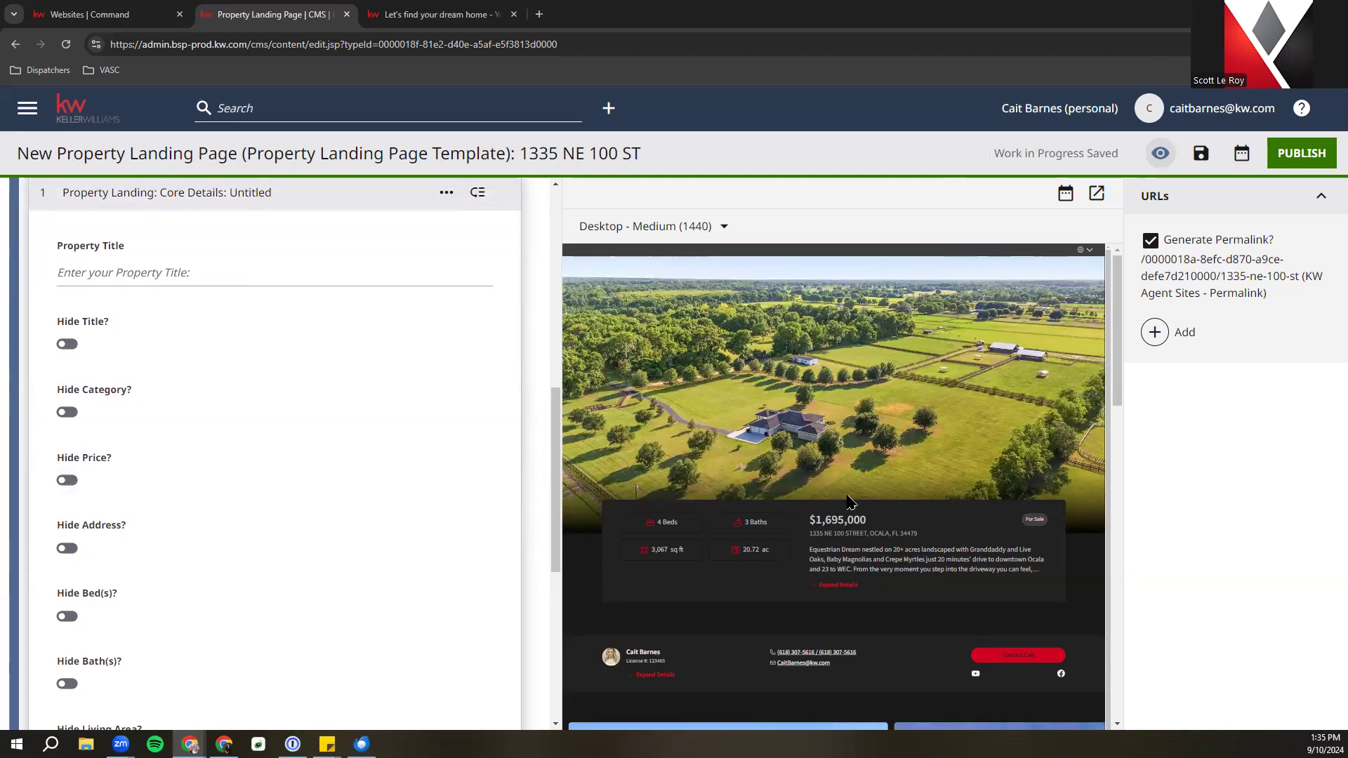
scroll(702, 527, down, 1)
scroll(172, 527, down, 6)
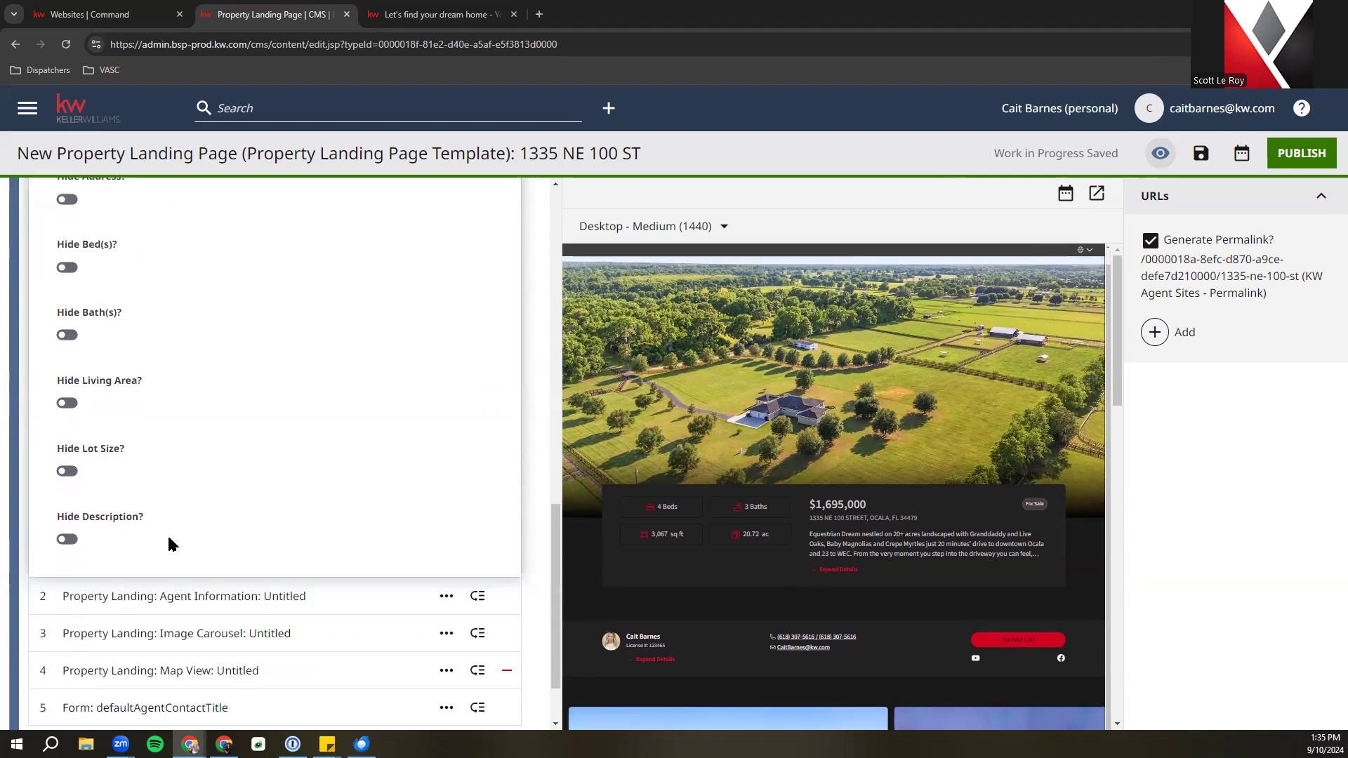
scroll(129, 431, up, 10)
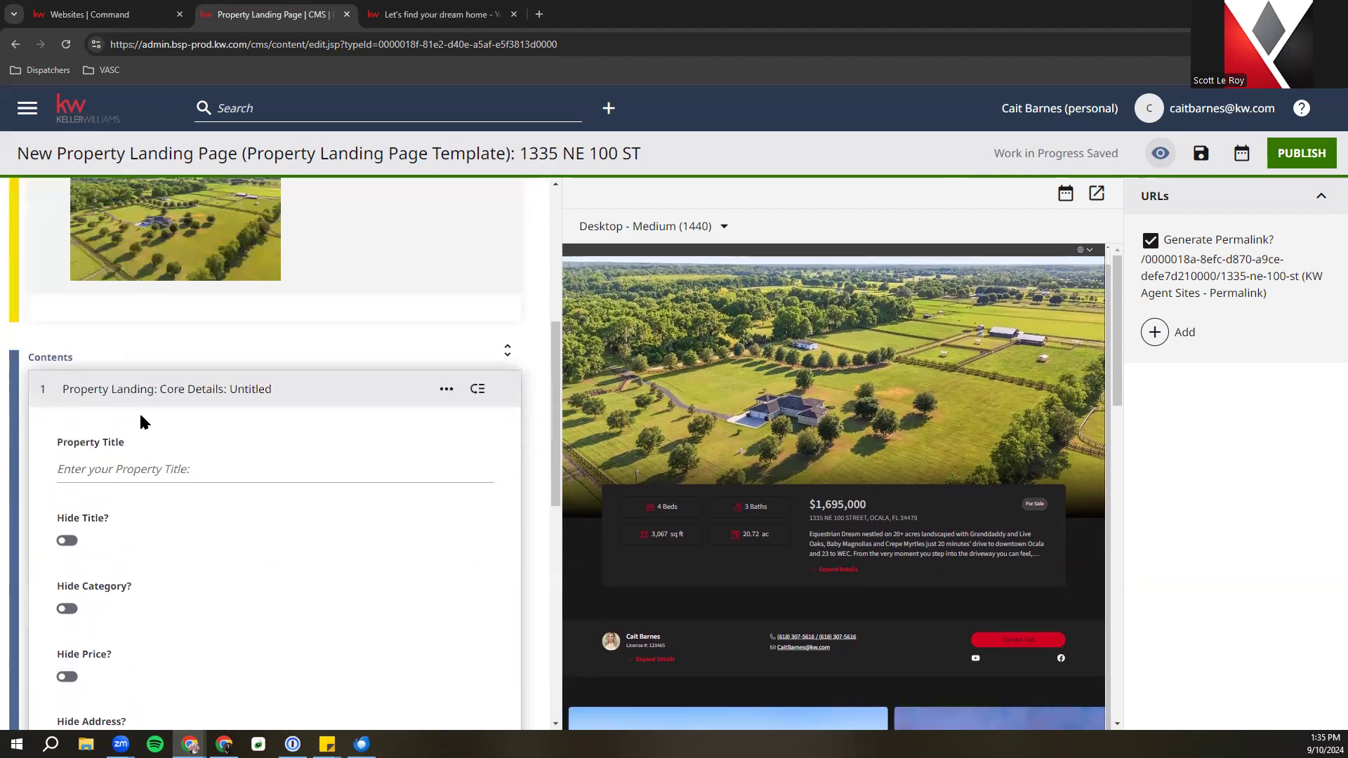
click(154, 392)
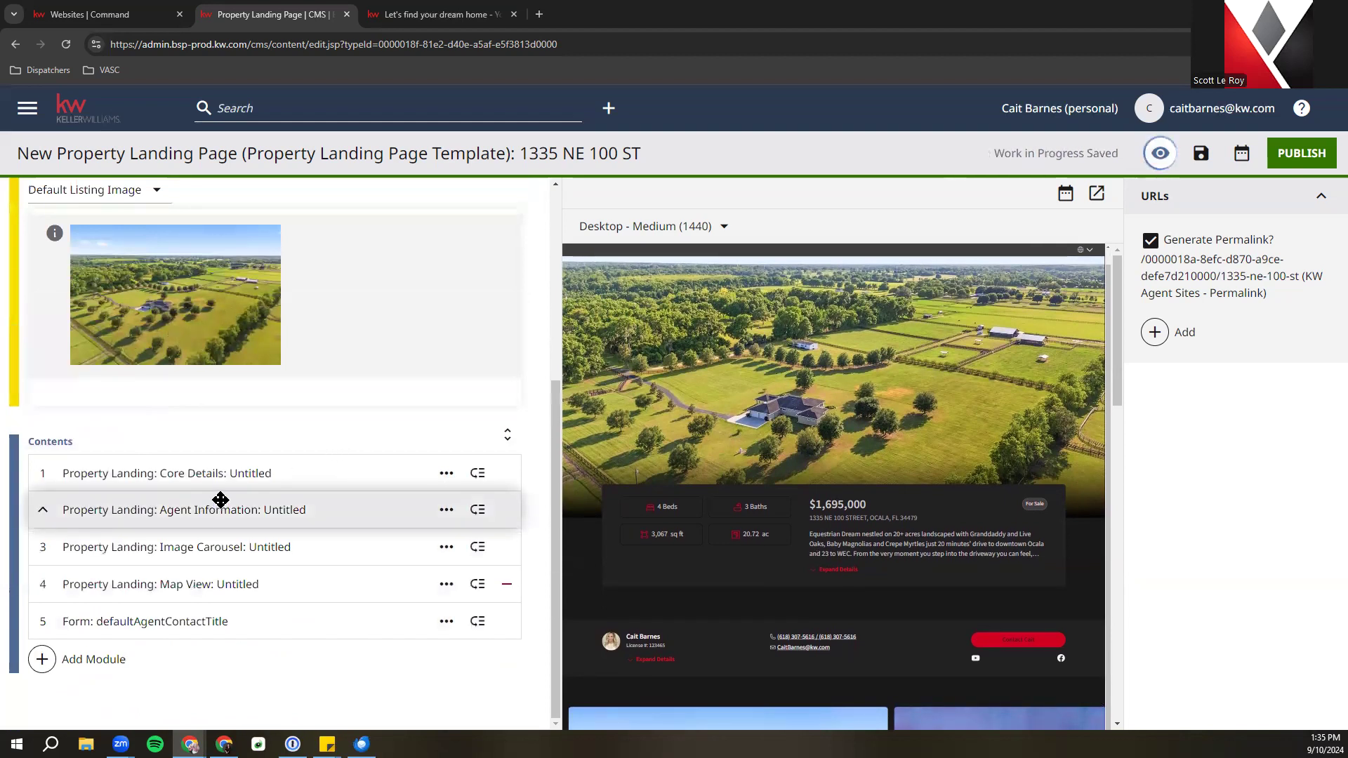
Drag the Image Carousel module, leaving it in third position
right_click(146, 554)
click(117, 548)
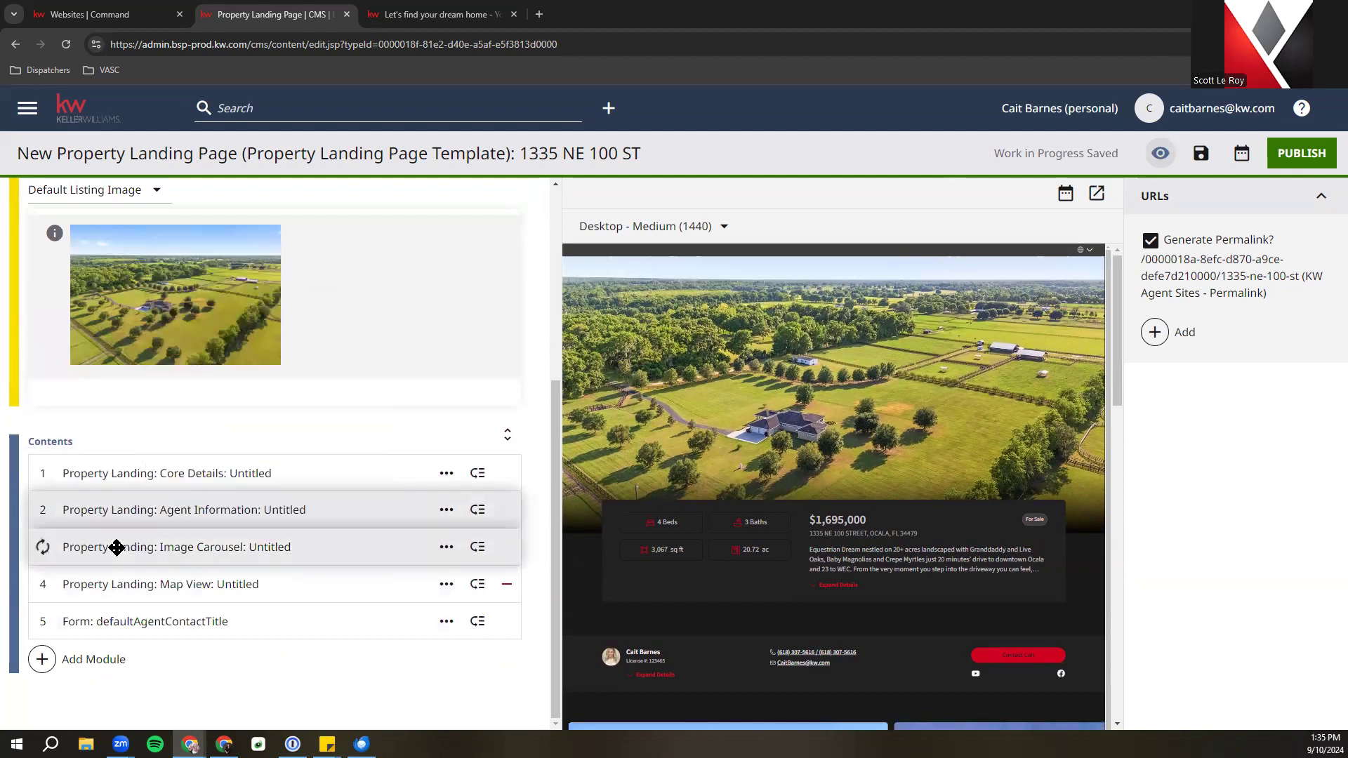
drag(116, 547, 117, 547)
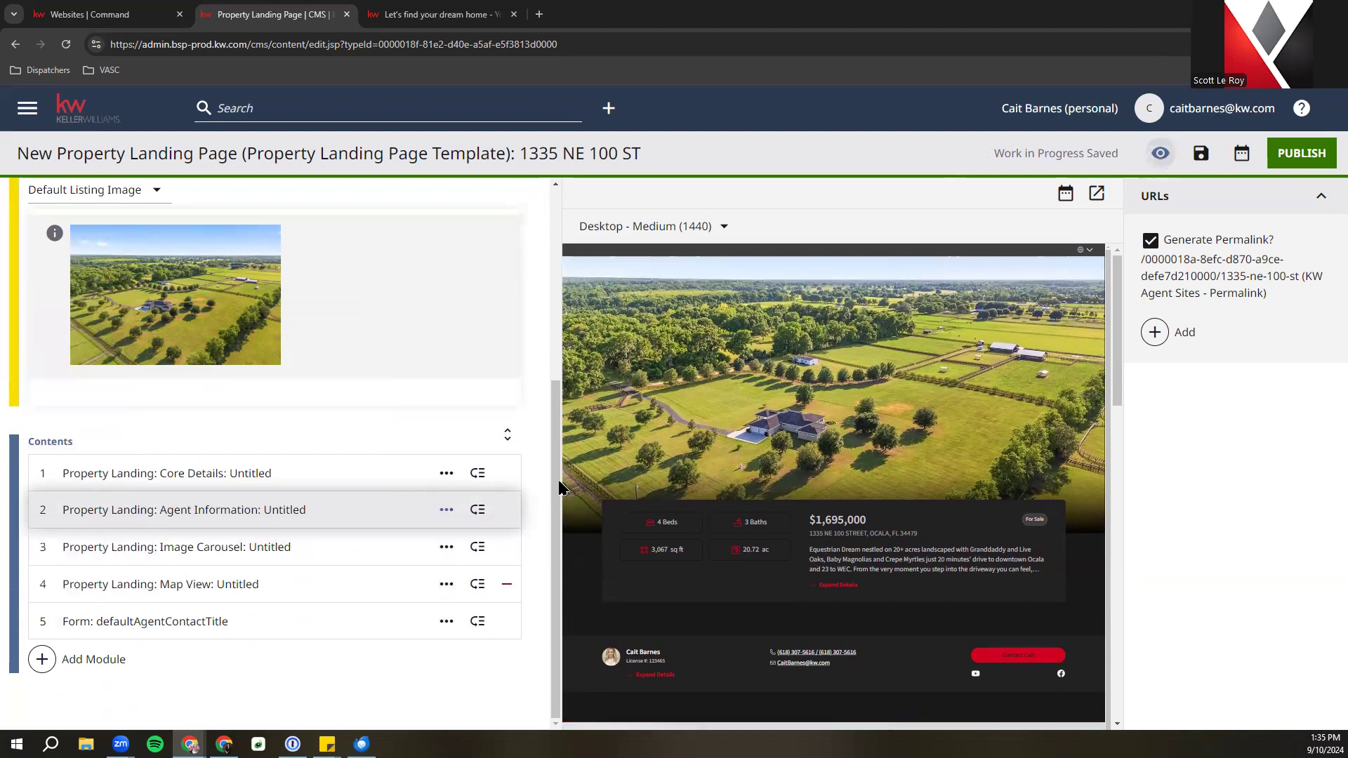
Expand Map View to check the boundary map, collapse it, then expand the contact Form settings
click(217, 592)
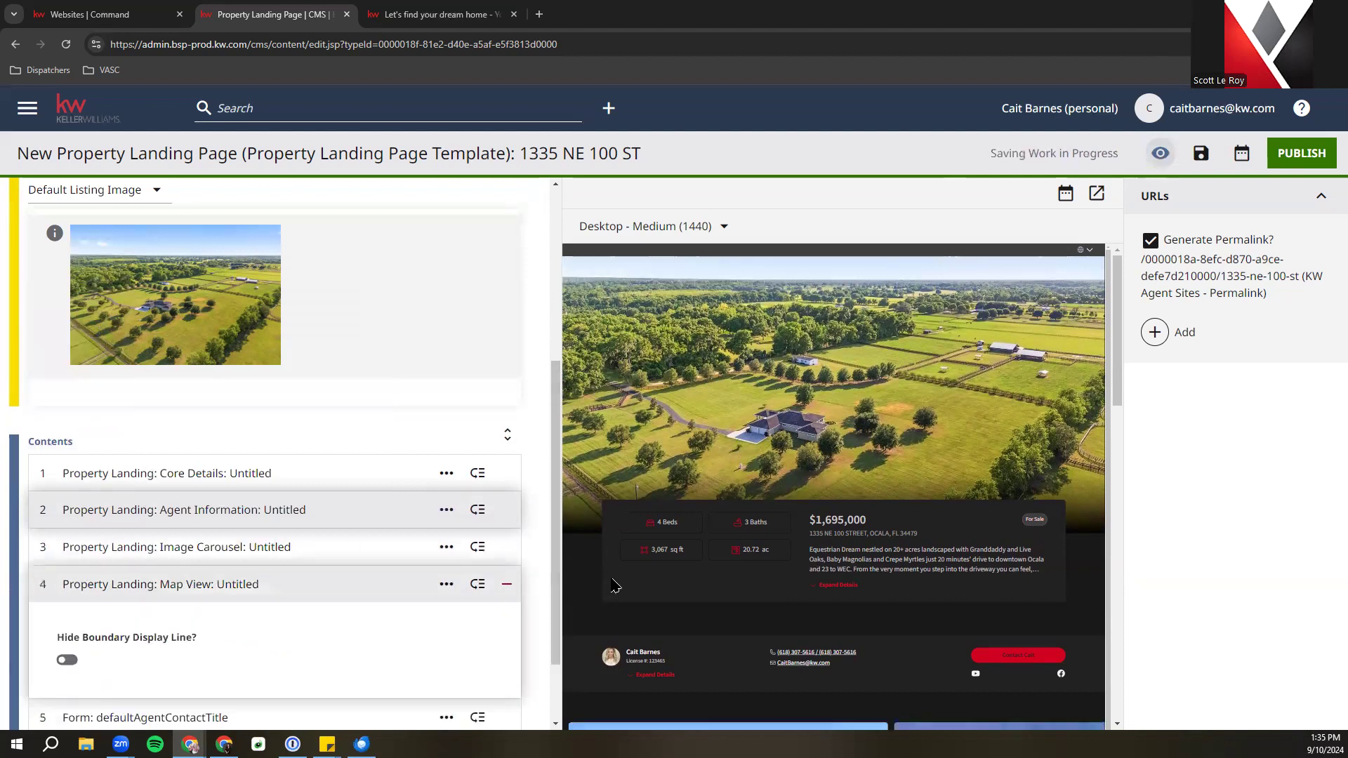
scroll(401, 625, down, 1)
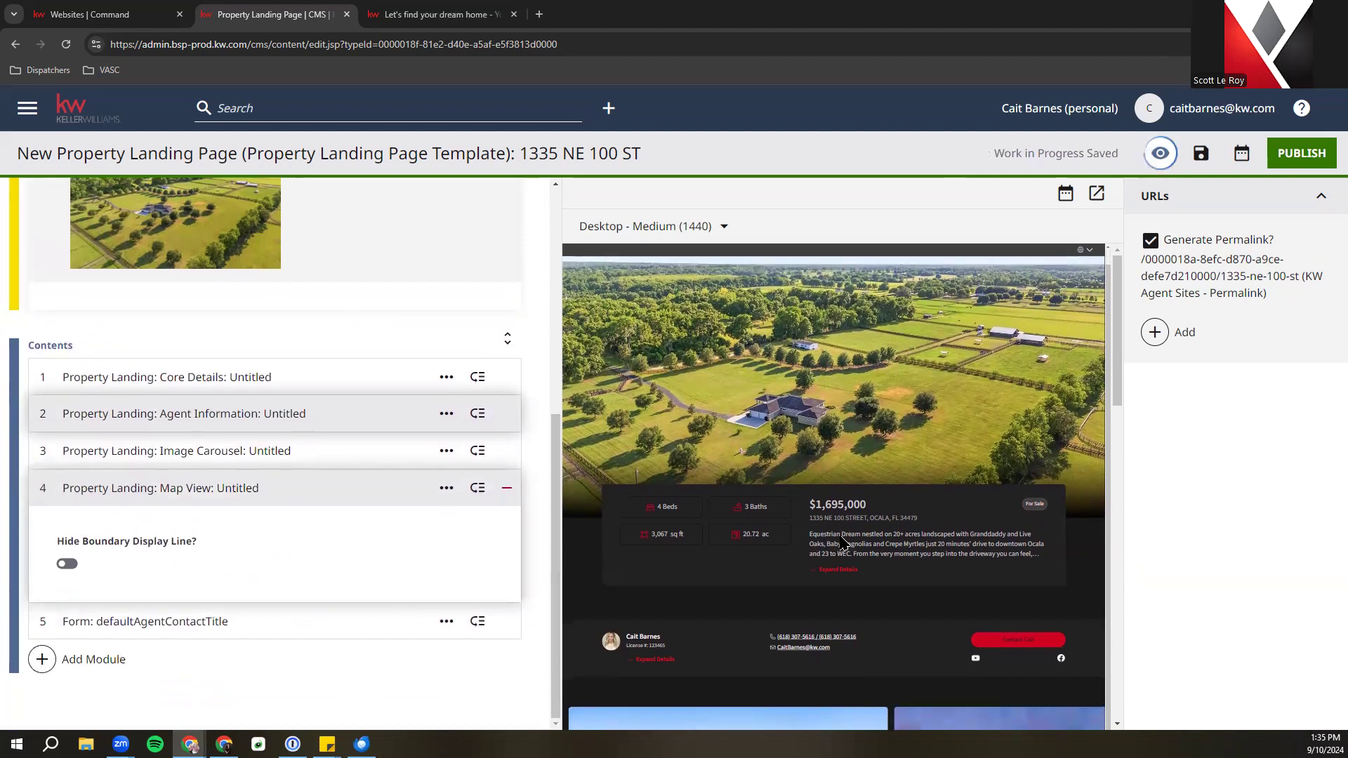
scroll(892, 570, down, 8)
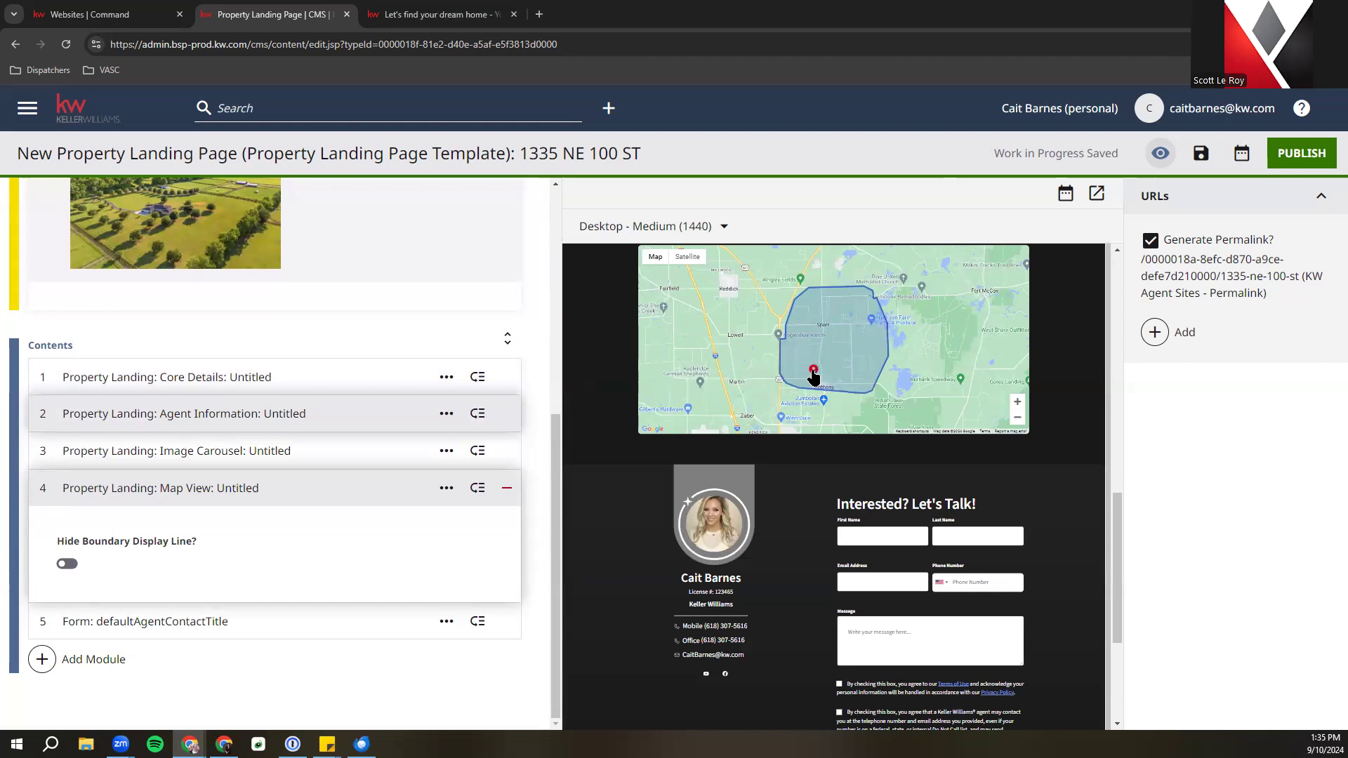
click(133, 486)
click(159, 619)
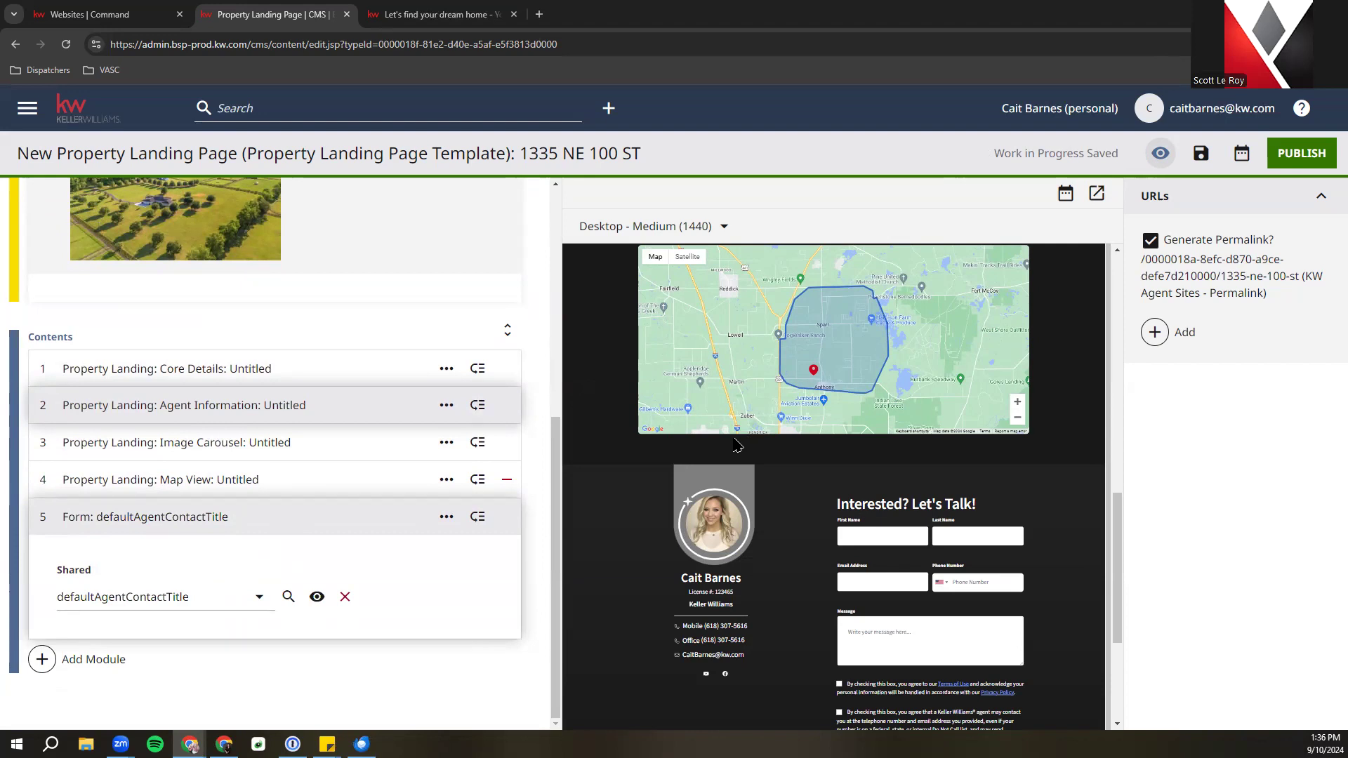
scroll(407, 561, up, 6)
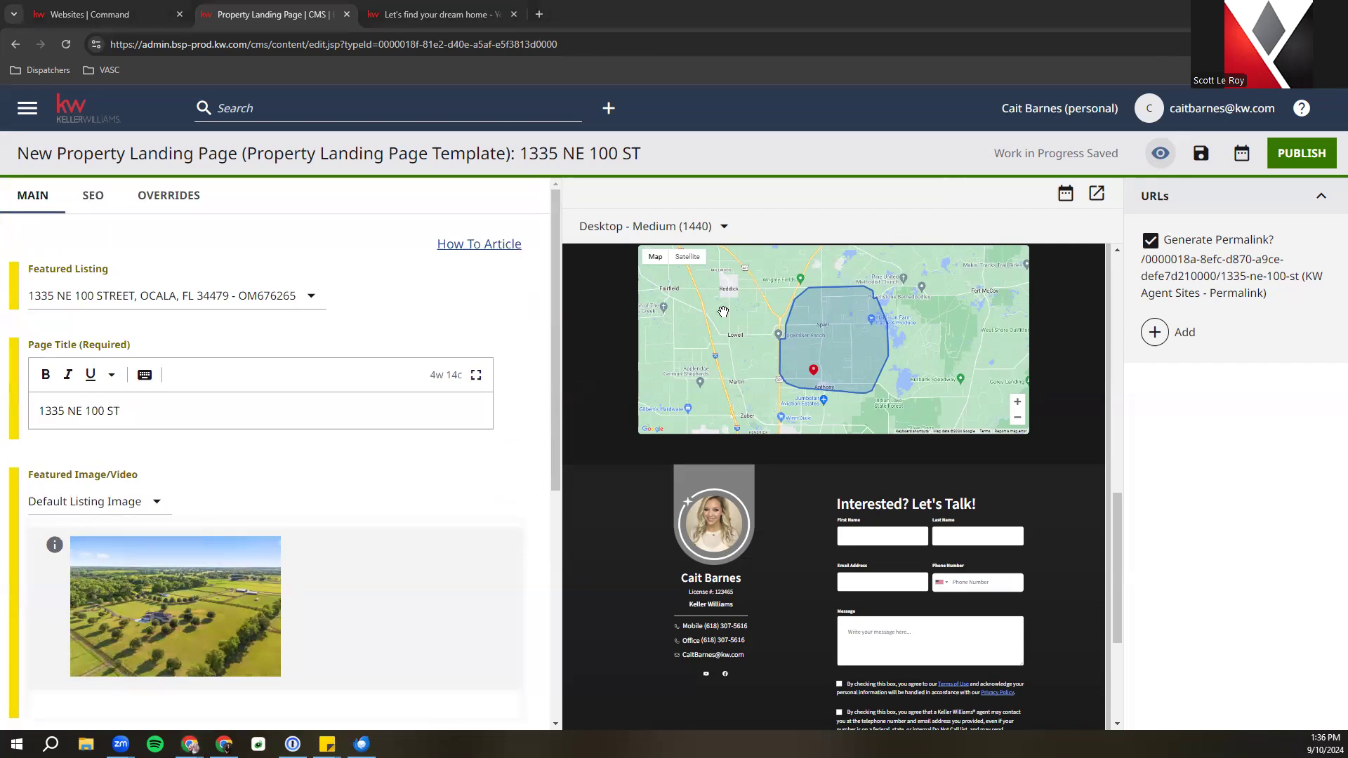
scroll(1066, 299, up, 5)
scroll(1067, 300, up, 4)
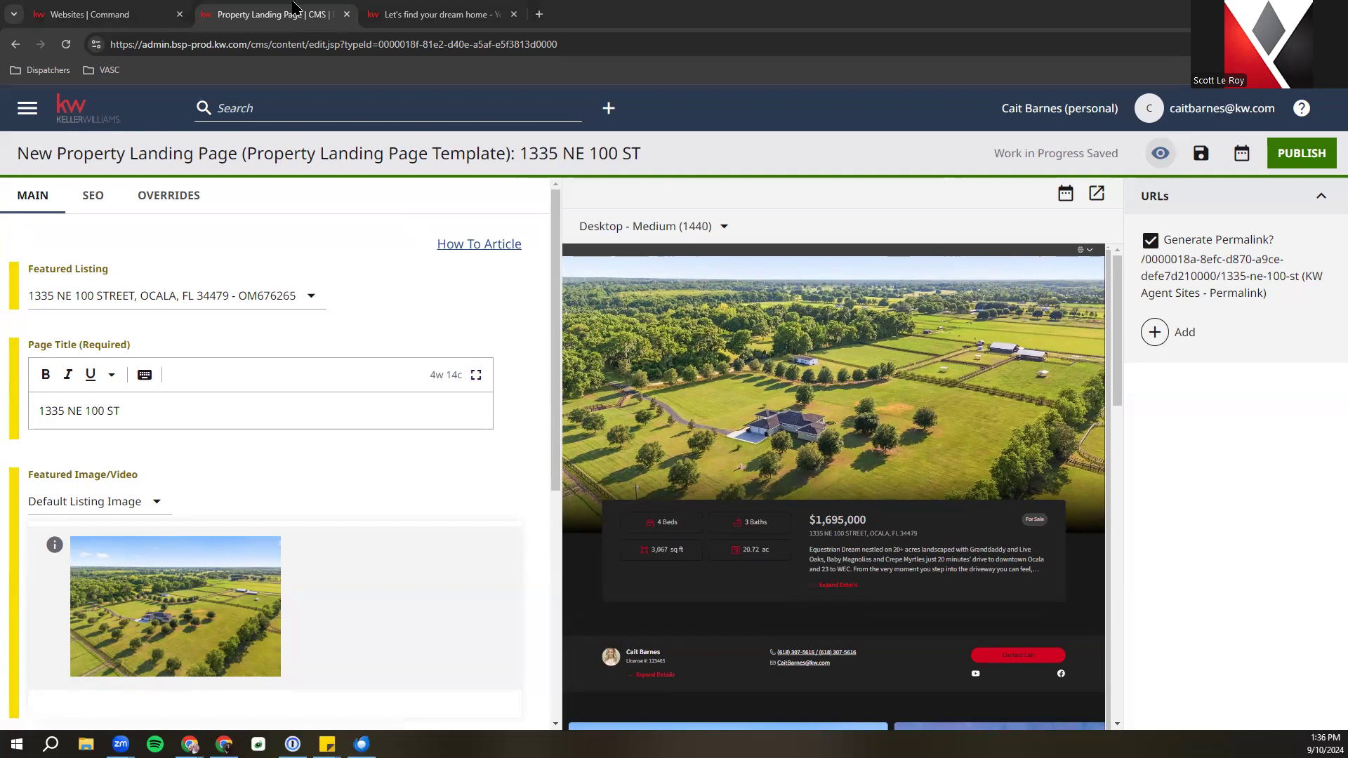
click(1298, 153)
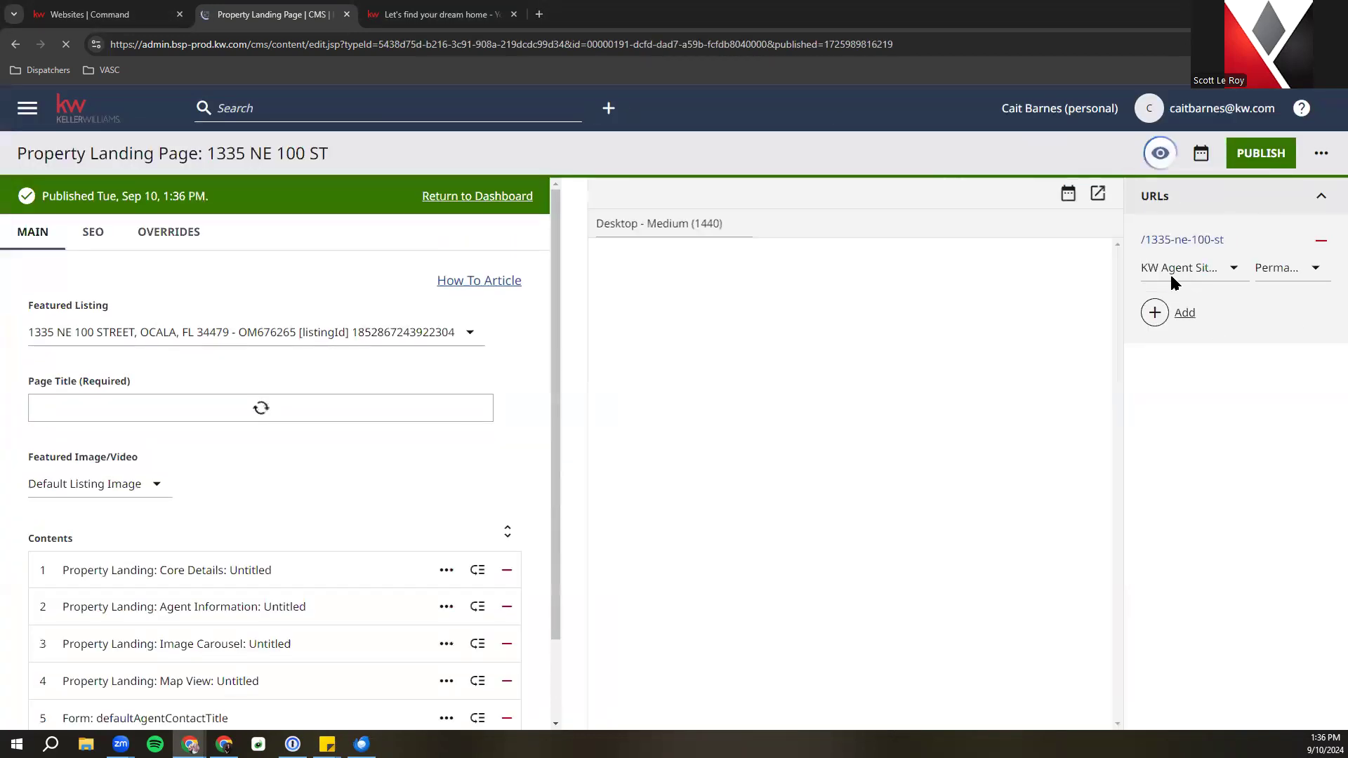
click(446, 197)
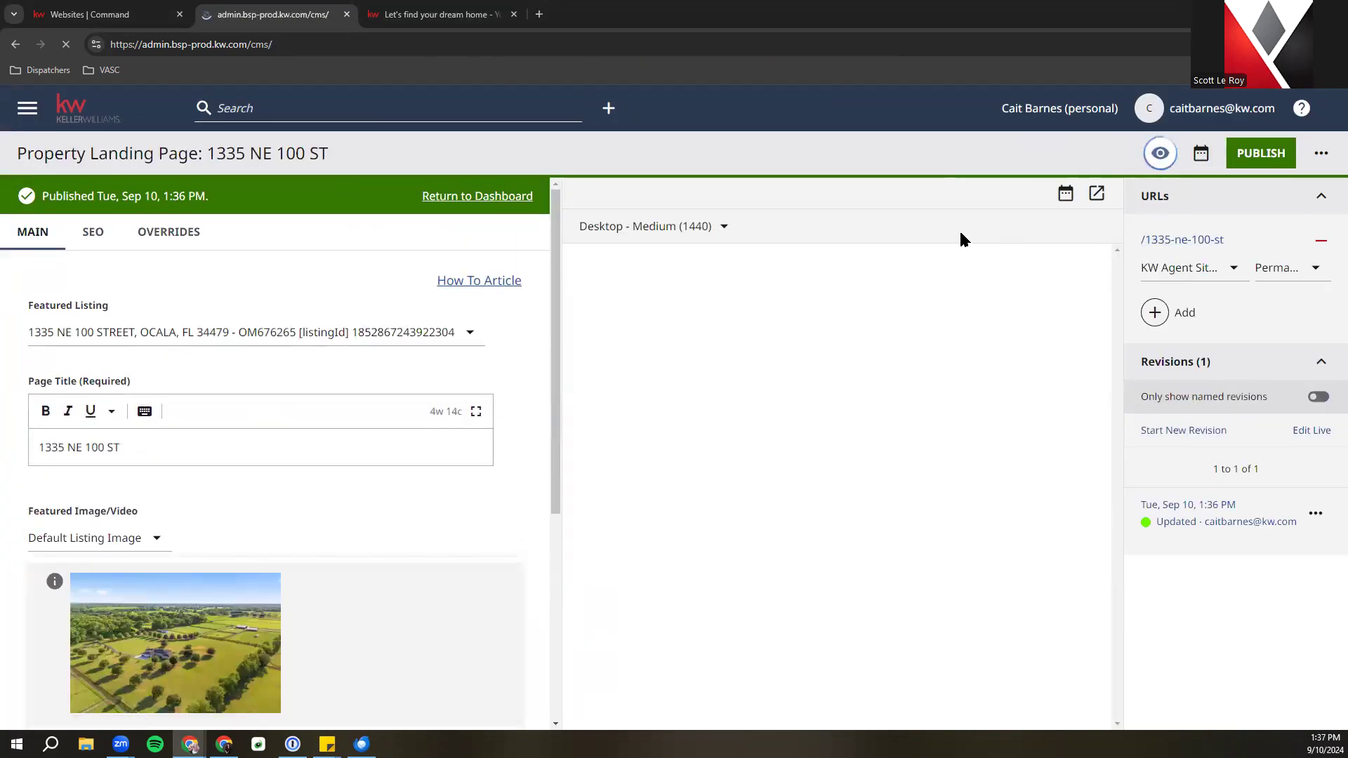
scroll(326, 406, down, 5)
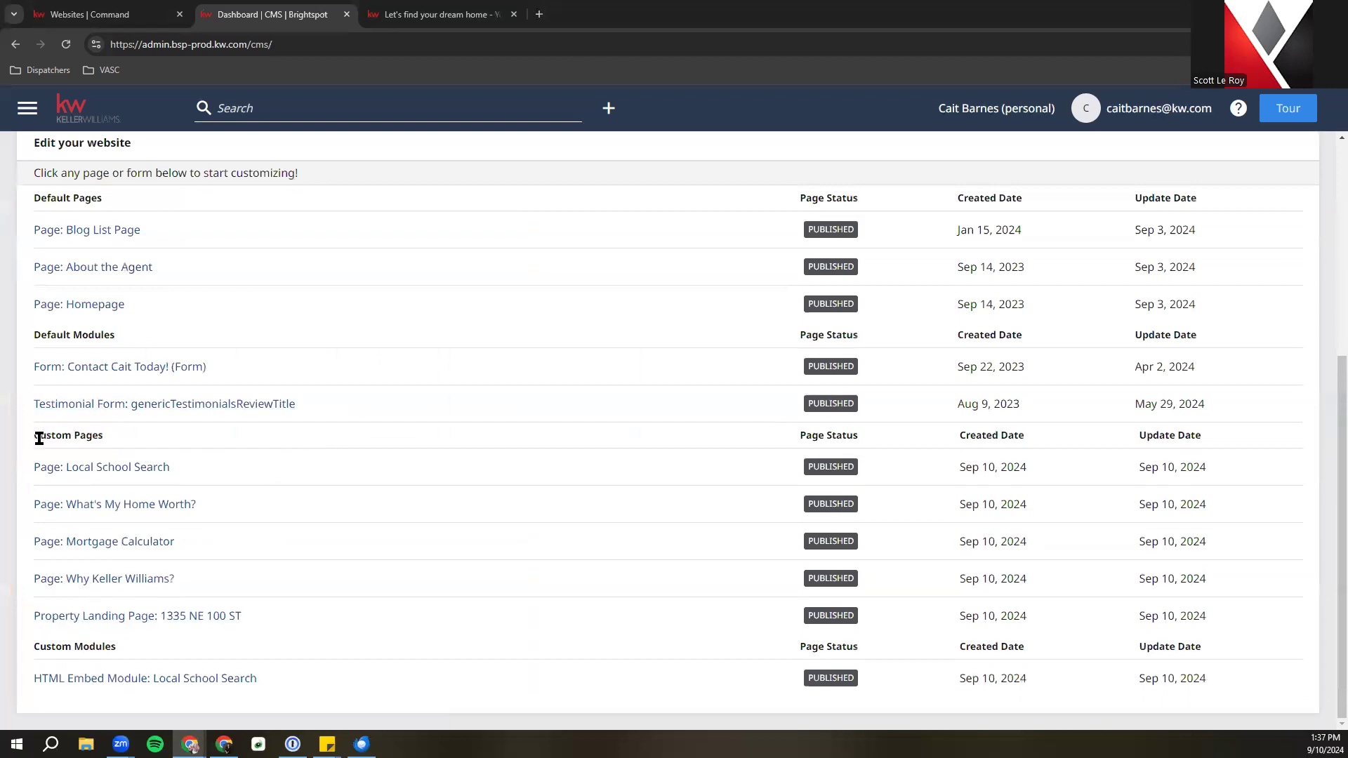
right_click(96, 625)
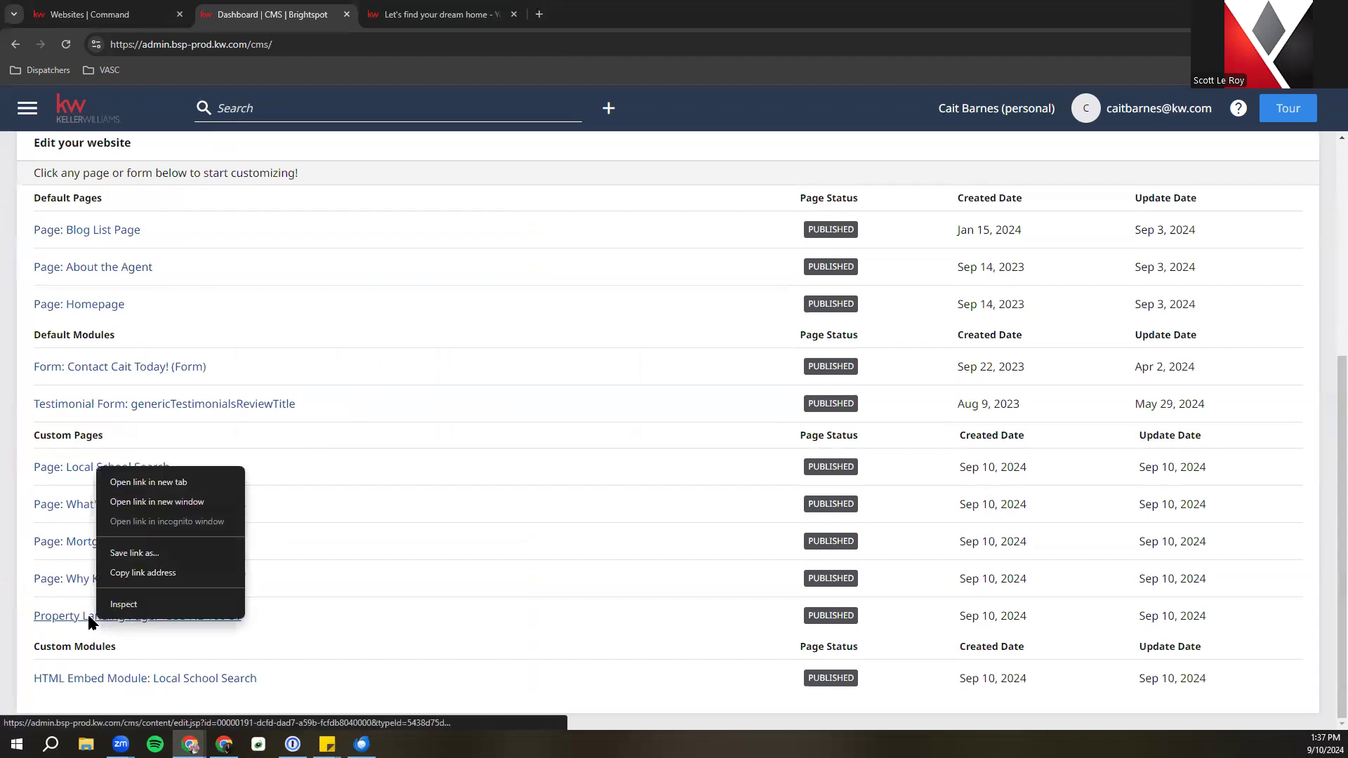
click(189, 475)
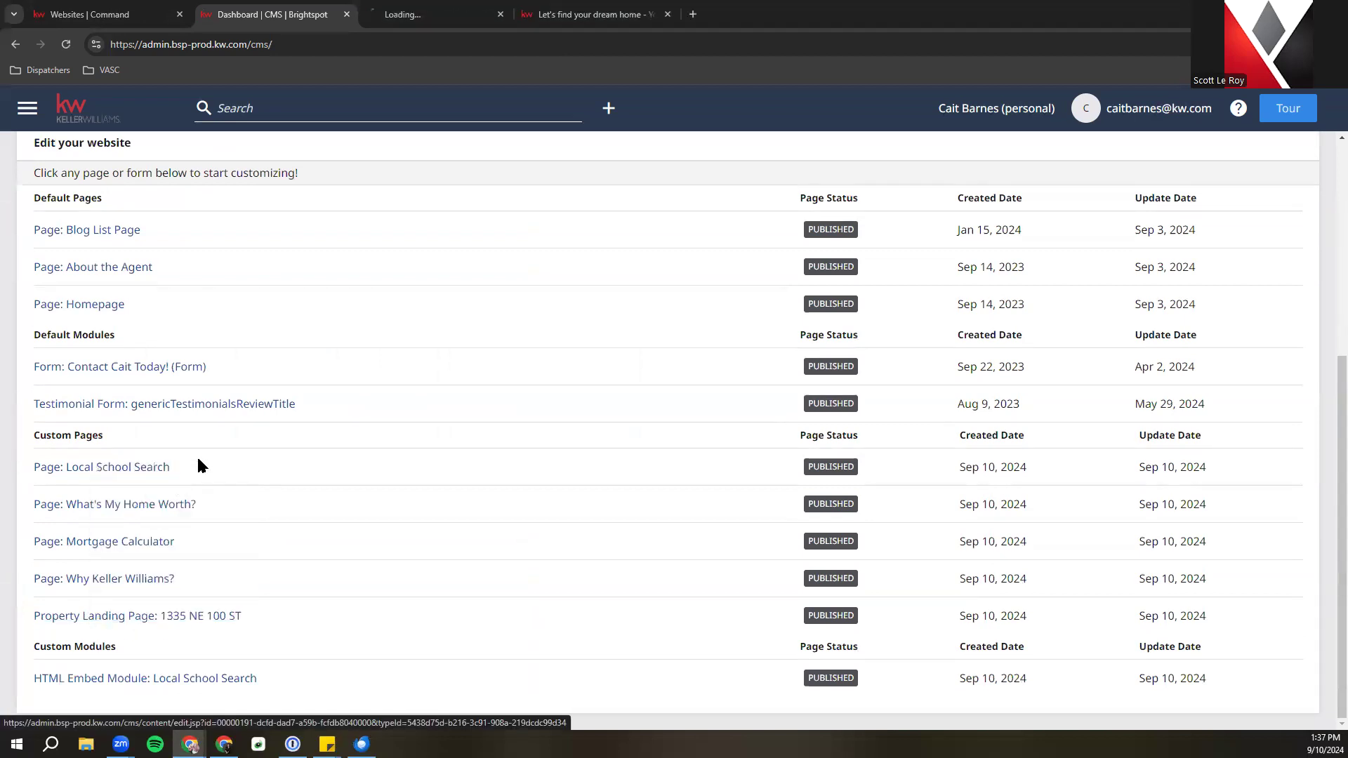
click(480, 9)
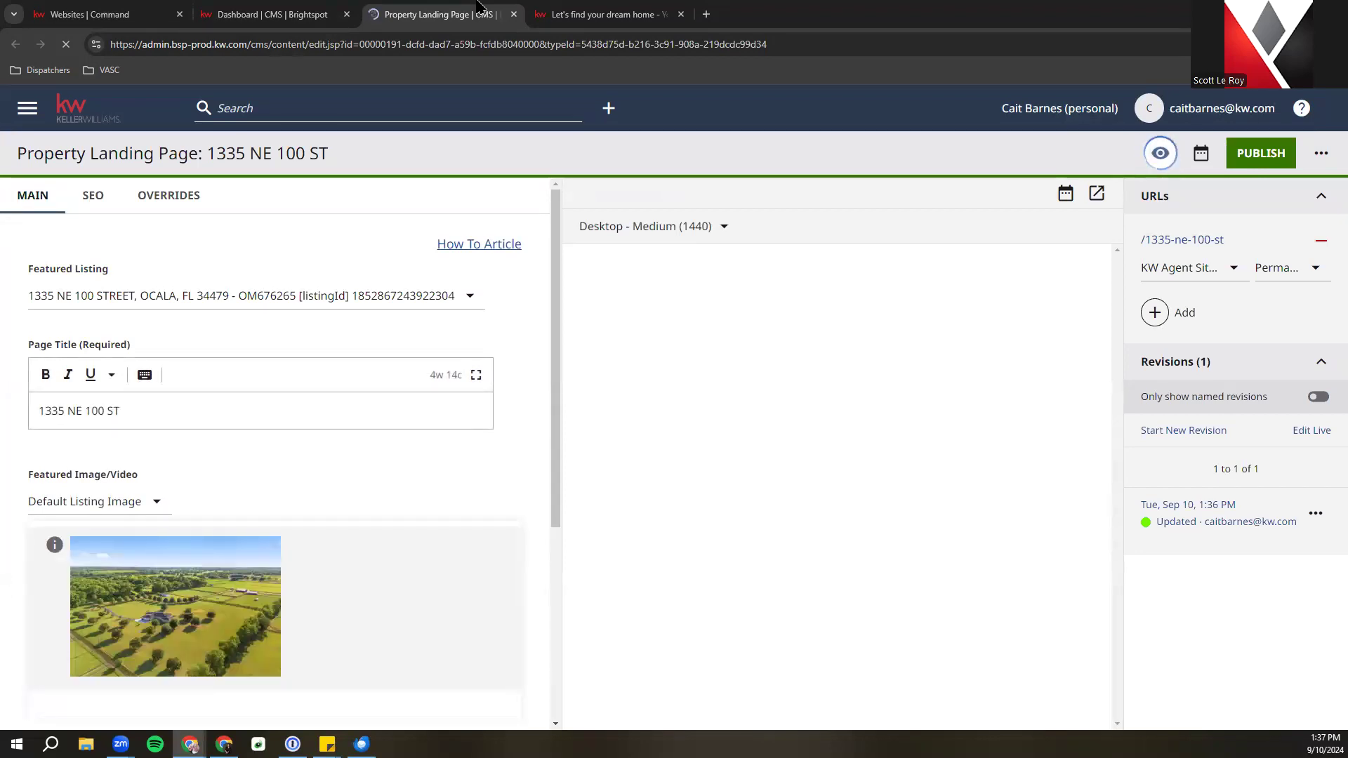
right_click(1155, 239)
click(1177, 259)
click(580, 14)
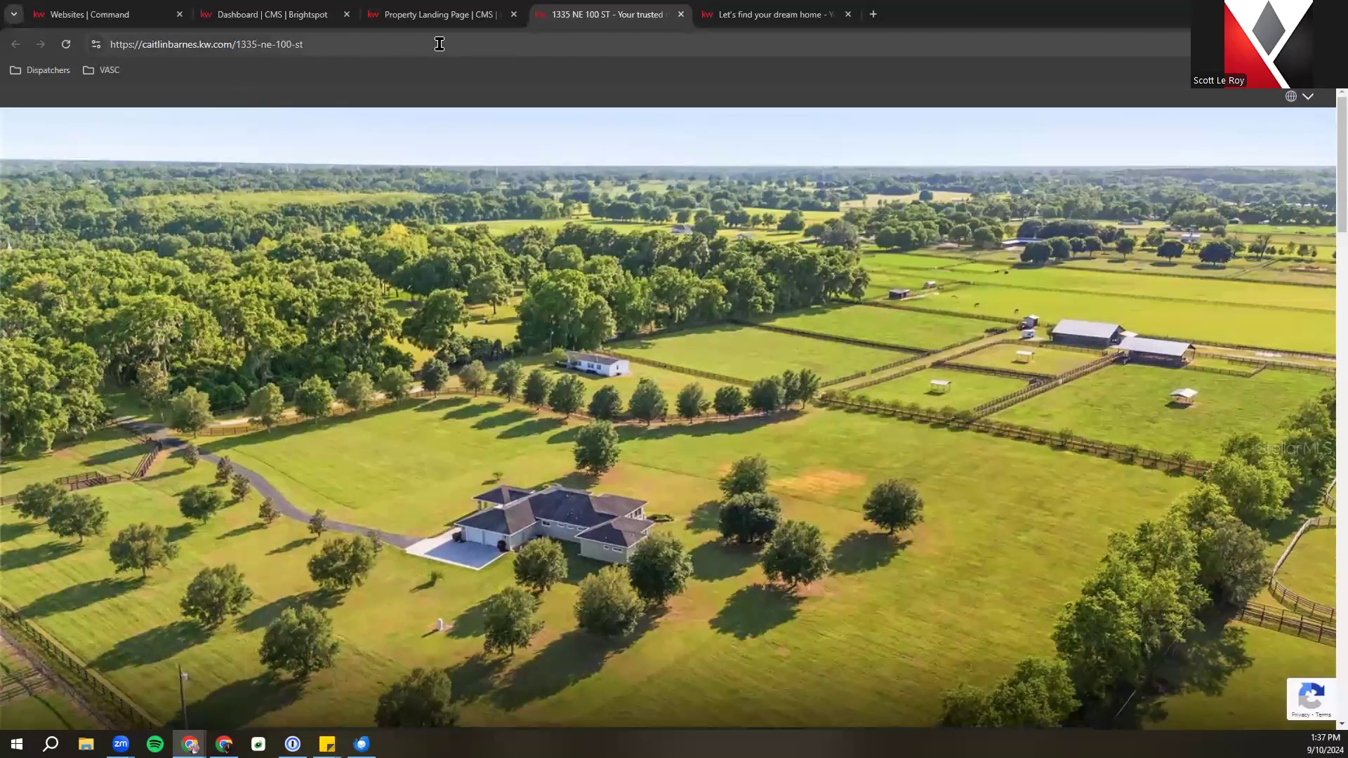
scroll(533, 309, down, 15)
click(531, 307)
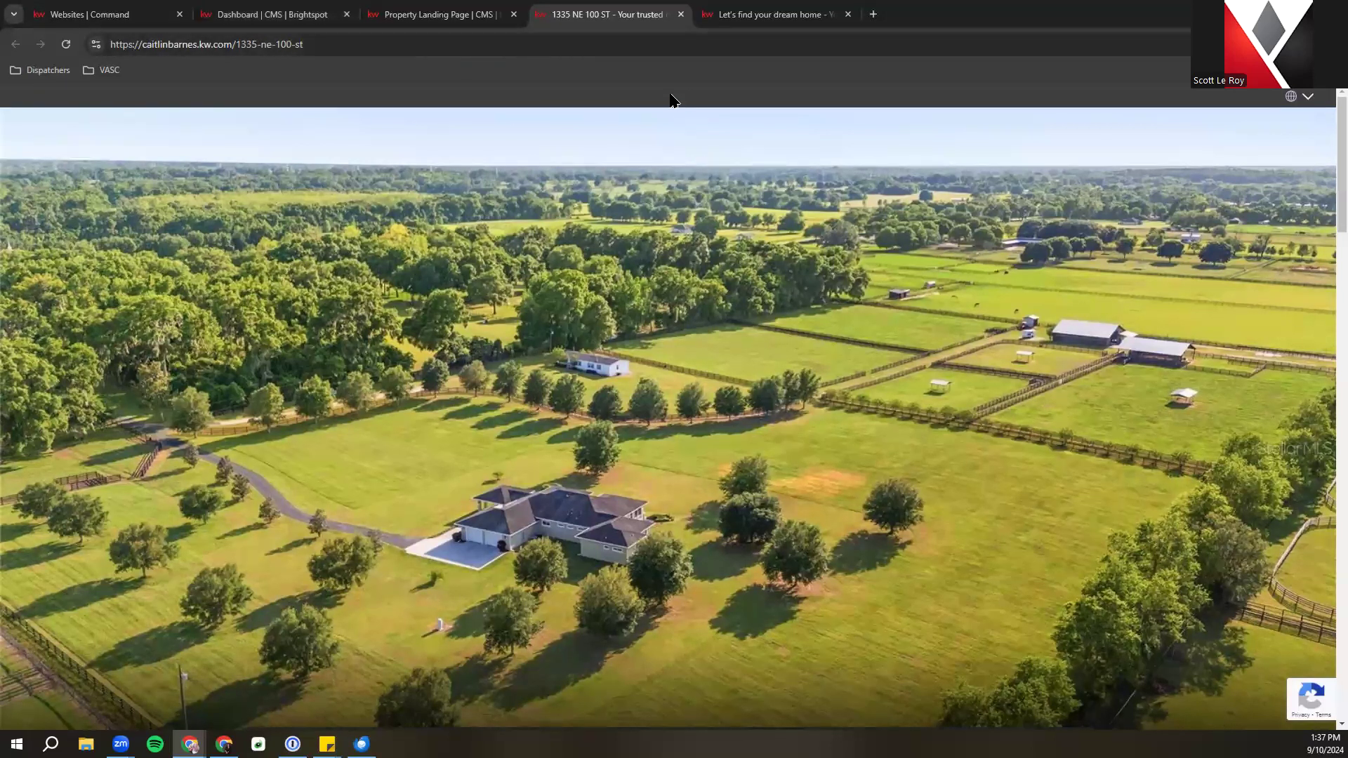
Close the live property page and open the agent's live homepage in a new tab
click(679, 14)
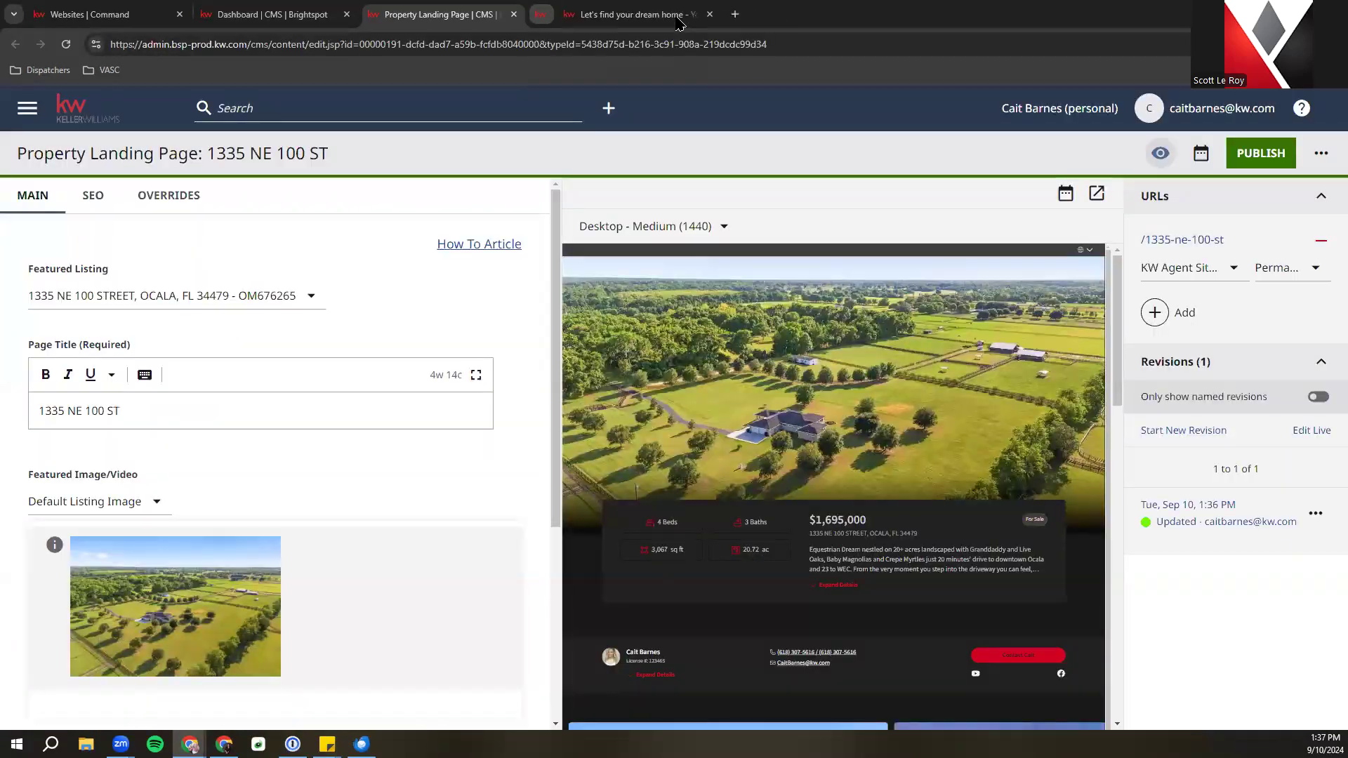
click(269, 13)
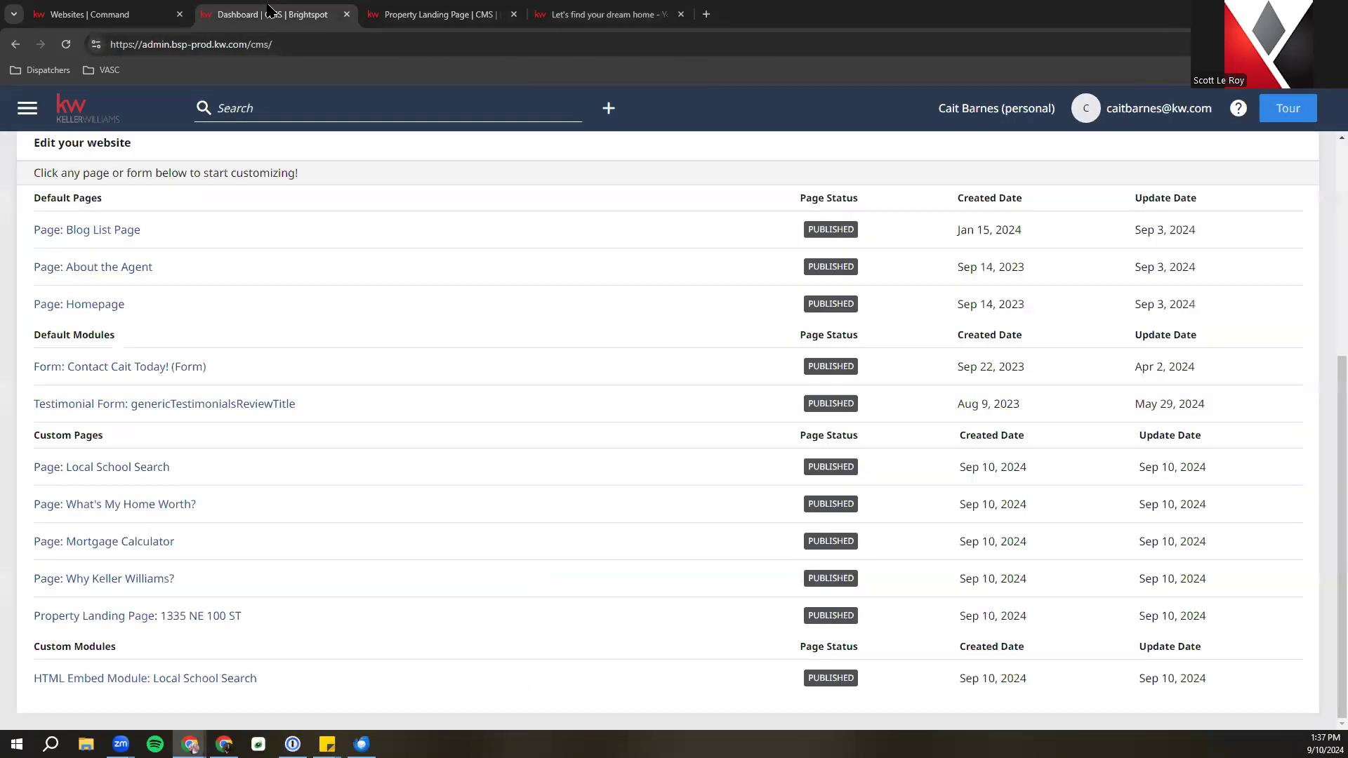
scroll(496, 294, up, 5)
right_click(307, 222)
click(354, 237)
click(572, 9)
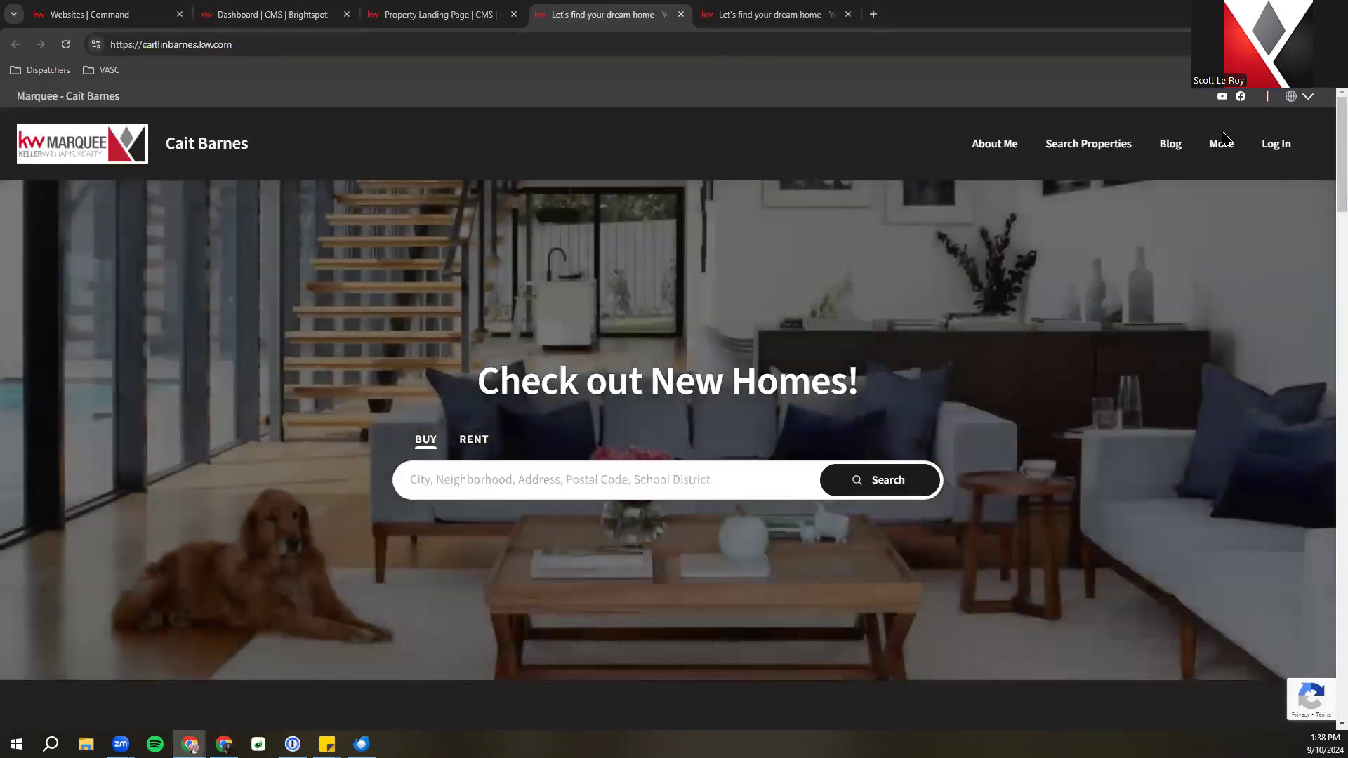
Go back to the CMS dashboard and open the Local School Search page for editing
mouse_move(1222, 138)
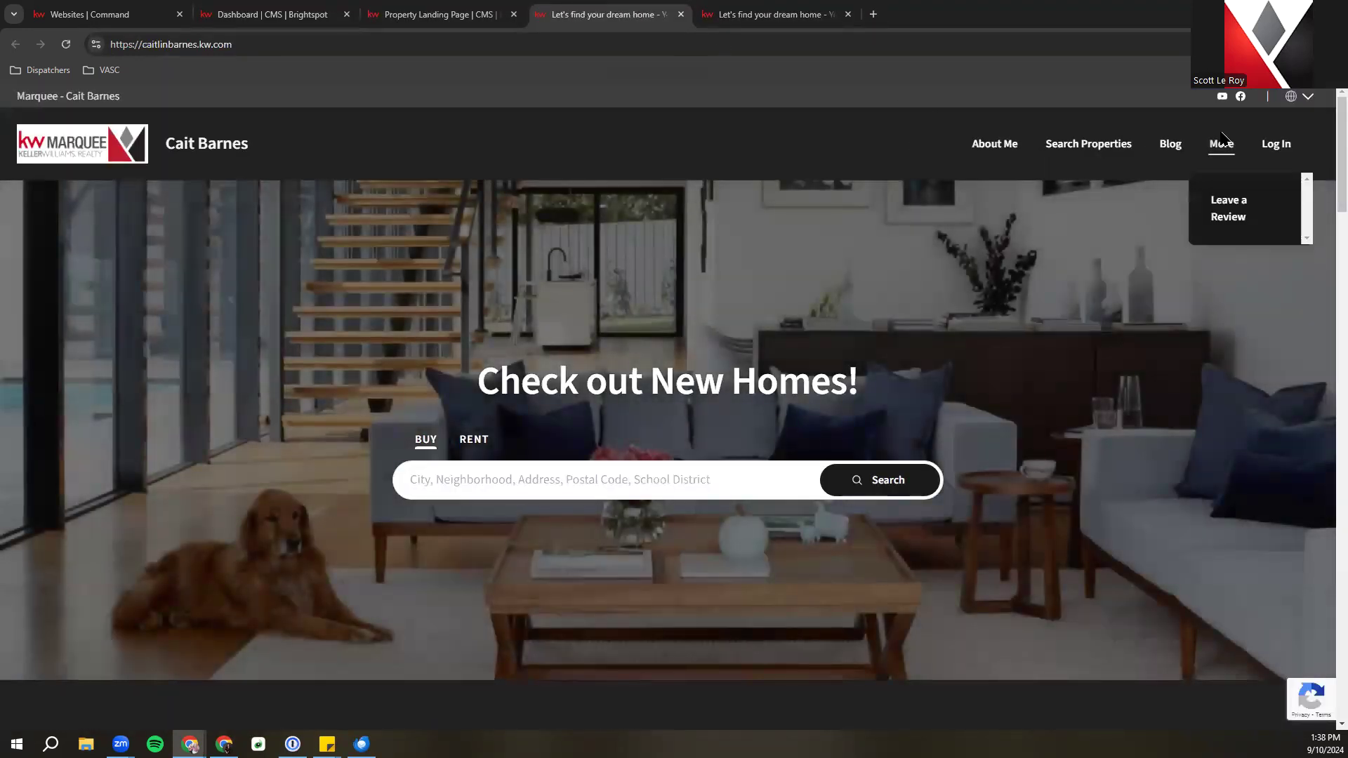
click(400, 11)
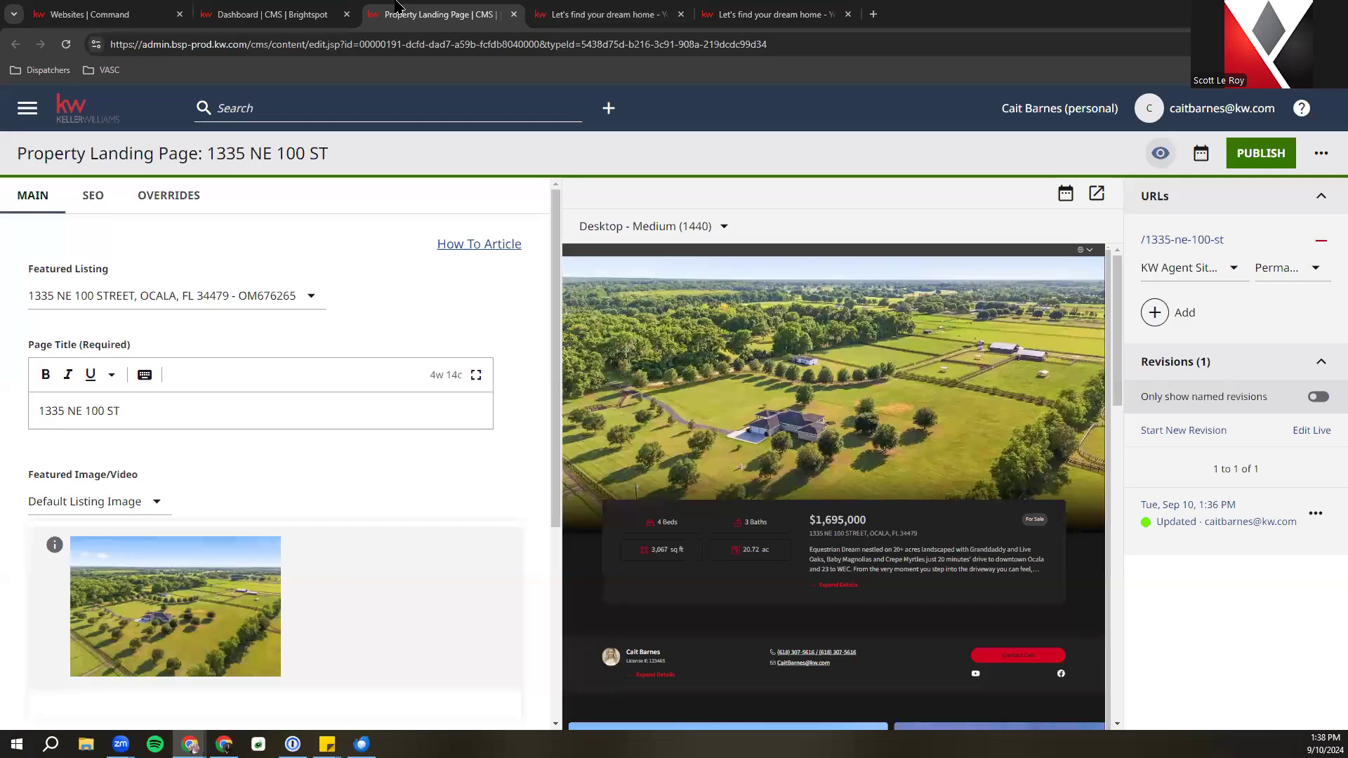
click(218, 11)
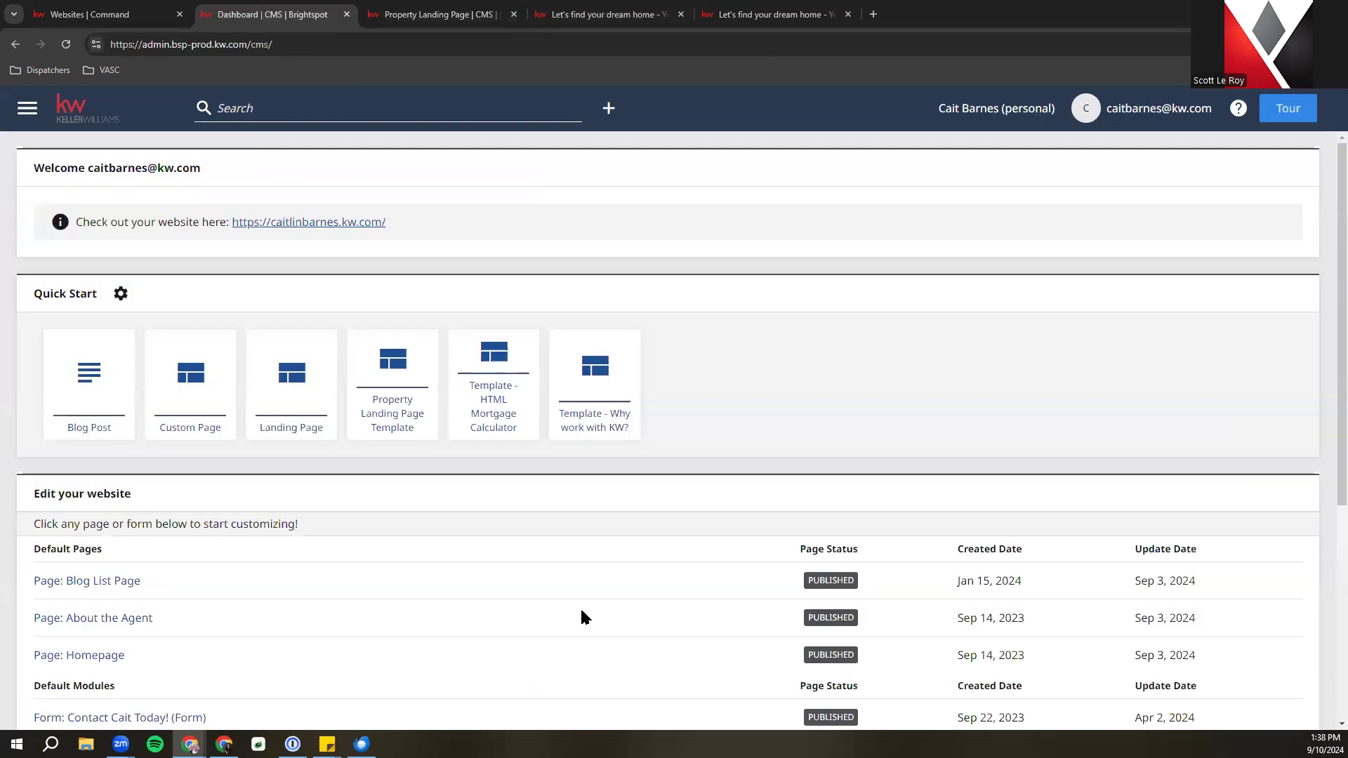
scroll(580, 615, down, 5)
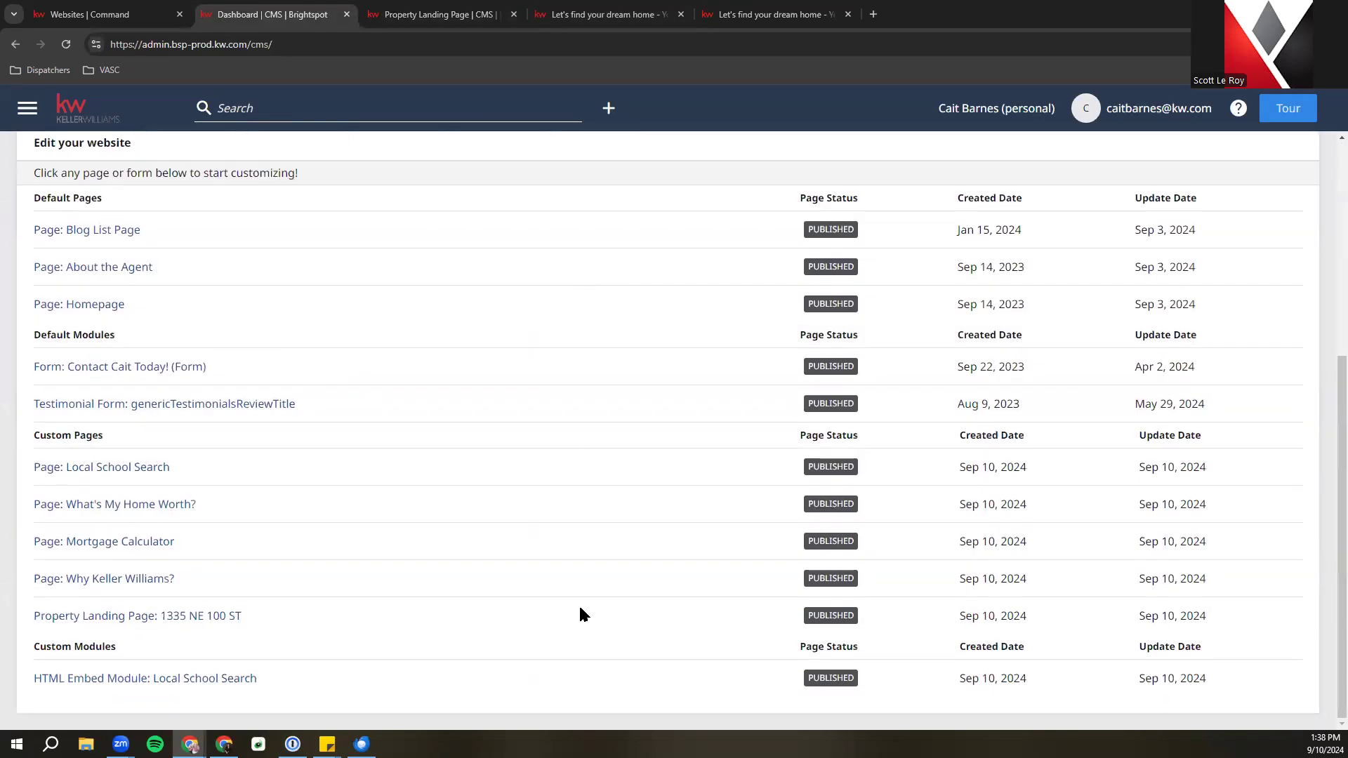
scroll(580, 614, up, 5)
scroll(580, 615, down, 5)
click(115, 467)
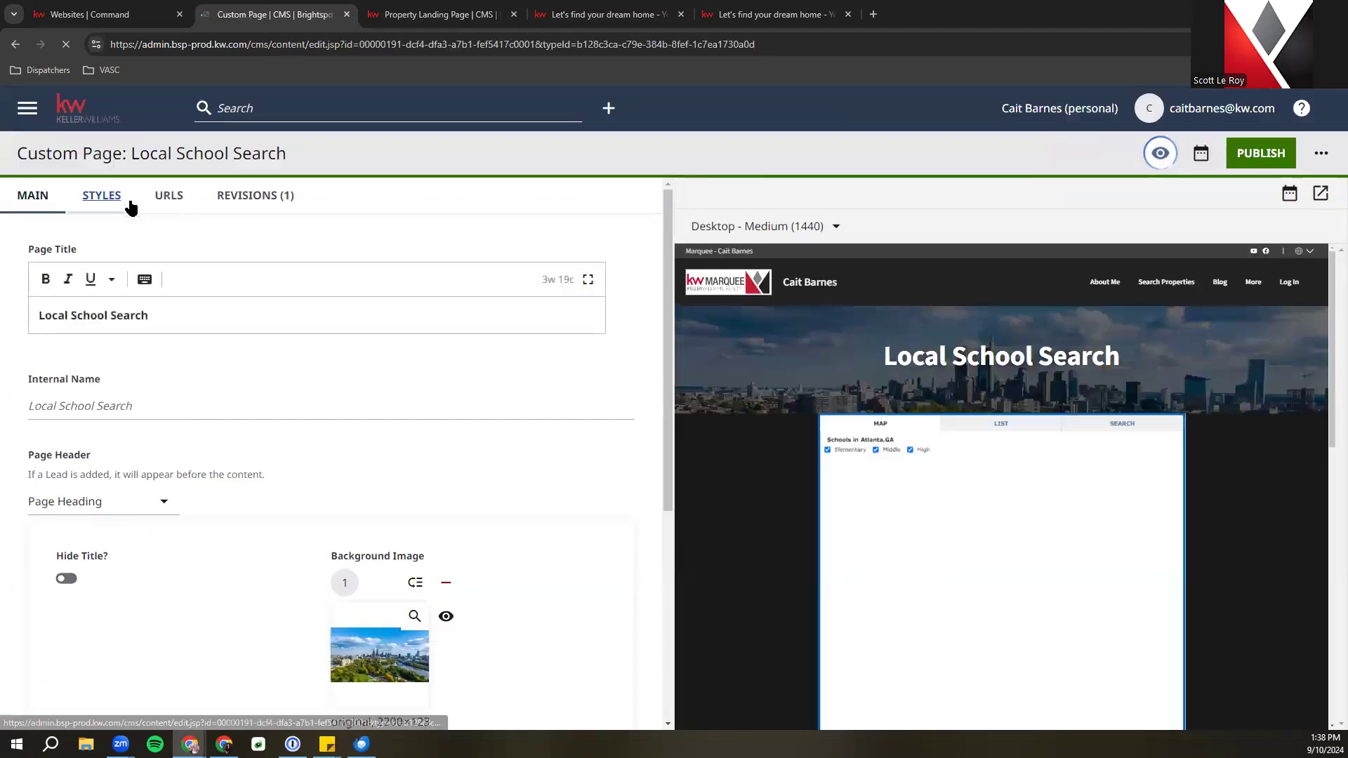
Open the custom page's more-actions menu, then return to the Websites | Command tab with Ctrl+PageUp
scroll(133, 239, down, 4)
scroll(144, 277, up, 4)
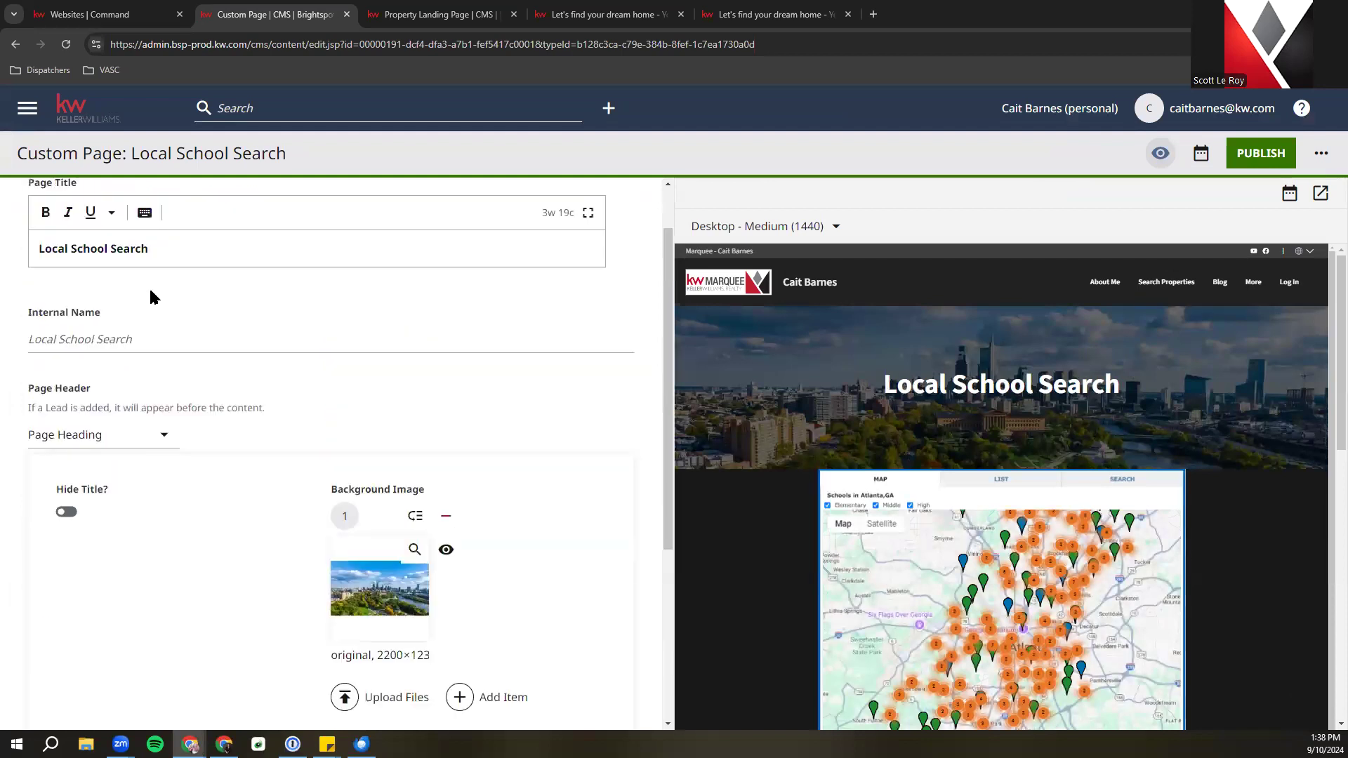
click(1322, 153)
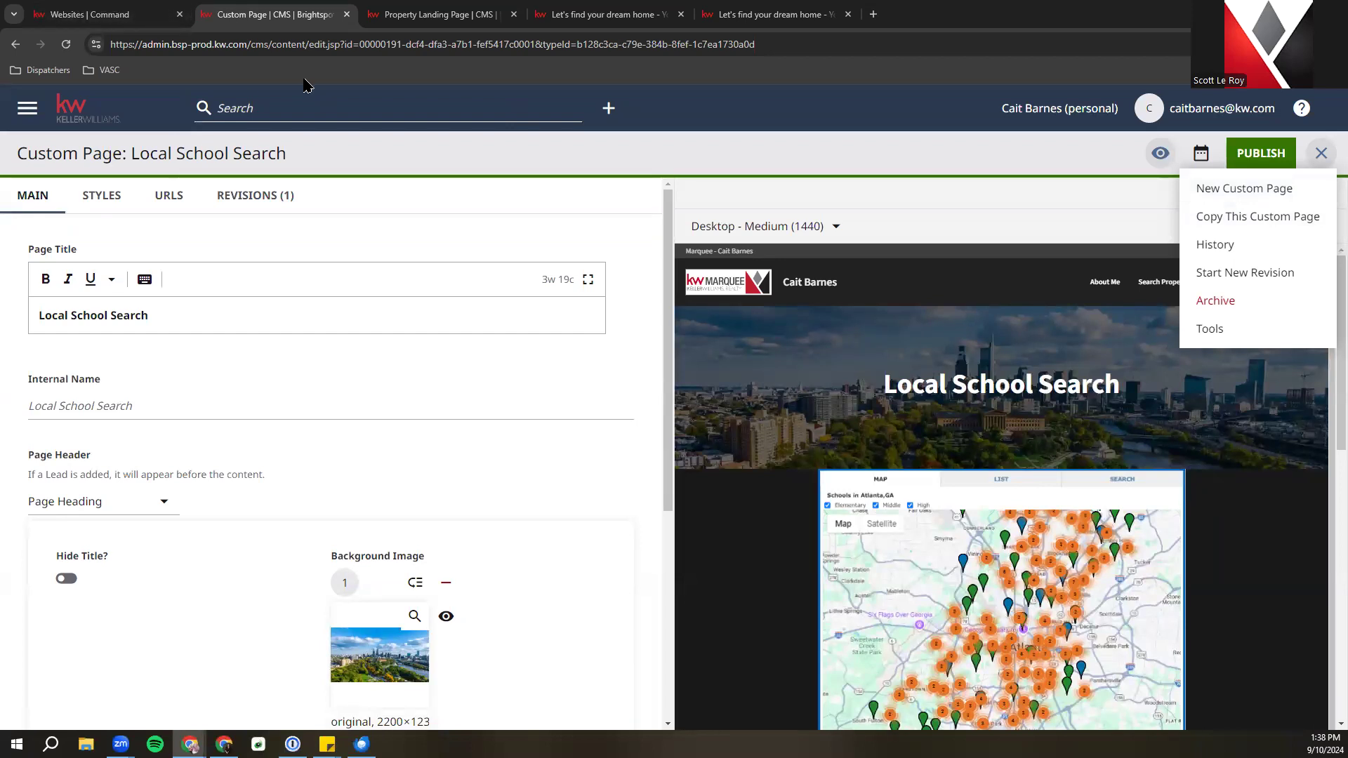
key(ctrl+Page_Up)
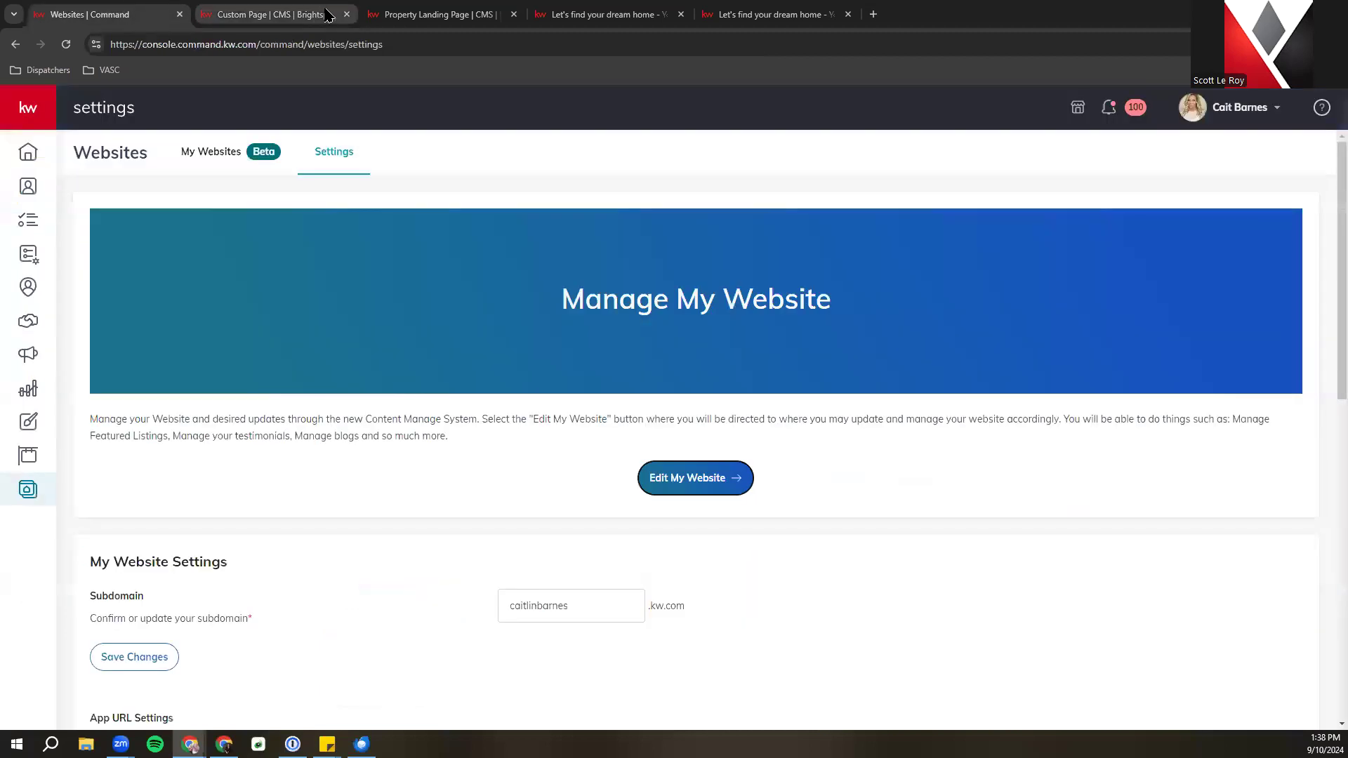
Close the four leftover CMS and preview tabs
click(346, 14)
click(346, 14)
click(345, 14)
click(345, 14)
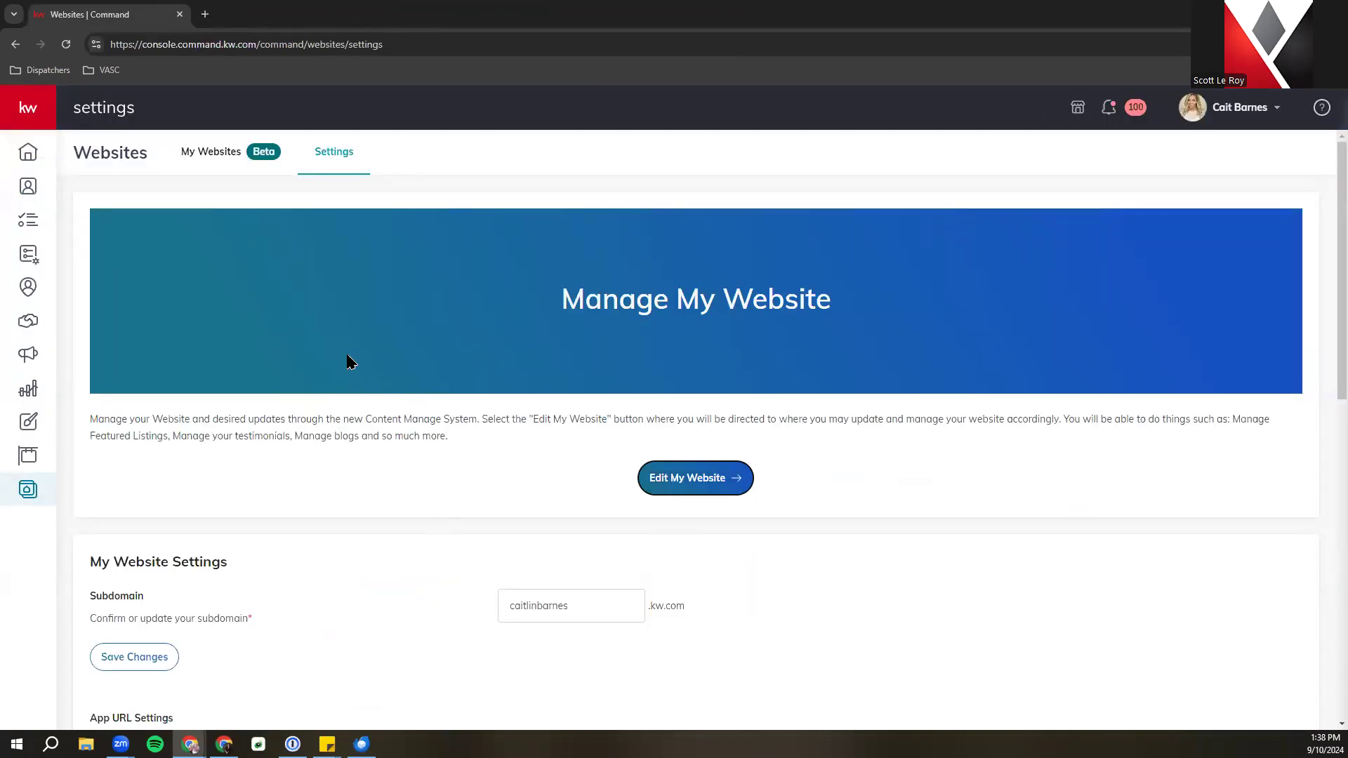
Copy the website subdomain and start a fresh incognito tab ready to paste it
click(542, 606)
right_click(542, 607)
key(ctrl+c)
click(586, 467)
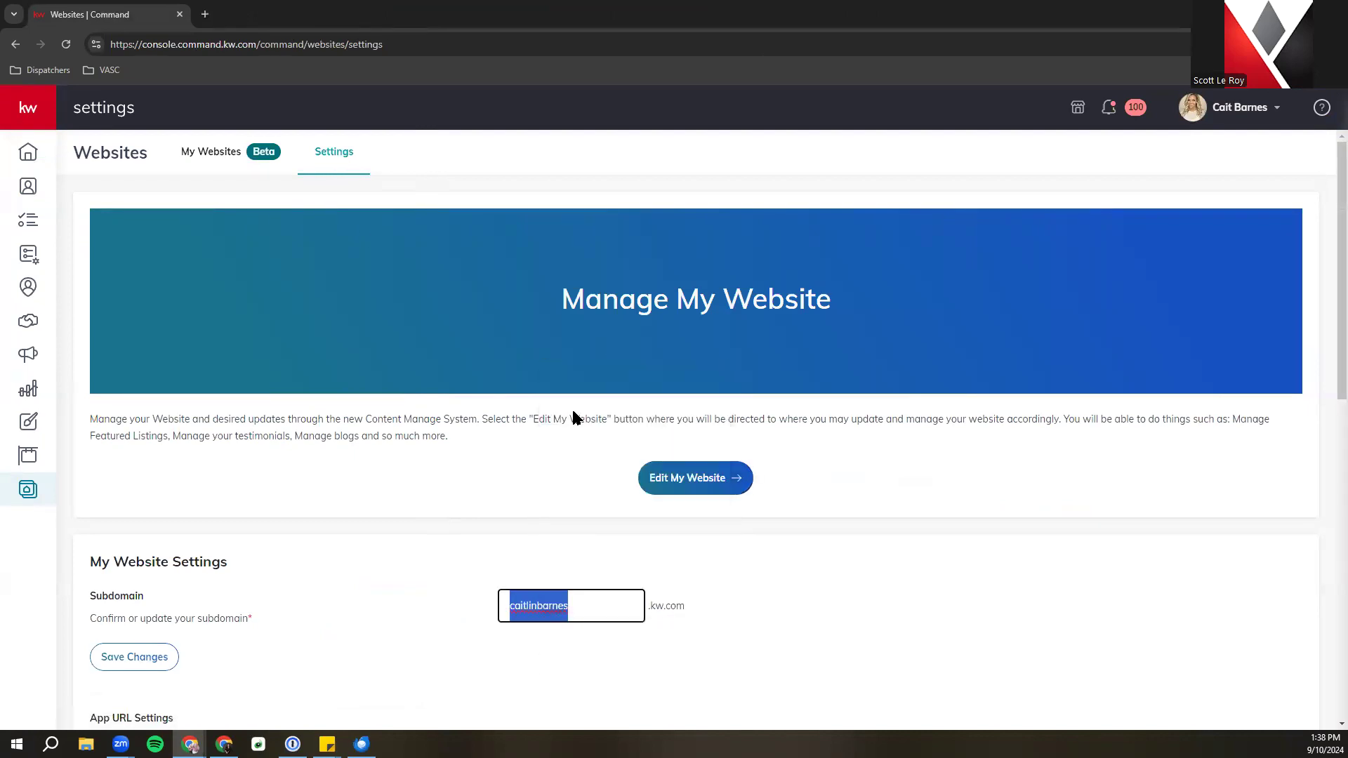
click(205, 14)
right_click(244, 45)
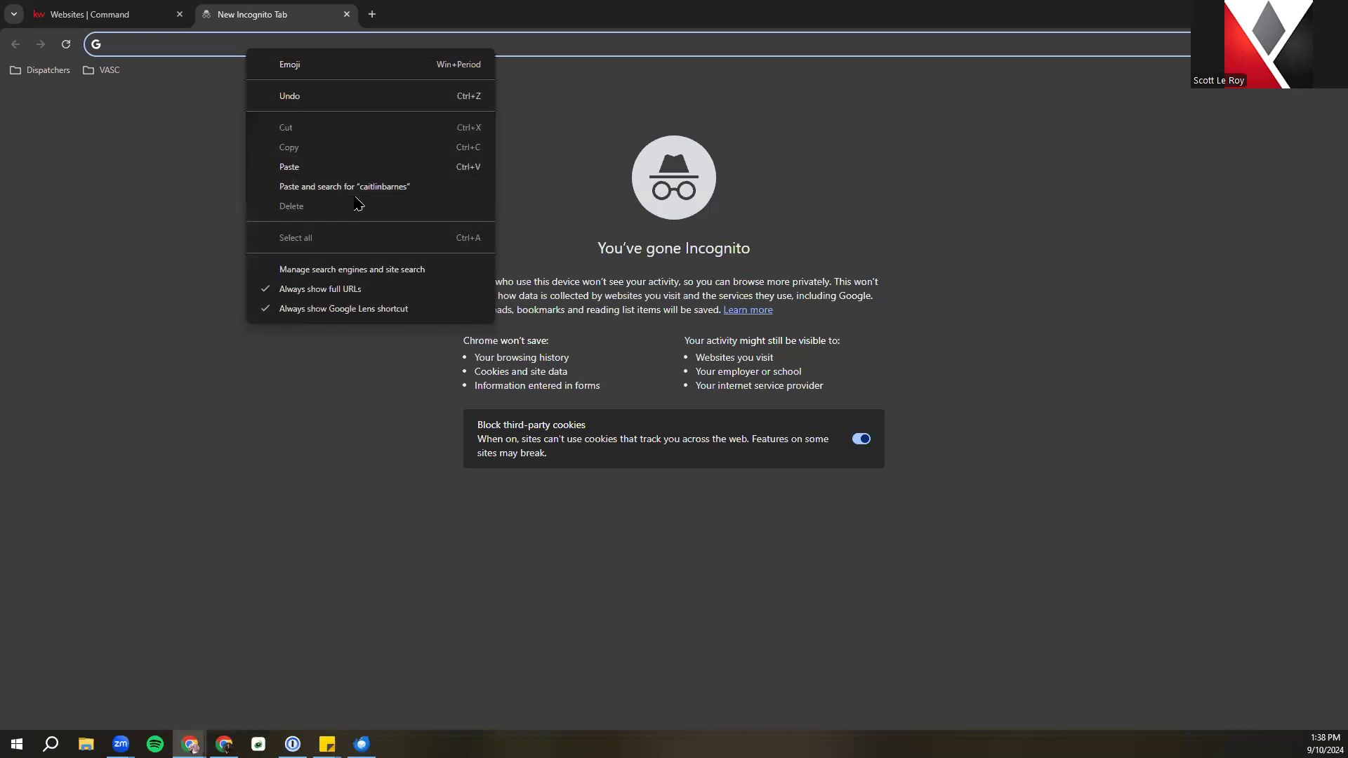
Load the agent's live website at the pasted subdomain plus .kw.com
click(289, 167)
text(.kw.co)
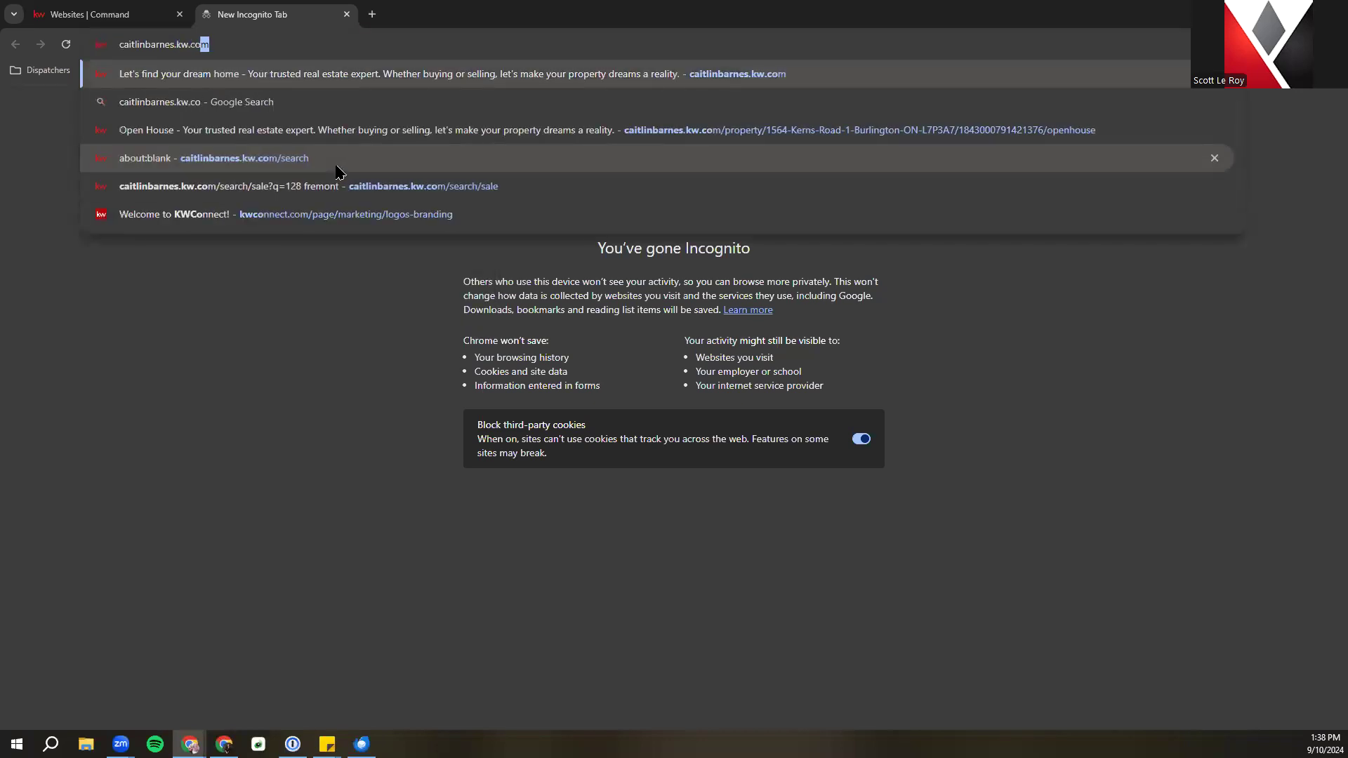
key(Return)
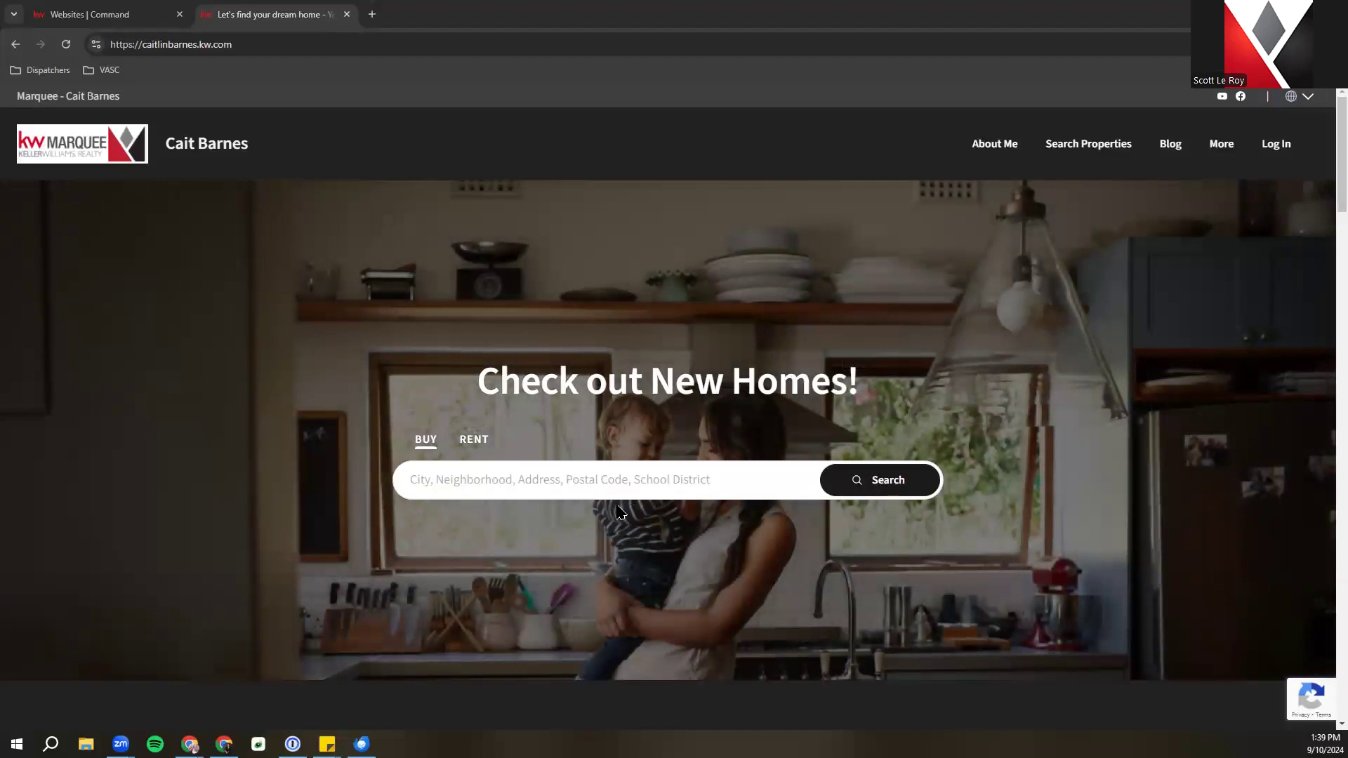
right_click(459, 474)
click(531, 314)
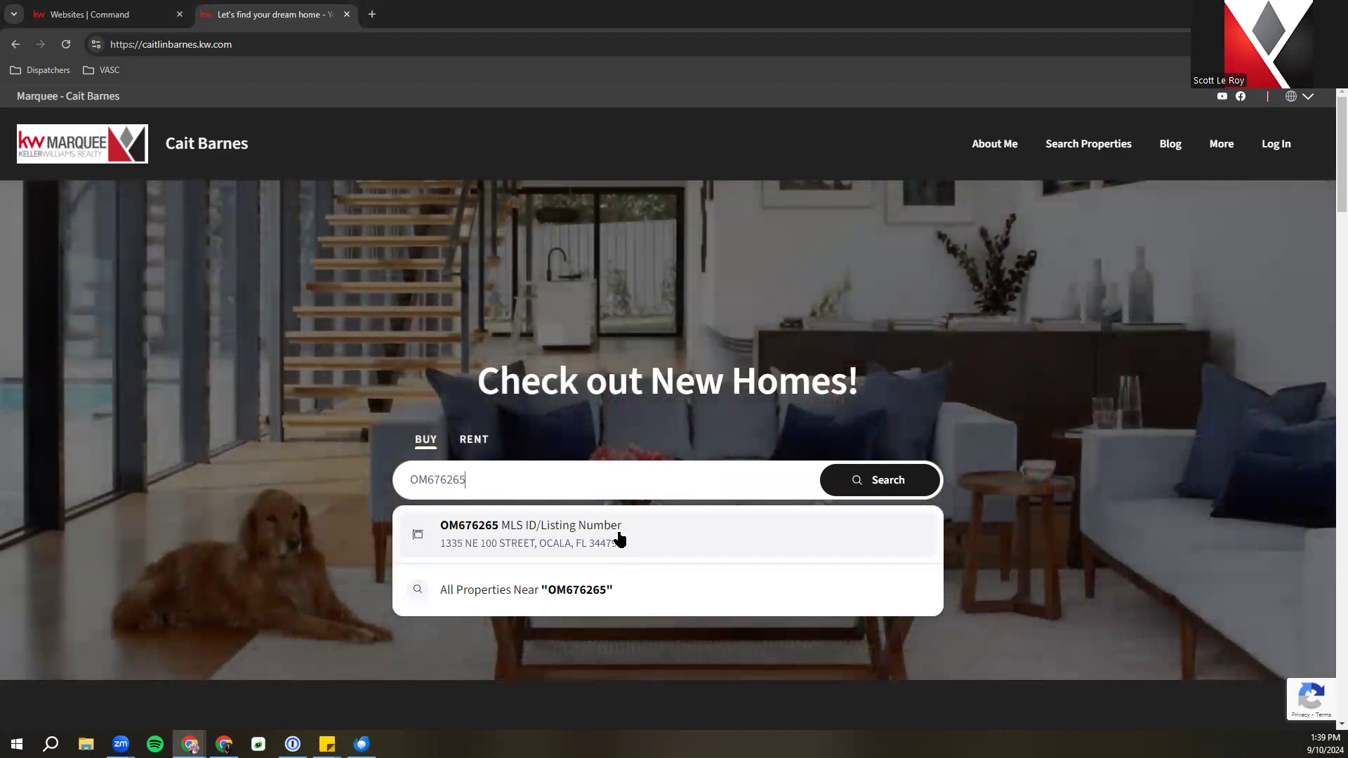
click(619, 538)
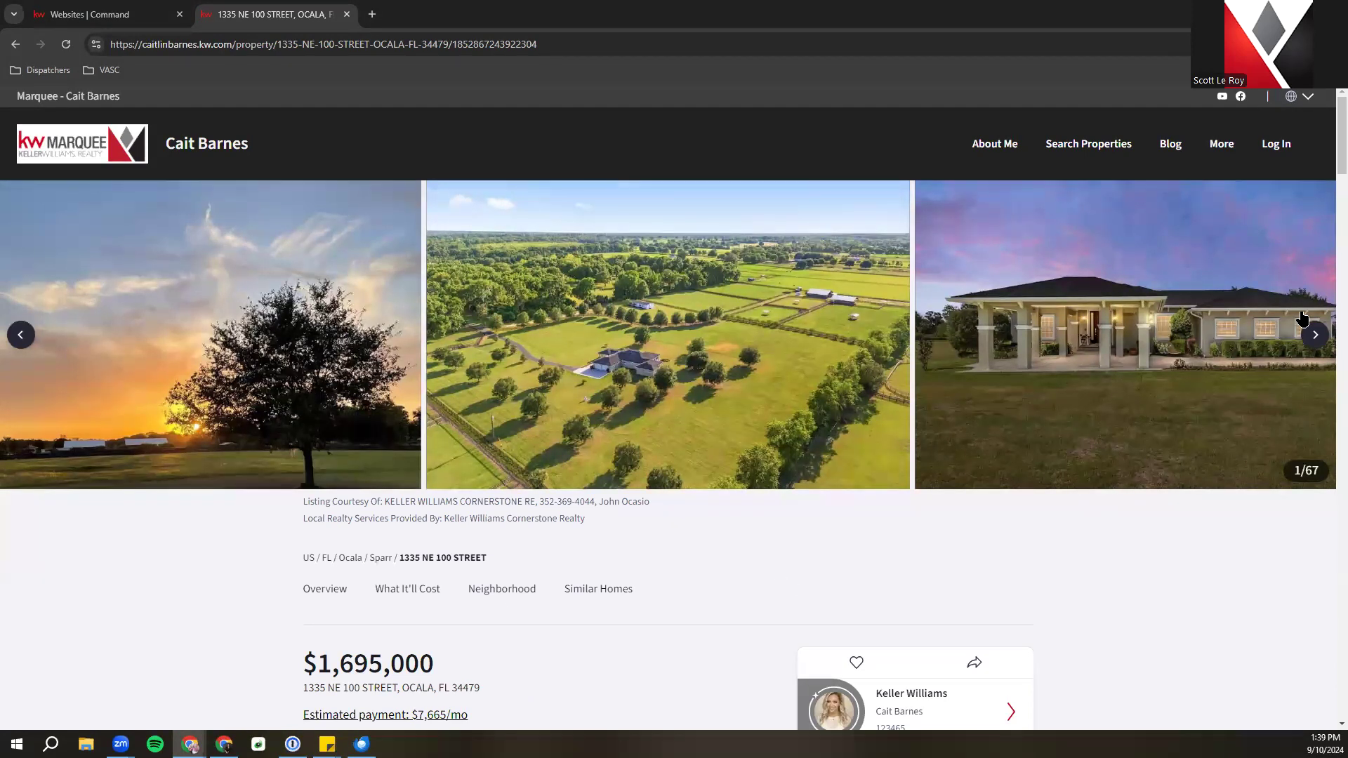
scroll(328, 187, down, 4)
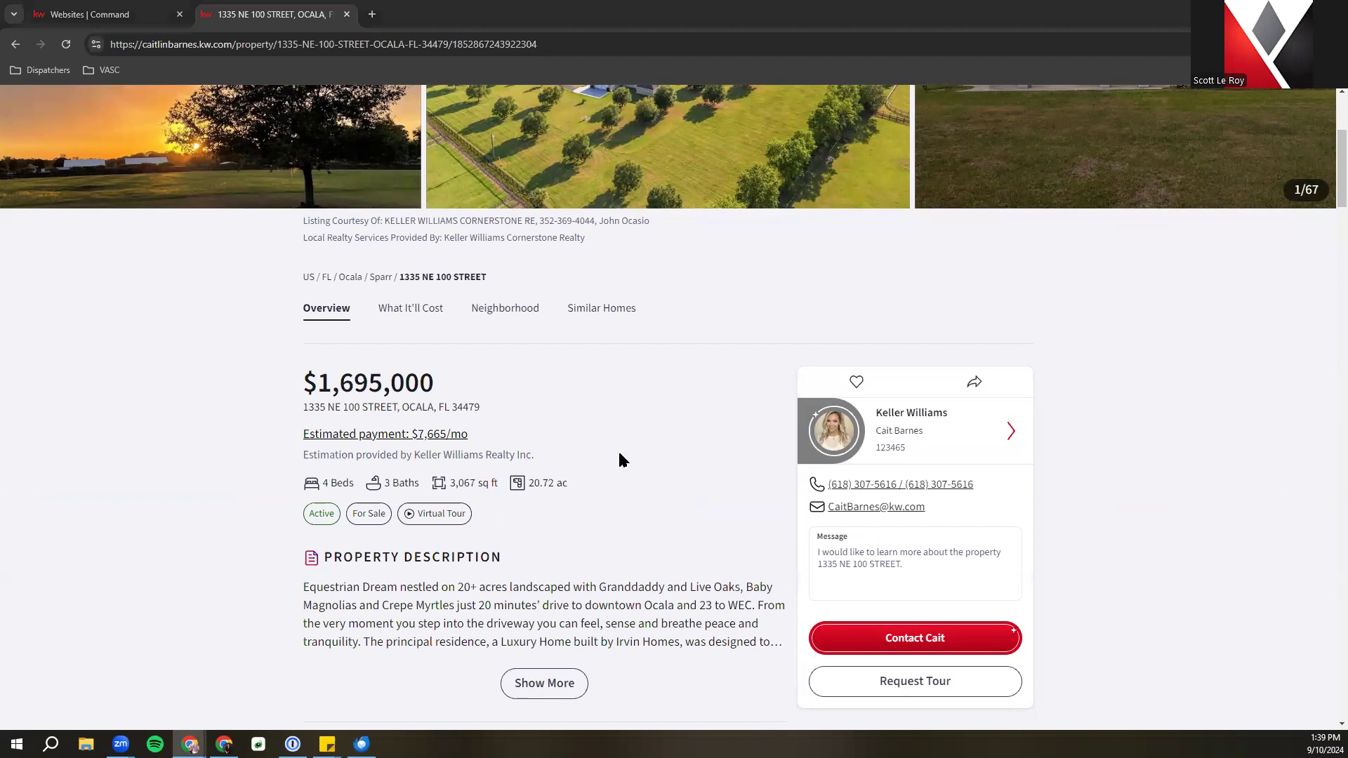
scroll(575, 452, down, 4)
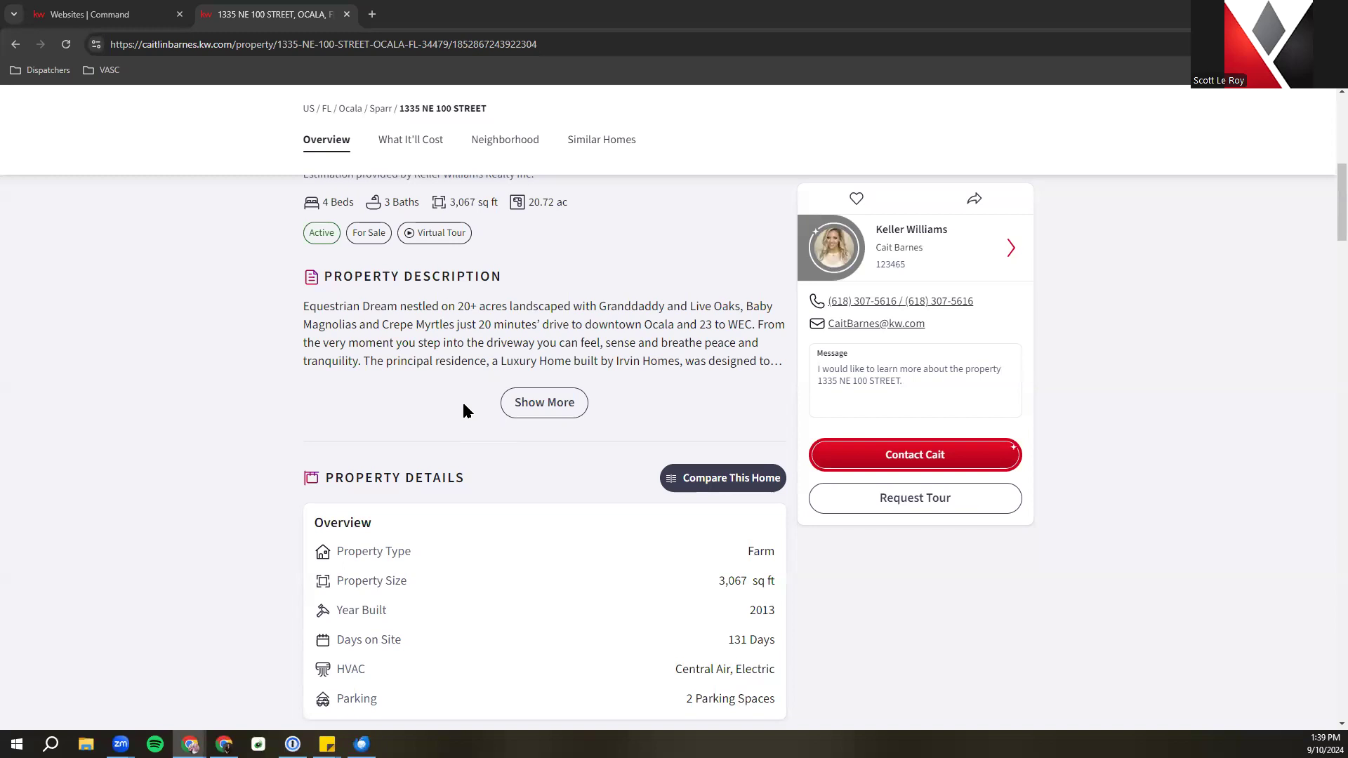
scroll(463, 410, down, 4)
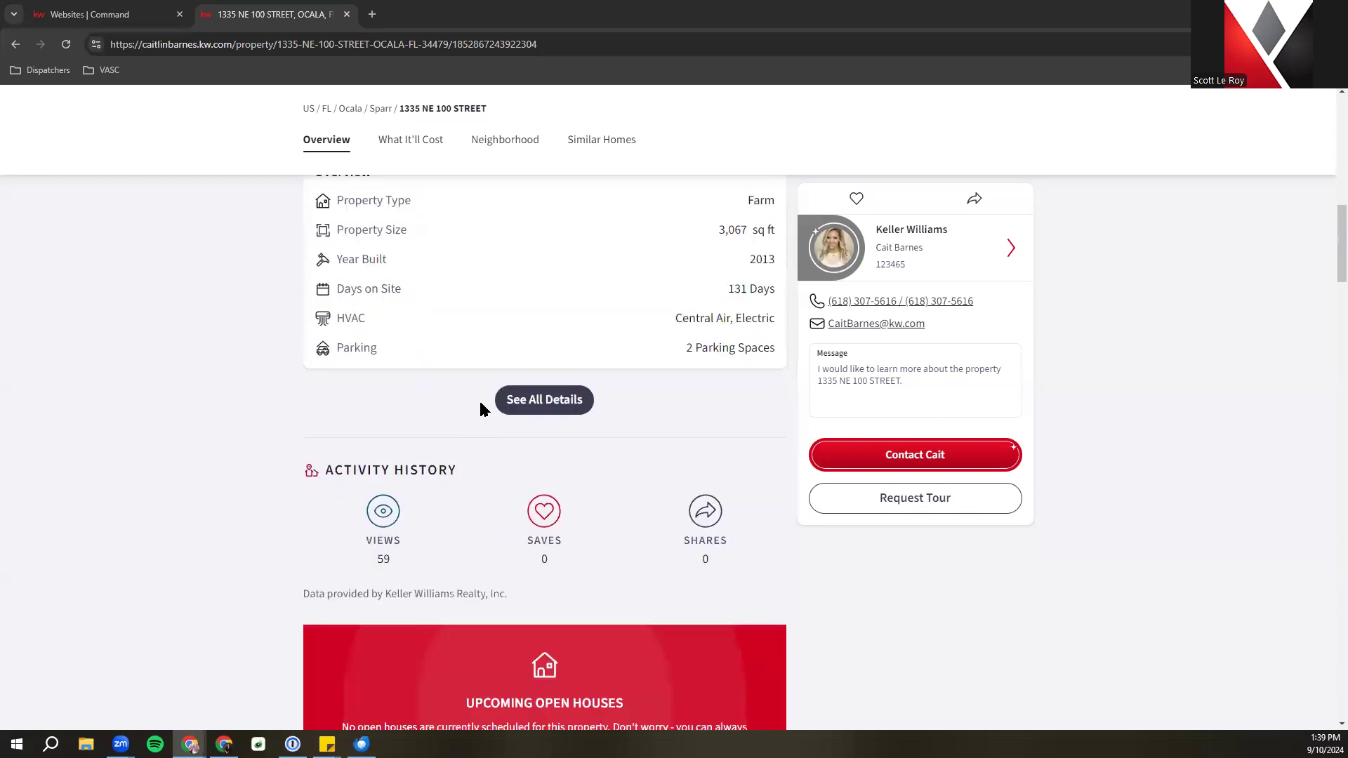
scroll(360, 353, up, 1)
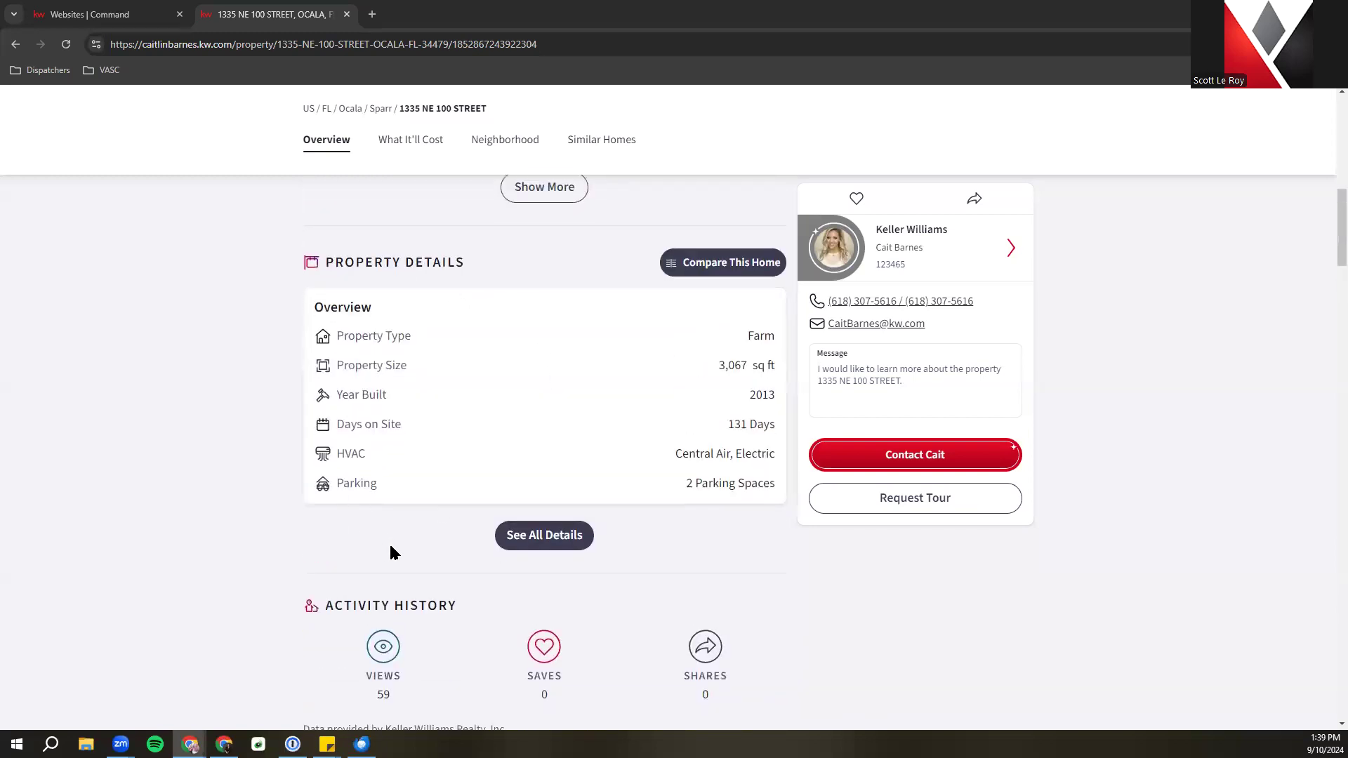
scroll(389, 542, down, 5)
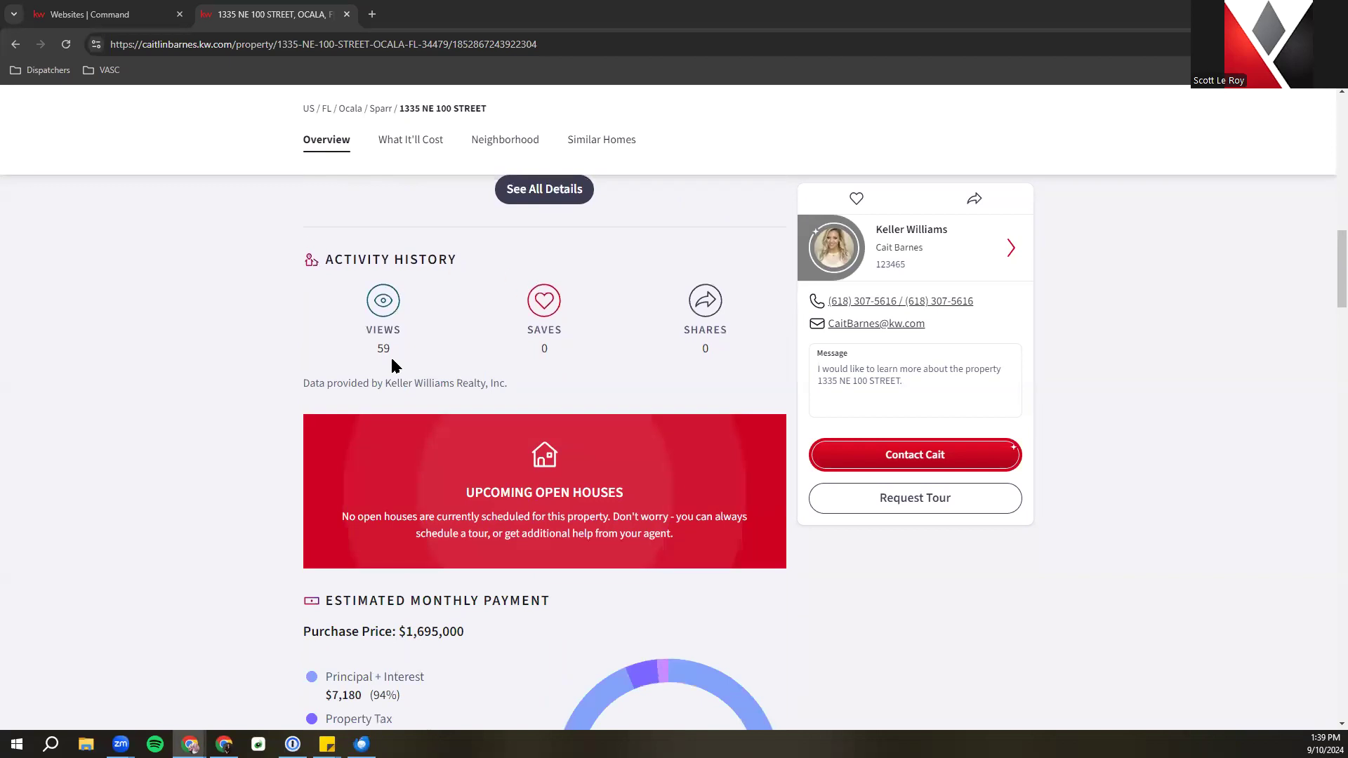
scroll(338, 610, down, 10)
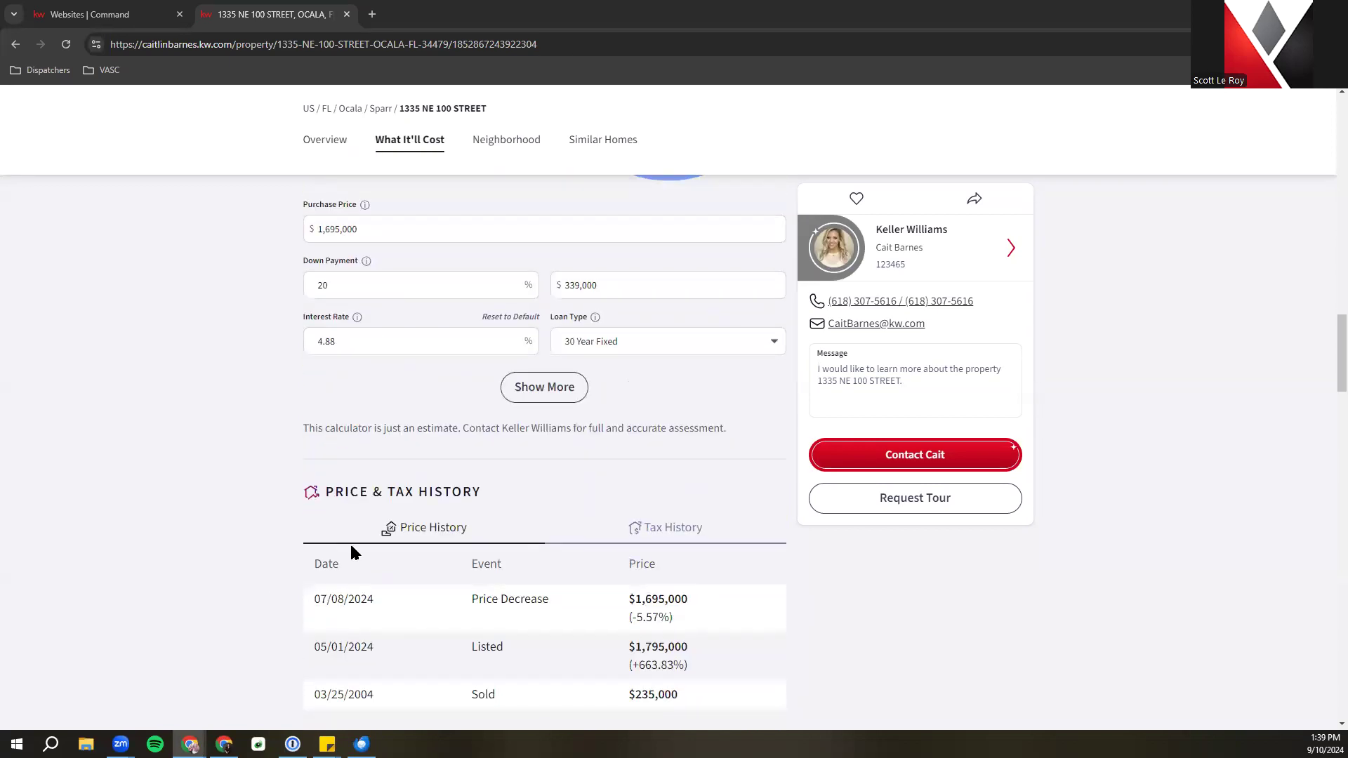
click(225, 42)
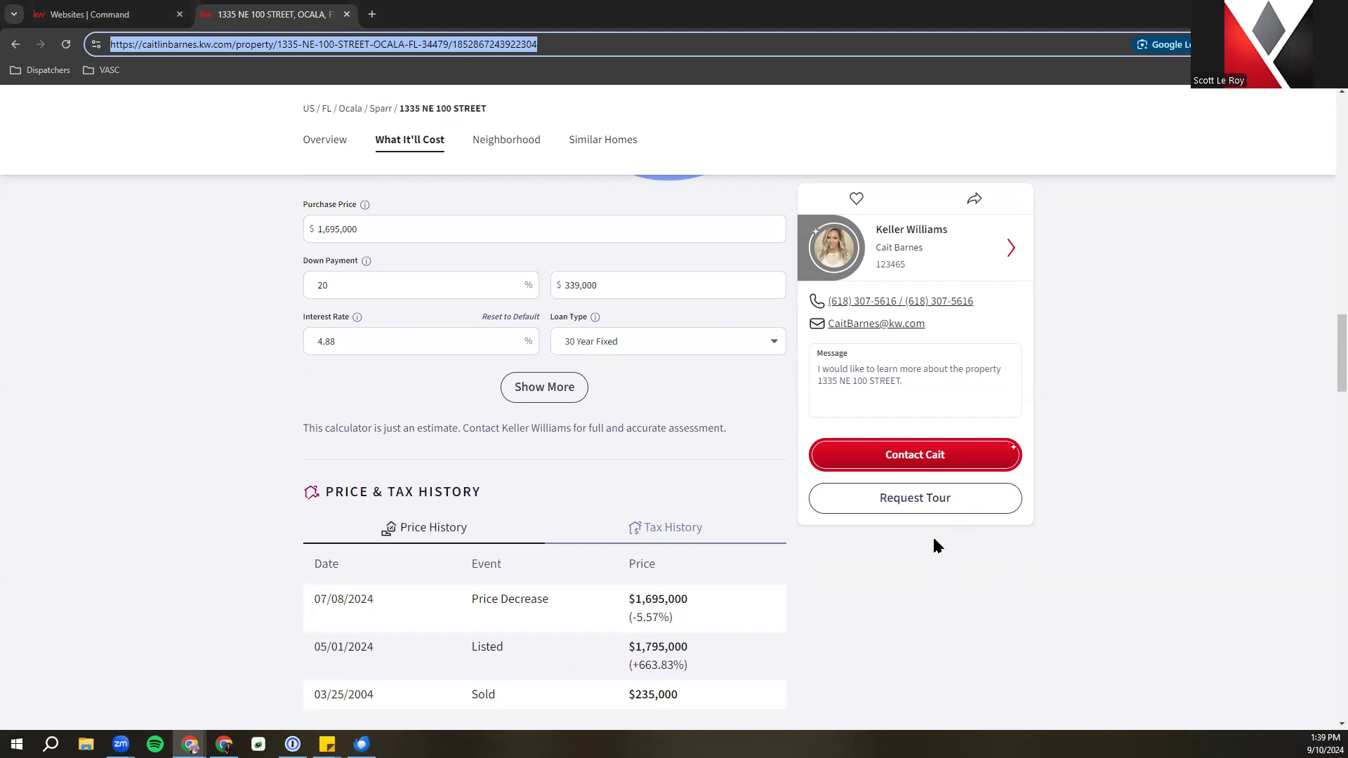
scroll(930, 538, up, 10)
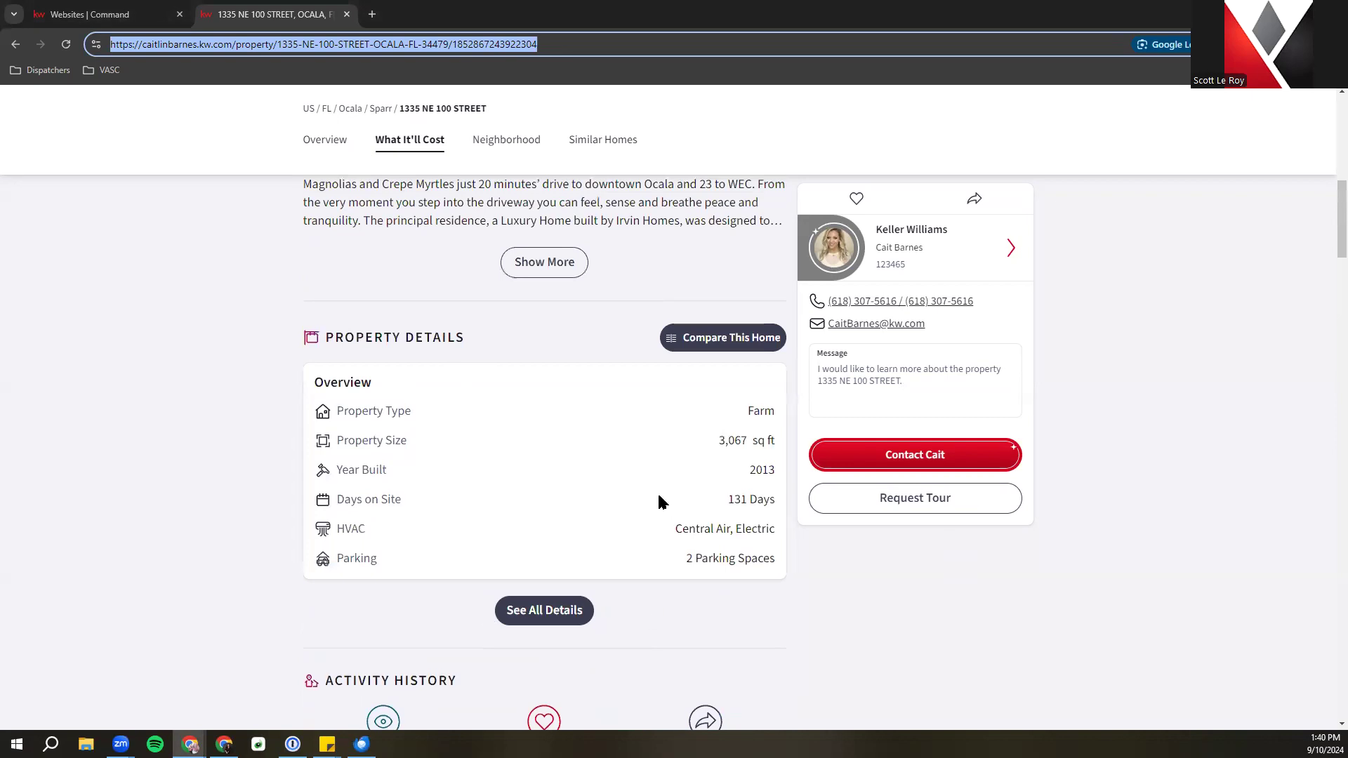
scroll(615, 504, up, 10)
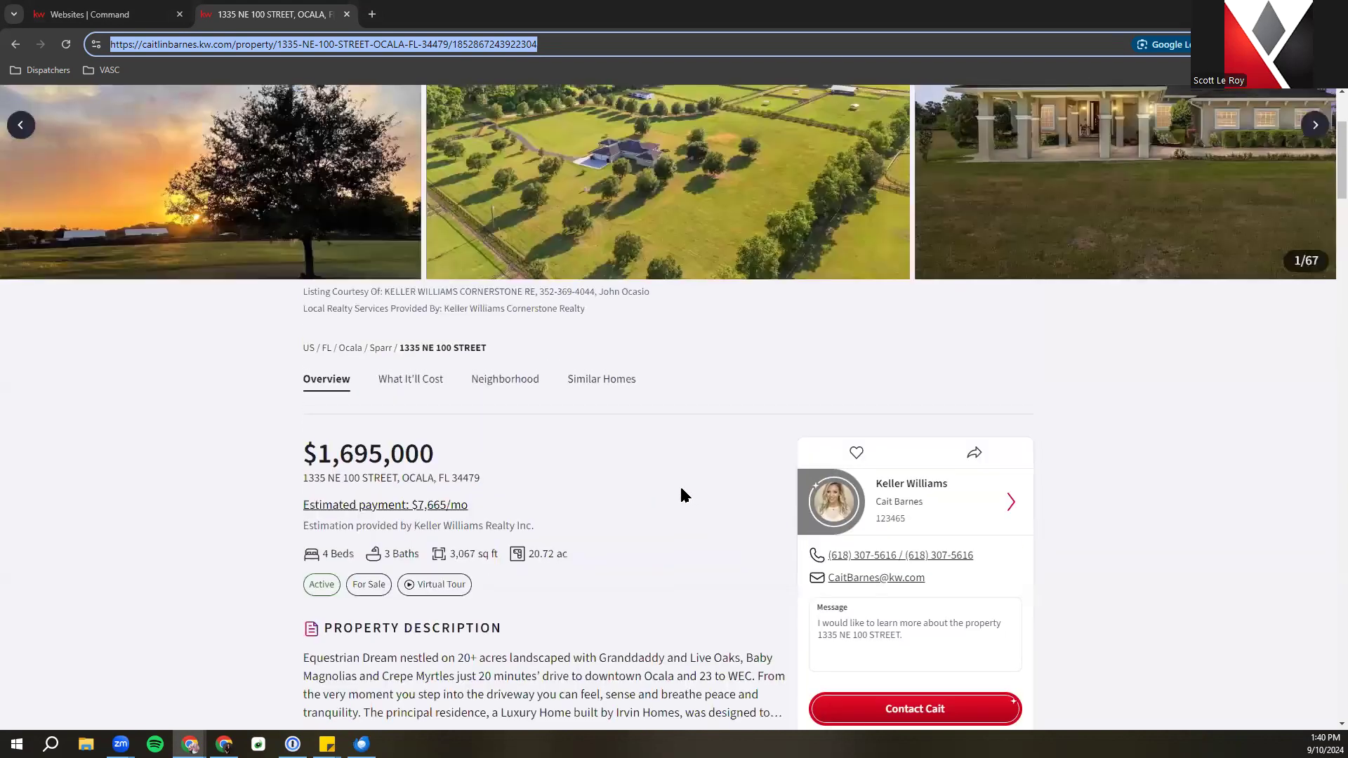
scroll(559, 420, down, 6)
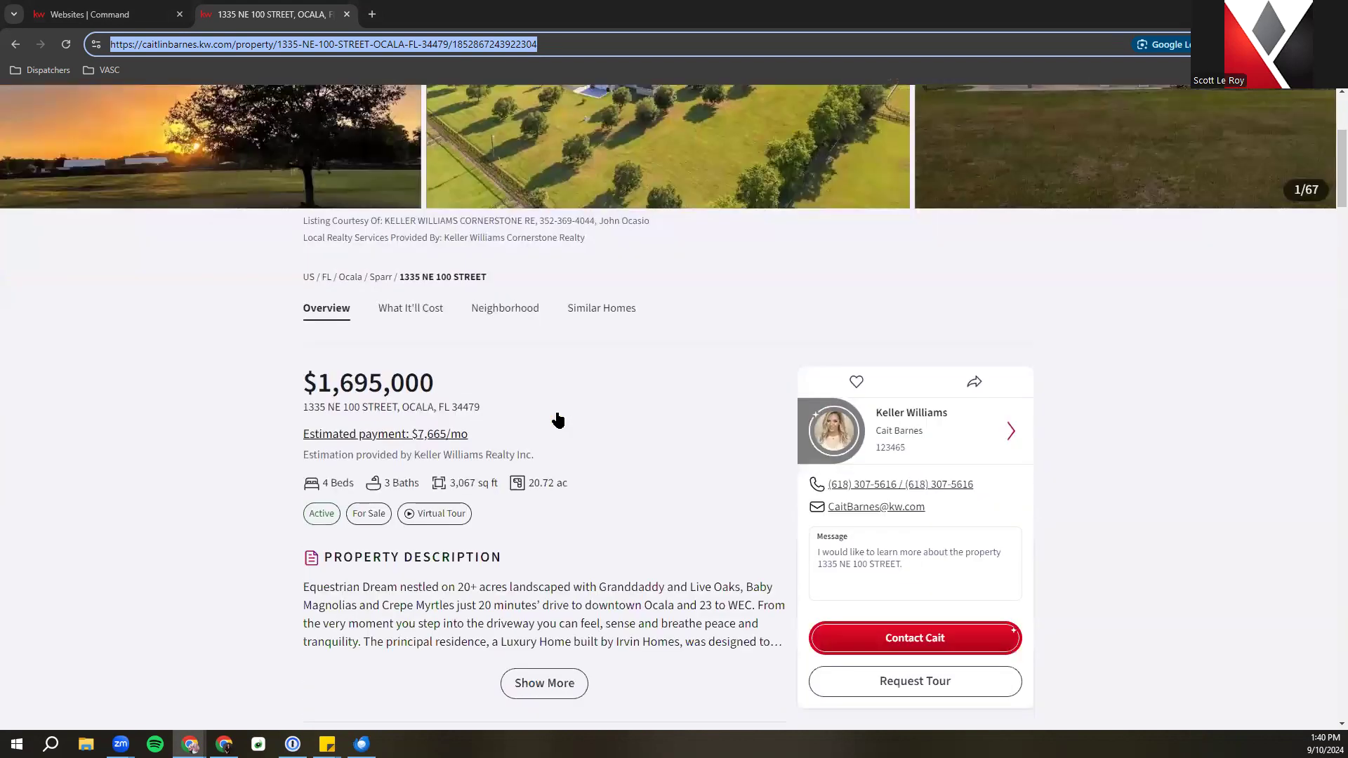
scroll(545, 410, down, 5)
scroll(545, 408, up, 10)
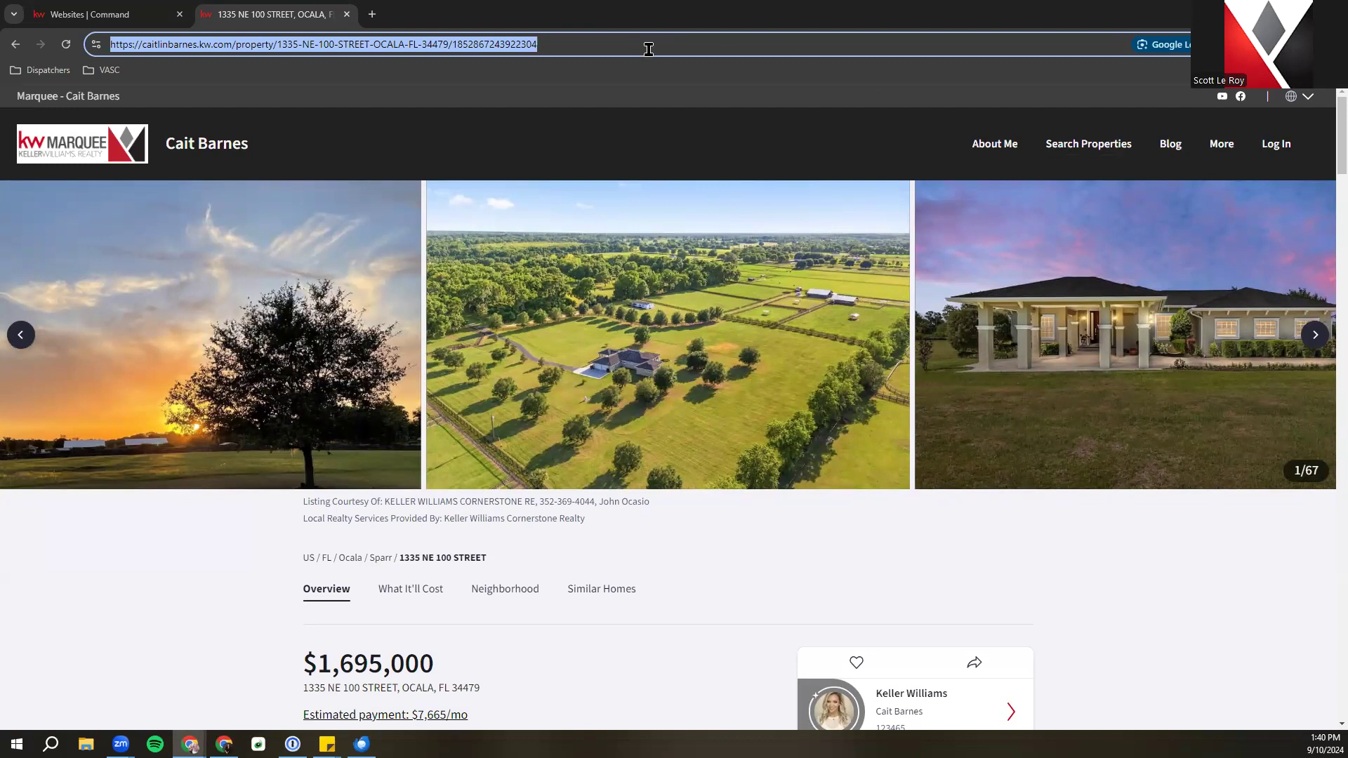
click(618, 50)
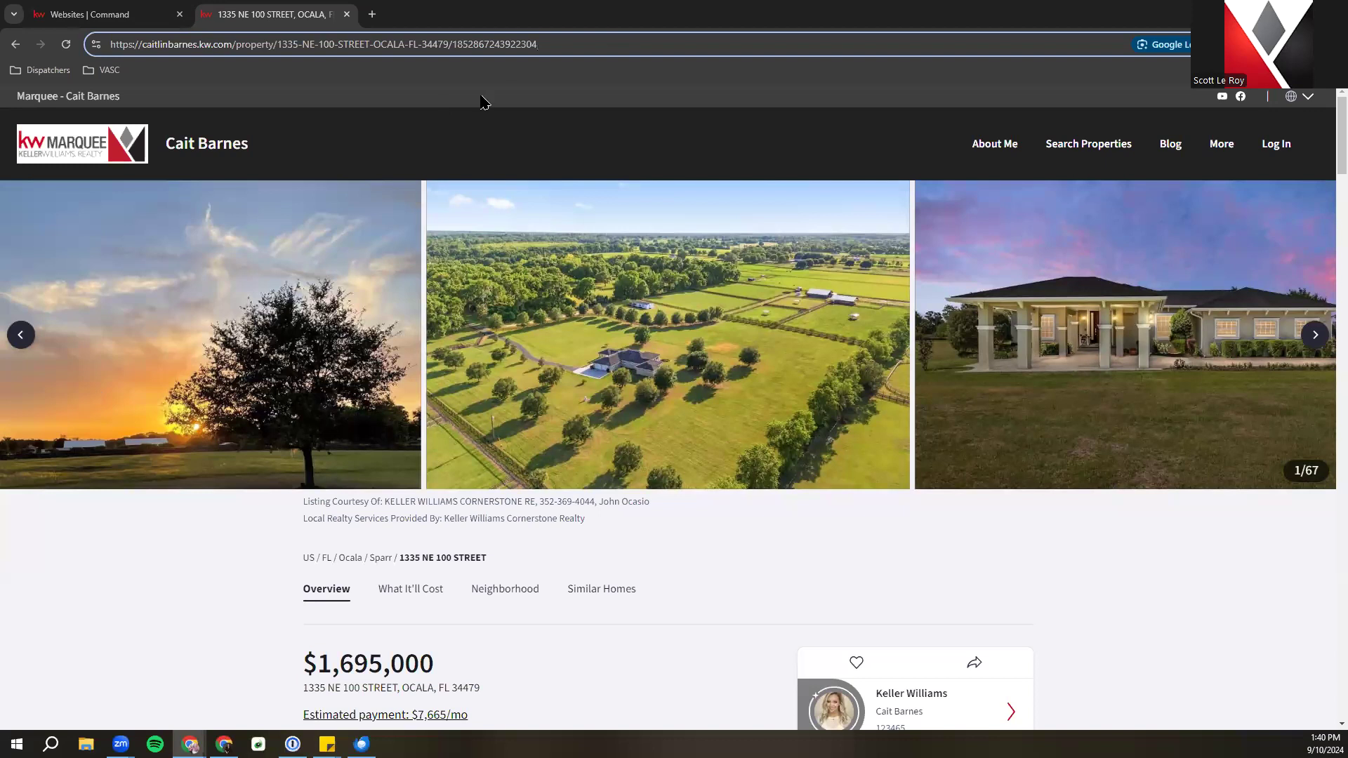
Load the listing's /openhouse page and review its $1,695,000 gallery and visitor sign-in form
text(/)
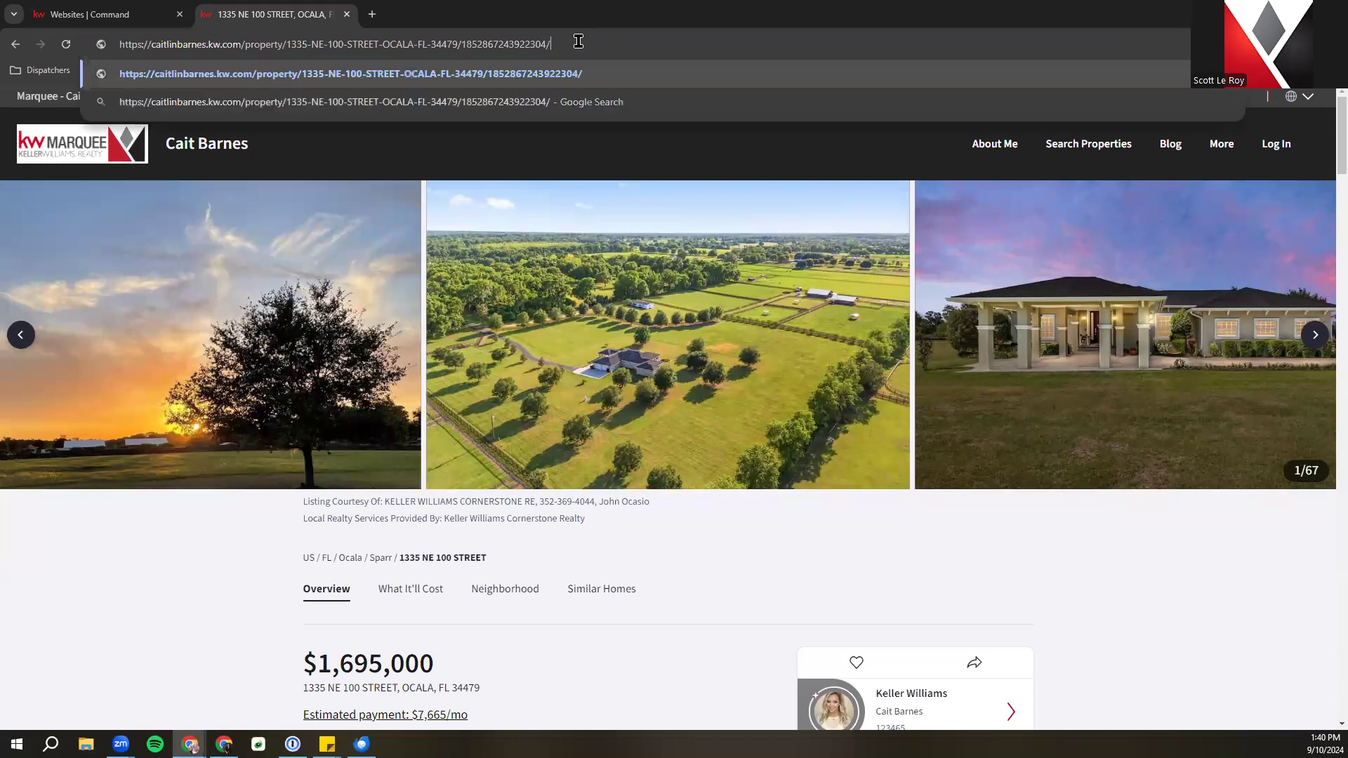
text(openhouse)
key(Return)
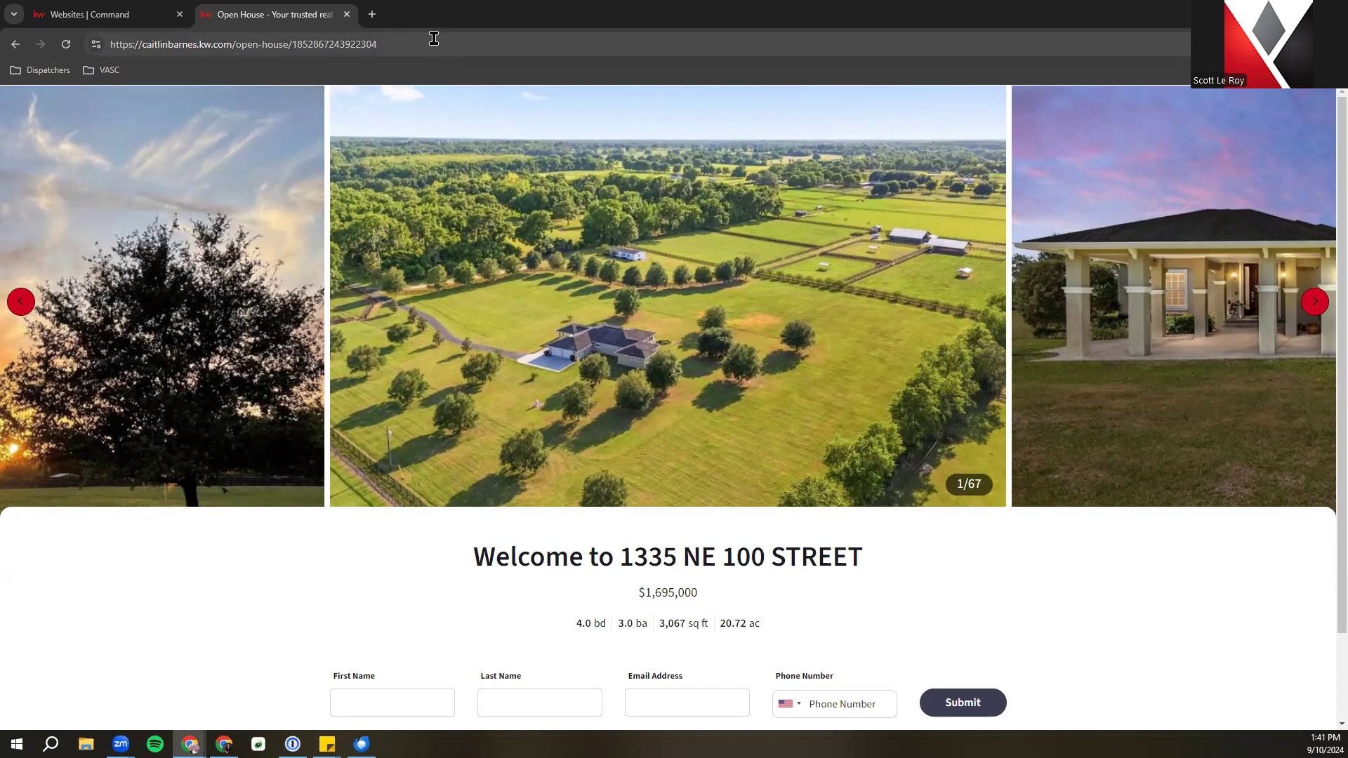
scroll(542, 518, down, 2)
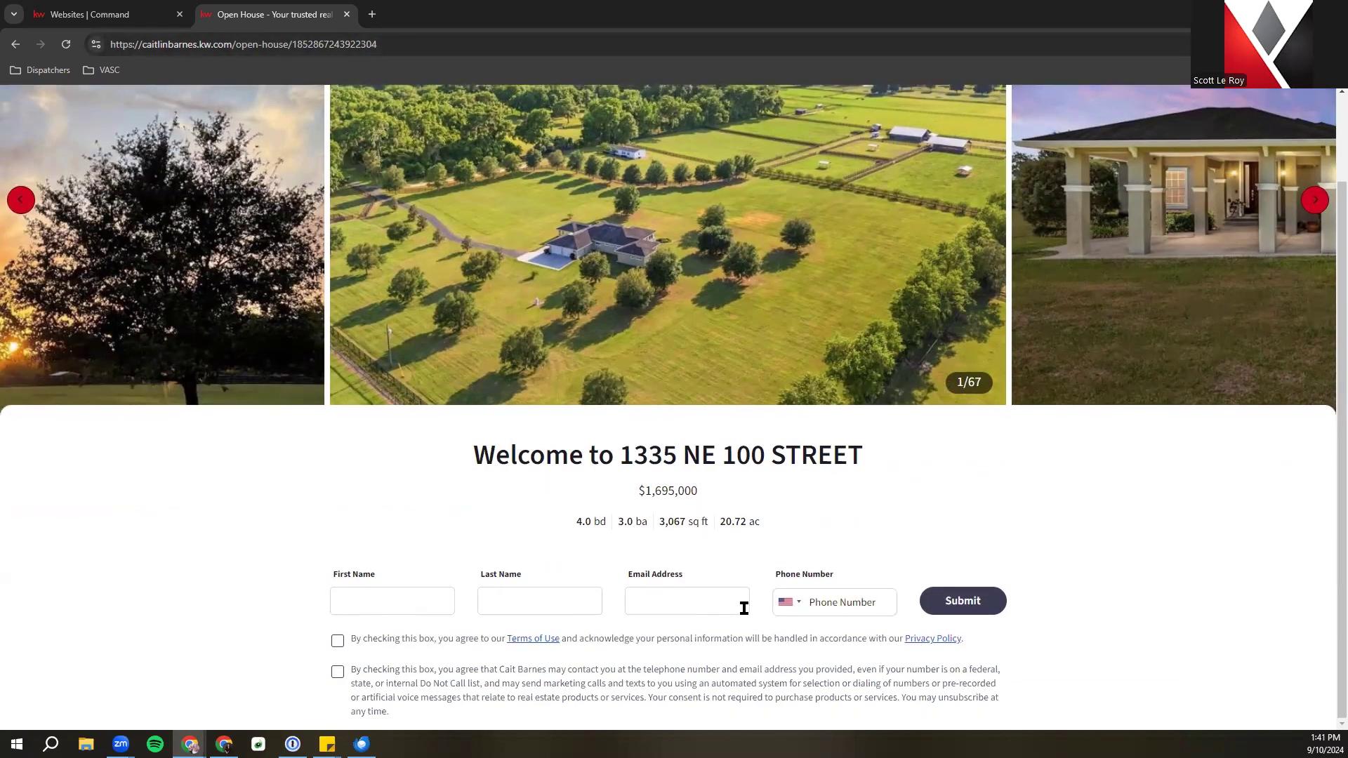
scroll(686, 341, up, 1)
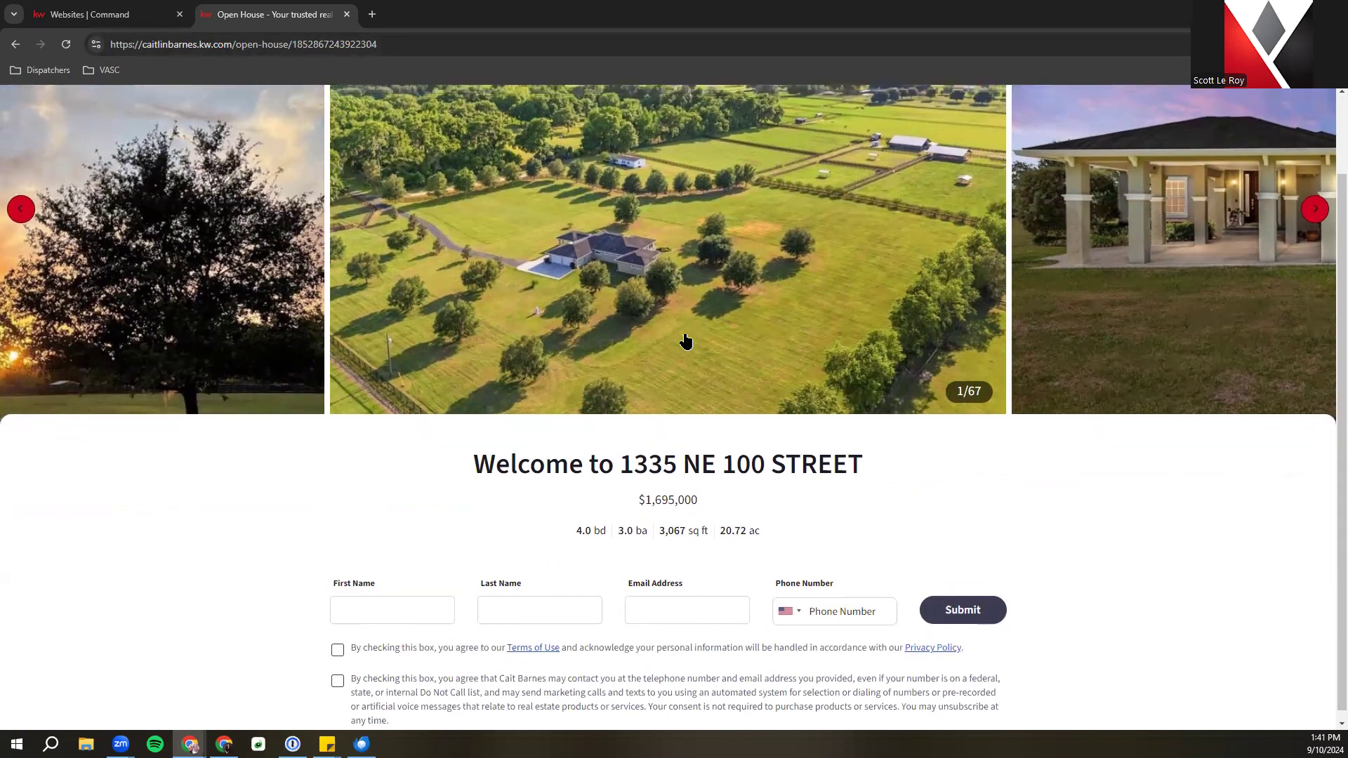
scroll(686, 340, up, 2)
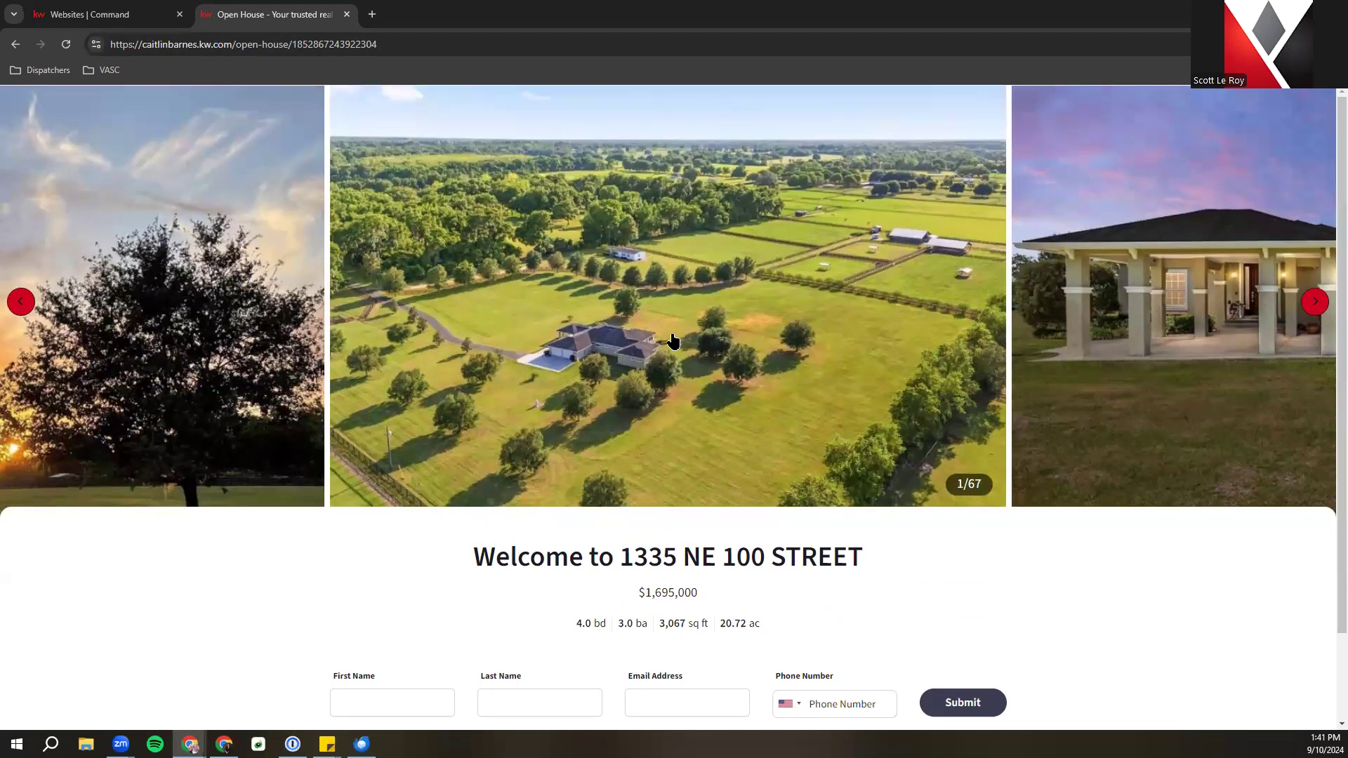